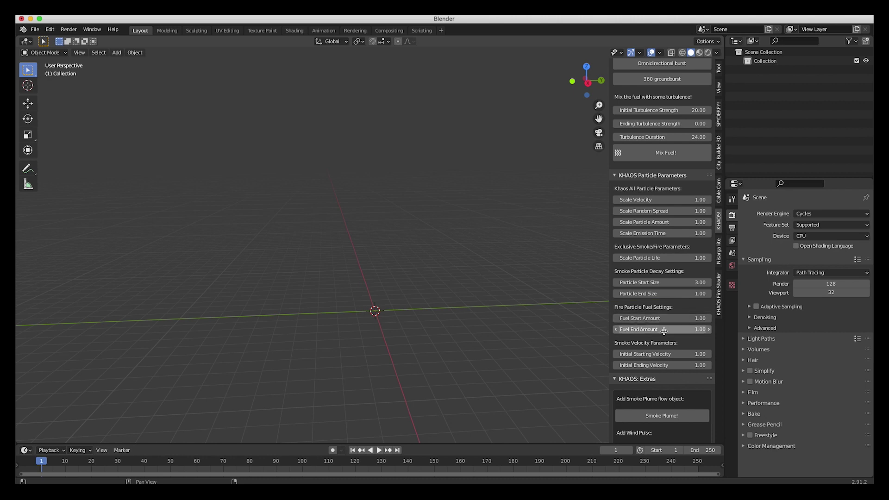
# Set the fire particles' Fuel Start Amount to 2
pyautogui.doubleClick(666, 318)
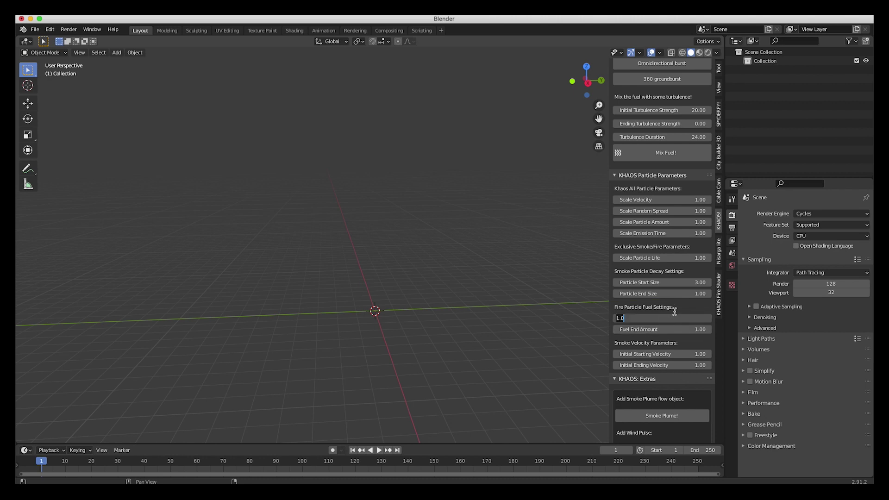
pyautogui.write('2')
pyautogui.press('Return')
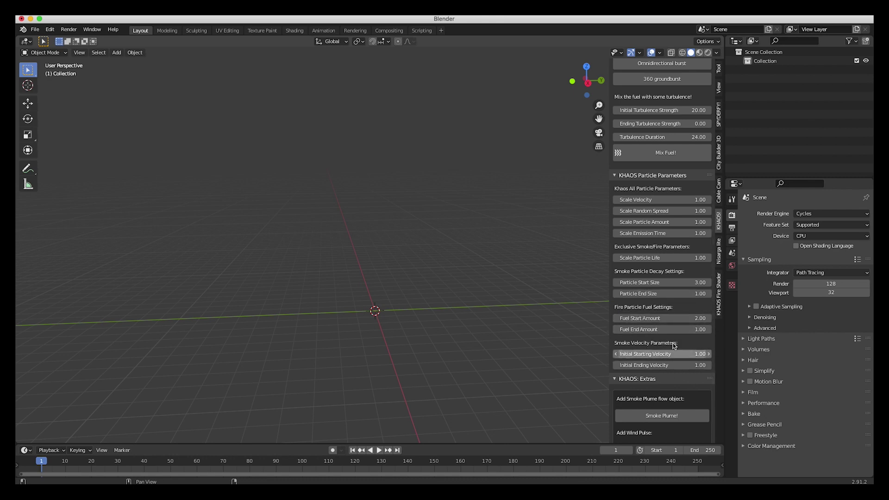
# Set both the smoke's Initial Starting Velocity and Initial Ending Velocity to 3
pyautogui.doubleClick(662, 354)
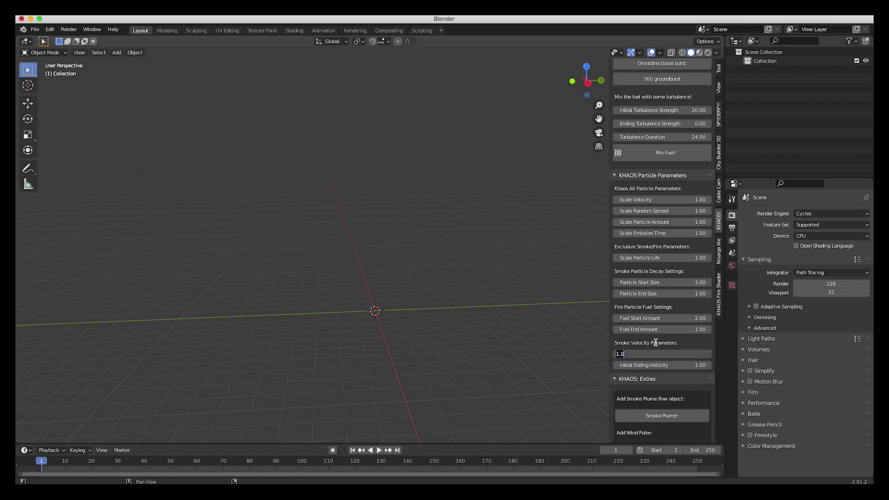
pyautogui.write('3')
pyautogui.press('Return')
pyautogui.doubleClick(662, 365)
pyautogui.write('3')
pyautogui.press('Return')
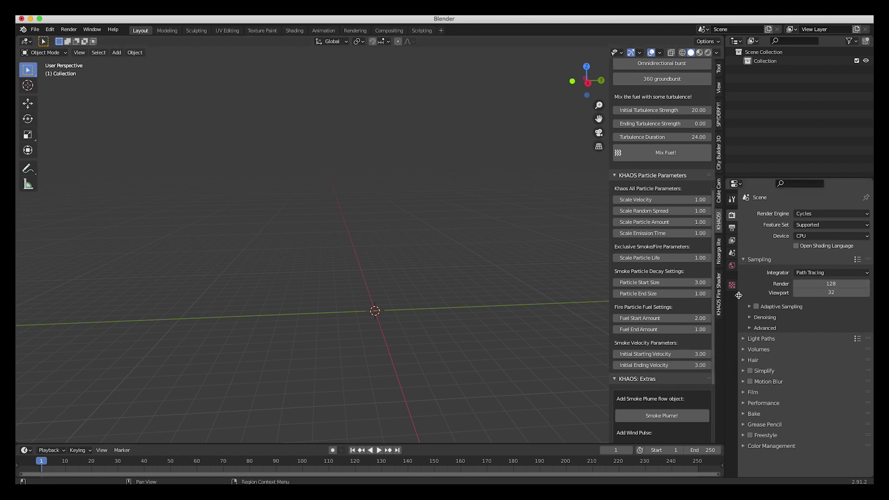
# Set the current frame to 20
pyautogui.scroll(-6, 643, 376)
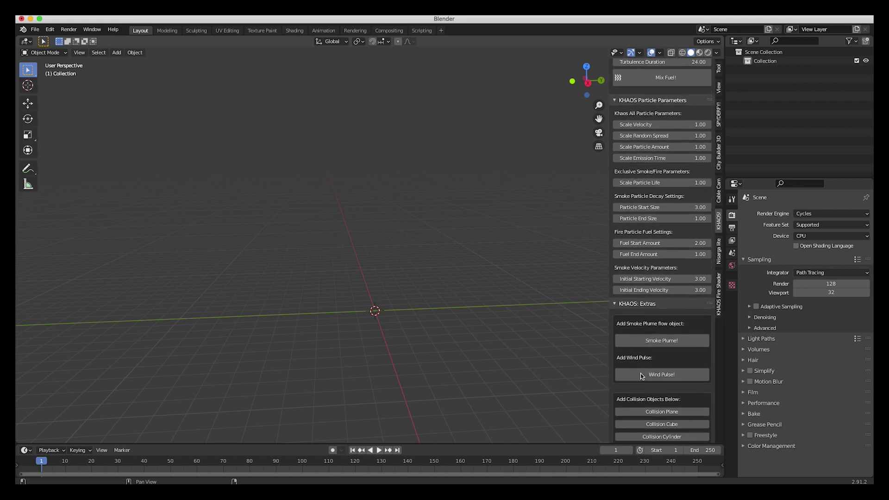
pyautogui.scroll(15, 643, 376)
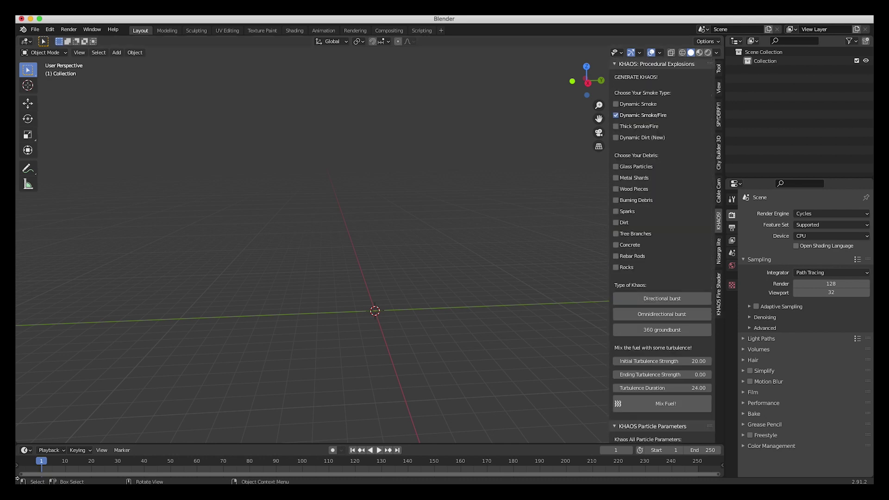
pyautogui.click(92, 463)
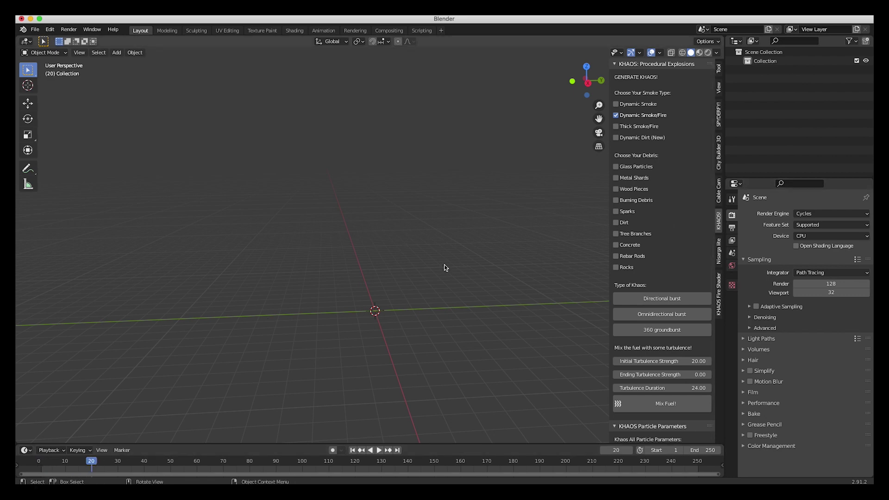
# Place the 3D cursor in open space above the grid floor
pyautogui.click(28, 89)
pyautogui.scroll(-3, 406, 194)
pyautogui.scroll(3, 406, 195)
pyautogui.scroll(-4, 406, 194)
pyautogui.scroll(-4, 406, 195)
pyautogui.scroll(2, 406, 196)
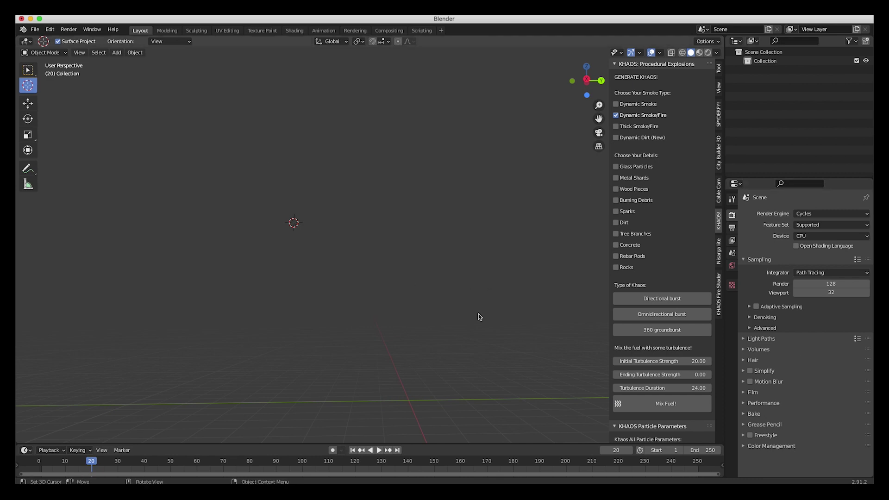
# Generate a directional Dynamic Smoke/Fire burst at the 3D cursor
pyautogui.click(658, 300)
pyautogui.scroll(3, 144, 221)
pyautogui.hscroll(-3, 143, 220)
pyautogui.keyDown('shift'); pyautogui.hscroll(-3, 143, 221); pyautogui.keyUp('shift')
pyautogui.hscroll(-5, 483, 235)
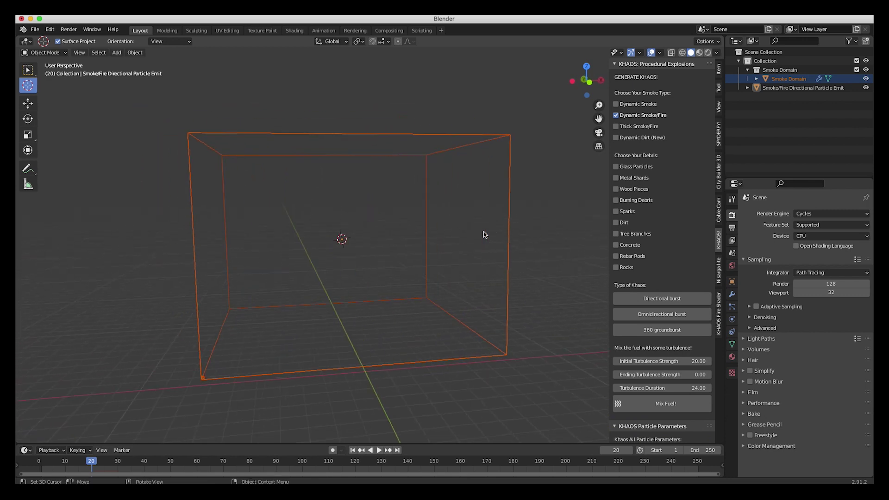
pyautogui.keyDown('ctrl'); pyautogui.scroll(5, 344, 241); pyautogui.keyUp('ctrl')
pyautogui.hscroll(5, 228, 230)
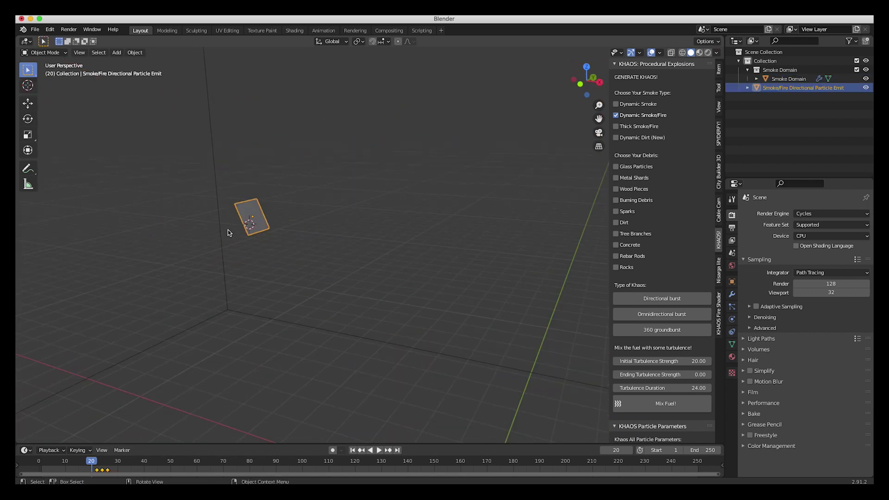
# Select the directional particle emitter and scrub to frame 25 to examine its burst from several sides
pyautogui.keyDown('ctrl'); pyautogui.scroll(-3, 228, 230); pyautogui.keyUp('ctrl')
pyautogui.hscroll(-5, 228, 230)
pyautogui.hscroll(3, 228, 229)
pyautogui.keyDown('ctrl'); pyautogui.scroll(-3, 228, 229); pyautogui.keyUp('ctrl')
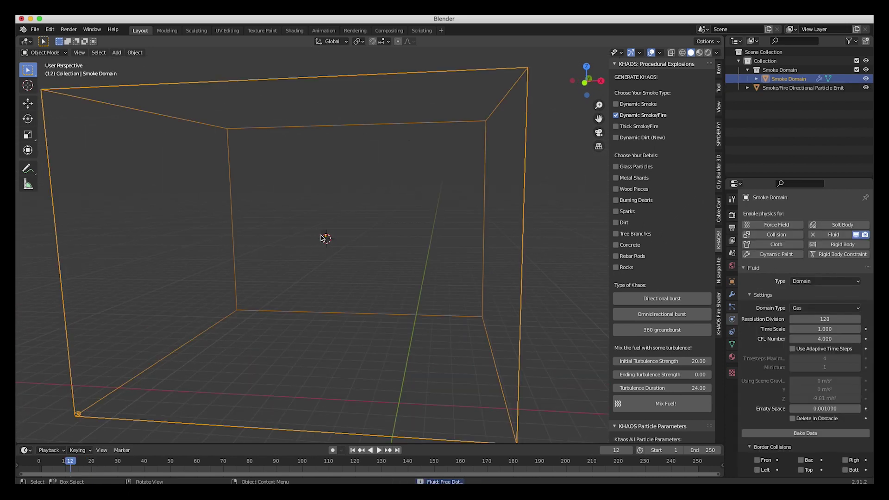
pyautogui.click(326, 237)
pyautogui.moveTo(70, 465); pyautogui.dragTo(106, 464)
pyautogui.hscroll(10, 419, 246)
pyautogui.hscroll(15, 419, 248)
pyautogui.hscroll(15, 419, 249)
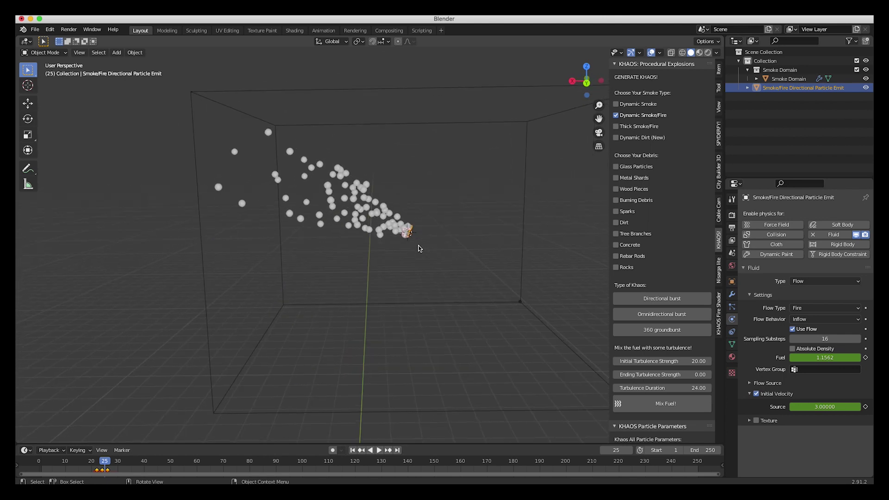
pyautogui.hscroll(15, 365, 246)
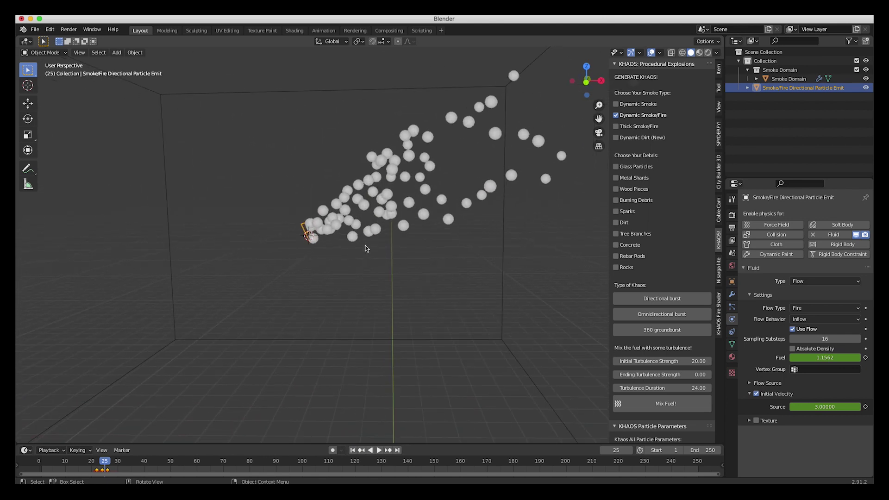
# Rotate the emitter about the Y axis to aim down into the domain and move it near the domain's upper corner
pyautogui.click(731, 308)
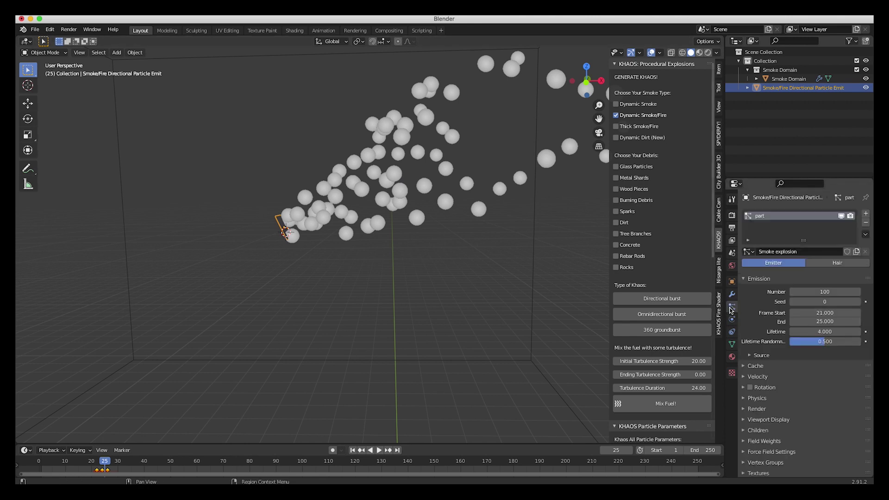
pyautogui.scroll(-4, 412, 227)
pyautogui.press('r')
pyautogui.press('x')
pyautogui.press('y')
pyautogui.click(475, 293)
pyautogui.press('g')
pyautogui.click(315, 209)
# Play the animation briefly, then scrub to frame 25 and examine the redirected particle burst
pyautogui.press('space')
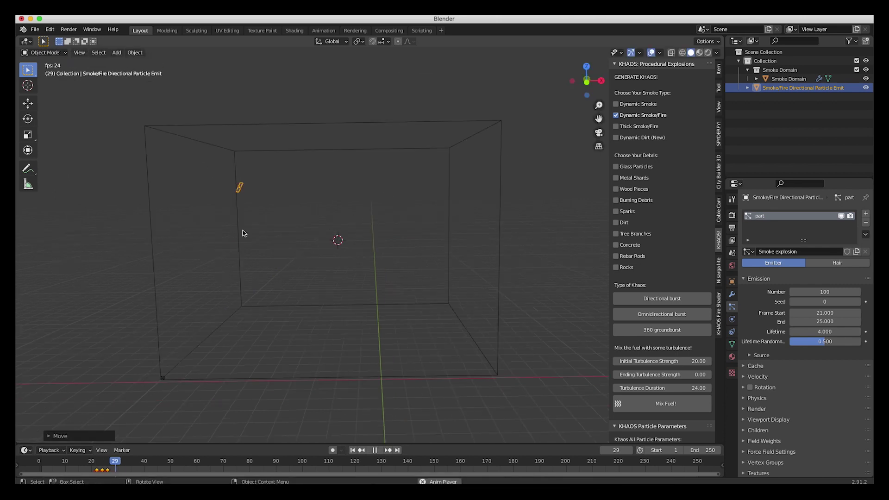
pyautogui.press('space')
pyautogui.moveTo(95, 462); pyautogui.dragTo(104, 463)
pyautogui.hscroll(-6, 399, 243)
pyautogui.hscroll(5, 400, 242)
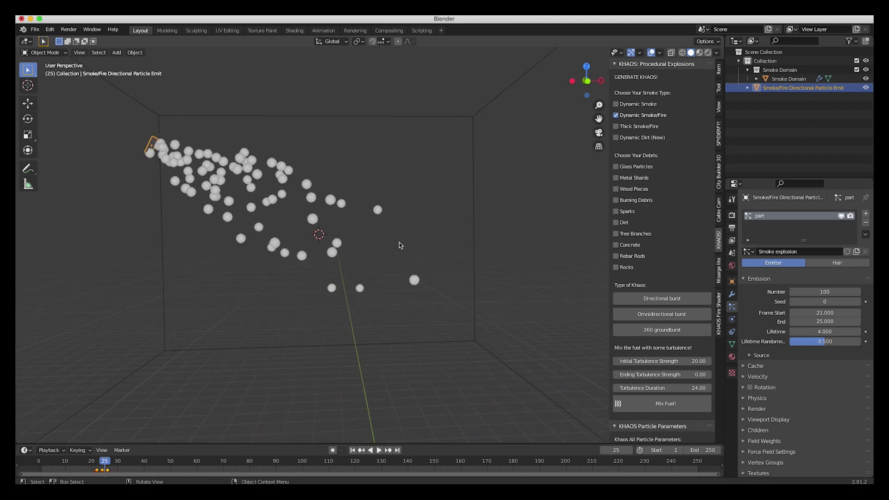
pyautogui.hscroll(8, 399, 243)
pyautogui.hscroll(-8, 399, 243)
pyautogui.hscroll(6, 399, 243)
pyautogui.scroll(4, 399, 243)
pyautogui.hscroll(2, 399, 243)
pyautogui.scroll(-4, 399, 243)
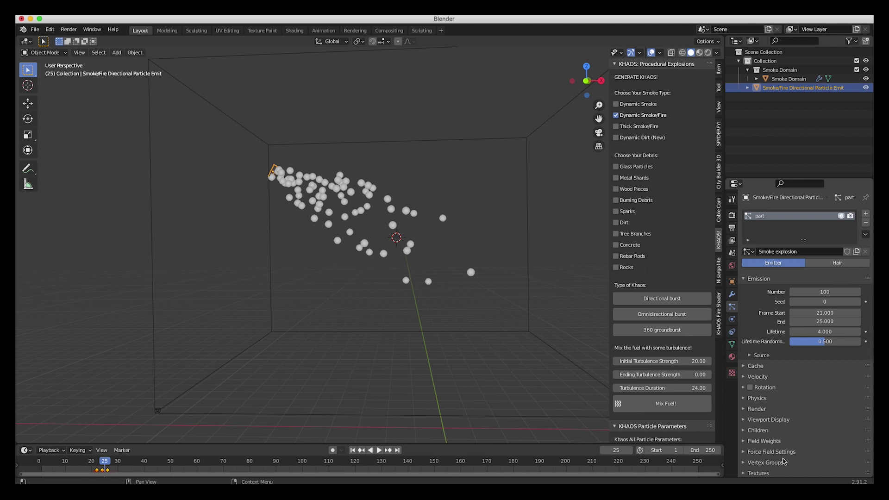
# Set the emitter's particle viewport display to Cross
pyautogui.scroll(-1, 783, 461)
pyautogui.click(742, 410)
pyautogui.scroll(-5, 787, 380)
pyautogui.click(807, 348)
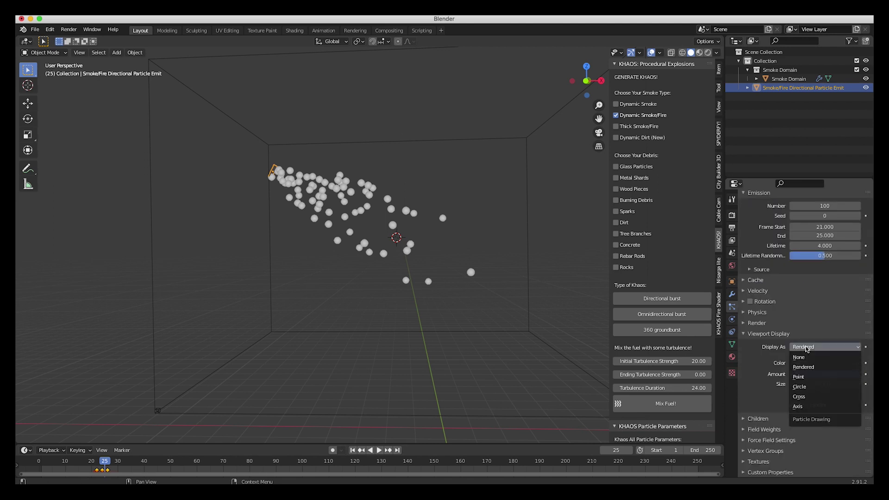
pyautogui.click(799, 397)
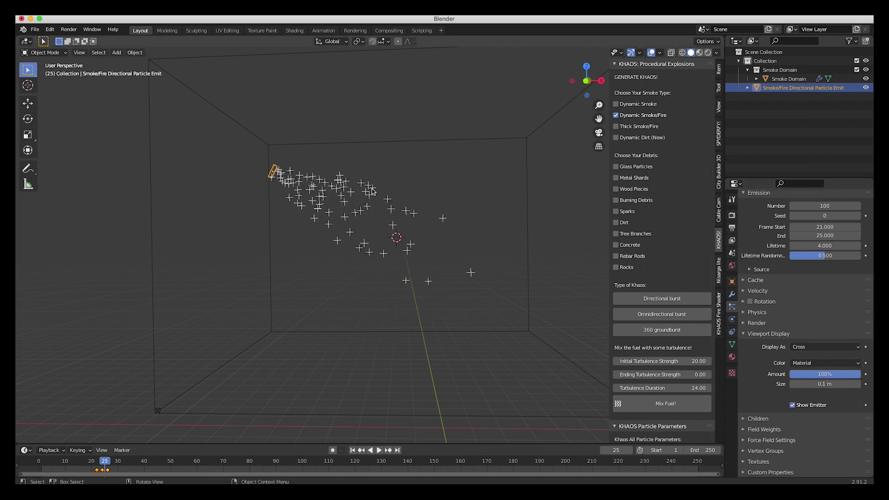
# Scrub to frame 26 to check how far the particles spread inside the domain
pyautogui.moveTo(93, 464); pyautogui.dragTo(108, 465)
pyautogui.hscroll(15, 444, 224)
pyautogui.hscroll(15, 444, 227)
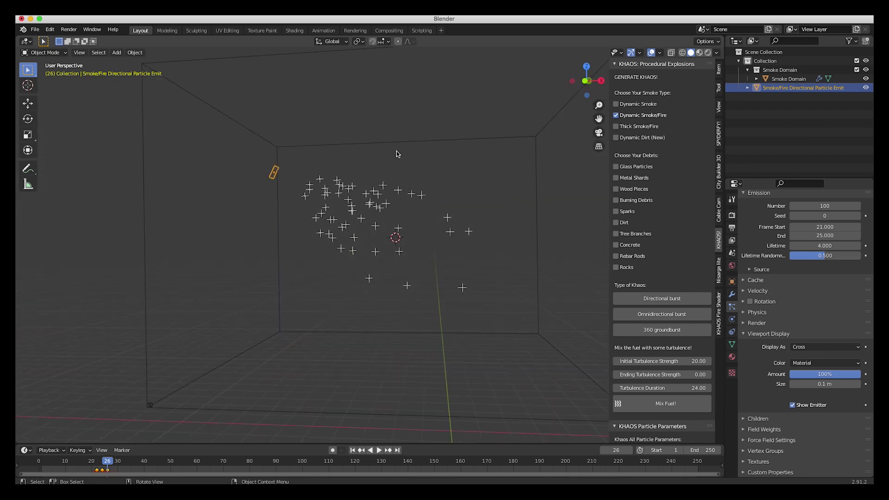
# Set the emitter particles' normal velocity to 12 m/s and preview the burst at frame 27
pyautogui.scroll(3, 767, 260)
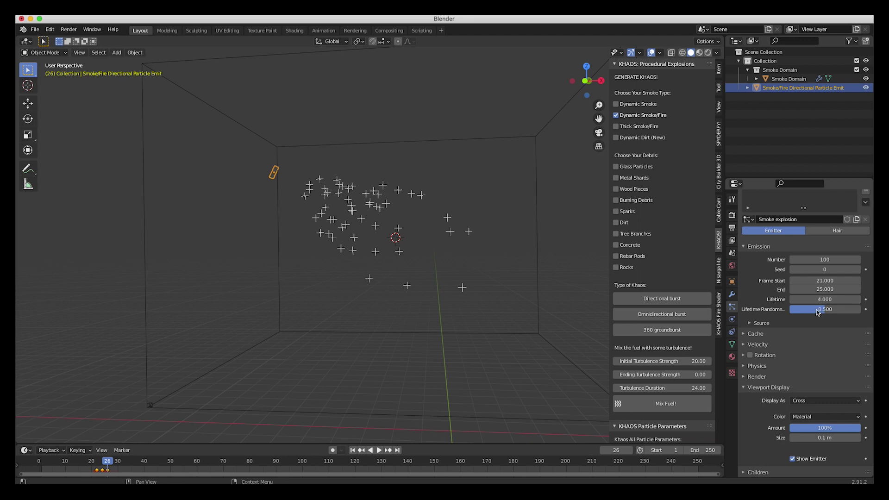
pyautogui.scroll(-2, 826, 363)
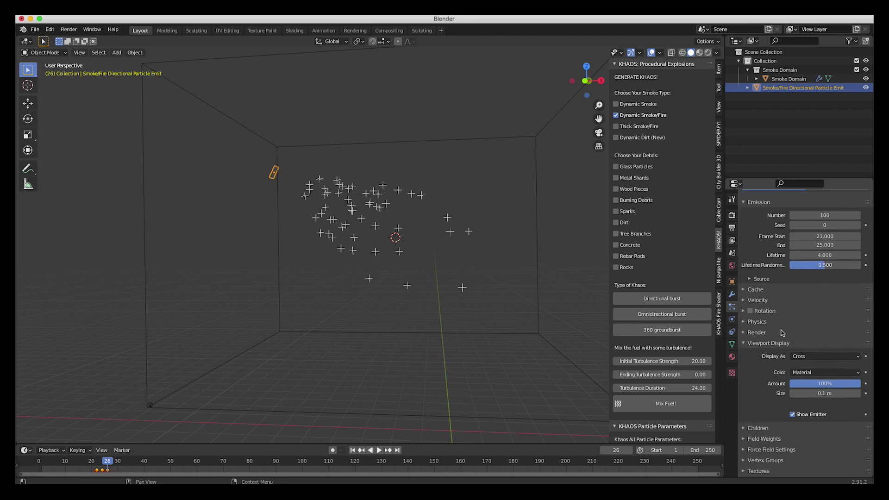
pyautogui.click(745, 301)
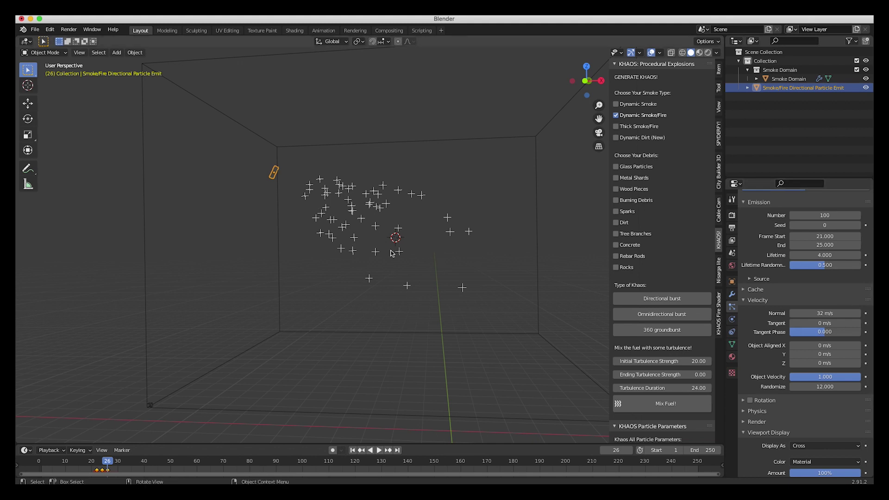
pyautogui.moveTo(320, 222); pyautogui.dragTo(329, 221, button='middle')
pyautogui.scroll(-2, 331, 225)
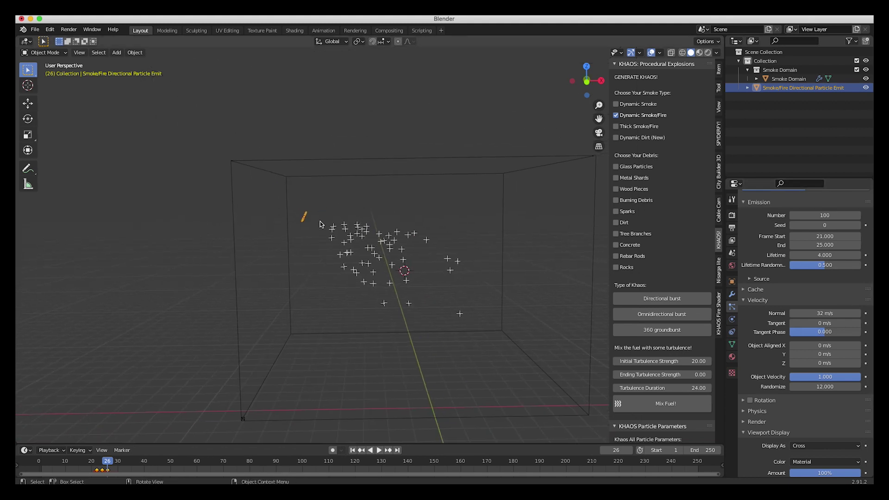
pyautogui.scroll(2, 329, 221)
pyautogui.click(820, 313)
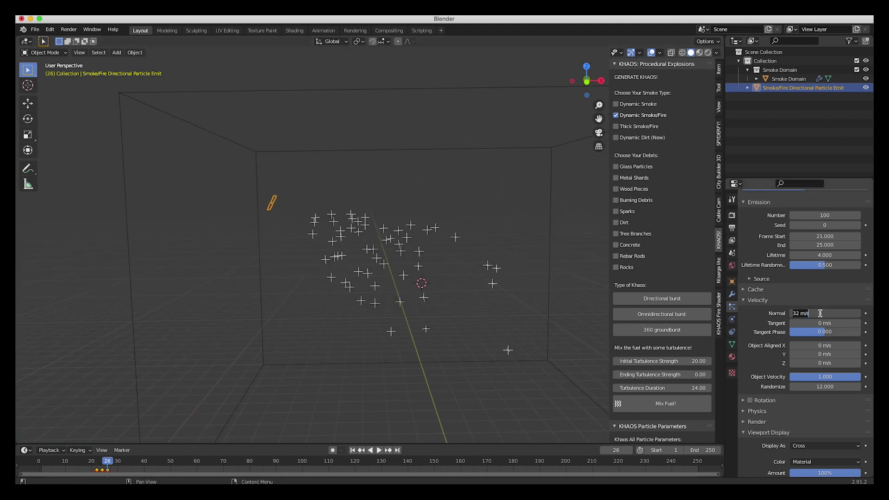
pyautogui.write('12')
pyautogui.press('Return')
pyautogui.moveTo(88, 464); pyautogui.dragTo(112, 467)
pyautogui.moveTo(305, 288); pyautogui.dragTo(304, 286, button='middle')
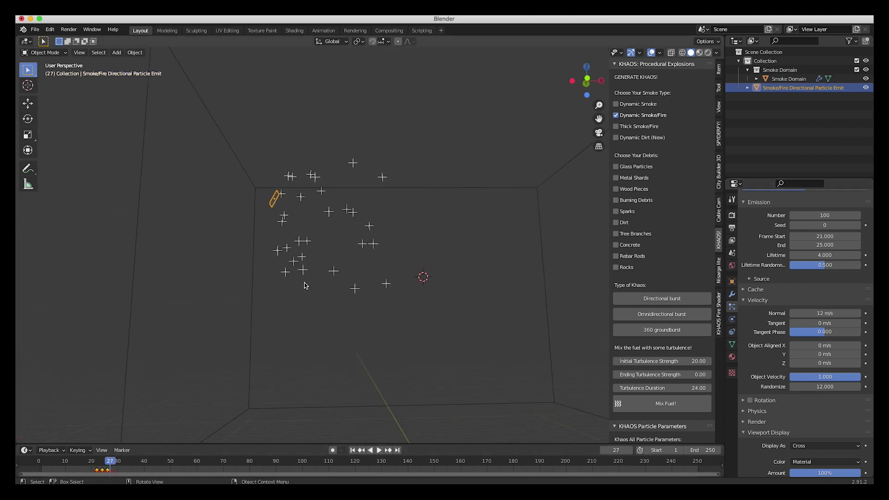
pyautogui.moveTo(326, 200); pyautogui.dragTo(326, 200, button='middle')
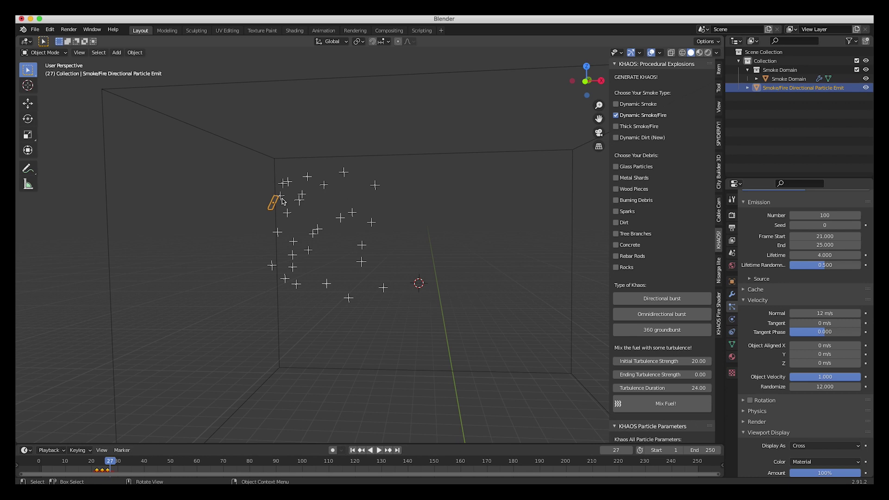
# Set the particle velocity's Randomize value to 4 and preview the burst at frame 23
pyautogui.click(821, 387)
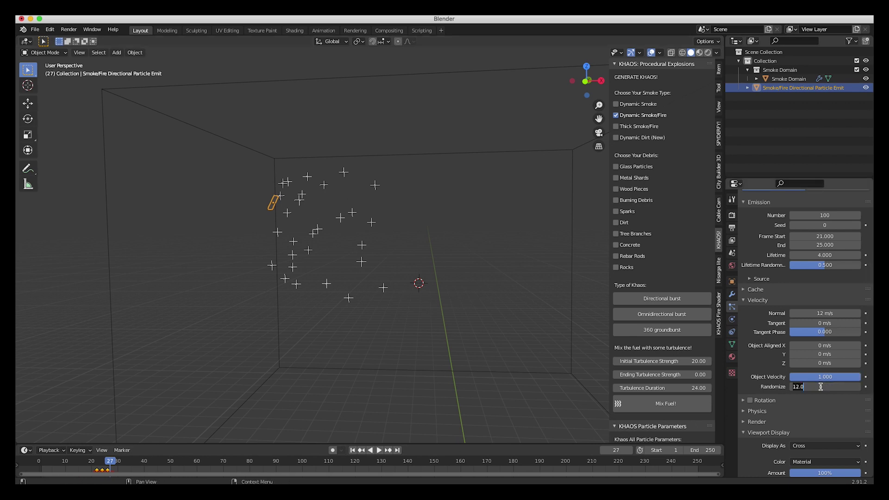
pyautogui.write('4')
pyautogui.press('Return')
pyautogui.moveTo(93, 461)
pyautogui.mouseDown()
pyautogui.moveTo(110, 461)
pyautogui.moveTo(99, 459)
pyautogui.mouseUp()
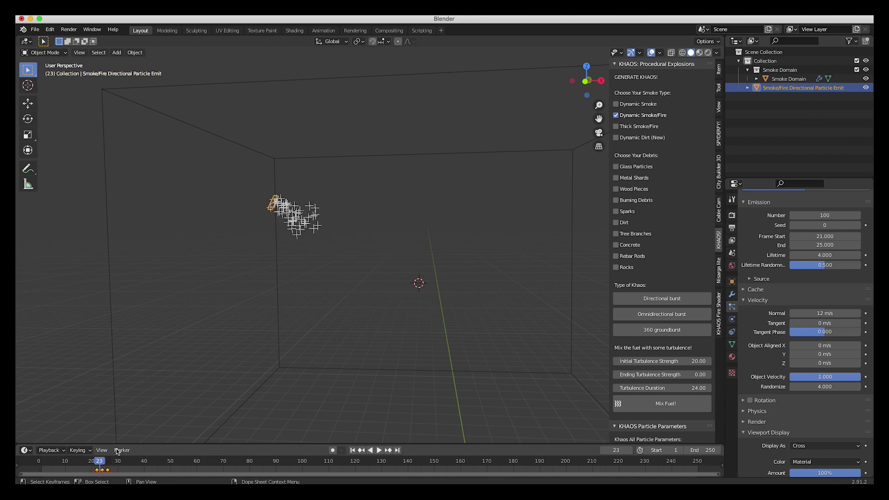
# Set the particle velocity's Randomize value to 8 and preview the burst at frame 26
pyautogui.click(826, 387)
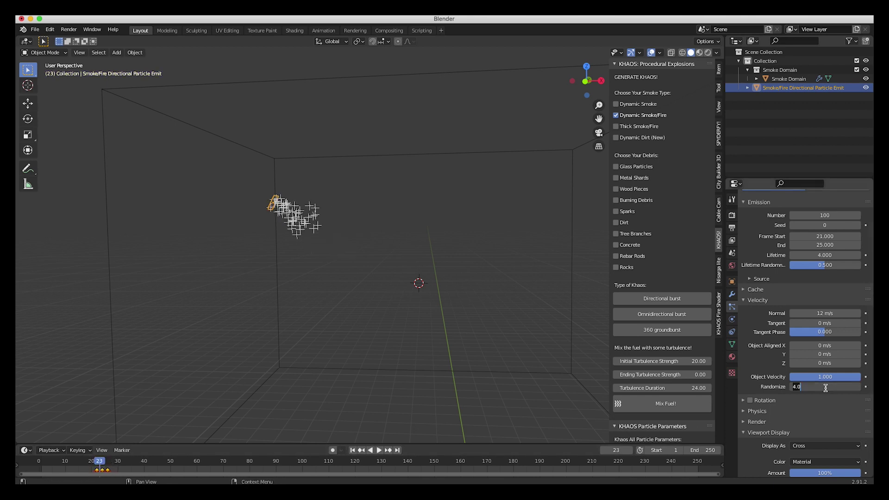
pyautogui.moveTo(99, 462)
pyautogui.mouseDown()
pyautogui.moveTo(88, 463)
pyautogui.moveTo(107, 466)
pyautogui.mouseUp()
pyautogui.hscroll(5, 364, 283)
pyautogui.hscroll(-5, 363, 283)
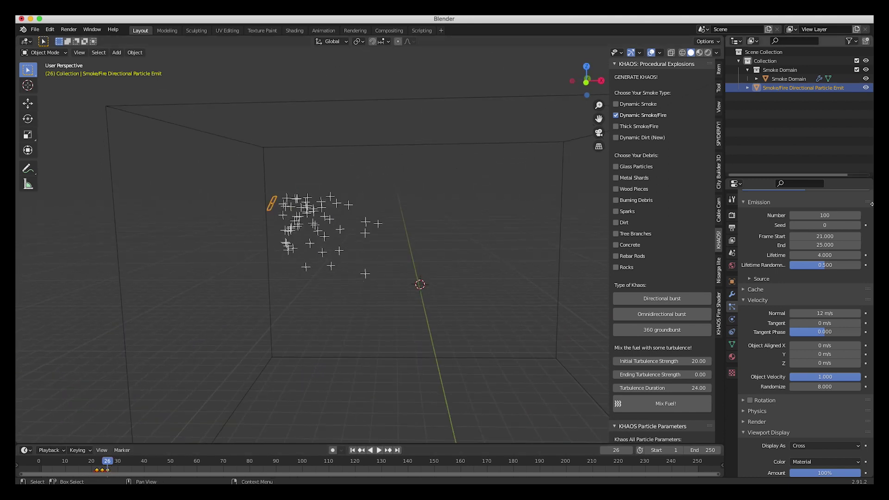
# Set the particle emission's end frame to 23 and preview the burst at frame 25
pyautogui.scroll(4, 833, 245)
pyautogui.click(820, 319)
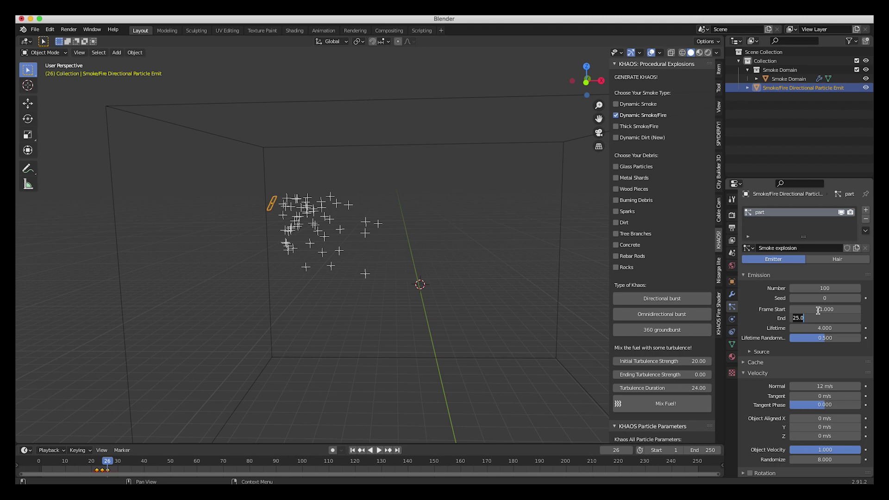
pyautogui.press('Return')
pyautogui.moveTo(97, 463)
pyautogui.mouseDown()
pyautogui.moveTo(118, 467)
pyautogui.moveTo(77, 467)
pyautogui.moveTo(117, 466)
pyautogui.moveTo(93, 471)
pyautogui.mouseUp()
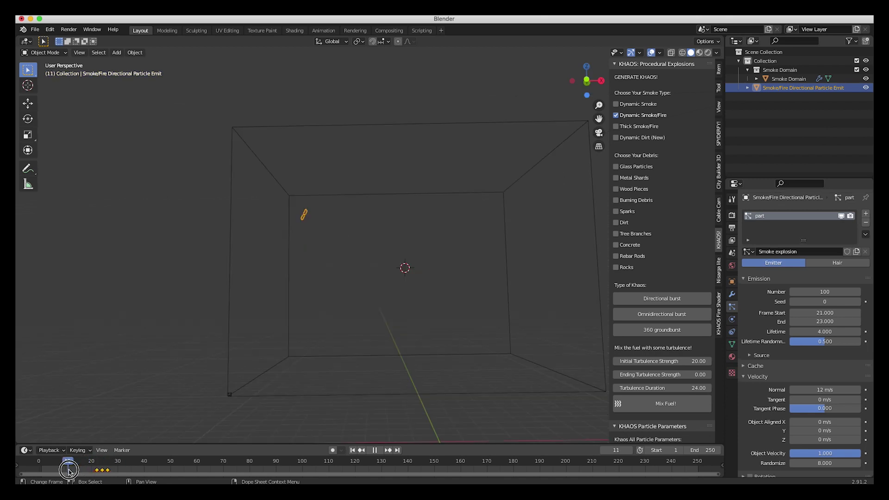
pyautogui.moveTo(72, 471); pyautogui.dragTo(106, 475)
pyautogui.moveTo(415, 283); pyautogui.dragTo(411, 297, button='middle')
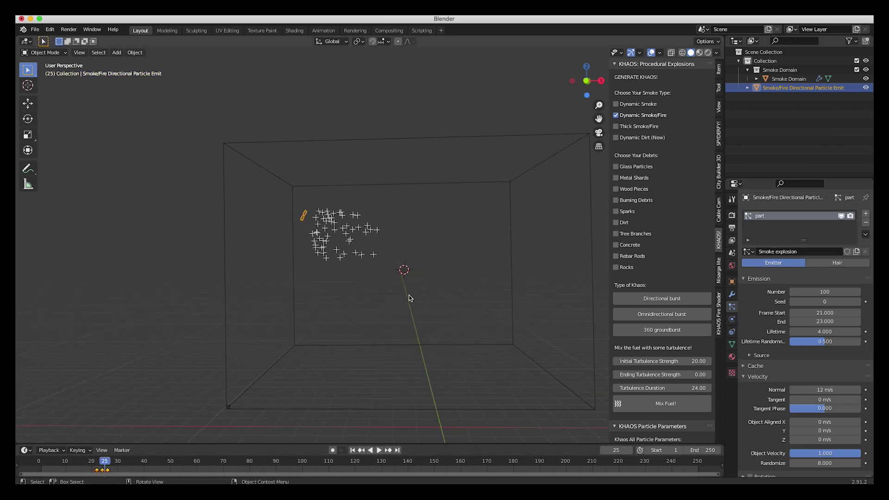
# Rotate the emitter slightly to adjust its aim and check the burst at frame 25
pyautogui.press('r')
pyautogui.click(410, 275)
pyautogui.moveTo(100, 463)
pyautogui.mouseDown()
pyautogui.moveTo(115, 464)
pyautogui.moveTo(95, 464)
pyautogui.moveTo(105, 463)
pyautogui.mouseUp()
pyautogui.scroll(10, 408, 227)
pyautogui.scroll(-5, 408, 227)
pyautogui.scroll(-2, 407, 229)
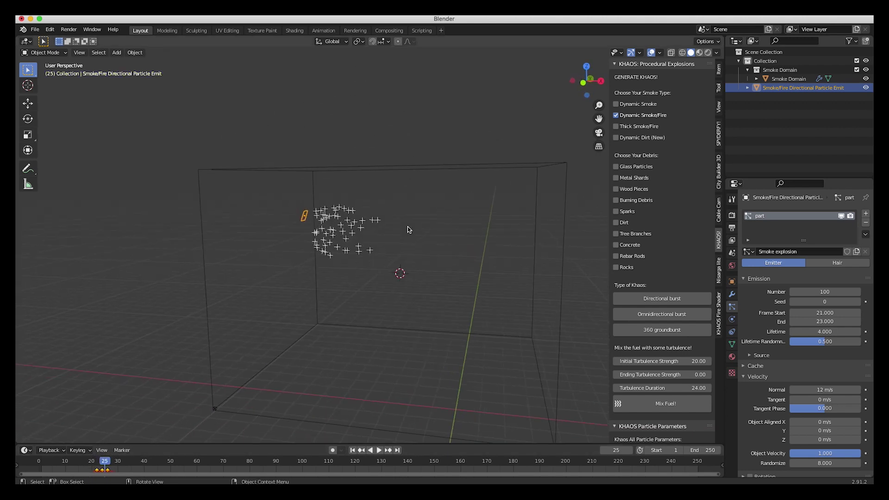
# Try a velocity Randomize value of 7, set it to 6, and preview the burst up to frame 26
pyautogui.scroll(-3, 824, 408)
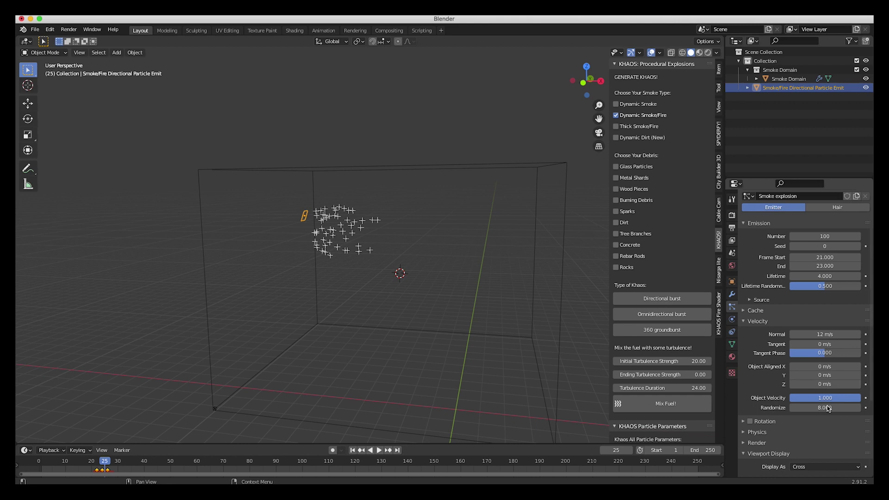
pyautogui.doubleClick(826, 407)
pyautogui.write('7')
pyautogui.press('Return')
pyautogui.doubleClick(828, 406)
pyautogui.write('6')
pyautogui.press('Return')
pyautogui.moveTo(98, 469); pyautogui.dragTo(107, 469)
pyautogui.moveTo(339, 242); pyautogui.dragTo(352, 238, button='middle')
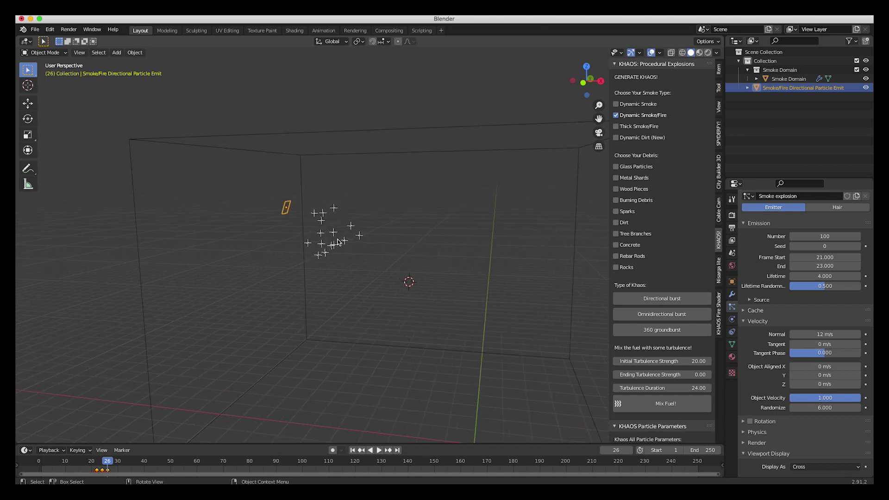
# Set the particle system's normal velocity to 10 m/s
pyautogui.doubleClick(820, 334)
pyautogui.write('10')
pyautogui.press('Return')
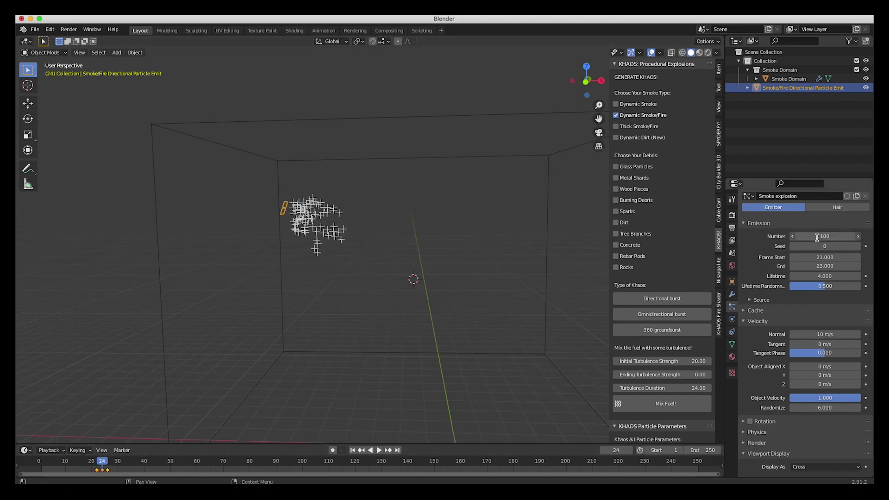
# Set the particle emission number to 200 and check the burst at frame 25
pyautogui.doubleClick(818, 237)
pyautogui.write('200')
pyautogui.press('Return')
pyautogui.click(105, 462)
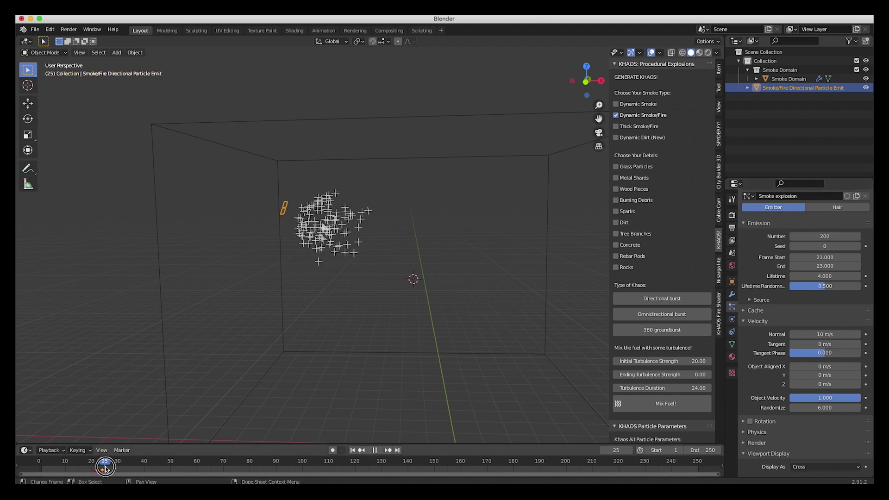
pyautogui.hscroll(10, 366, 213)
pyautogui.hscroll(-8, 366, 213)
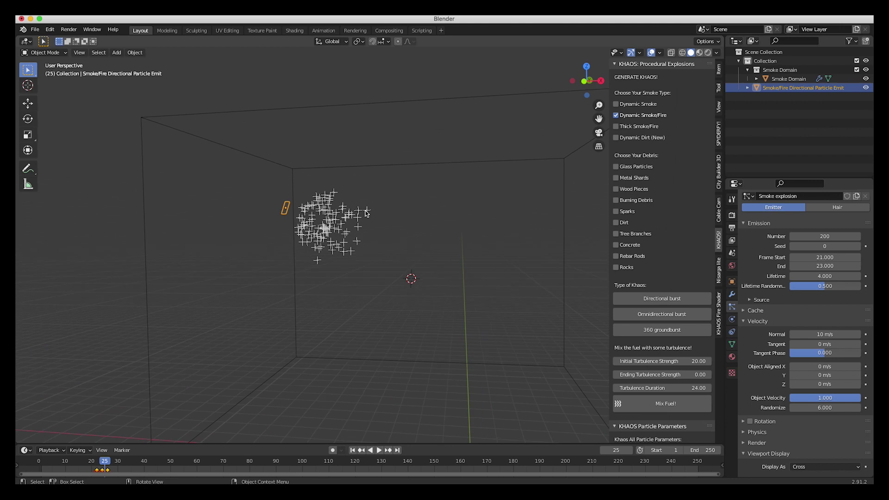
# Select the smoke domain box in the scene and rename the object as "Initial blast"
pyautogui.click(462, 98)
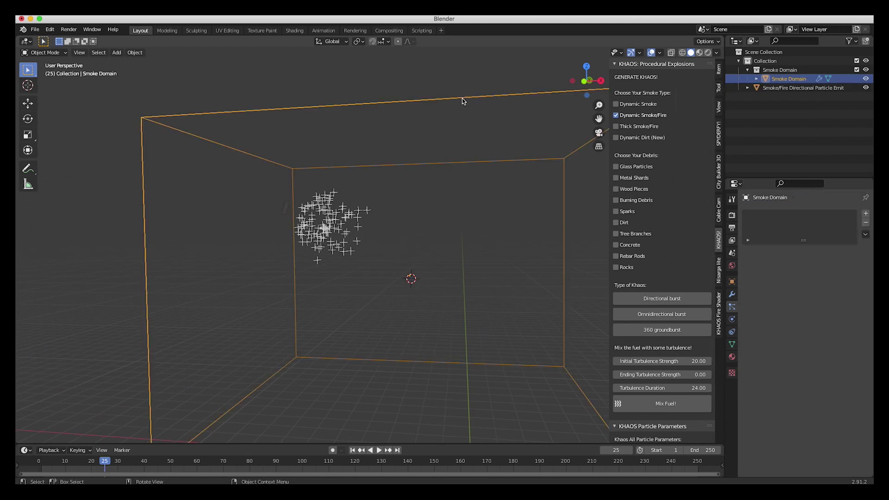
pyautogui.doubleClick(783, 78)
pyautogui.write('IN')
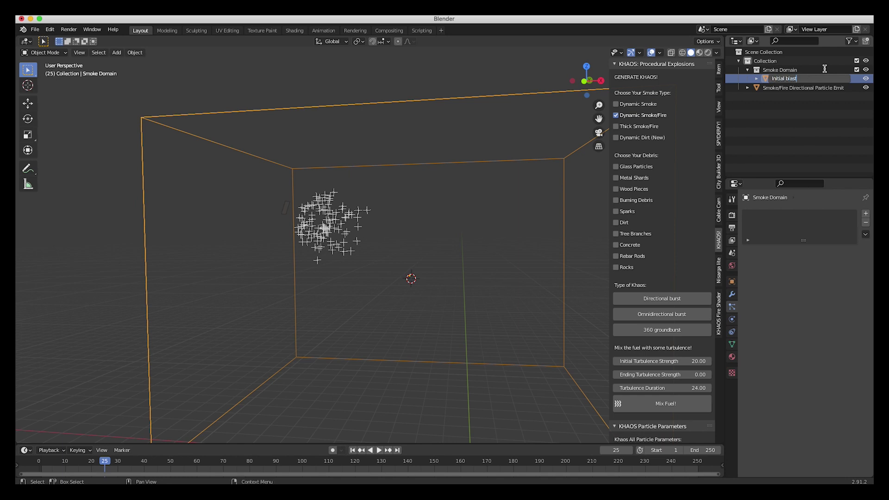
pyautogui.press('Return')
# Rename the smoke/fire directional particle emitter as "Initial blast fuel field"
pyautogui.click(785, 88)
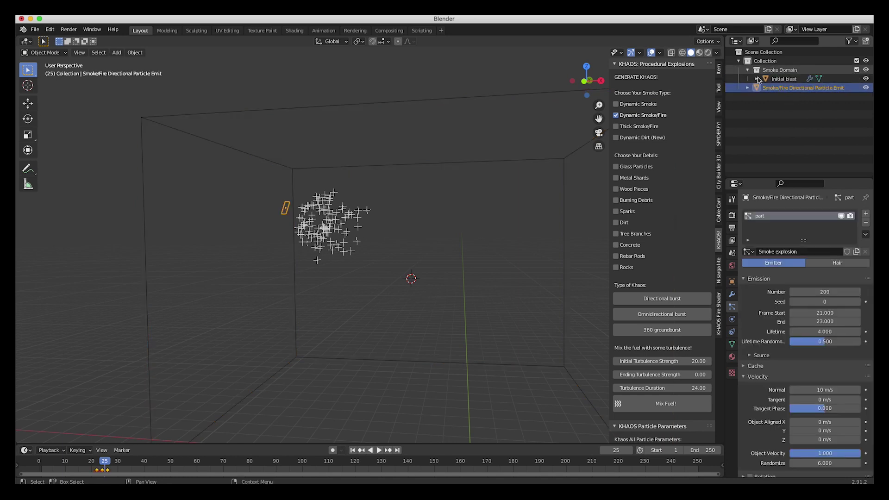
pyautogui.doubleClick(785, 89)
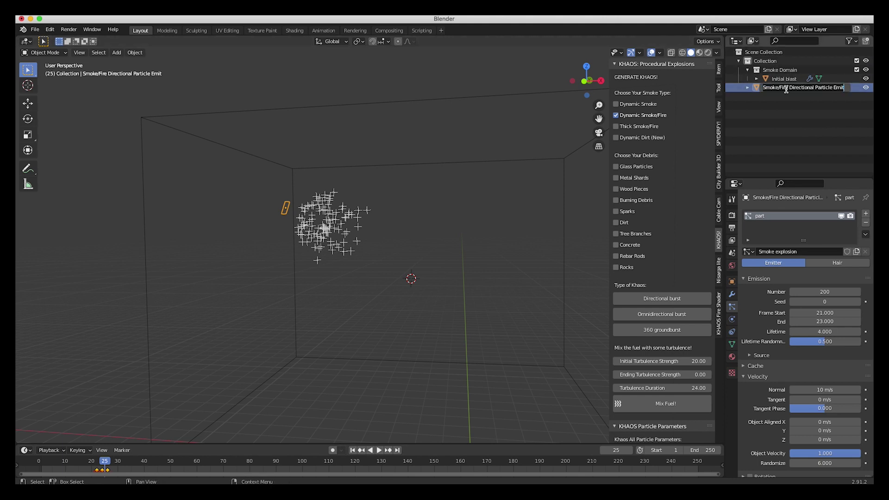
pyautogui.write('Initial blast fuel field')
pyautogui.press('Return')
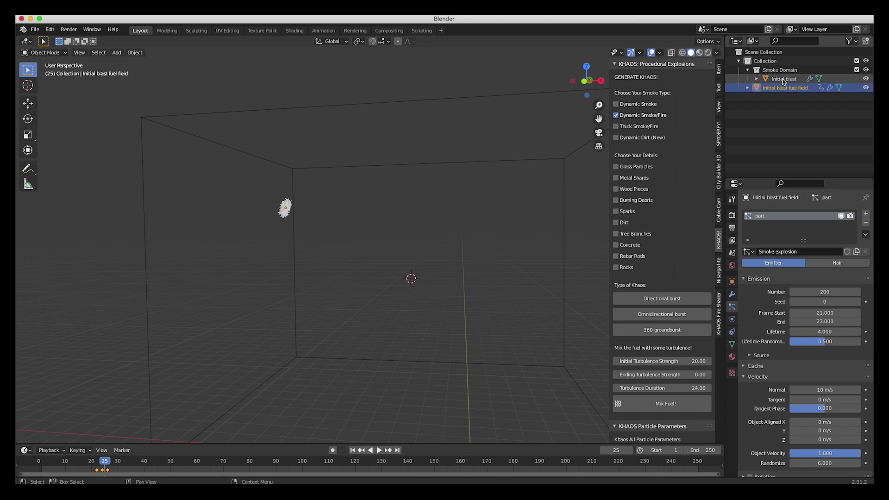
# Rename the Initial blast domain box as "Initial blast domain"
pyautogui.click(789, 78)
pyautogui.doubleClick(783, 79)
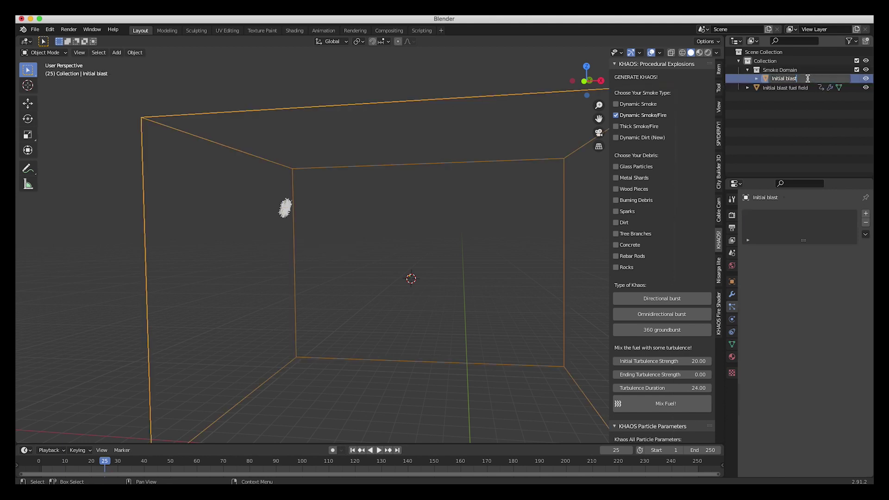
pyautogui.write('domain')
pyautogui.press('Return')
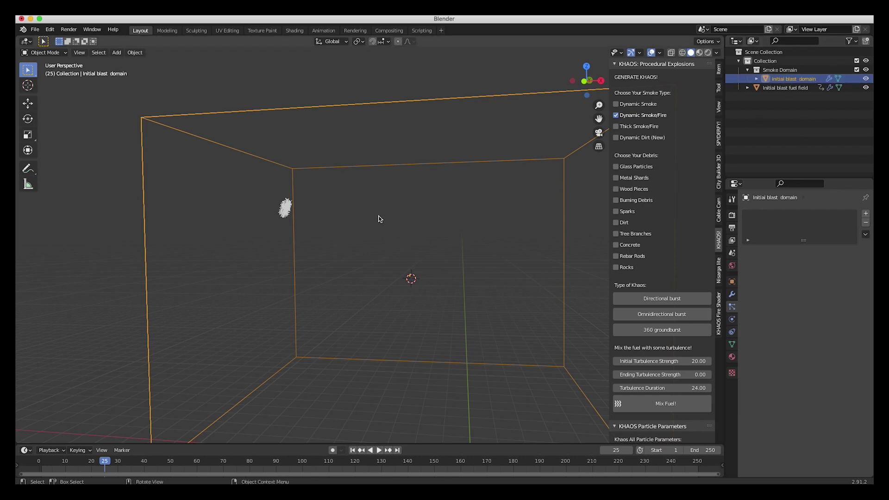
# Move the Initial blast fuel field emitter into a new collection named "Initial blast collection"
pyautogui.click(785, 88)
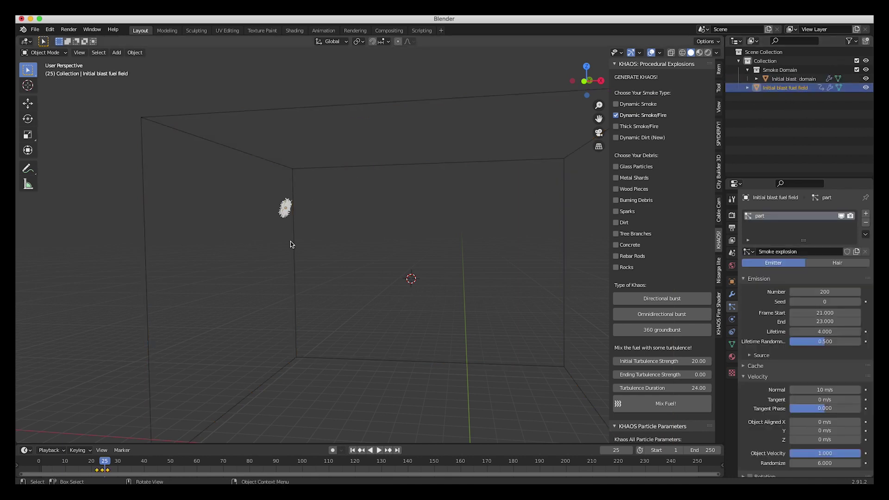
pyautogui.press('m')
pyautogui.click(364, 188)
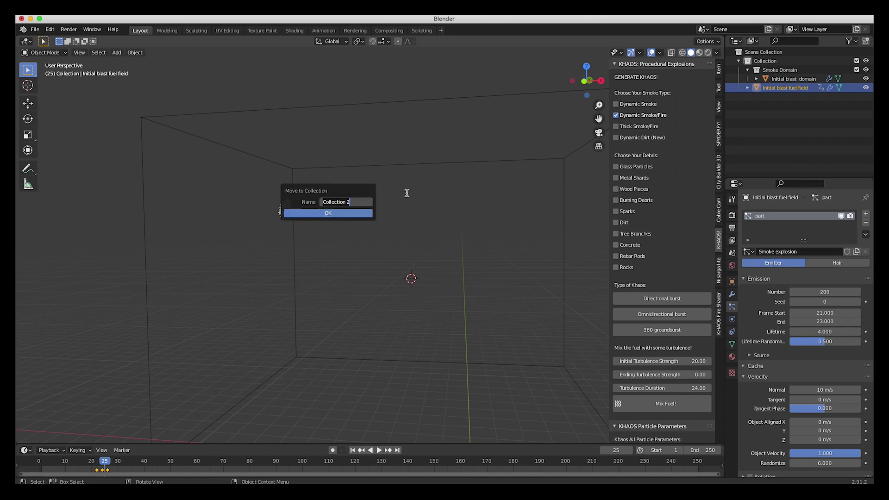
pyautogui.write('Initial blast collection')
pyautogui.press('Return')
pyautogui.click(351, 213)
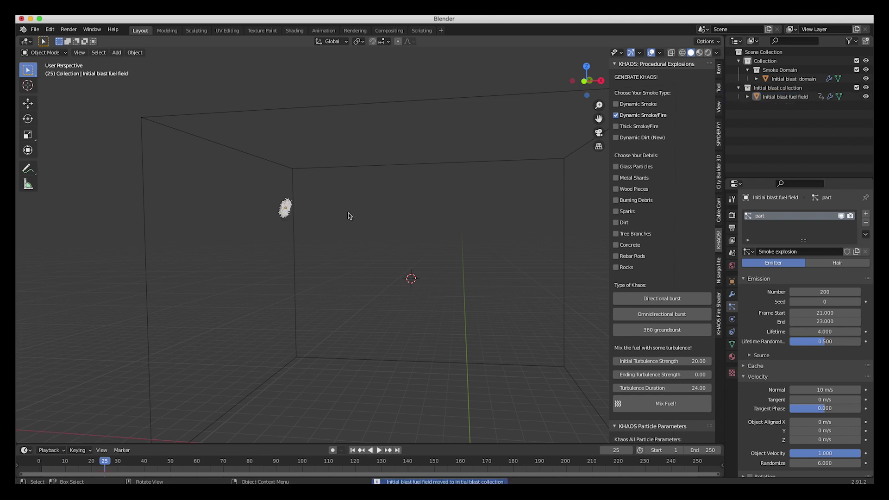
# Assign Initial blast collection as the flow collection in the Initial blast domain's fluid physics settings
pyautogui.click(444, 166)
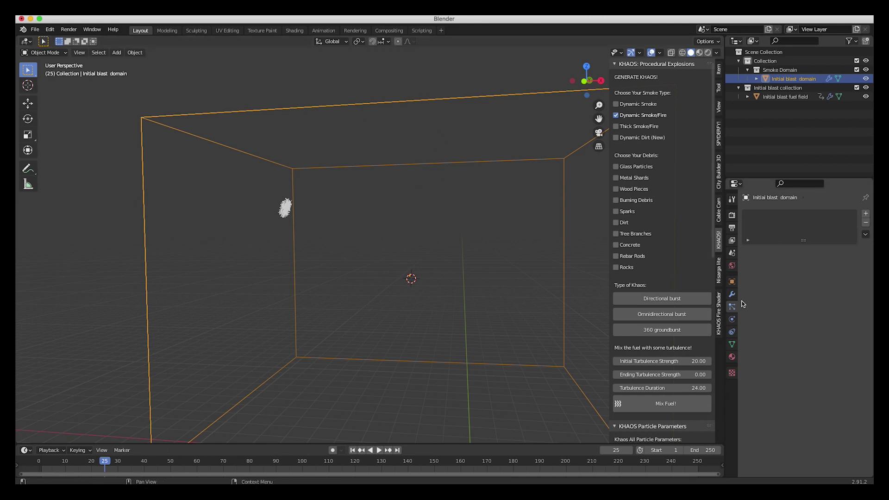
pyautogui.click(732, 319)
pyautogui.scroll(-10, 789, 337)
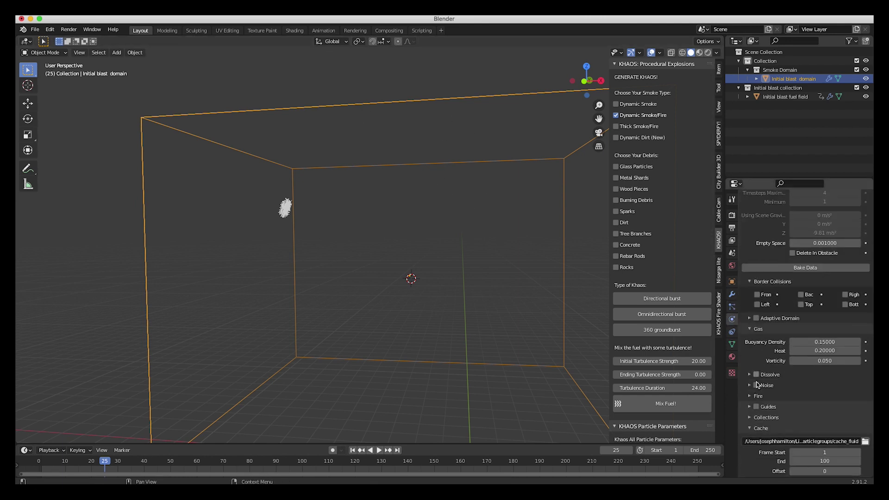
pyautogui.click(752, 361)
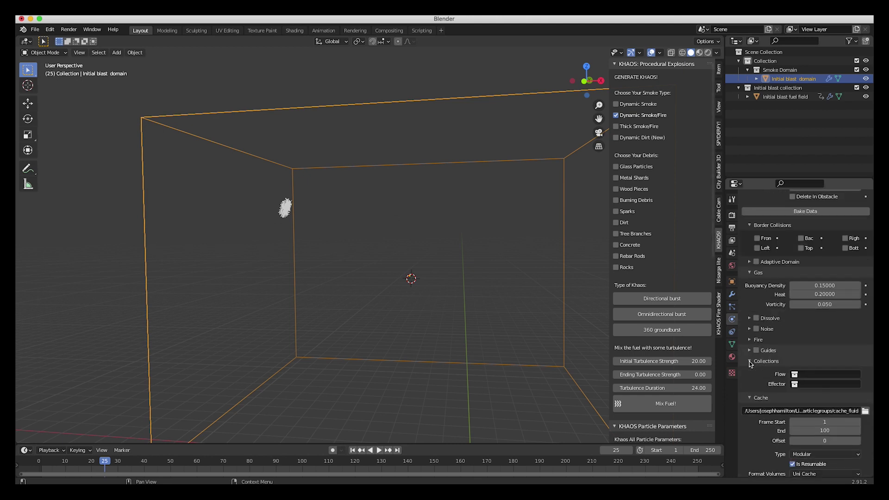
pyautogui.scroll(-1, 802, 365)
pyautogui.click(802, 348)
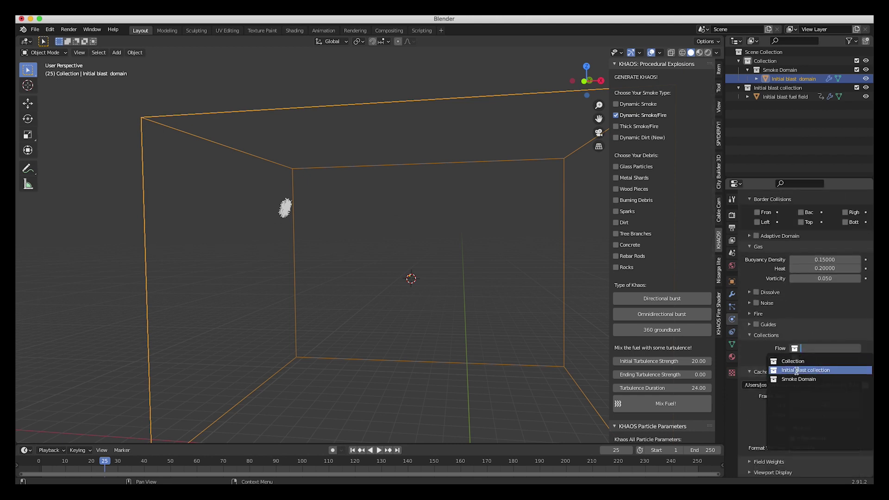
pyautogui.click(815, 373)
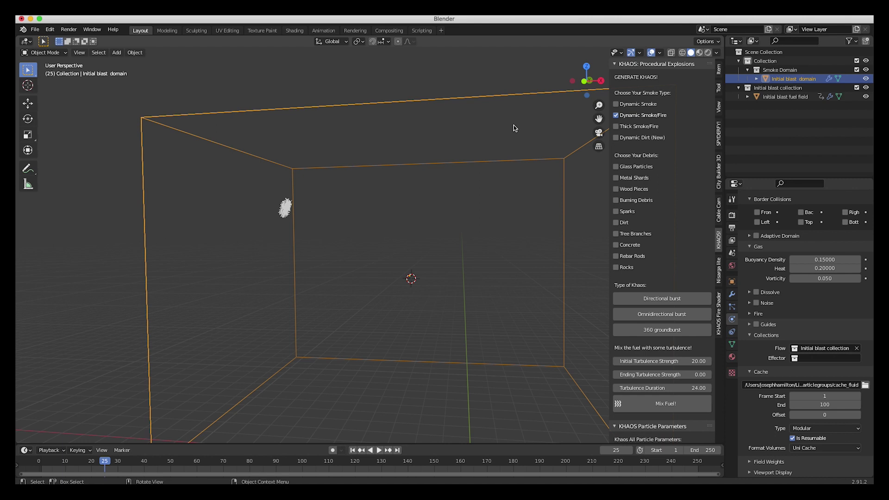
# Enlarge the Initial blast domain and reposition it around the particle burst at frame 26
pyautogui.hscroll(3, 245, 215)
pyautogui.scroll(-5, 245, 215)
pyautogui.hscroll(-3, 287, 229)
pyautogui.scroll(-1, 327, 250)
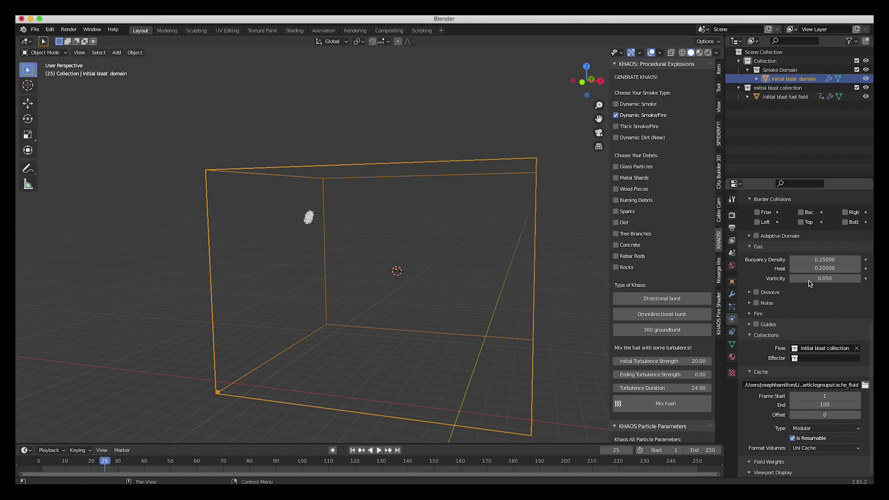
pyautogui.scroll(10, 804, 273)
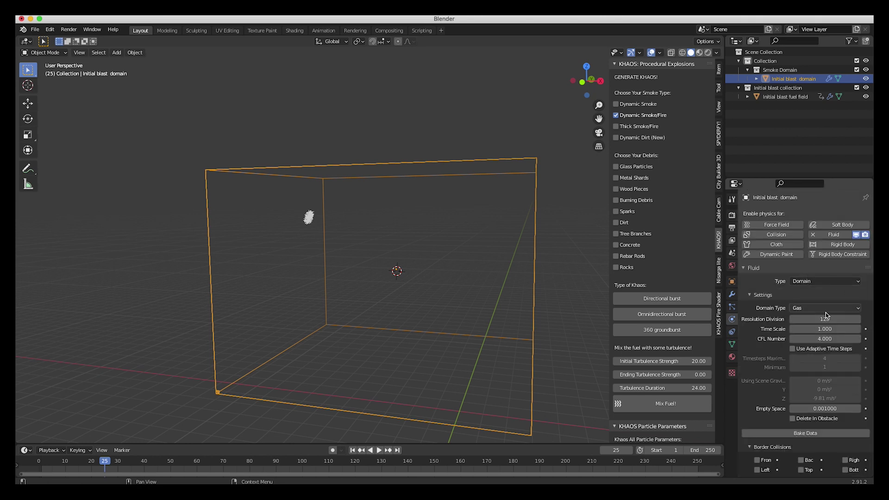
pyautogui.press('Right')
pyautogui.moveTo(290, 318); pyautogui.dragTo(412, 262, button='middle')
pyautogui.press('g')
pyautogui.click(397, 254)
pyautogui.press('s')
pyautogui.click(476, 250)
pyautogui.moveTo(345, 291); pyautogui.dragTo(369, 276, button='middle')
pyautogui.press('g')
pyautogui.click(373, 279)
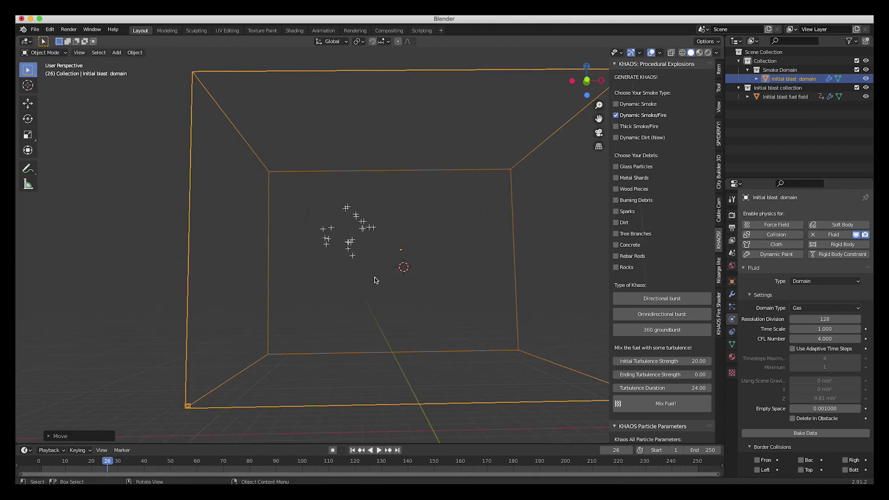
# Scrub the burst to frame 27, raise the domain about 0.25 m, and return to frame 26
pyautogui.moveTo(85, 462); pyautogui.dragTo(111, 462)
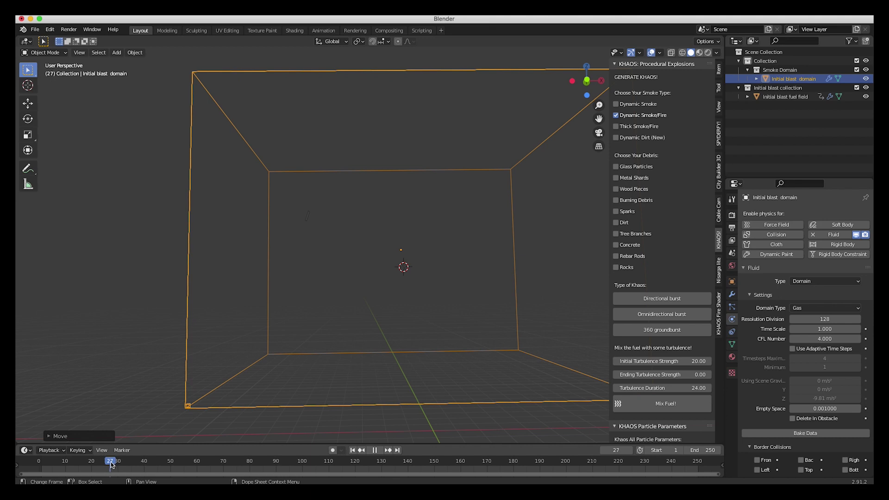
pyautogui.moveTo(362, 254); pyautogui.dragTo(362, 253, button='middle')
pyautogui.press('g')
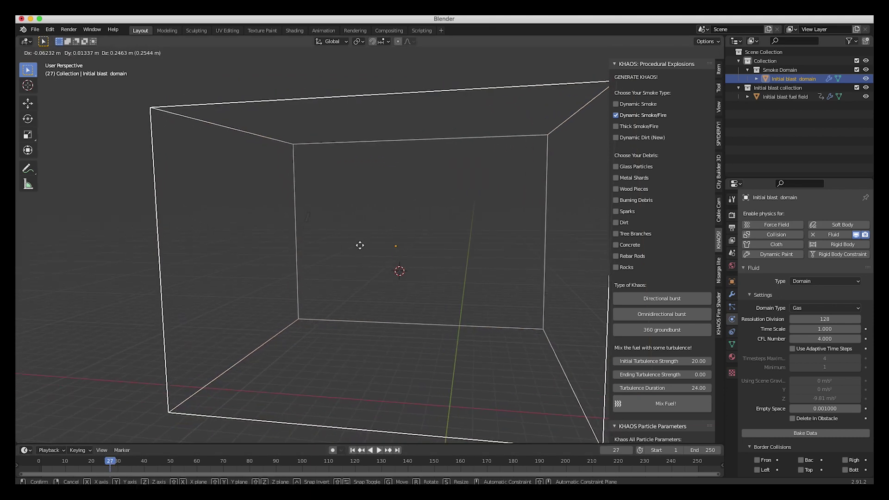
pyautogui.click(359, 245)
pyautogui.press('Left')
# Enable Dissolve for the domain's gas and set its time to 300
pyautogui.scroll(-7, 749, 378)
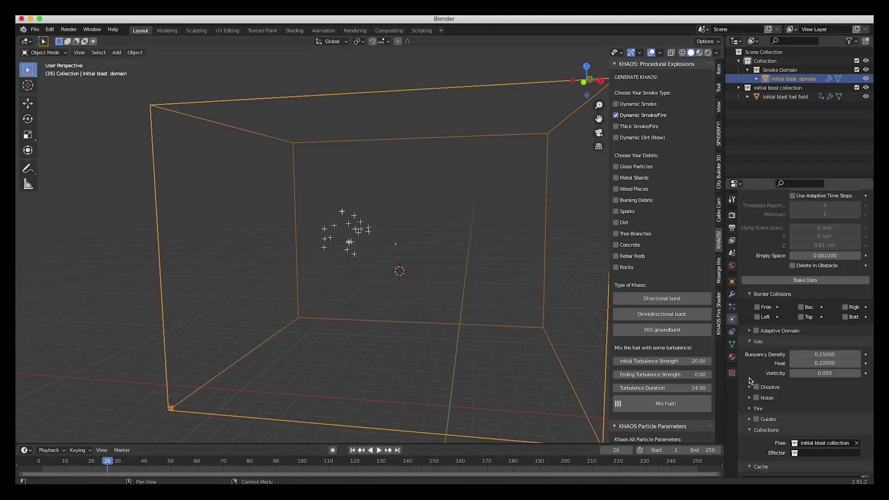
pyautogui.scroll(-1, 773, 407)
pyautogui.click(749, 381)
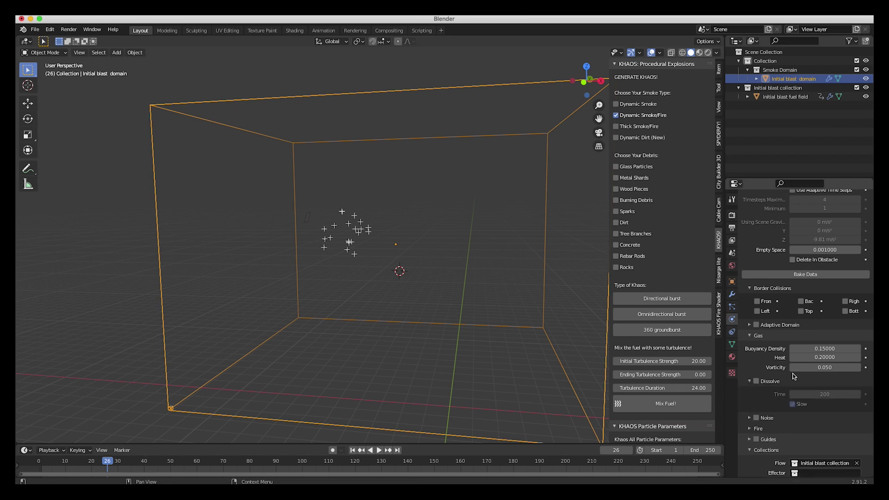
pyautogui.click(757, 382)
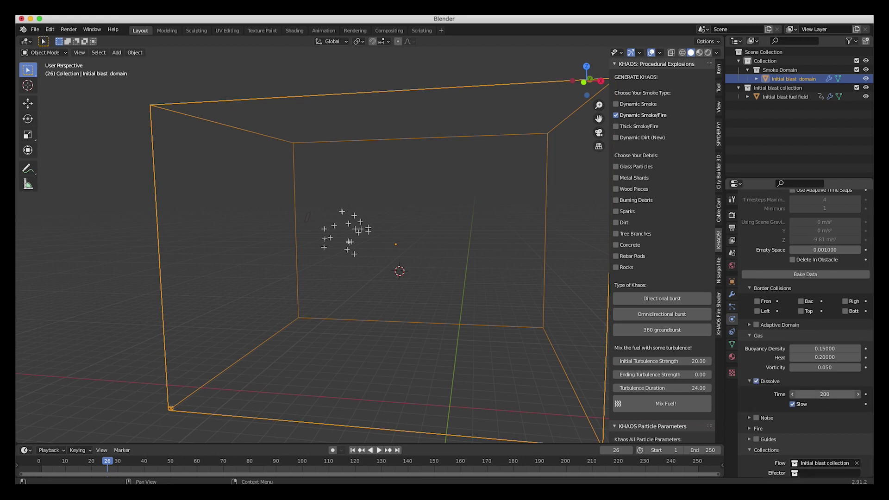
pyautogui.click(824, 395)
pyautogui.write('3')
pyautogui.write('00')
pyautogui.press('Return')
# Set the fire reaction speed of the Initial blast domain to 0.15
pyautogui.scroll(-4, 822, 384)
pyautogui.click(755, 346)
pyautogui.click(815, 357)
pyautogui.write('0.15')
pyautogui.press('Return')
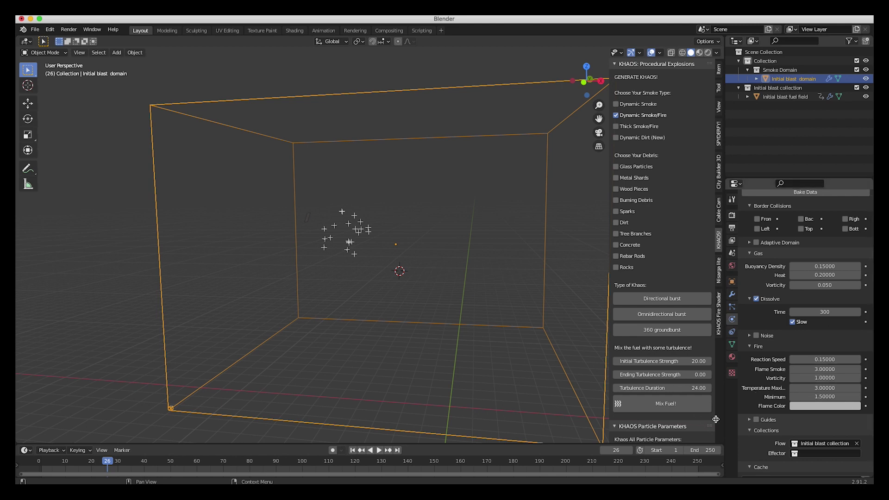
# Start saving the project and create and open a new folder named "Directional debris blast tutorial"
pyautogui.scroll(-5, 785, 361)
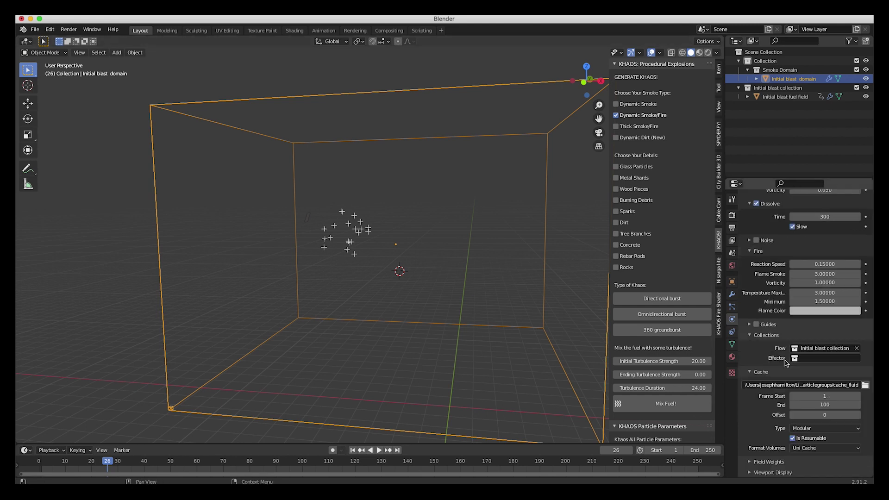
pyautogui.click(35, 30)
pyautogui.click(55, 106)
pyautogui.click(350, 209)
pyautogui.write('Directiona')
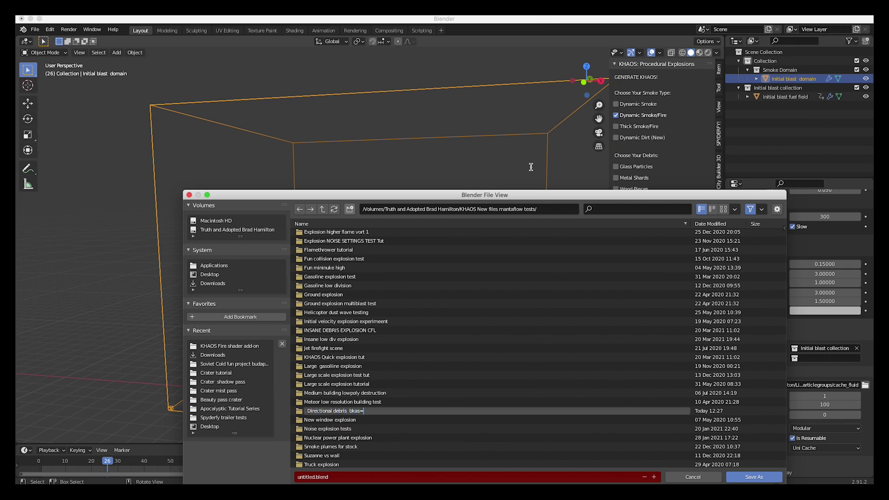
pyautogui.write('last tutoria')
pyautogui.press('Return')
pyautogui.doubleClick(341, 349)
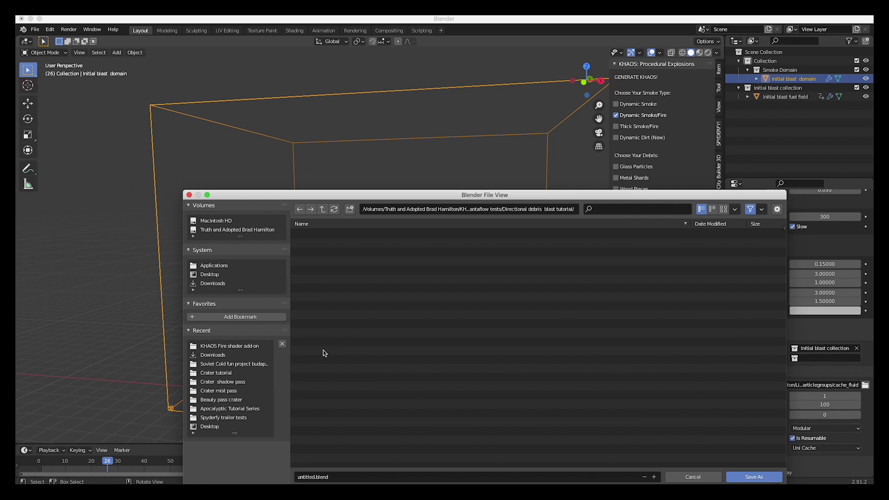
# Save the project in the new folder as "Direction debris blast tutorial"
pyautogui.click(324, 478)
pyautogui.write('Direction debris blast tutorial')
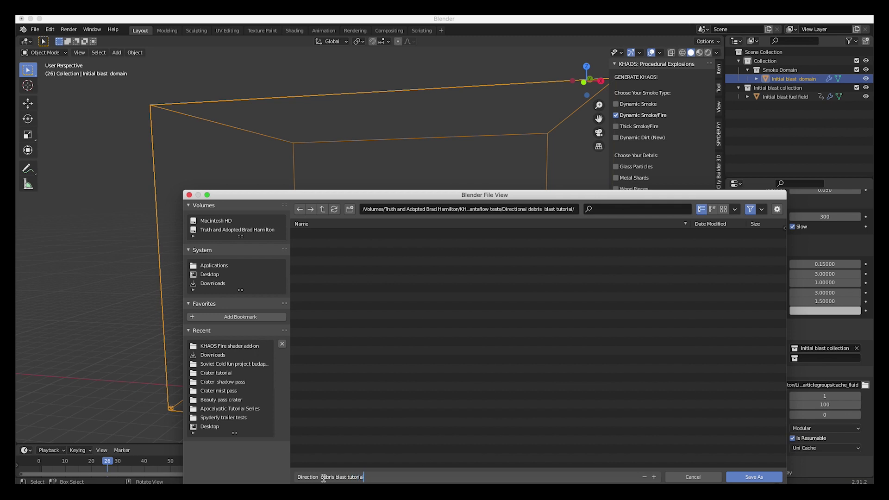
pyautogui.press('Return')
pyautogui.click(754, 477)
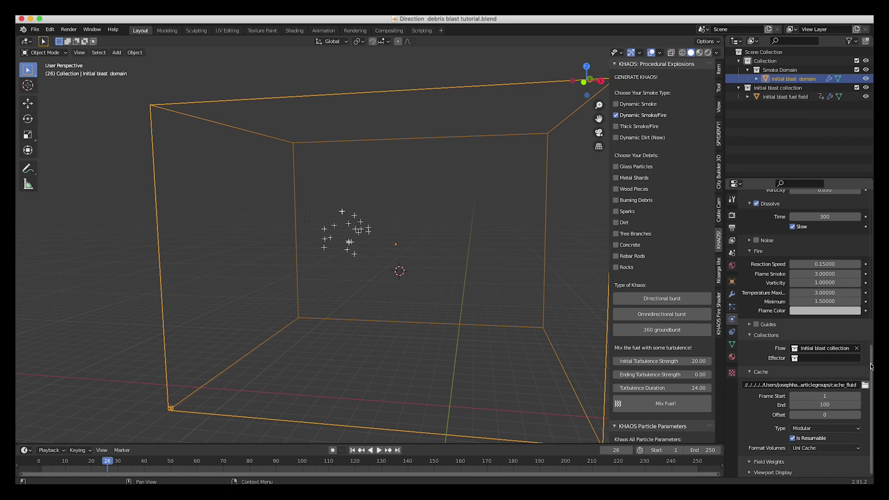
# Create a folder named "Directional debris intial blast cache" in the project folder and use it as the domain's cache location
pyautogui.click(865, 385)
pyautogui.click(323, 209)
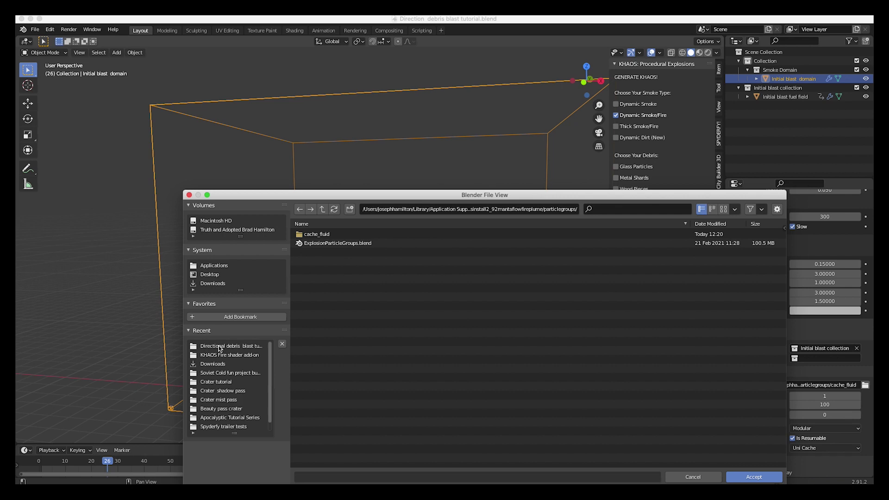
pyautogui.click(219, 349)
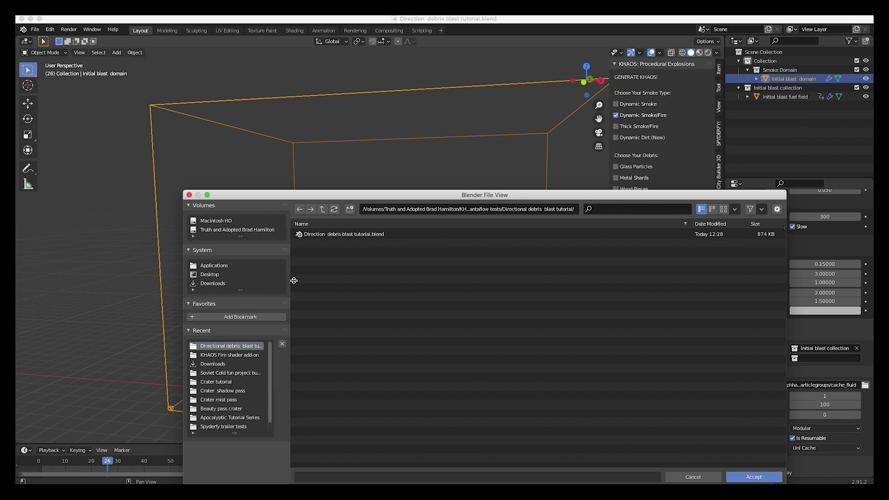
pyautogui.click(349, 210)
pyautogui.write('Directi')
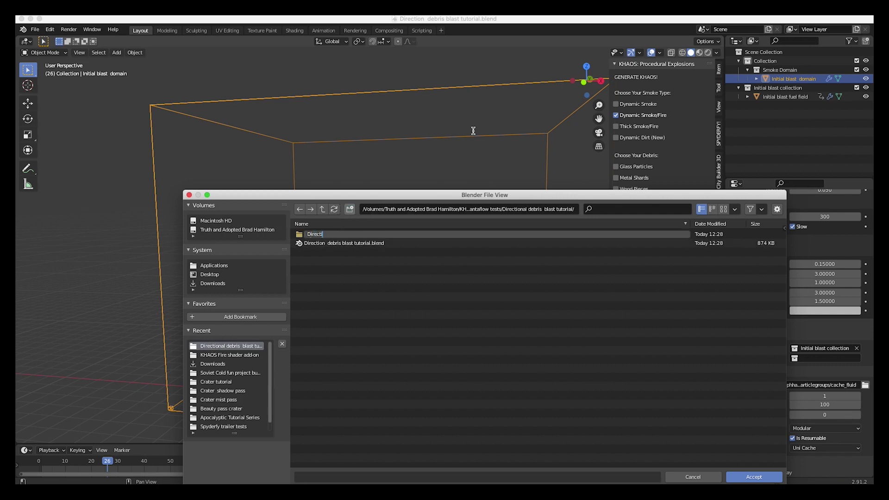
pyautogui.write('onal debris initial blast  cache')
pyautogui.press('Return')
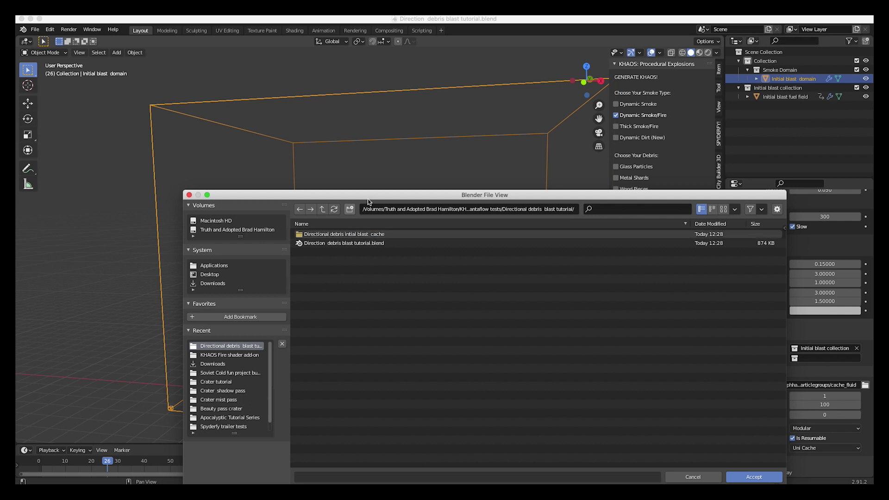
pyautogui.doubleClick(314, 236)
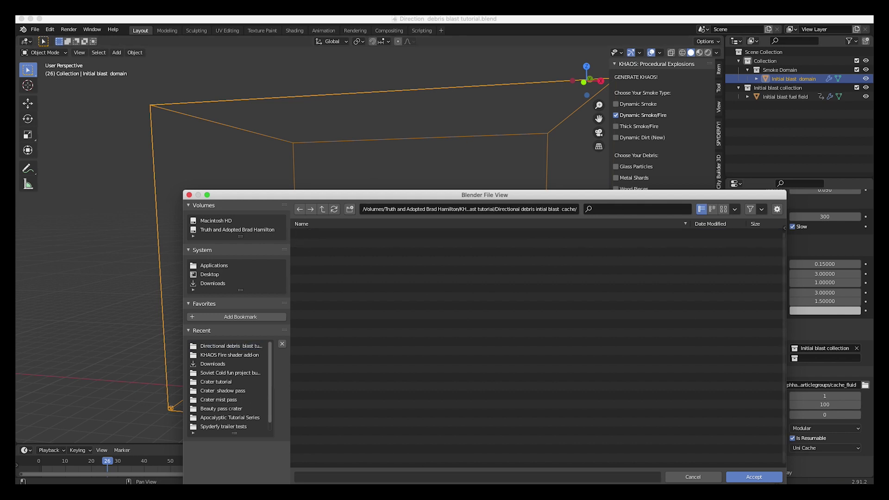
pyautogui.click(754, 477)
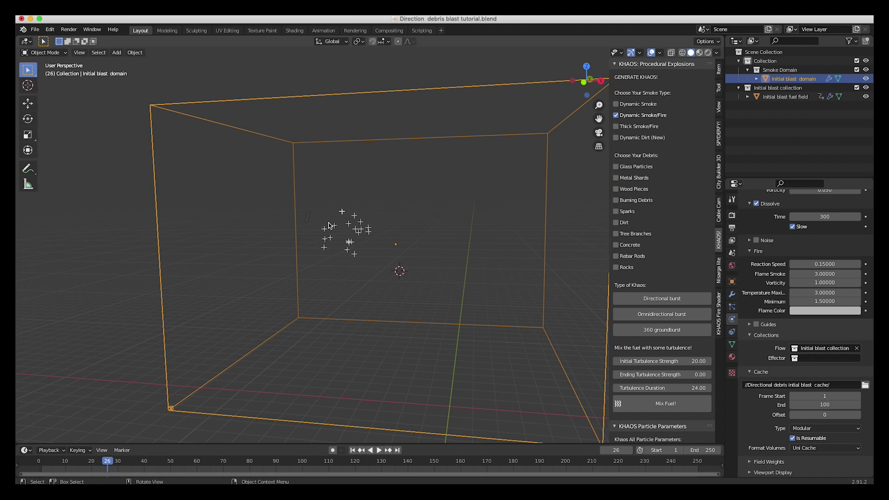
# Set the end frame of the Initial blast domain's cache to 160
pyautogui.click(825, 405)
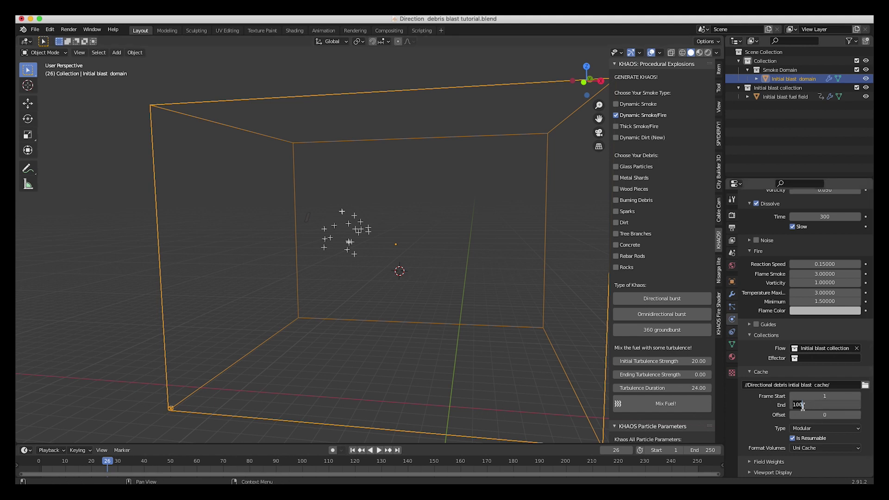
pyautogui.write('1')
pyautogui.press('Return')
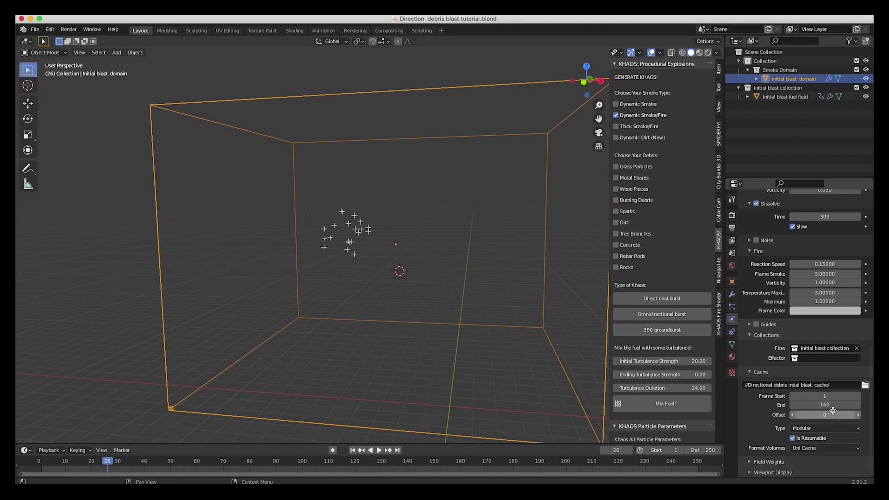
# Set the end frame of the Initial blast domain's cache to 180
pyautogui.click(828, 405)
pyautogui.write('18')
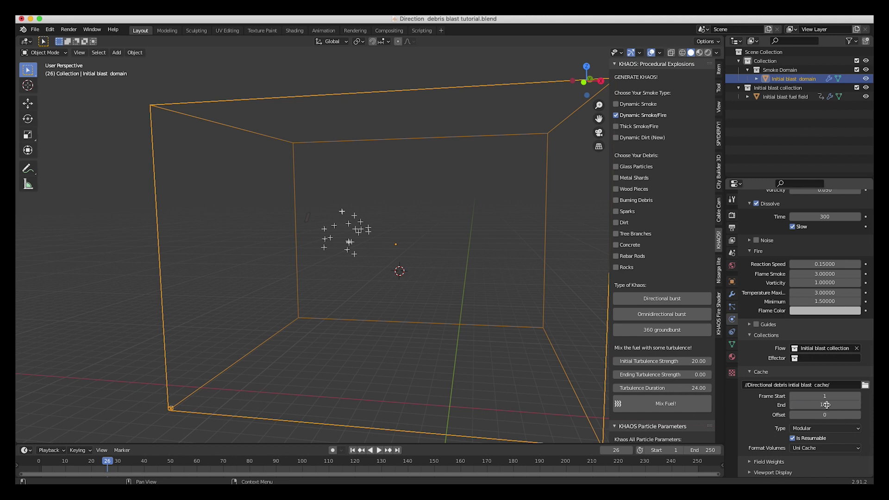
pyautogui.press('Return')
# Add a Wind force field and move it to the side of the domain nearest the emitter
pyautogui.scroll(-2, 258, 239)
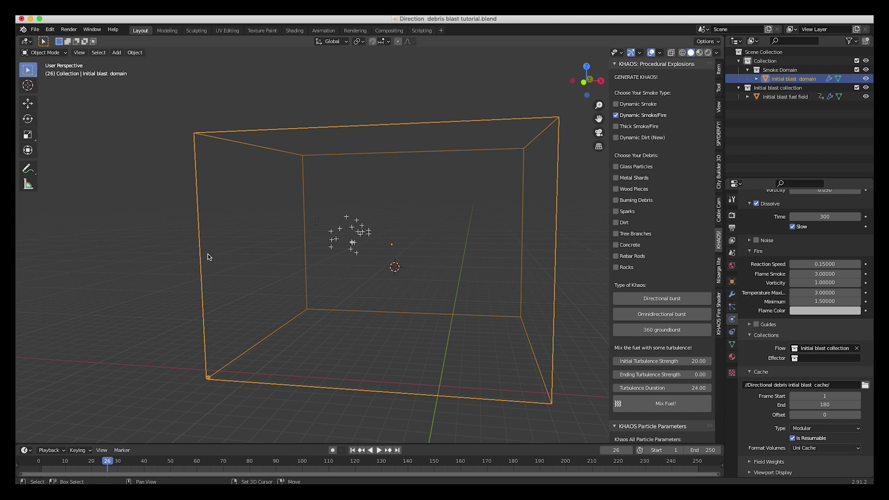
pyautogui.hotkey('shift', 'a')
pyautogui.moveTo(176, 413)
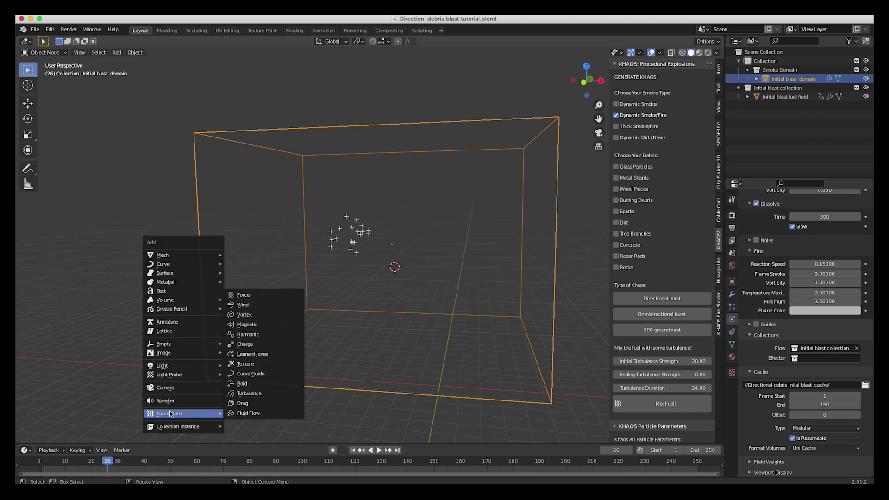
pyautogui.click(243, 305)
pyautogui.press('g')
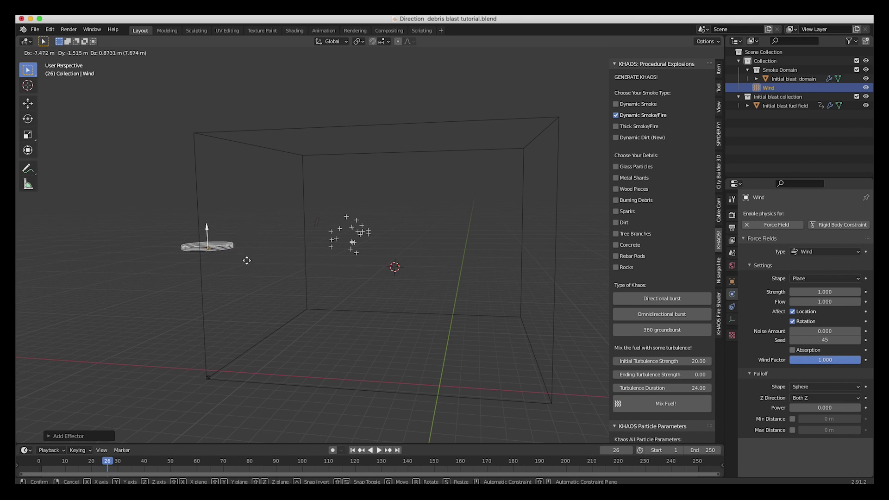
pyautogui.click(240, 264)
# Rotate the wind about 94° around Y to blow through the domain, enlarge it and reposition it at the domain's side
pyautogui.moveTo(240, 264); pyautogui.dragTo(258, 254, button='middle')
pyautogui.press('r')
pyautogui.press('y')
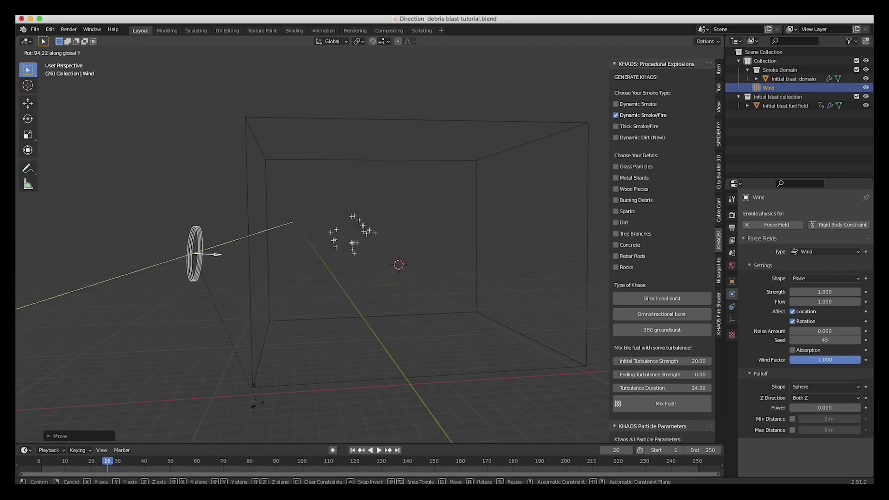
pyautogui.click(268, 397)
pyautogui.press('s')
pyautogui.click(462, 269)
pyautogui.press('g')
pyautogui.click(466, 254)
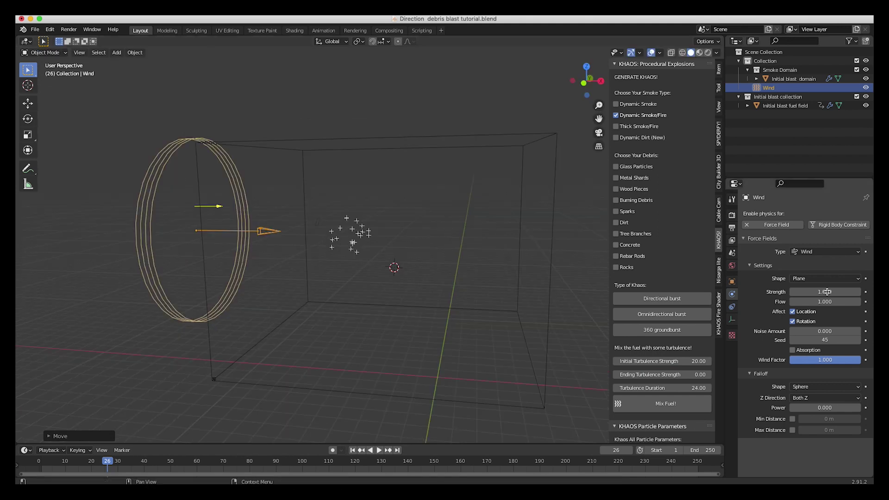
# Set the wind force field's strength to 2
pyautogui.click(821, 292)
pyautogui.write('2')
pyautogui.press('Return')
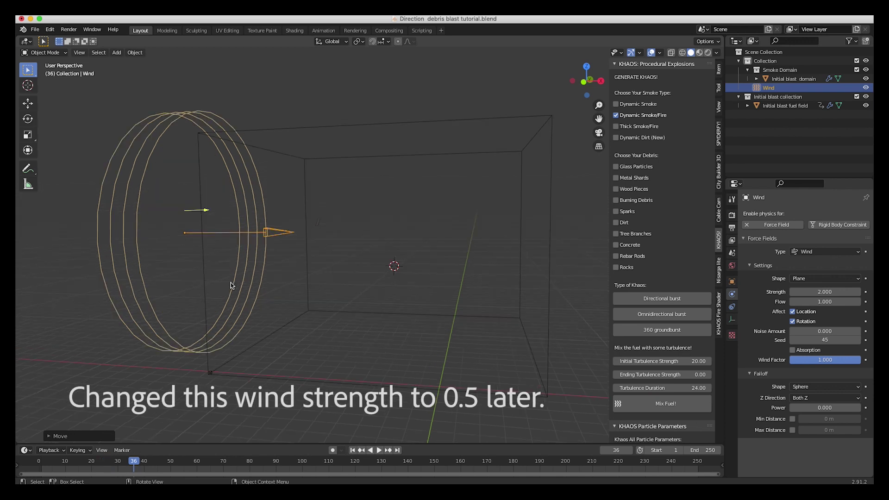
# Add an Area light and move it above the smoke domain
pyautogui.click(440, 154)
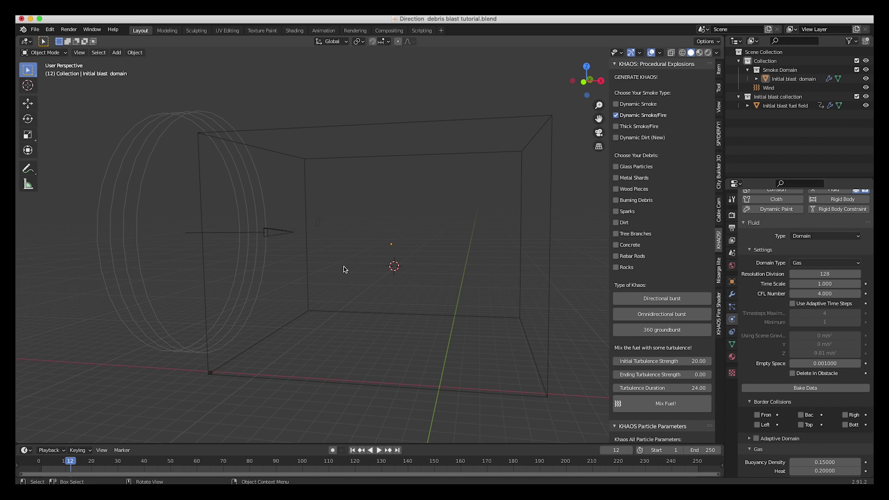
pyautogui.hotkey('shift', 'a')
pyautogui.moveTo(344, 267)
pyautogui.moveTo(301, 220)
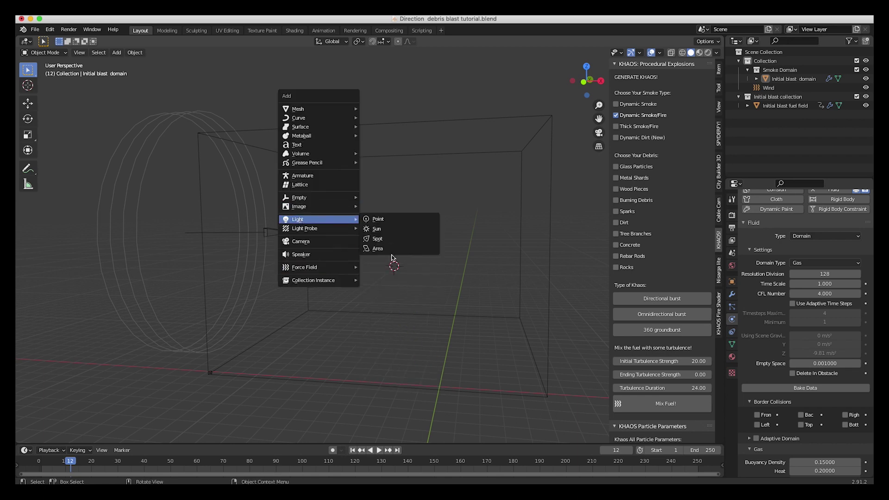
pyautogui.click(382, 253)
pyautogui.press('g')
pyautogui.click(322, 150)
# Scale up the area light until it extends well beyond the smoke domain on all sides
pyautogui.press('s')
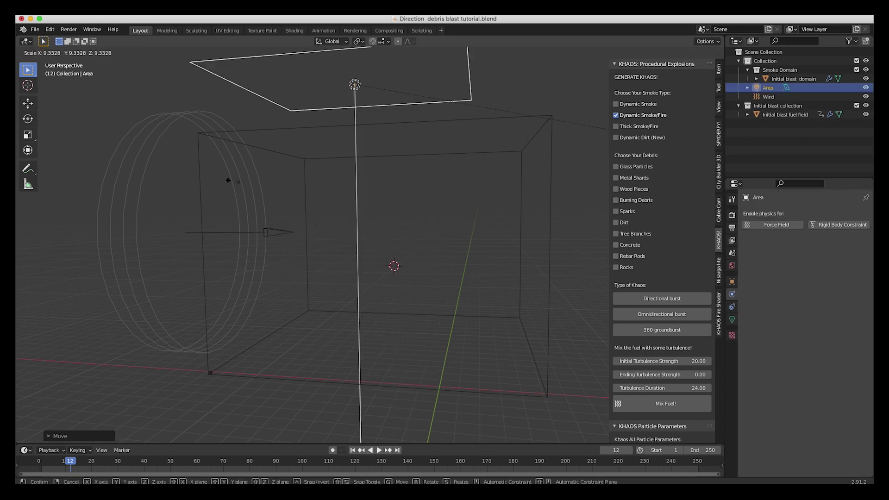
pyautogui.click(290, 130)
pyautogui.scroll(-5, 290, 130)
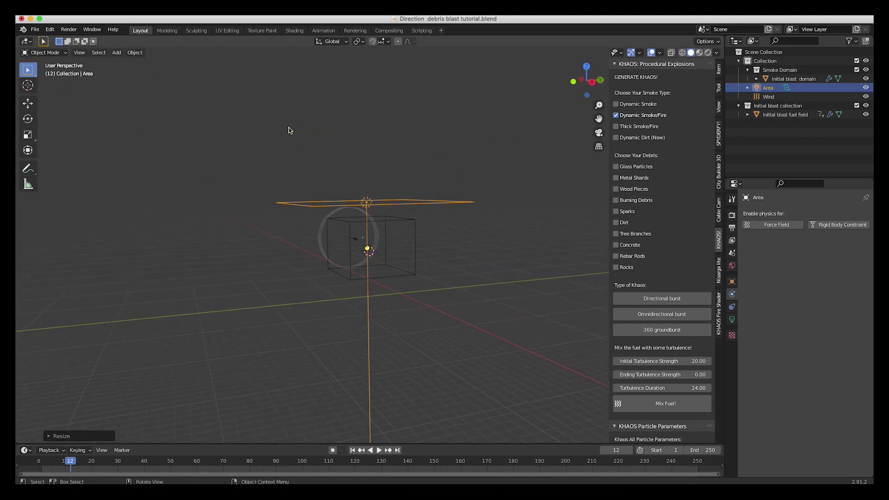
pyautogui.scroll(5, 289, 130)
pyautogui.press('s')
pyautogui.click(456, 223)
pyautogui.hscroll(-8, 466, 228)
pyautogui.scroll(5, 466, 228)
pyautogui.hscroll(-4, 402, 273)
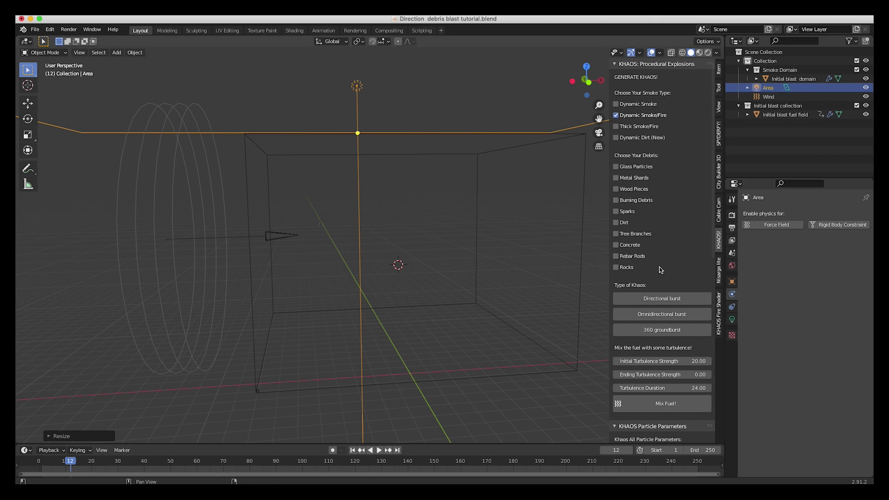
pyautogui.hscroll(4, 339, 261)
pyautogui.scroll(4, 339, 261)
pyautogui.scroll(-3, 339, 262)
pyautogui.hscroll(3, 339, 261)
pyautogui.scroll(-5, 339, 261)
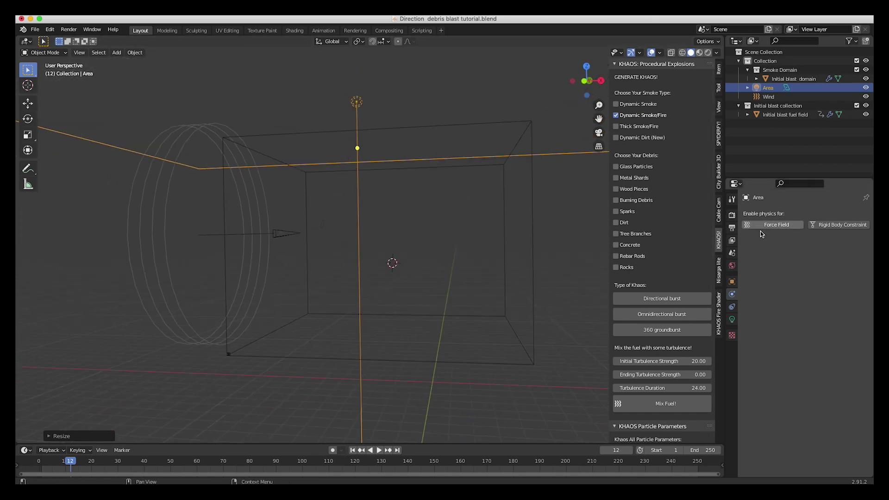
# Set the area light's power to 2000 W
pyautogui.click(732, 320)
pyautogui.click(813, 273)
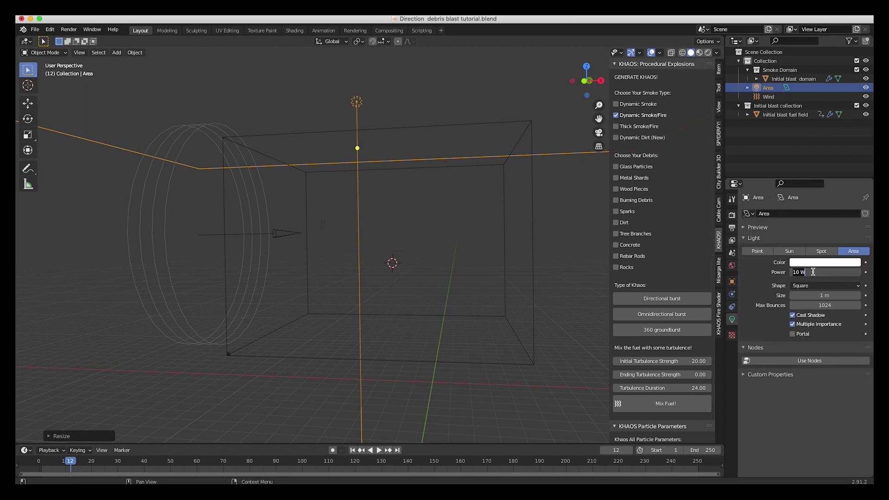
pyautogui.write('20.')
pyautogui.write('00')
pyautogui.press('Return')
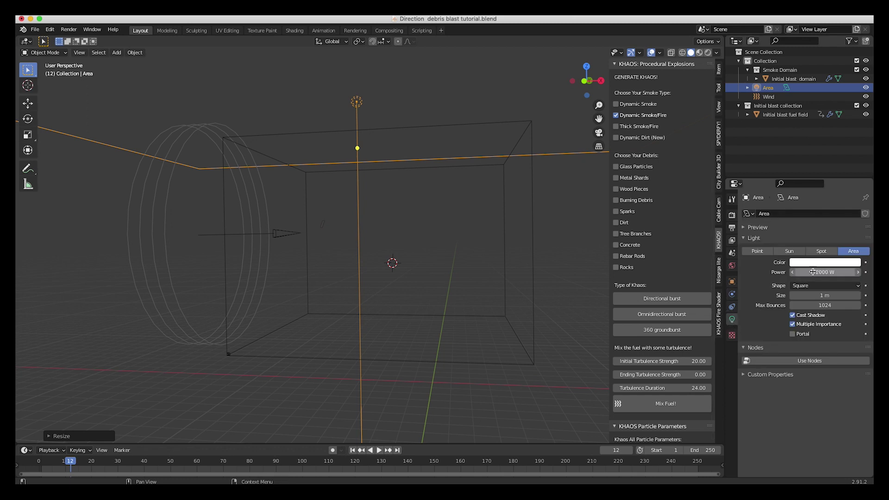
# Select the Initial blast domain and bake its fluid simulation data
pyautogui.click(447, 126)
pyautogui.click(732, 320)
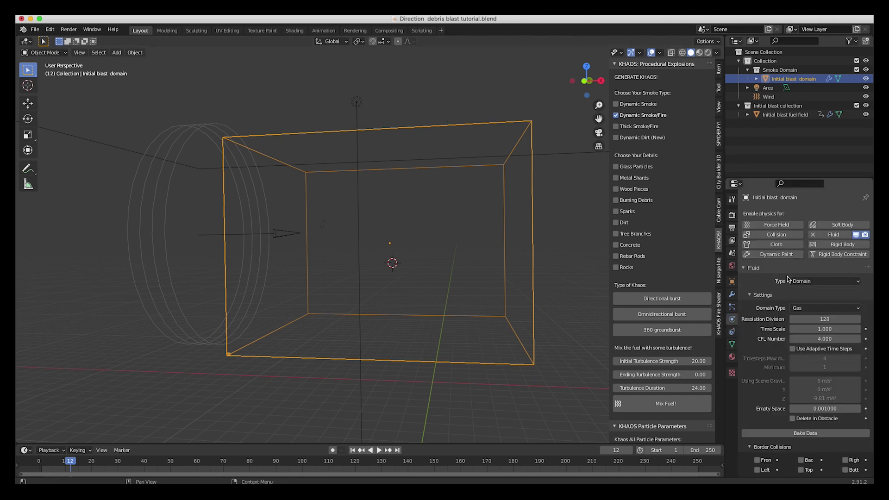
pyautogui.click(810, 433)
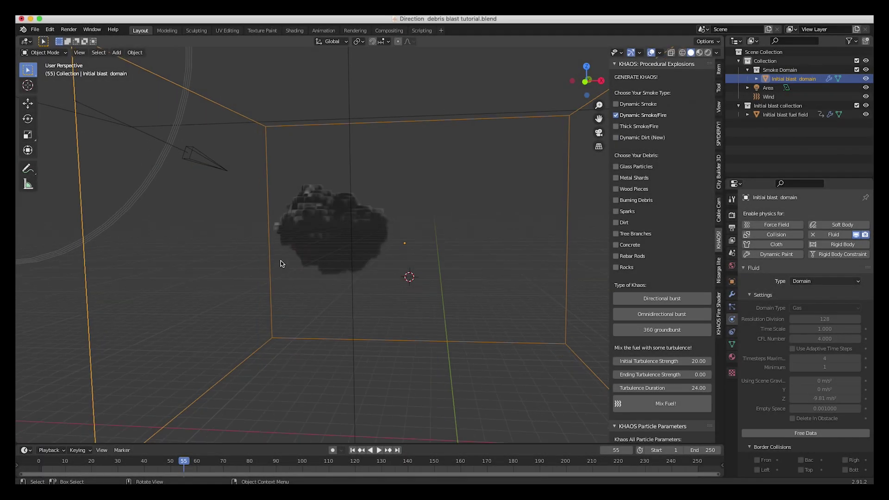
# Examine the shape of the baked smoke cloud from several sides and at closer range at frame 55
pyautogui.hscroll(15, 280, 263)
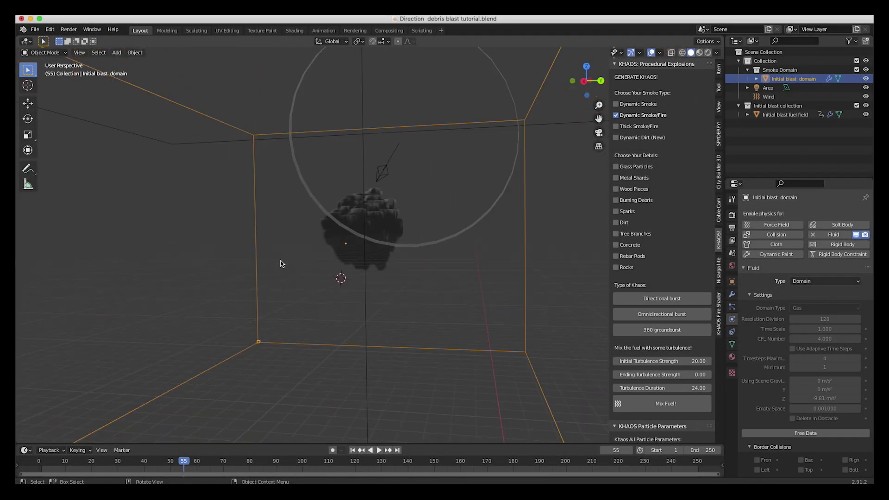
pyautogui.hscroll(15, 280, 263)
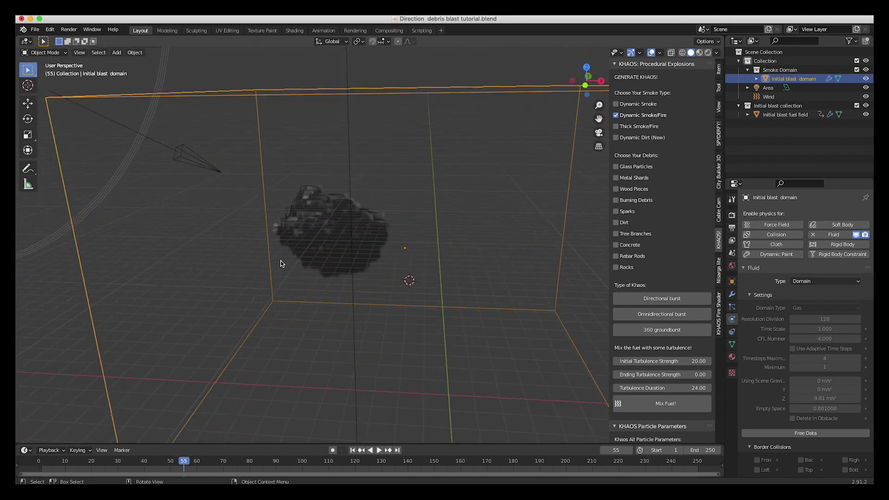
pyautogui.hscroll(10, 278, 268)
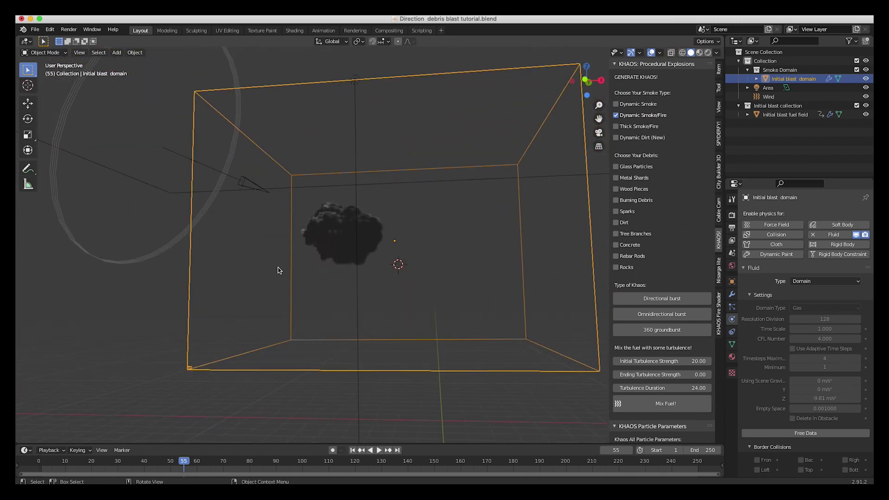
pyautogui.scroll(5, 277, 267)
pyautogui.keyDown('shift'); pyautogui.scroll(-3, 278, 268); pyautogui.keyUp('shift')
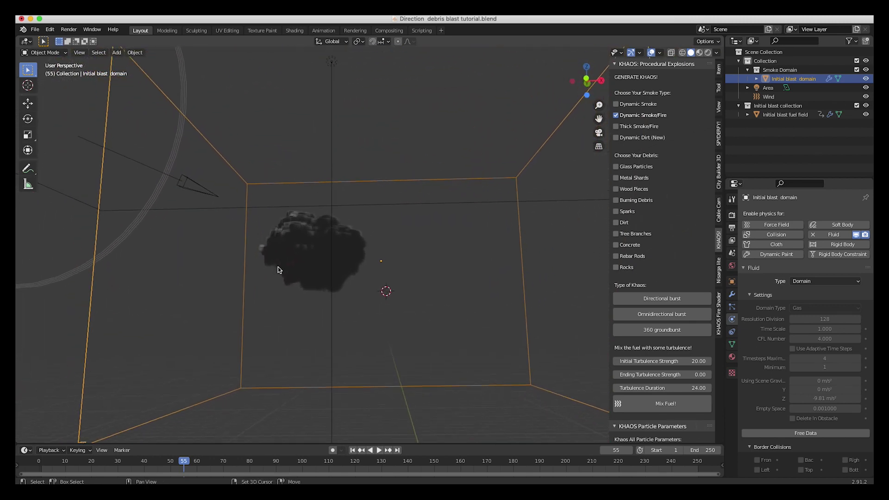
pyautogui.scroll(3, 278, 267)
pyautogui.keyDown('shift'); pyautogui.scroll(-3, 278, 267); pyautogui.keyUp('shift')
pyautogui.hscroll(-3, 278, 267)
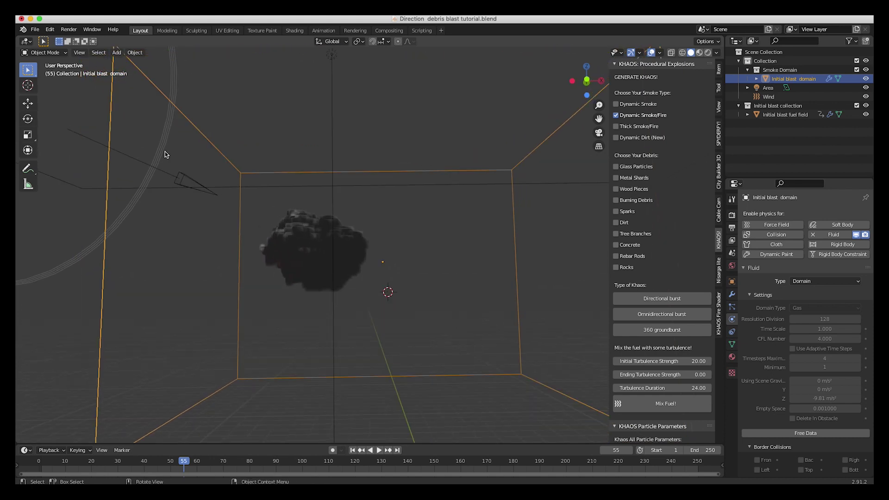
# Run a viewport render of the blast animation and close the render window
pyautogui.click(79, 53)
pyautogui.click(127, 223)
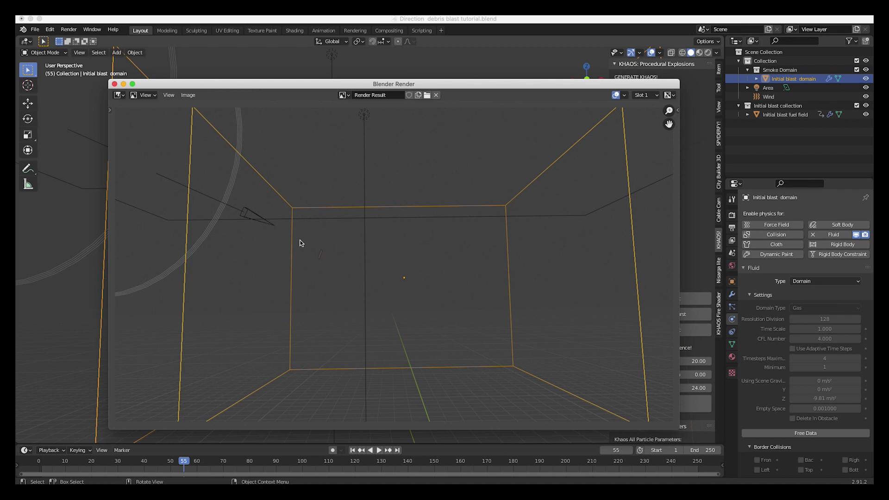
pyautogui.click(114, 84)
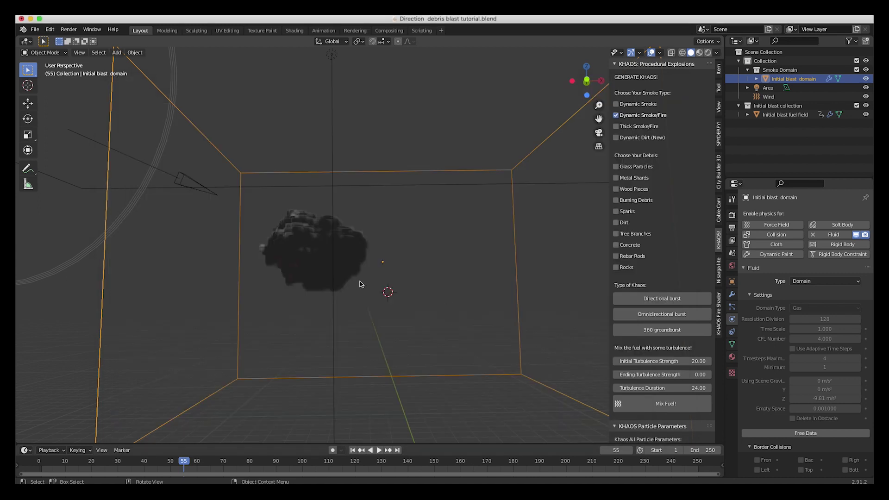
# Set the end frame of the scene's timeline to 180
pyautogui.click(703, 450)
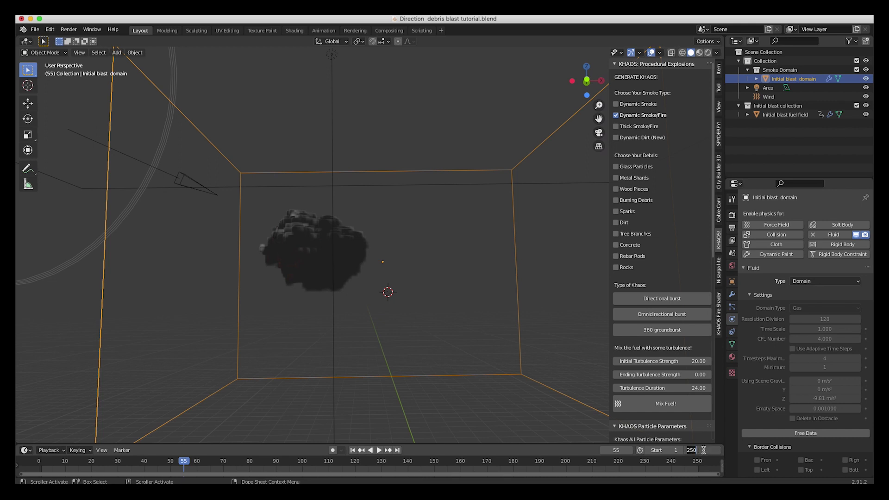
pyautogui.write('180')
pyautogui.press('Return')
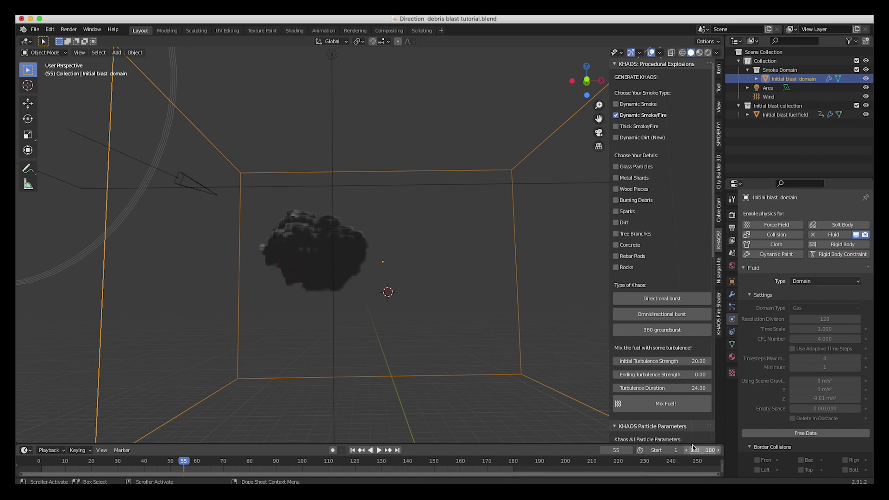
# Play back the rendered blast animation and close the playback window
pyautogui.click(71, 30)
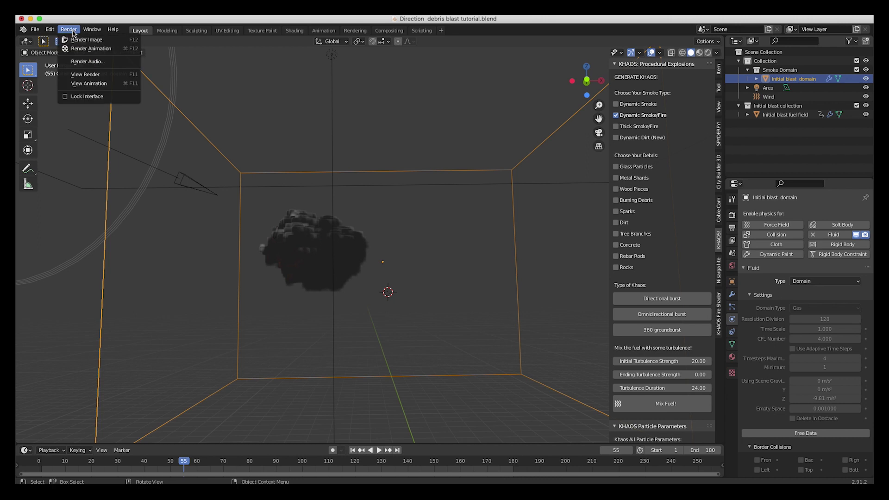
pyautogui.click(88, 83)
pyautogui.moveTo(280, 165); pyautogui.dragTo(312, 98)
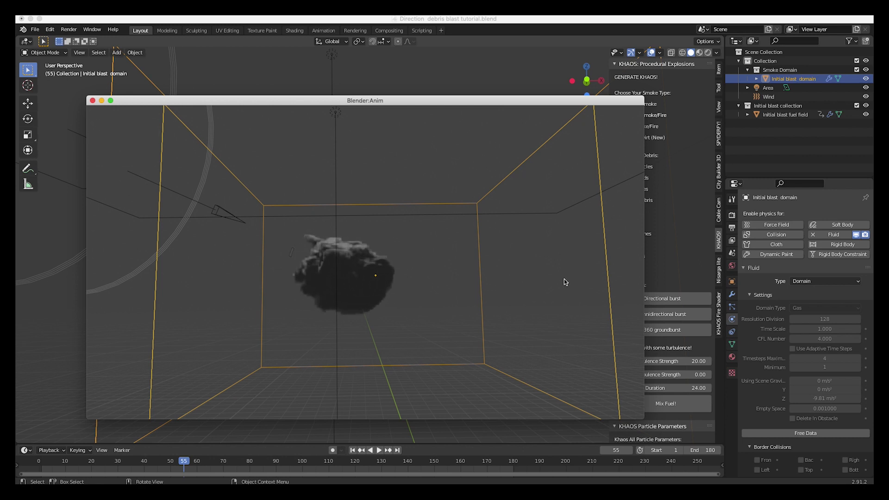
pyautogui.click(92, 101)
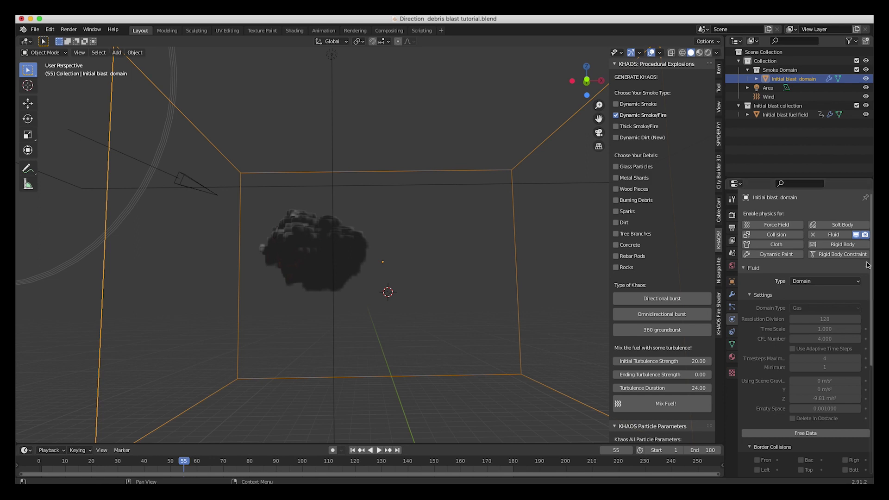
# Enable Noise in the gas settings of the Initial blast domain
pyautogui.click(770, 447)
pyautogui.scroll(-3, 759, 315)
pyautogui.click(758, 418)
pyautogui.scroll(-5, 759, 398)
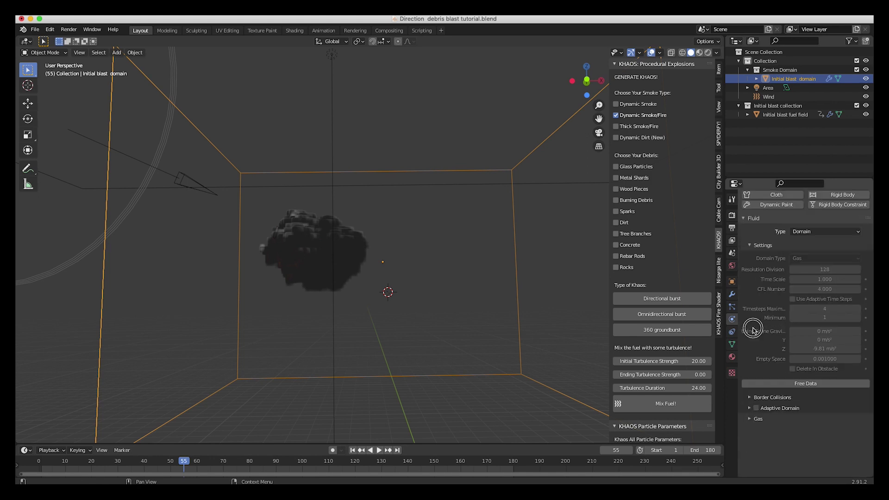
pyautogui.click(750, 409)
pyautogui.scroll(-4, 752, 410)
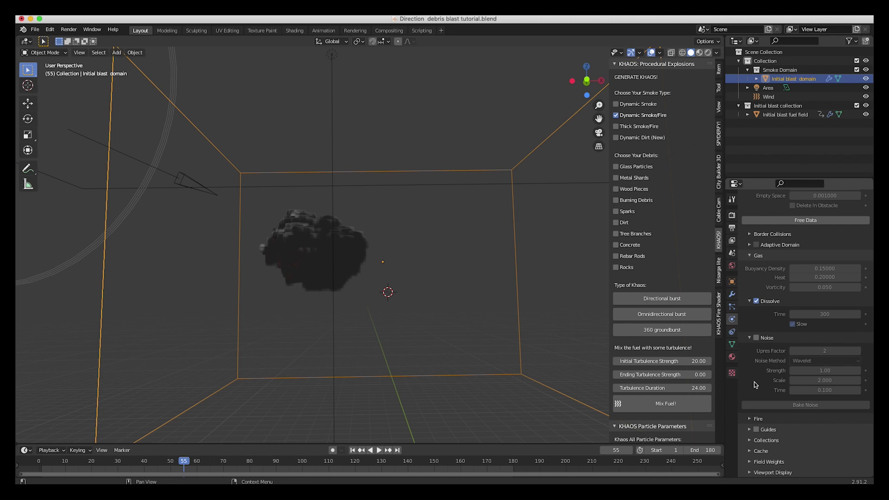
pyautogui.click(757, 338)
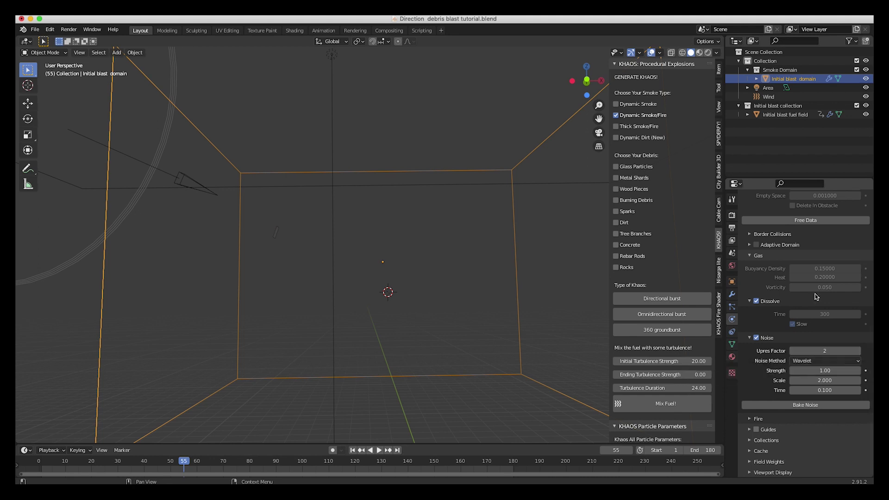
# Set the domain noise's Upres Factor to 3 and its Scale to 0.25
pyautogui.scroll(10, 827, 324)
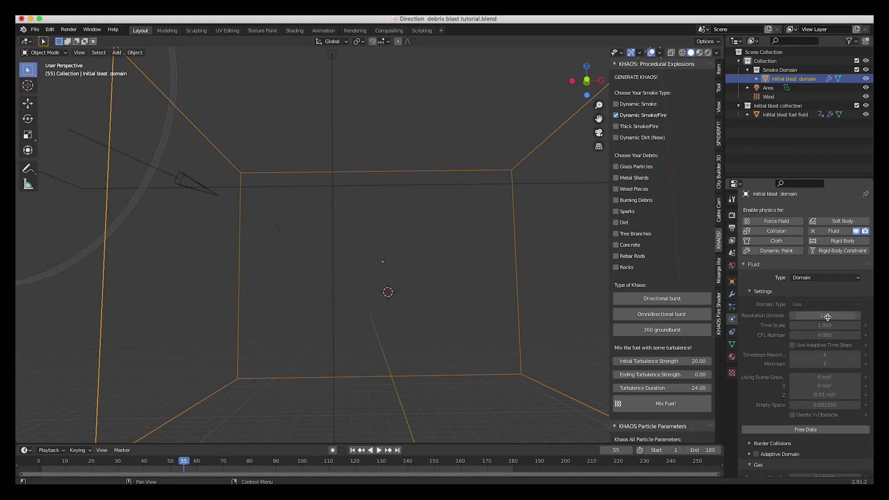
pyautogui.scroll(-10, 799, 363)
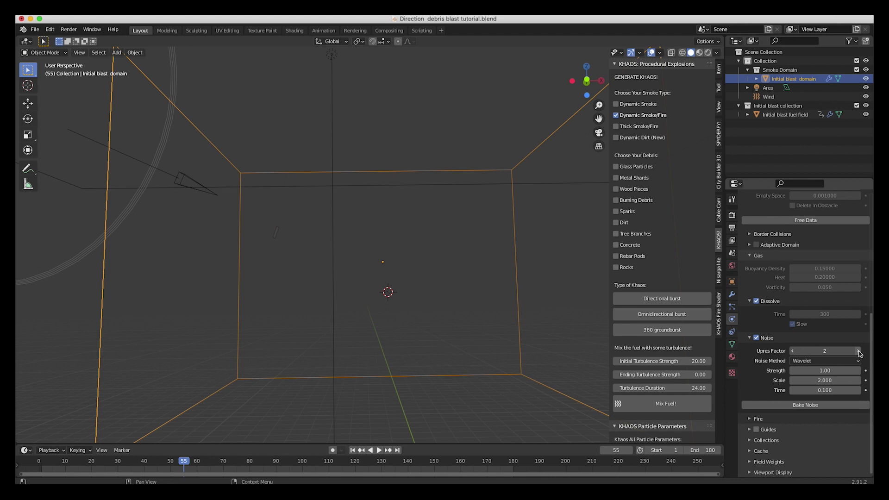
pyautogui.click(858, 351)
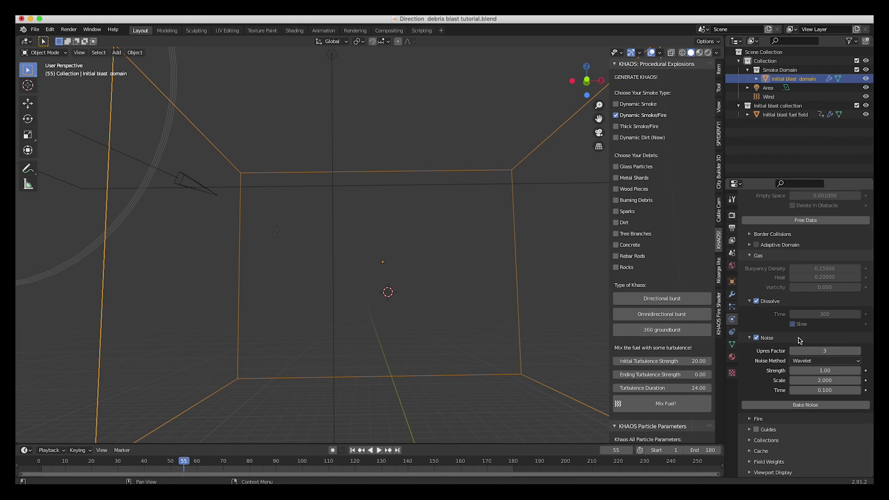
pyautogui.doubleClick(831, 381)
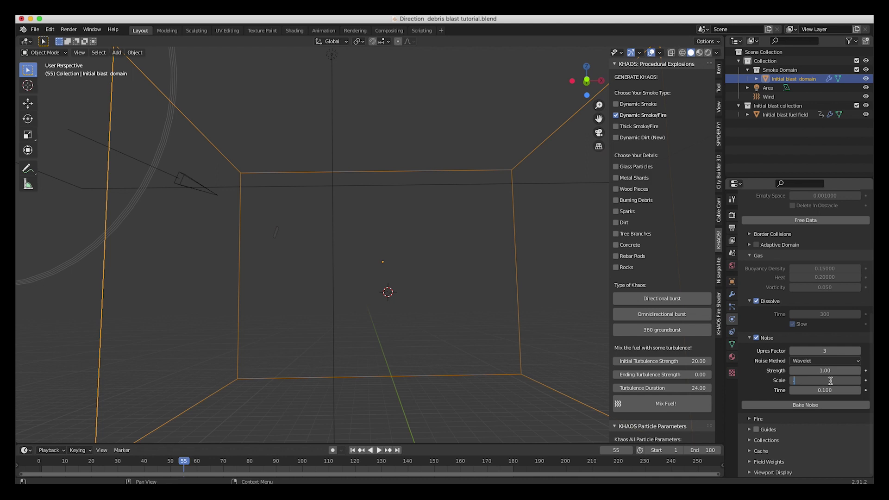
pyautogui.write('.25')
pyautogui.press('Return')
# Save the blend file and bake the noise of the Initial blast domain
pyautogui.click(35, 29)
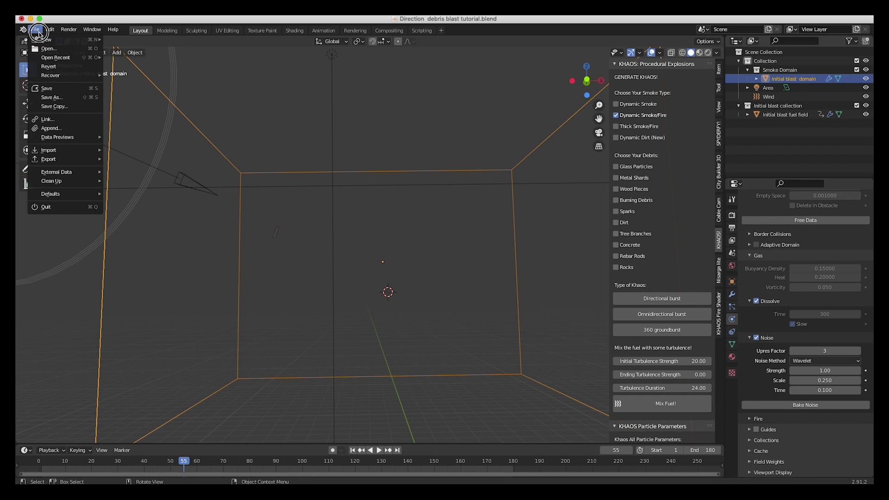
pyautogui.click(43, 90)
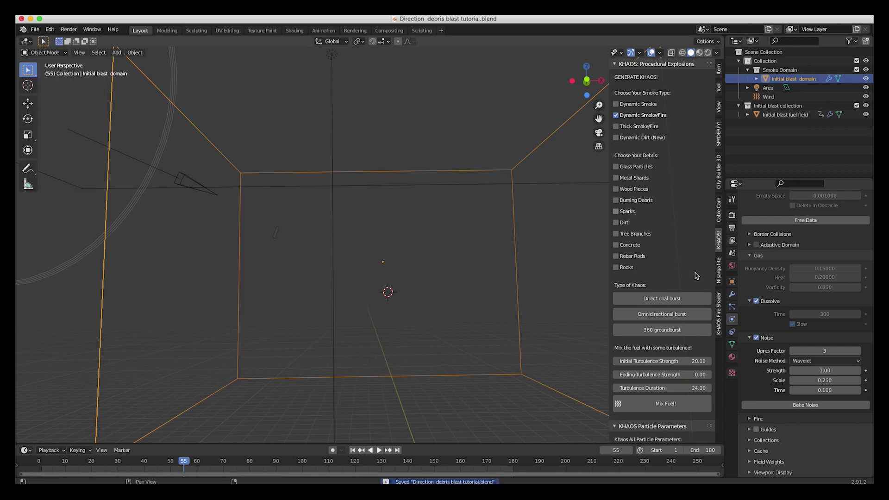
pyautogui.click(803, 407)
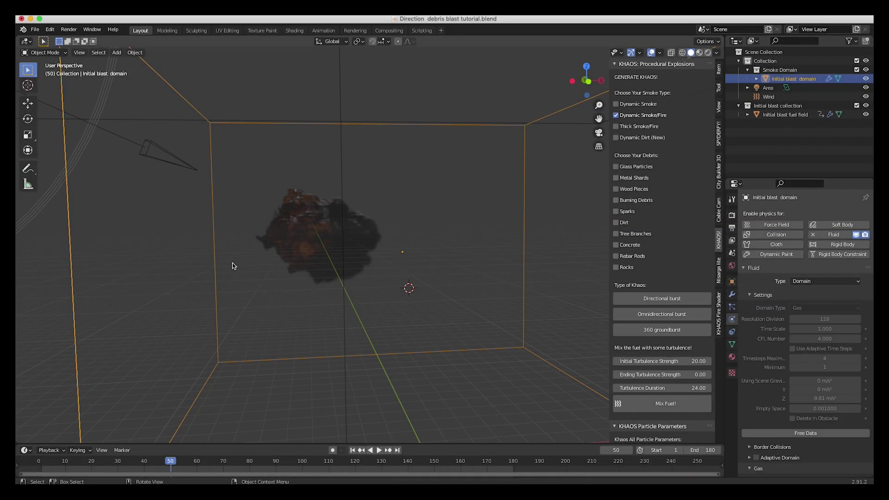
# Examine the noise-baked smoke and fire at frame 50 from several sides and distances, and review the domain's noise settings
pyautogui.hscroll(-10, 203, 253)
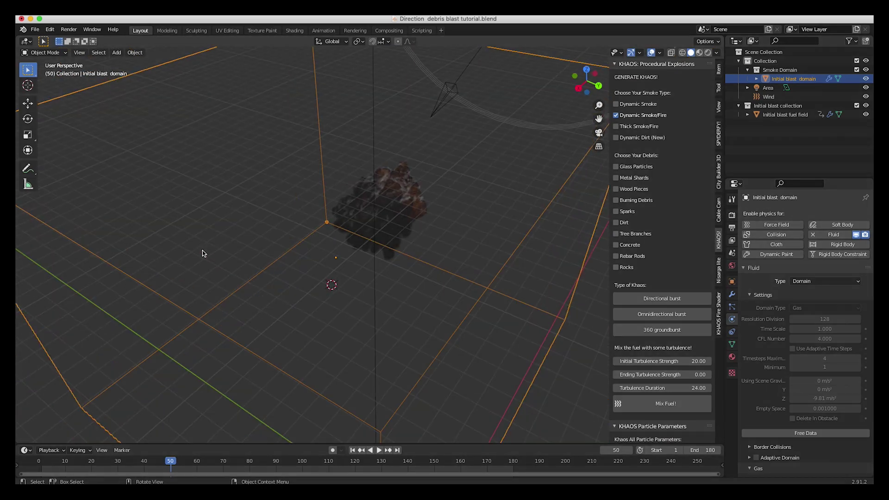
pyautogui.hscroll(-10, 203, 254)
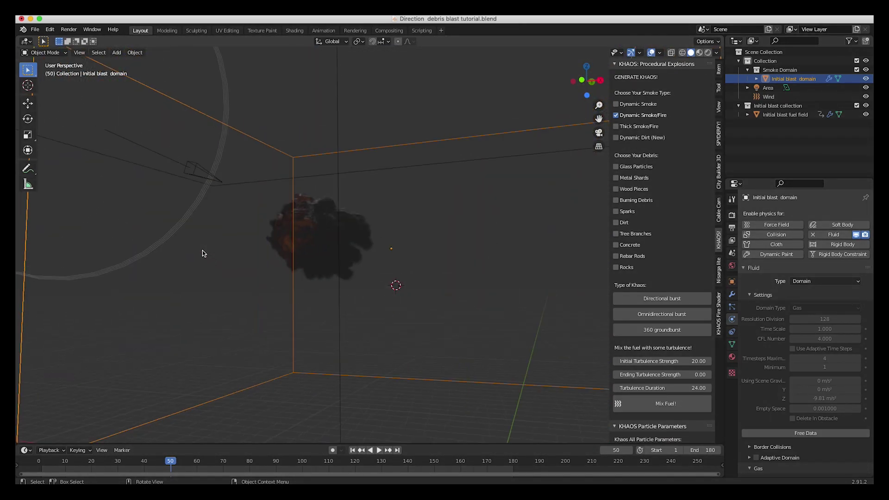
pyautogui.scroll(-5, 202, 253)
pyautogui.scroll(10, 202, 253)
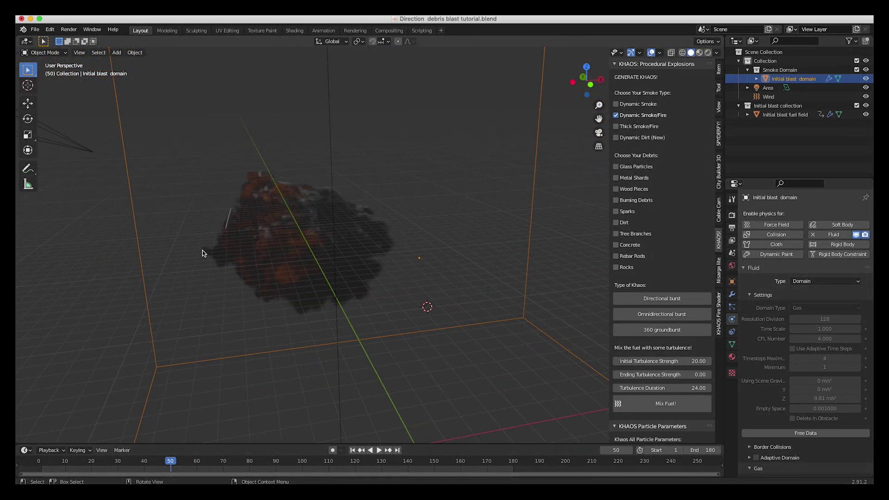
pyautogui.scroll(-3, 202, 254)
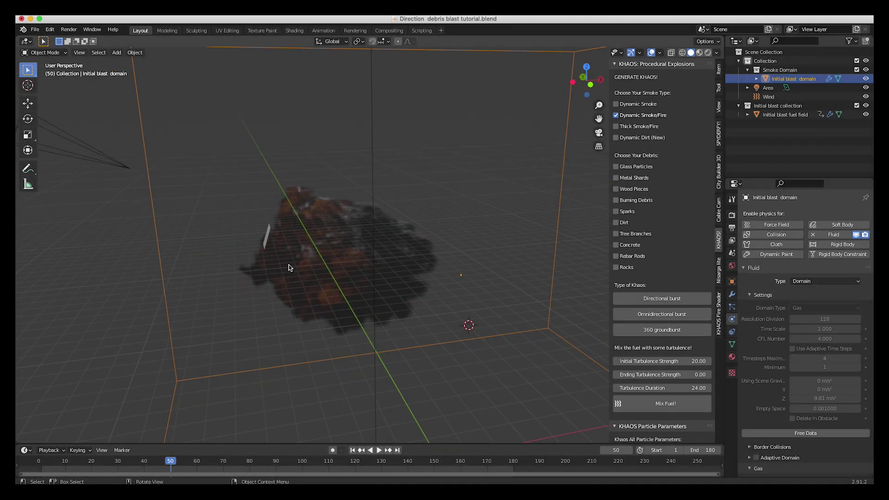
pyautogui.scroll(-5, 374, 291)
pyautogui.scroll(-10, 820, 353)
pyautogui.scroll(-3, 820, 355)
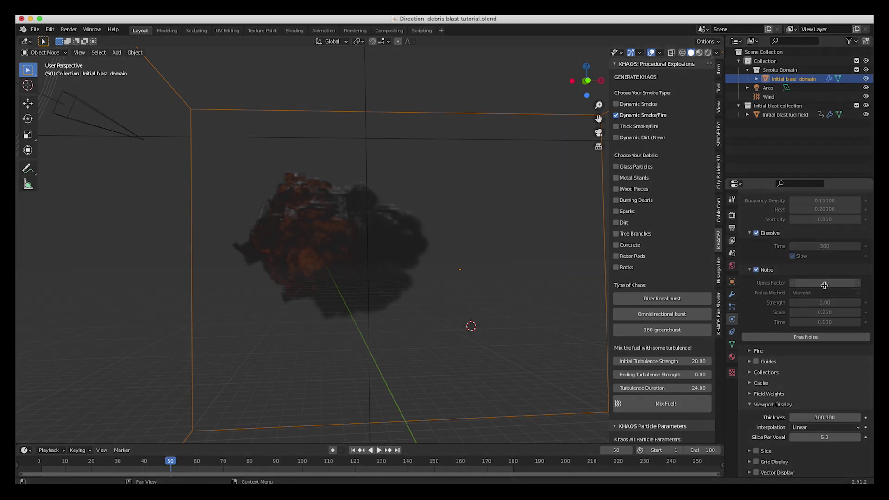
pyautogui.scroll(3, 302, 253)
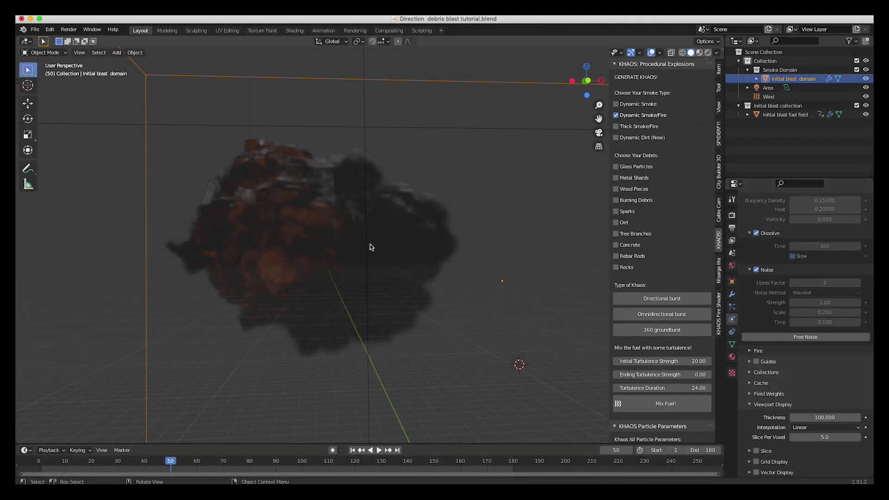
pyautogui.scroll(-8, 370, 244)
pyautogui.moveTo(370, 244); pyautogui.dragTo(370, 244, button='middle')
pyautogui.scroll(-2, 371, 244)
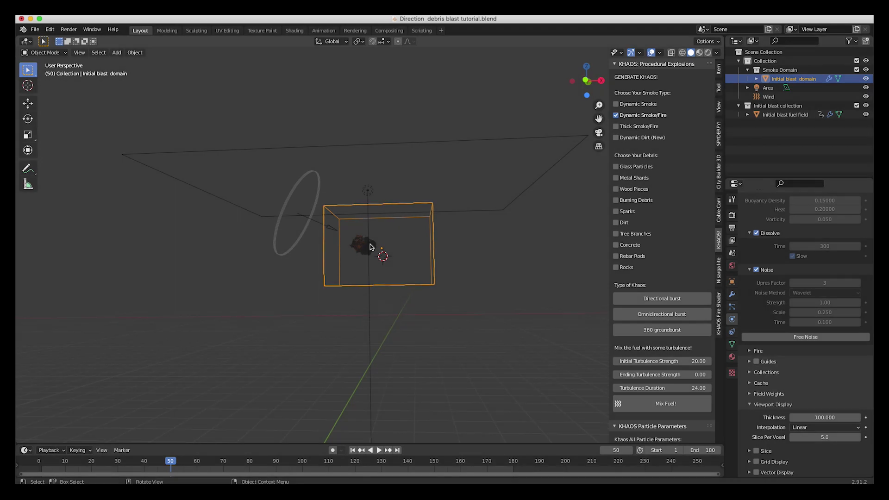
pyautogui.scroll(5, 472, 308)
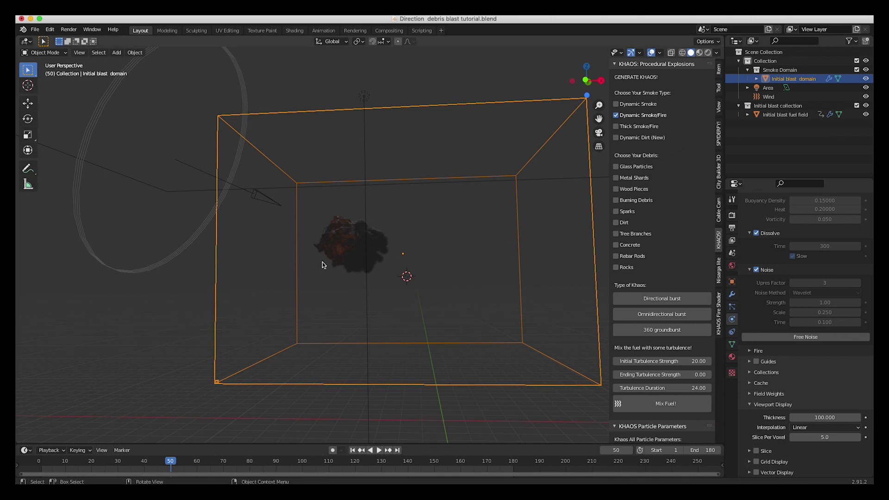
pyautogui.moveTo(382, 254); pyautogui.dragTo(382, 255, button='middle')
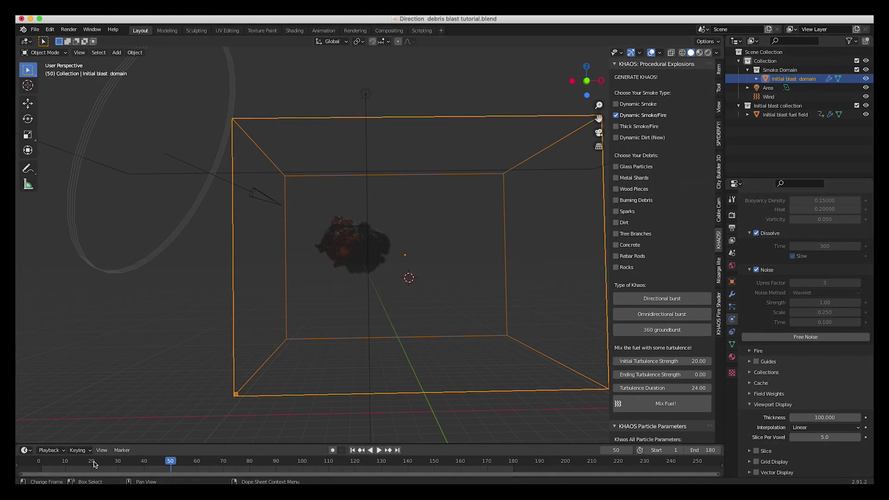
# Go to frame 20 and place the 3D cursor on the initial blast's fuel field inside the domain
pyautogui.click(92, 463)
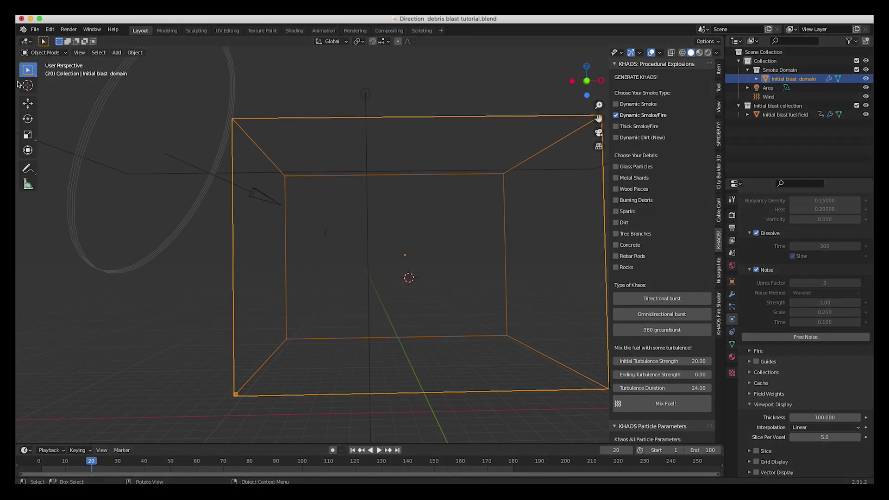
pyautogui.click(23, 84)
pyautogui.click(326, 234)
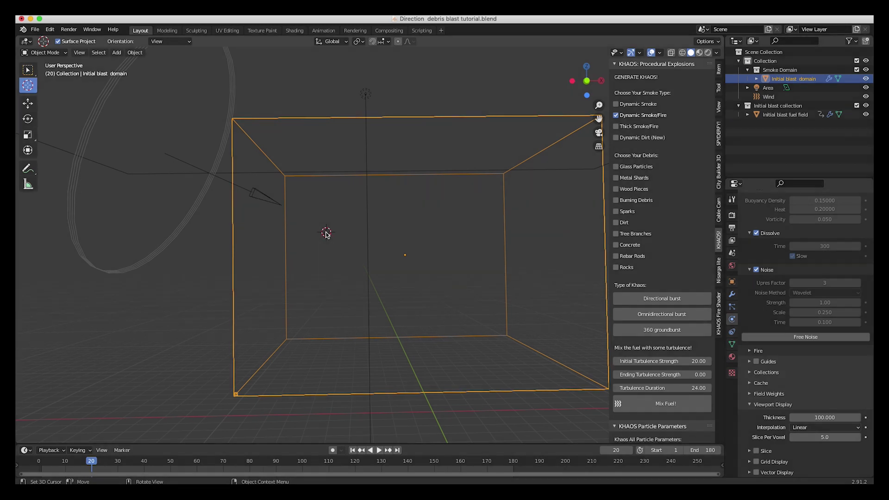
pyautogui.press('w')
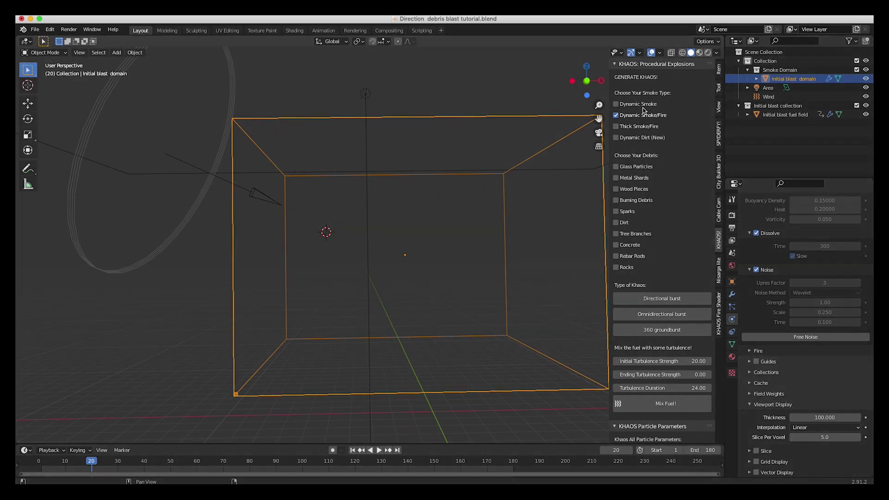
# Set the KHAOS smoke decay's Particle Start Size to 2 and Particle End Size to 0.2
pyautogui.scroll(-10, 644, 257)
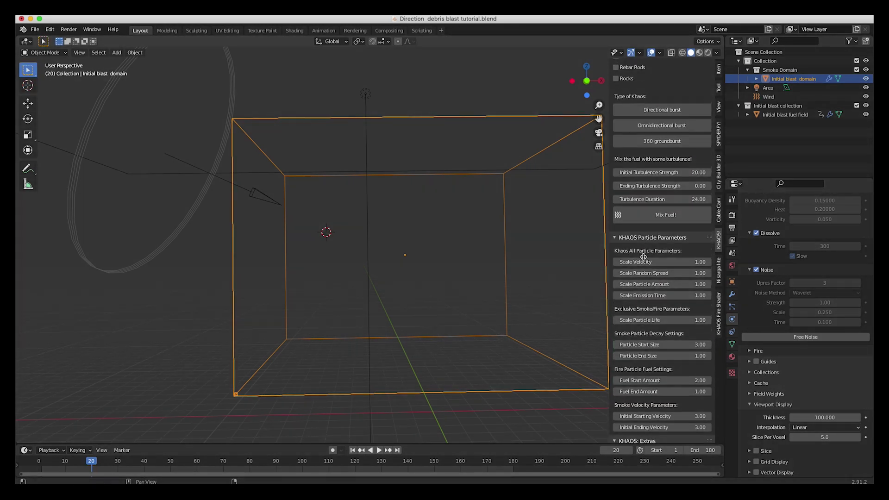
pyautogui.scroll(-1, 643, 257)
pyautogui.scroll(2, 643, 256)
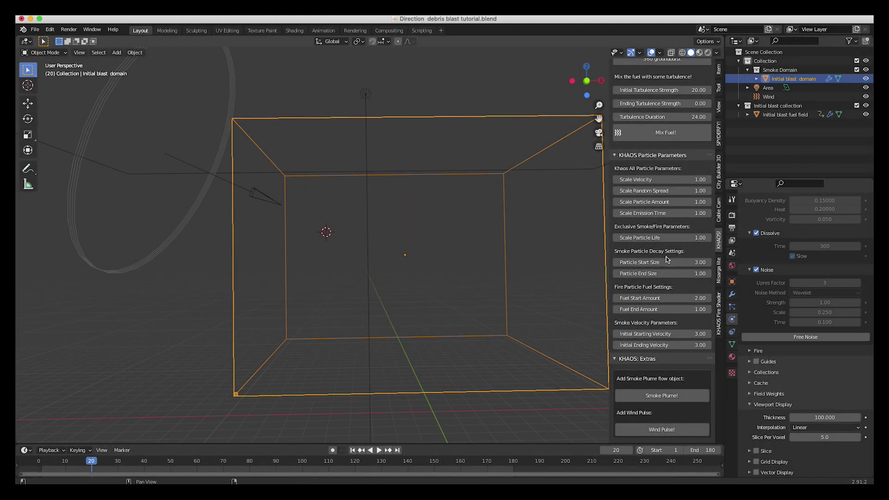
pyautogui.click(659, 263)
pyautogui.write('2')
pyautogui.press('Return')
pyautogui.click(669, 274)
pyautogui.press('Return')
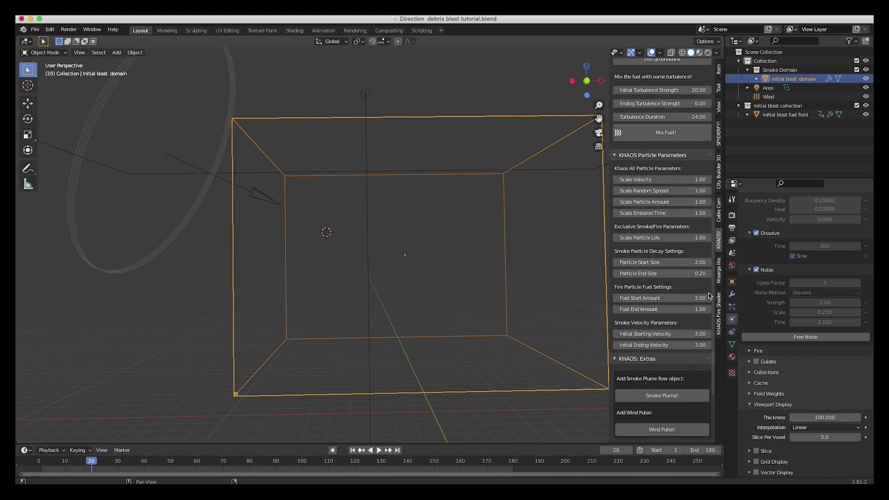
pyautogui.scroll(1, 683, 327)
pyautogui.click(680, 279)
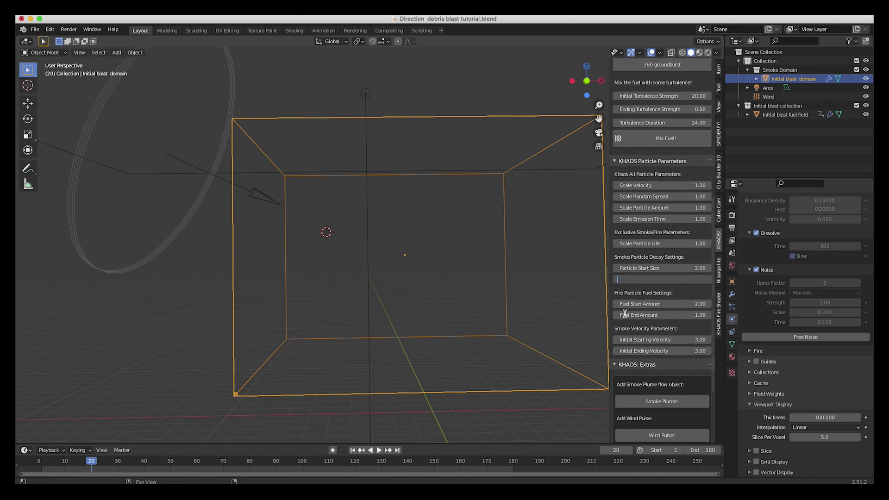
pyautogui.press('Return')
# Set the KHAOS Fuel Start Amount to 1 and the Initial Starting and Initial Ending Velocity to 1.5
pyautogui.click(664, 304)
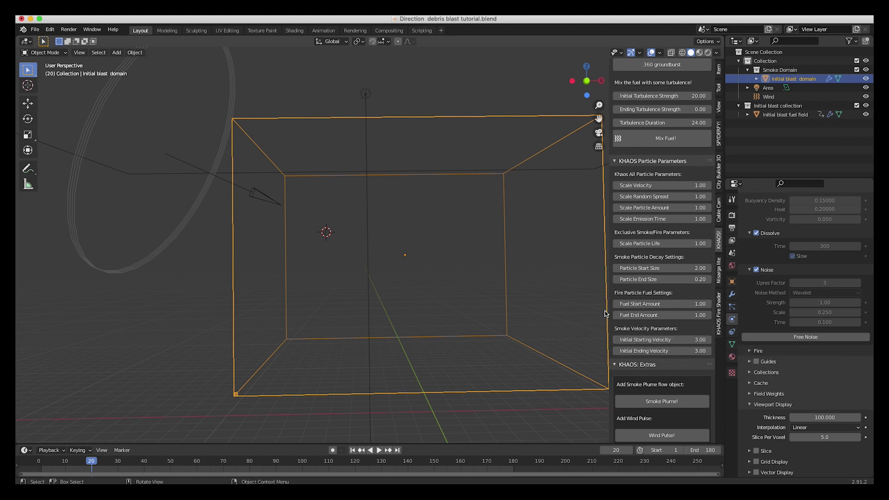
pyautogui.click(667, 339)
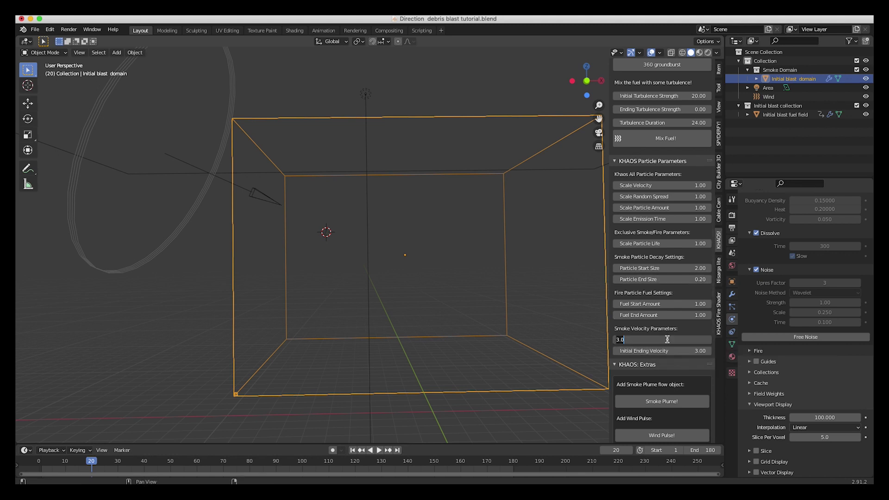
pyautogui.write('1.5')
pyautogui.press('Tab')
pyautogui.write('1')
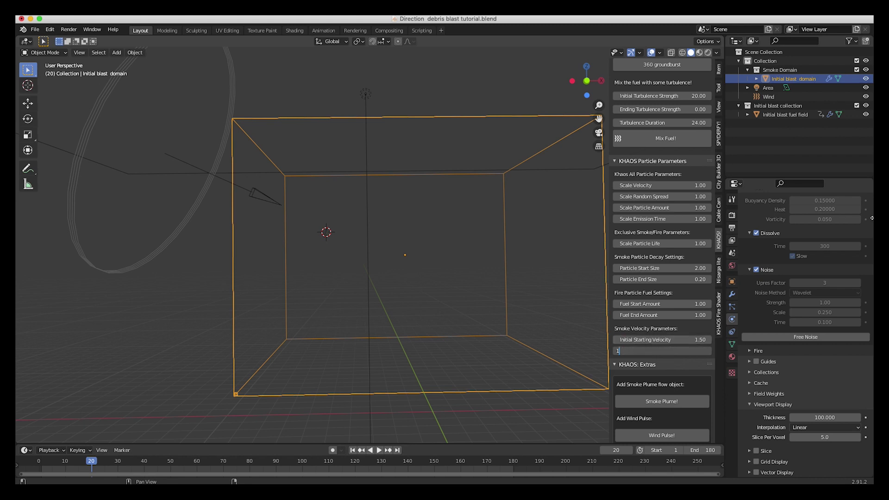
pyautogui.write('.5')
pyautogui.press('Return')
# Generate a Dynamic Smoke/Fire directional burst at the 3D cursor and select its particle emitter
pyautogui.scroll(12, 643, 243)
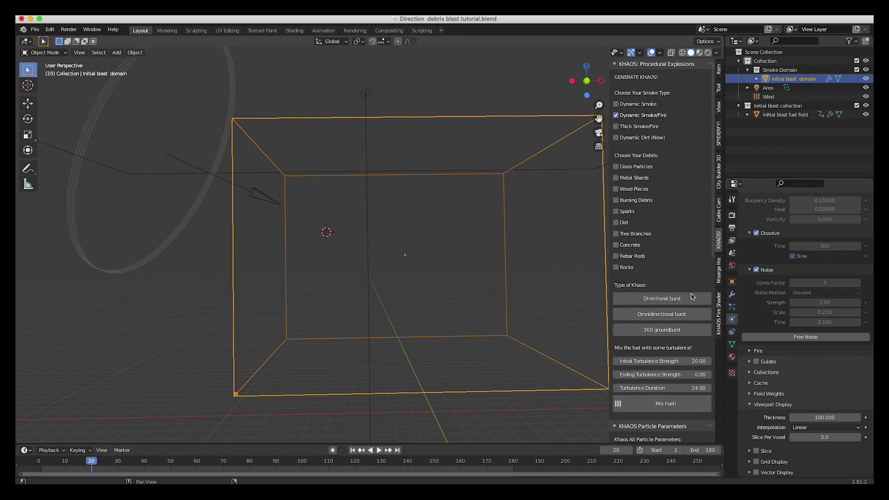
pyautogui.click(656, 299)
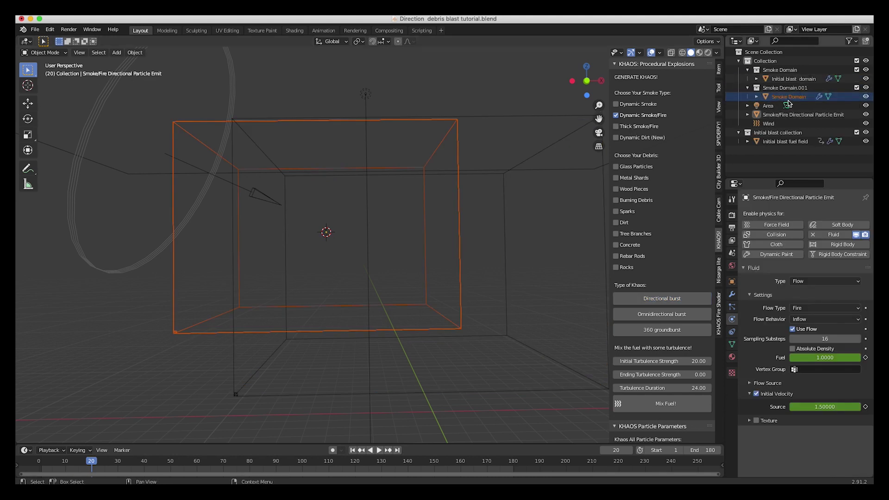
pyautogui.click(326, 232)
pyautogui.scroll(3, 326, 232)
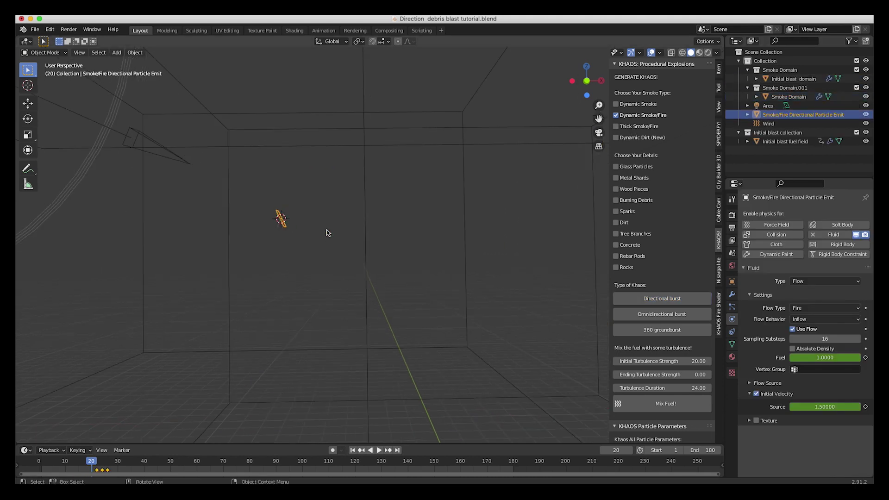
# Rotate the new directional particle emitter around the global Y axis to tilt the direction of its burst
pyautogui.press('r')
pyautogui.press('x')
pyautogui.press('y')
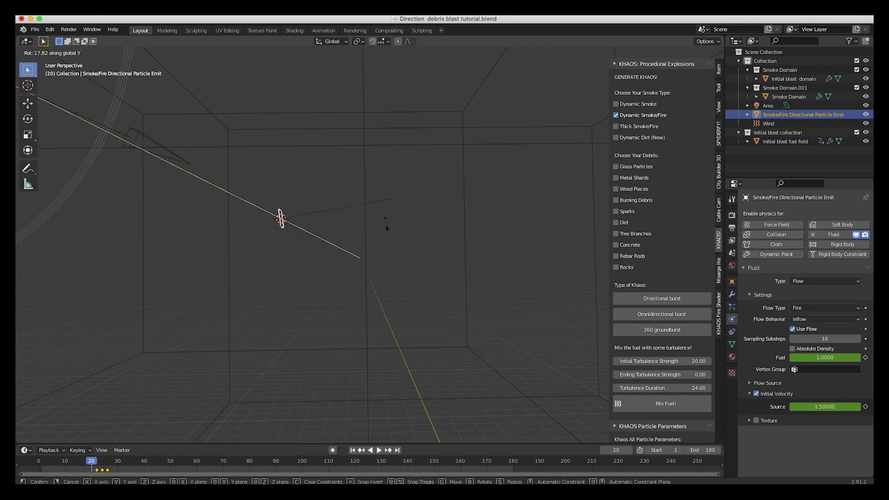
pyautogui.click(310, 240)
pyautogui.keyDown('ctrl'); pyautogui.scroll(4, 310, 240); pyautogui.keyUp('ctrl')
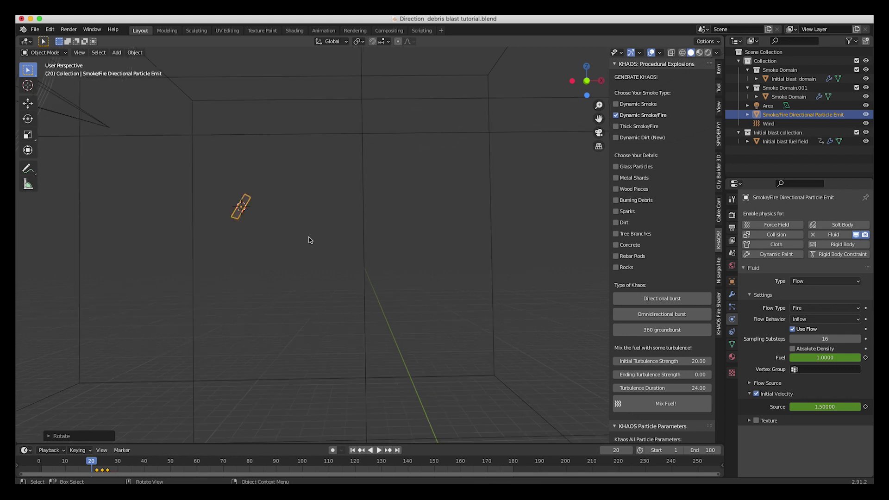
pyautogui.keyDown('shift'); pyautogui.hscroll(-4, 310, 240); pyautogui.keyUp('shift')
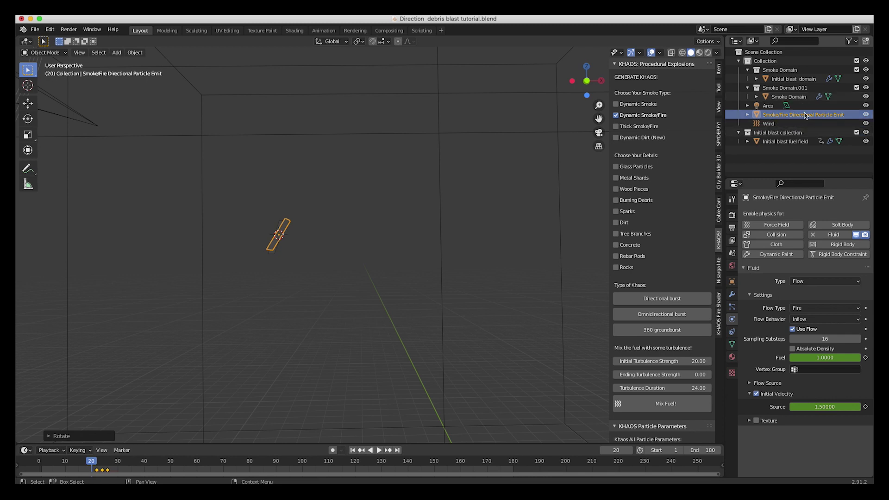
# Rename the new Smoke/Fire directional particle emitter as Secondary blast fuel field
pyautogui.doubleClick(786, 113)
pyautogui.write('Secondary b')
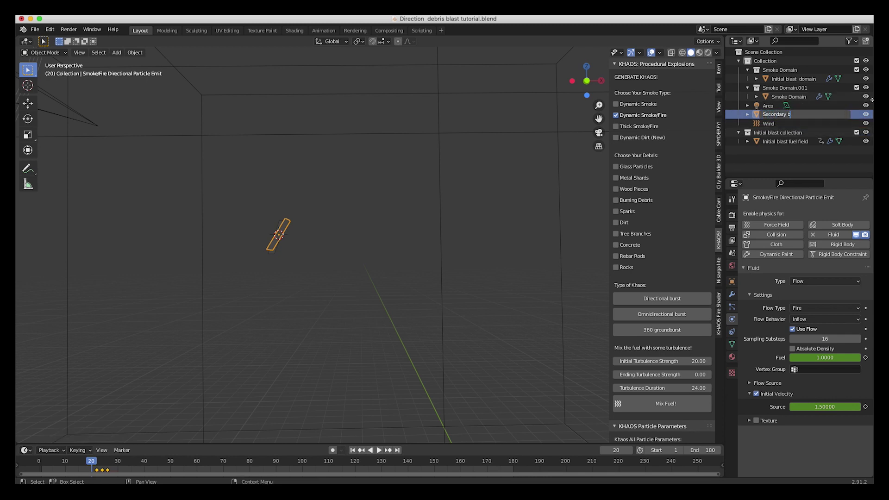
pyautogui.write('last fuel field')
pyautogui.press('Return')
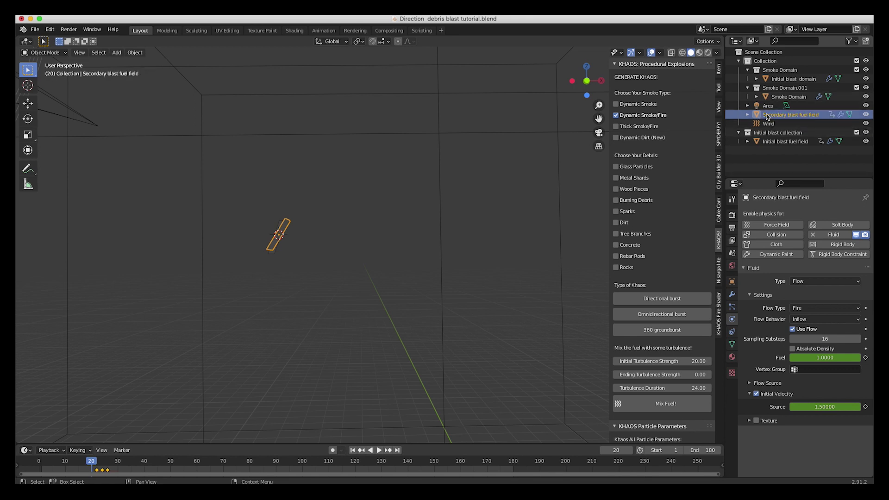
# Rename the new smoke domain as Secondary blast domain
pyautogui.click(787, 96)
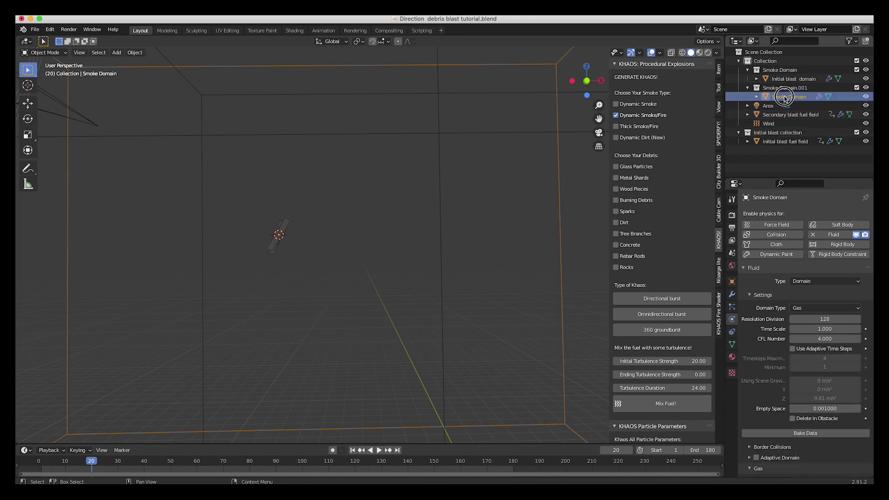
pyautogui.doubleClick(784, 96)
pyautogui.write('Secondary')
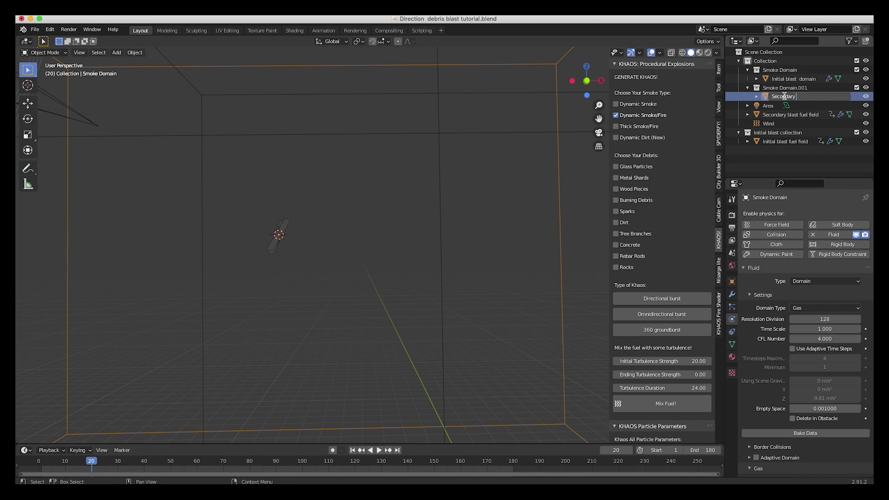
pyautogui.press('Return')
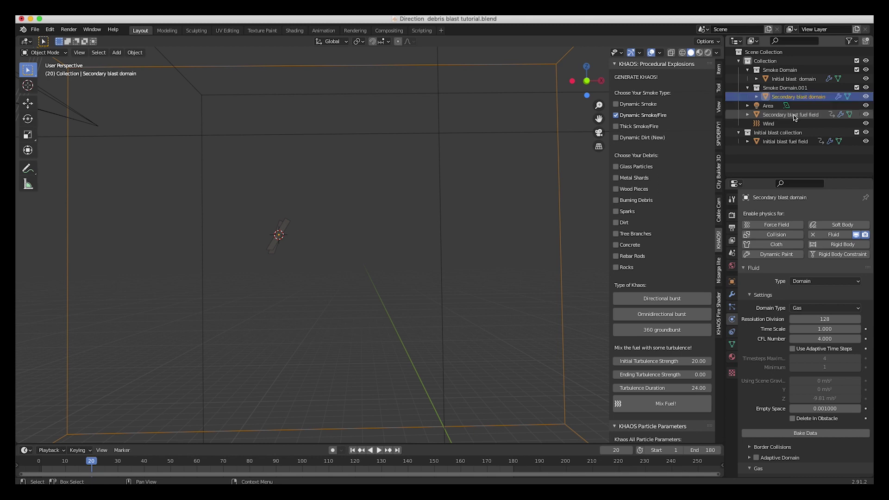
# Move the Secondary blast fuel field into a new collection named Secondary blast collection
pyautogui.click(792, 116)
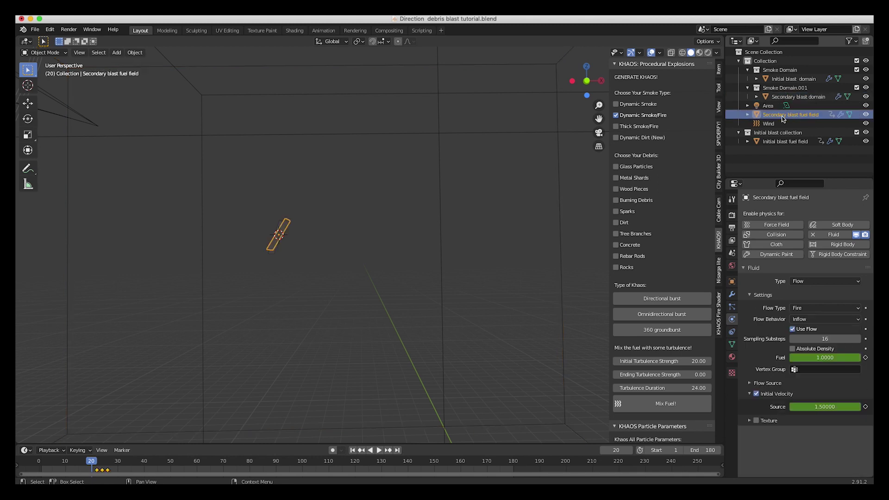
pyautogui.press('m')
pyautogui.click(376, 236)
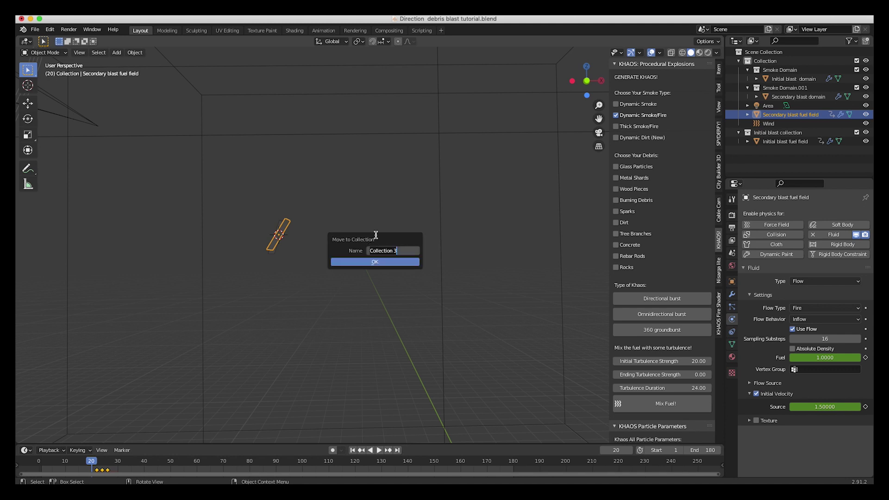
pyautogui.write('Sec')
pyautogui.write('ondary blast collection')
pyautogui.press('Return')
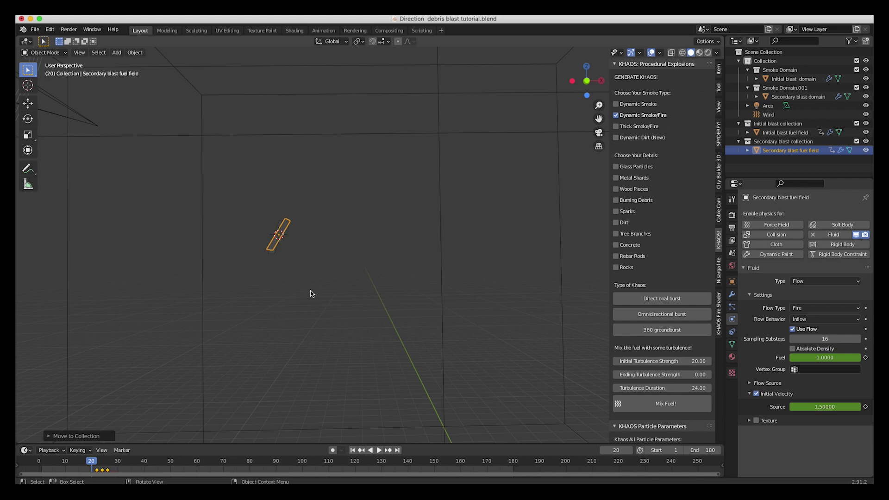
# Move the secondary blast fuel field slightly away from the 3D cursor, towards the rear of the initial blast
pyautogui.press('g')
pyautogui.click(316, 310)
pyautogui.scroll(-2, 344, 248)
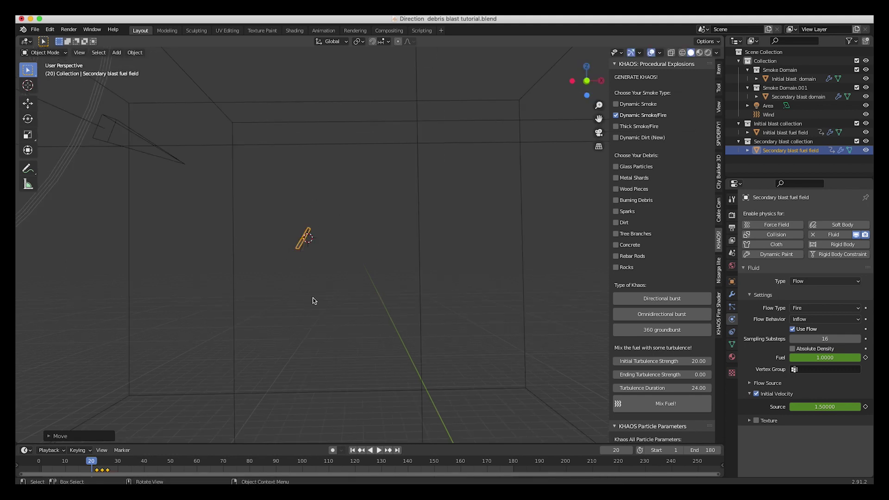
# Scrub to frame 24 to preview both bursts and hide the Initial blast fuel field in the viewport
pyautogui.moveTo(89, 461); pyautogui.dragTo(103, 463)
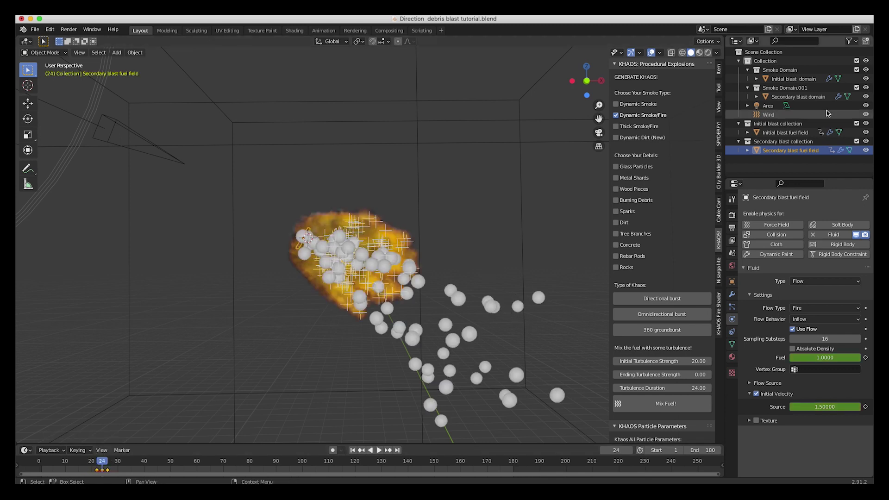
pyautogui.click(784, 133)
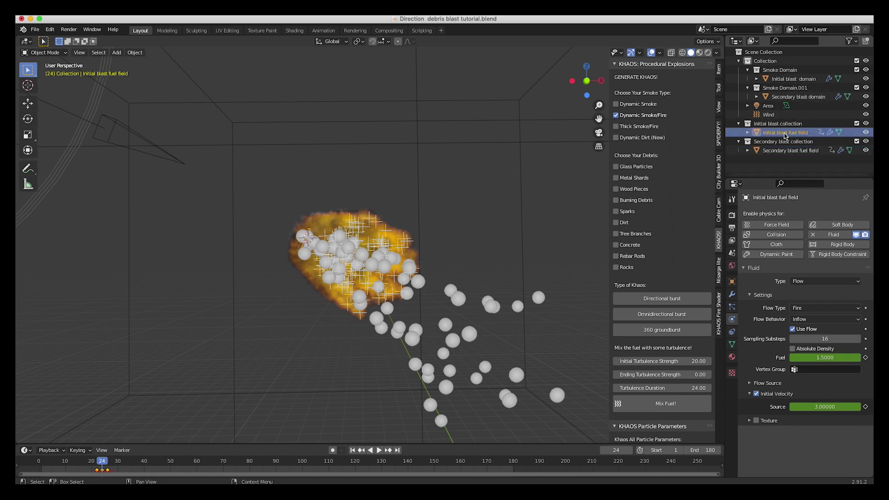
pyautogui.click(866, 133)
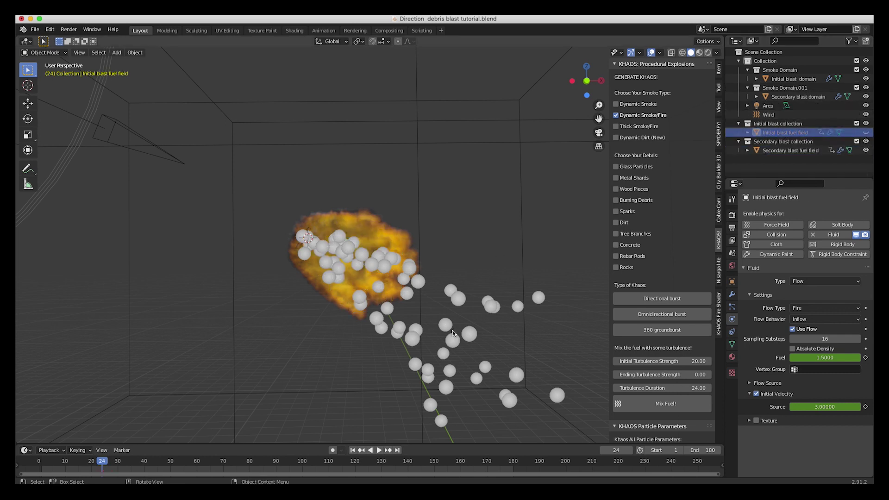
# Display the Secondary blast fuel field's particles as crosses in the viewport and preview the burst up to frame 23
pyautogui.click(791, 151)
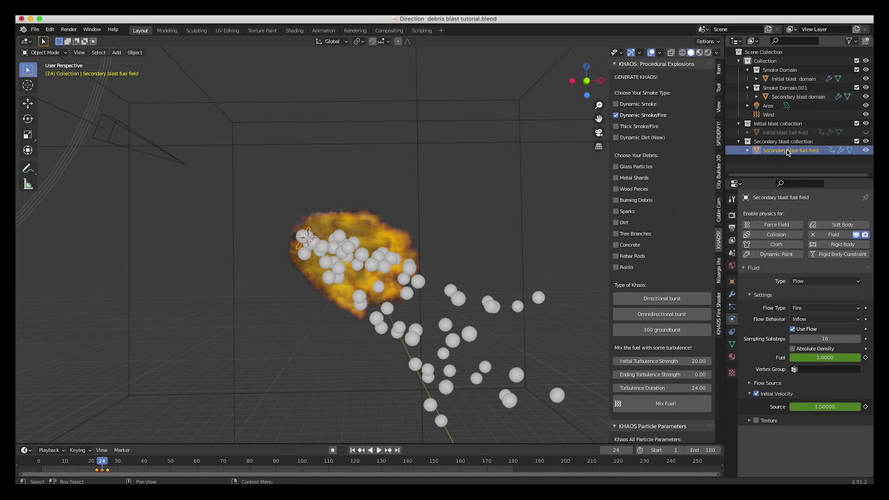
pyautogui.click(732, 307)
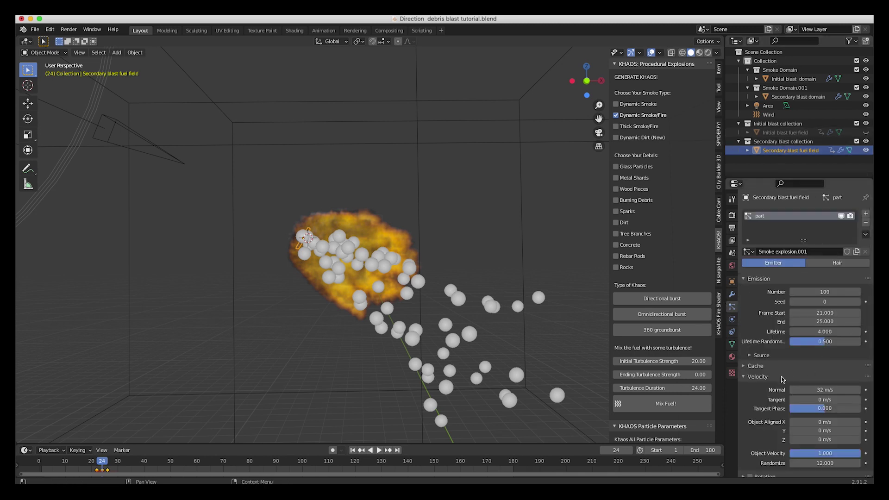
pyautogui.scroll(-10, 783, 378)
pyautogui.click(800, 348)
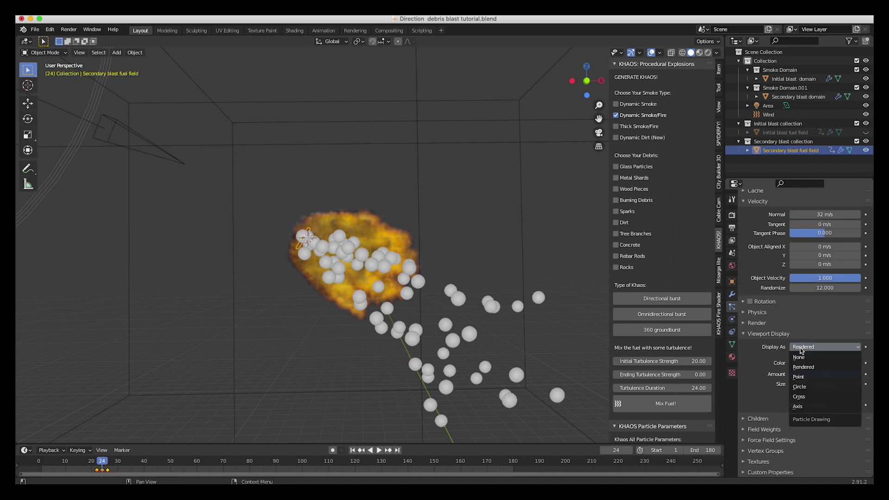
pyautogui.click(800, 396)
pyautogui.moveTo(85, 463); pyautogui.dragTo(99, 463)
# Set the secondary particles' Normal velocity to 12 m/s and Randomize to 8, and preview up to frame 26
pyautogui.scroll(3, 849, 267)
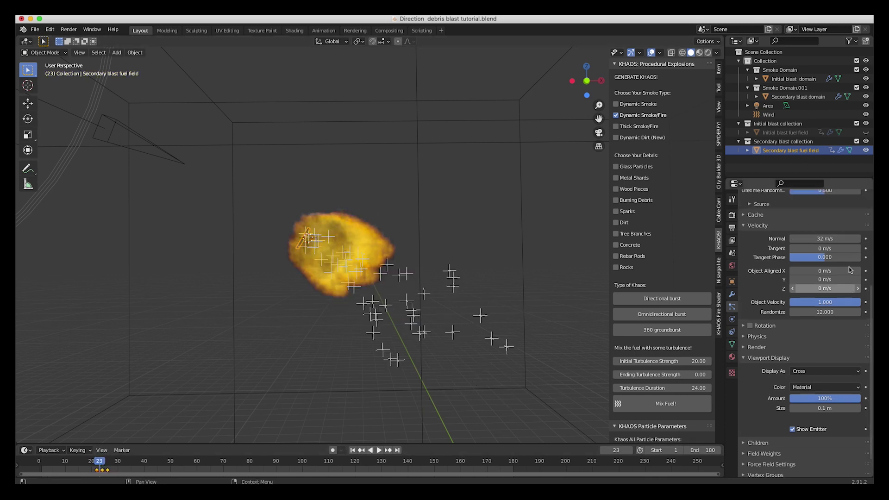
pyautogui.doubleClick(849, 274)
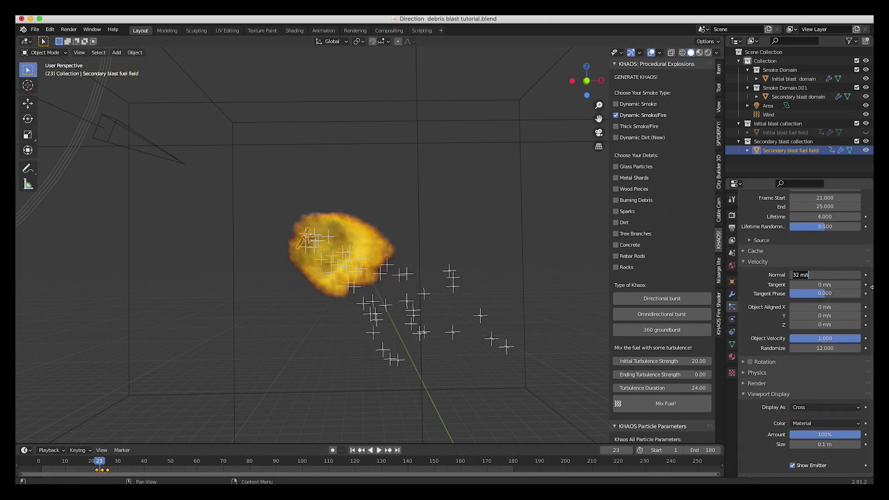
pyautogui.write('12')
pyautogui.press('Return')
pyautogui.doubleClick(821, 348)
pyautogui.write('8')
pyautogui.press('Return')
pyautogui.moveTo(93, 463); pyautogui.dragTo(109, 464)
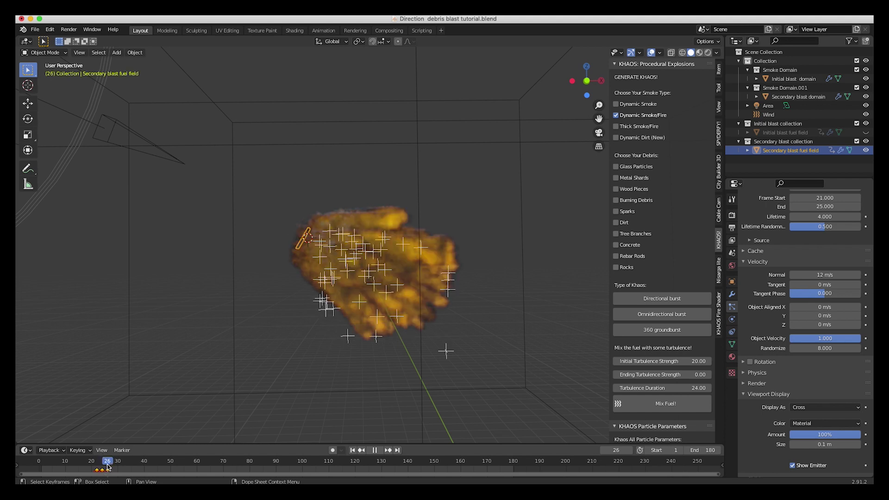
# Set the secondary particles' Lifetime to 8 and preview their spread inside the domain up to frame 28
pyautogui.doubleClick(825, 217)
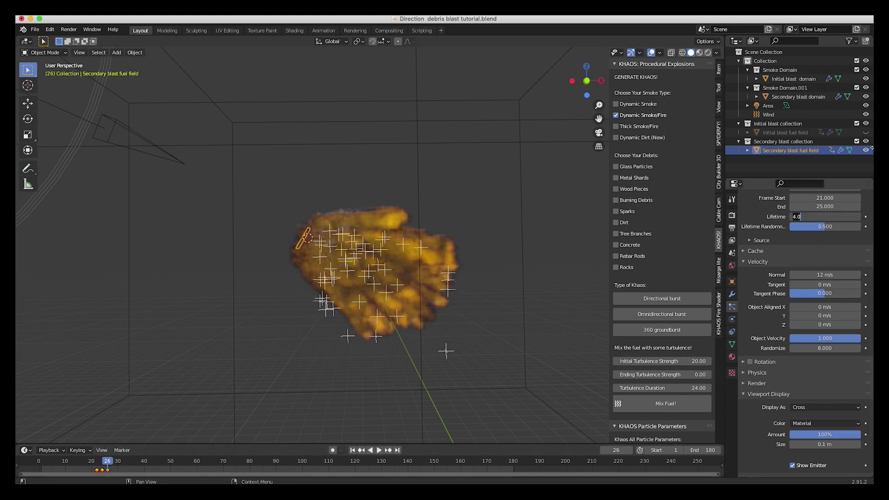
pyautogui.moveTo(92, 463); pyautogui.dragTo(113, 466)
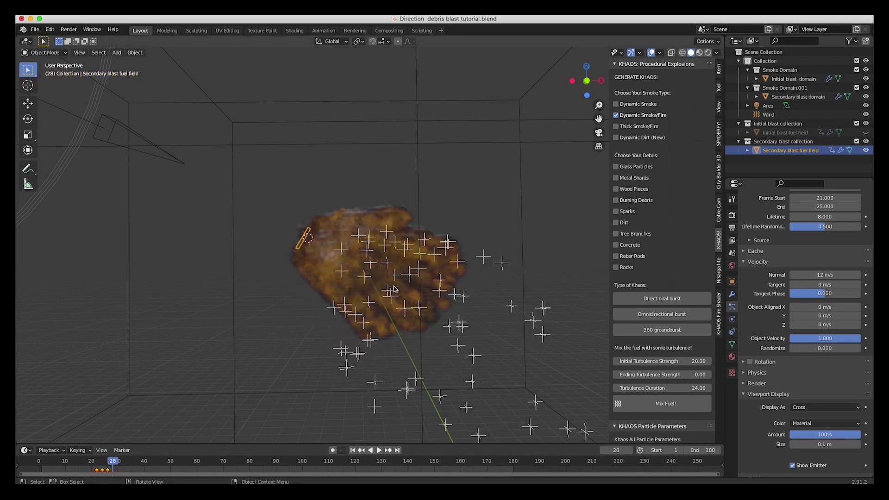
pyautogui.keyDown('shift'); pyautogui.moveTo(439, 308); pyautogui.dragTo(394, 287, button='middle'); pyautogui.keyUp('shift')
pyautogui.scroll(-3, 394, 289)
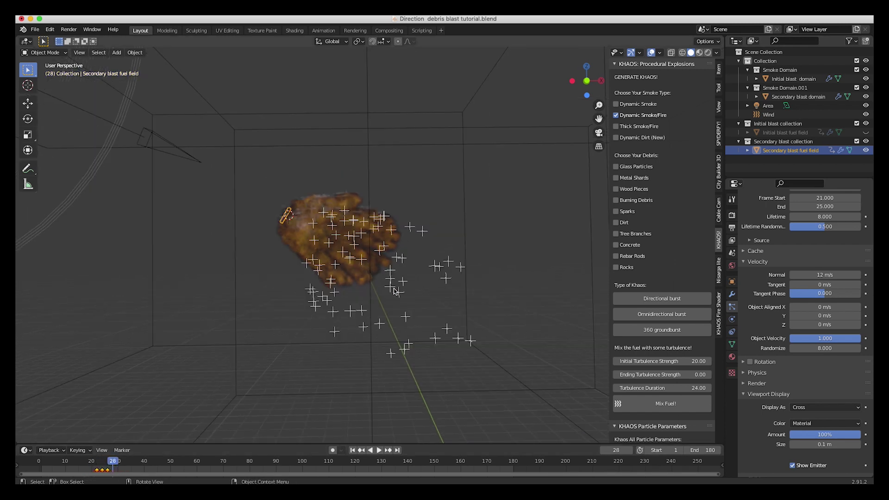
# Set the secondary particles' emission End to frame 24 and Lifetime Randomness to 1
pyautogui.scroll(2, 811, 226)
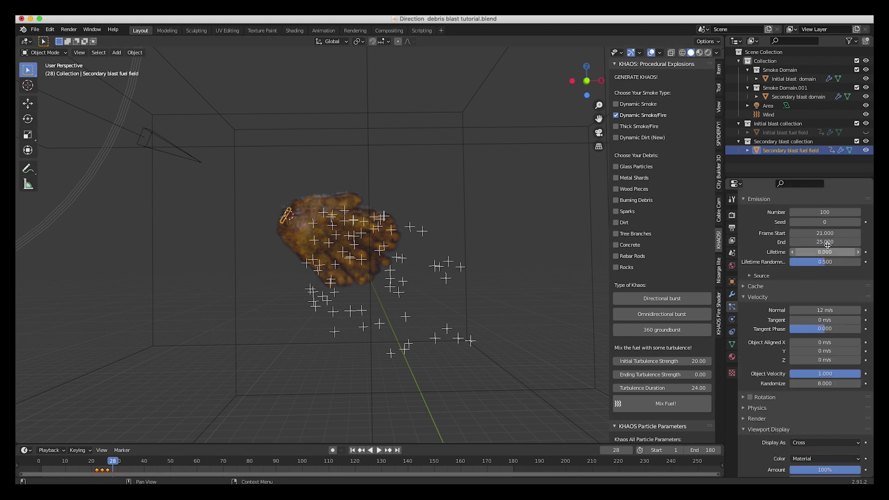
pyautogui.click(823, 243)
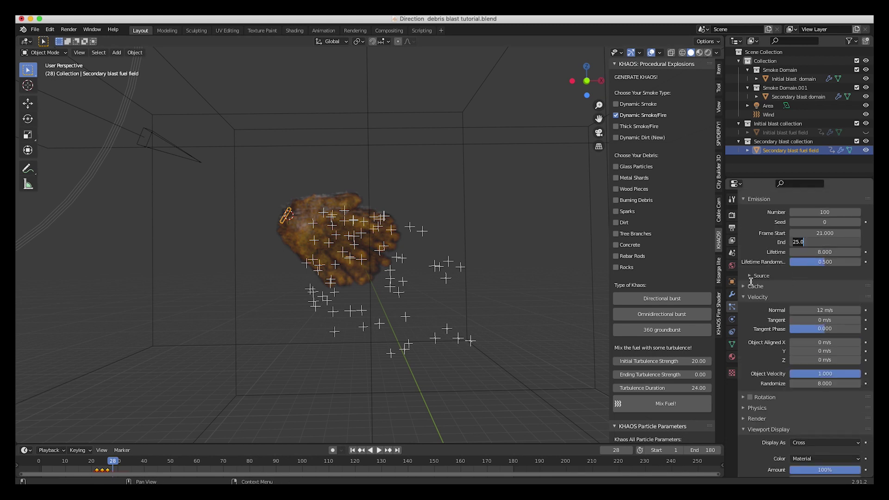
pyautogui.write('24')
pyautogui.press('Return')
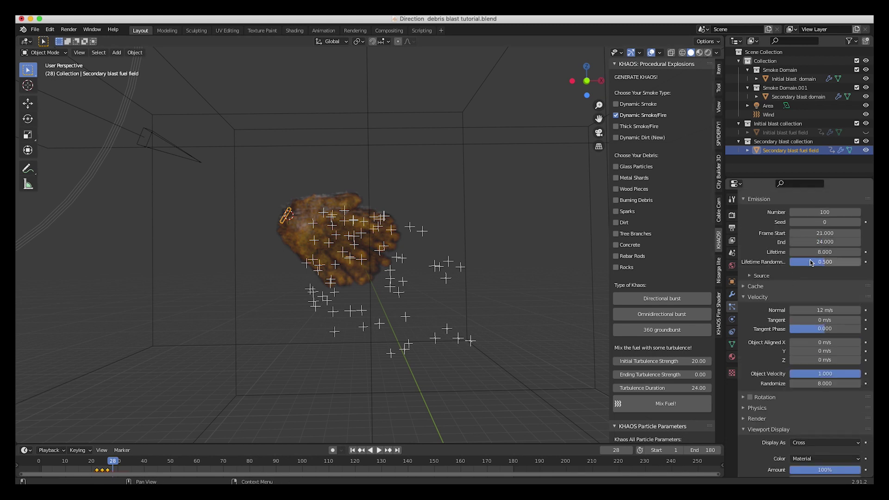
pyautogui.moveTo(819, 263); pyautogui.dragTo(861, 263)
# Set the secondary particles' Normal velocity to 10 m/s and, at frame 29, rotate the emitter about -14° in the view
pyautogui.click(823, 310)
pyautogui.write('10')
pyautogui.press('Return')
pyautogui.click(115, 461)
pyautogui.press('r')
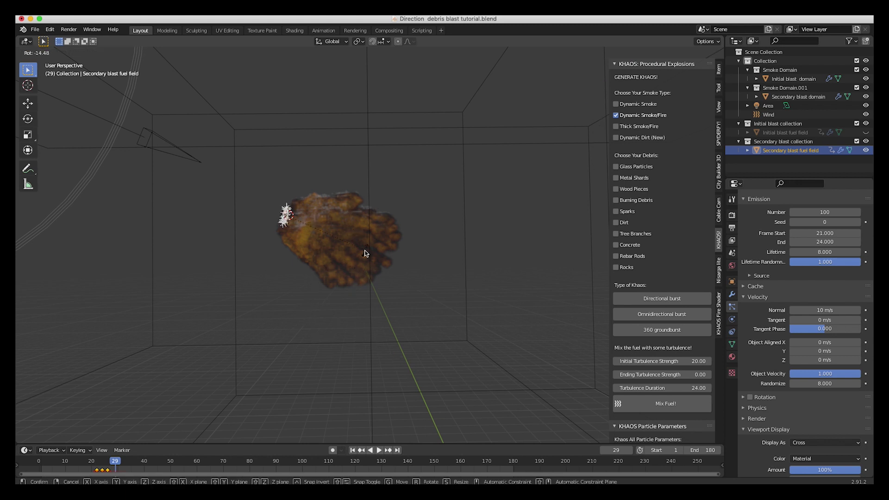
pyautogui.click(366, 254)
# Set the secondary particles' velocity Randomize to 6 and preview the burst up to frame 36
pyautogui.click(819, 383)
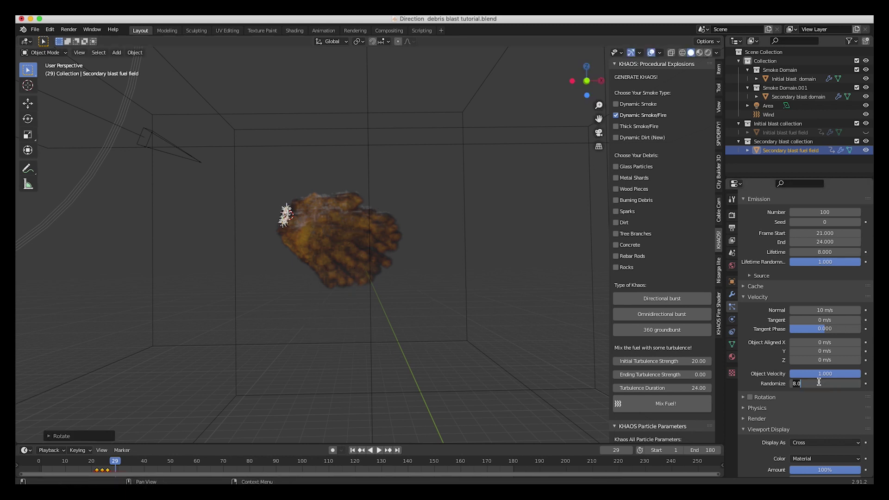
pyautogui.write('6')
pyautogui.press('Return')
pyautogui.moveTo(95, 463); pyautogui.dragTo(134, 466)
# Scale the secondary blast fuel field down uniformly and scrub the timeline to check the narrower burst
pyautogui.press('s')
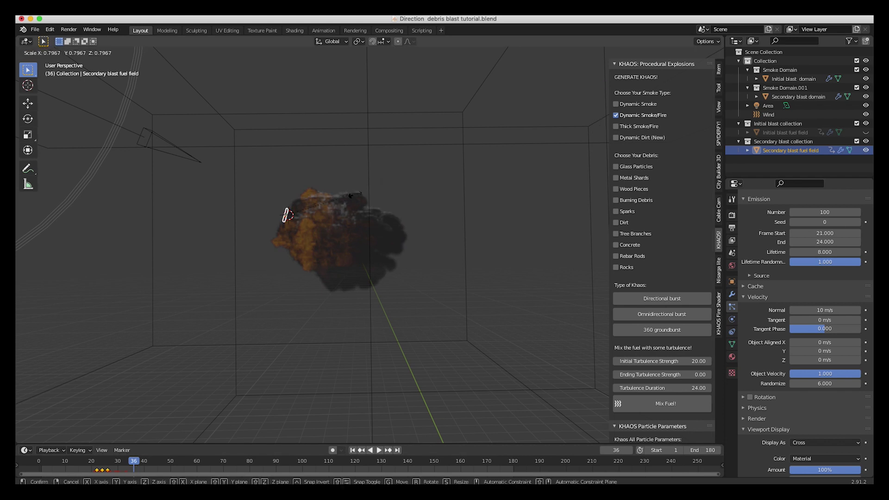
pyautogui.click(343, 203)
pyautogui.moveTo(97, 464); pyautogui.dragTo(120, 466)
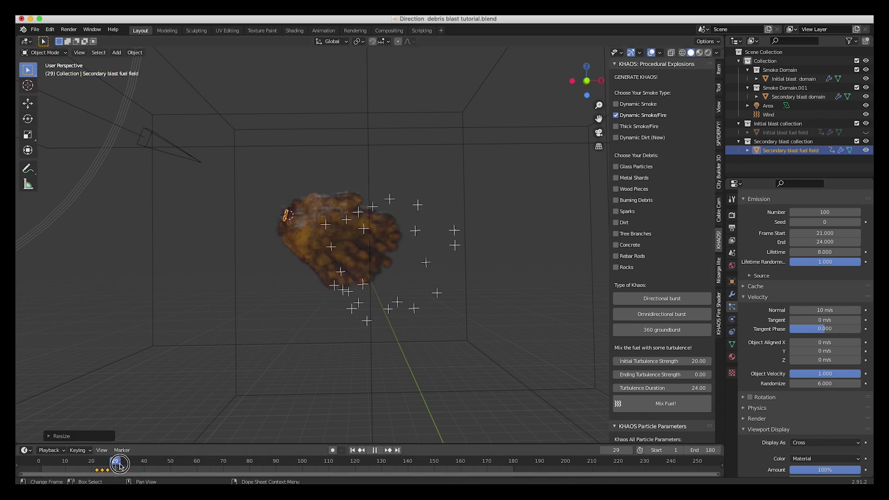
# Set the secondary particles' Lifetime to 10 and preview the burst up to frame 33
pyautogui.click(821, 250)
pyautogui.write('8.0')
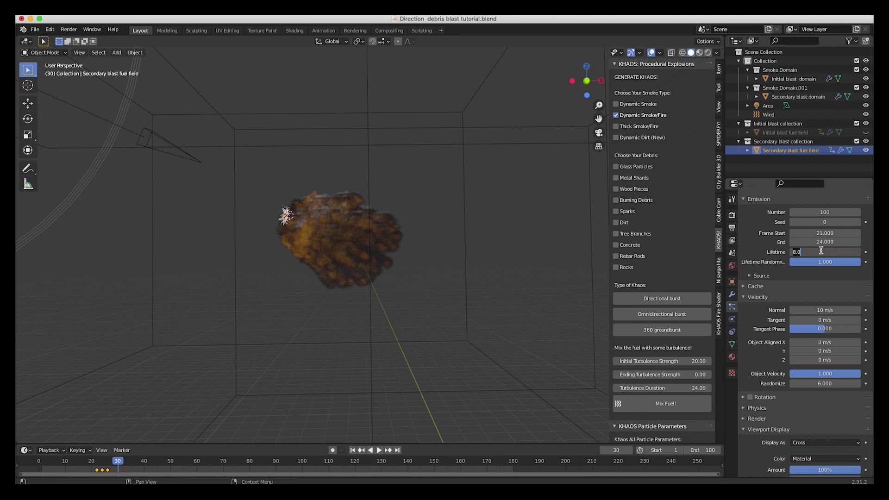
pyautogui.press('BackSpace')
pyautogui.press('BackSpace')
pyautogui.press('BackSpace')
pyautogui.write('10')
pyautogui.press('Return')
pyautogui.moveTo(99, 463); pyautogui.dragTo(126, 464)
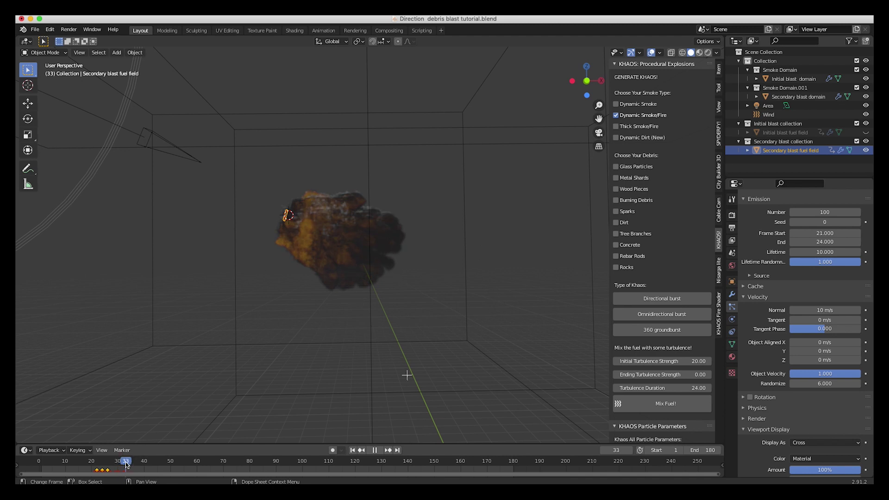
# Show the Flow Source settings in the Secondary blast fuel field's fluid physics
pyautogui.click(731, 321)
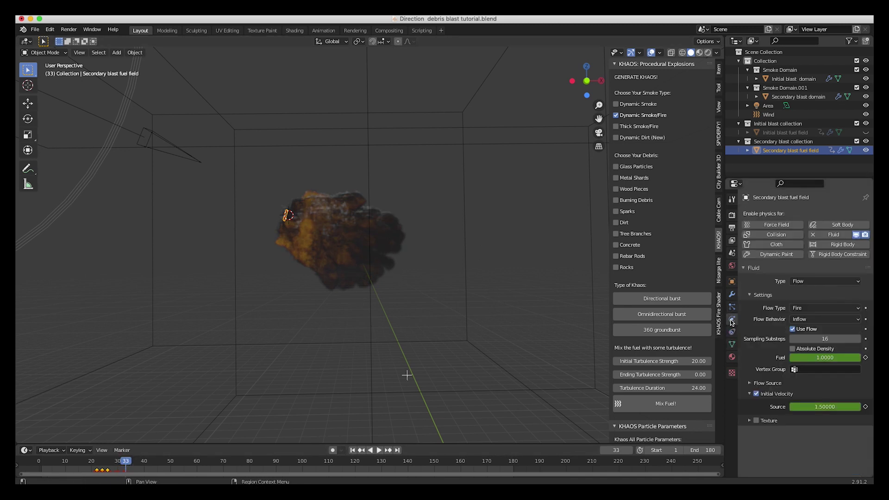
pyautogui.click(751, 384)
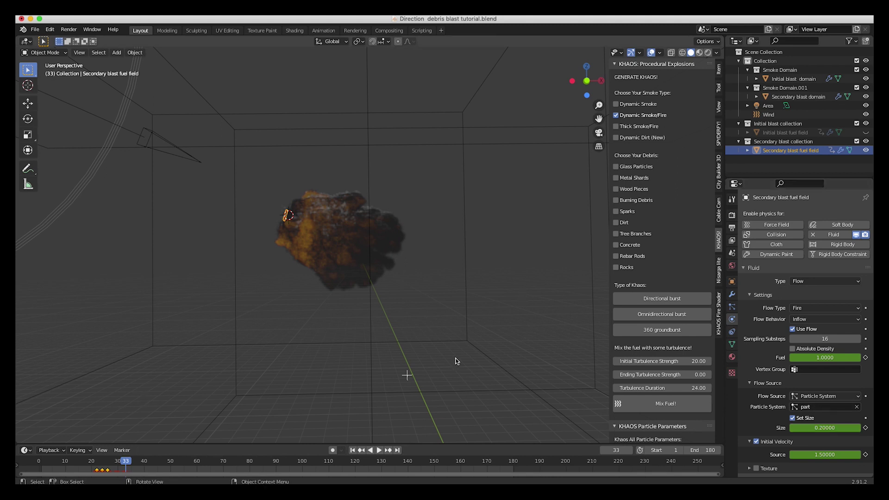
# Clear the secondary flow's Size keyframes at frame 22 and insert a new Size keyframe there at 2.0
pyautogui.click(96, 461)
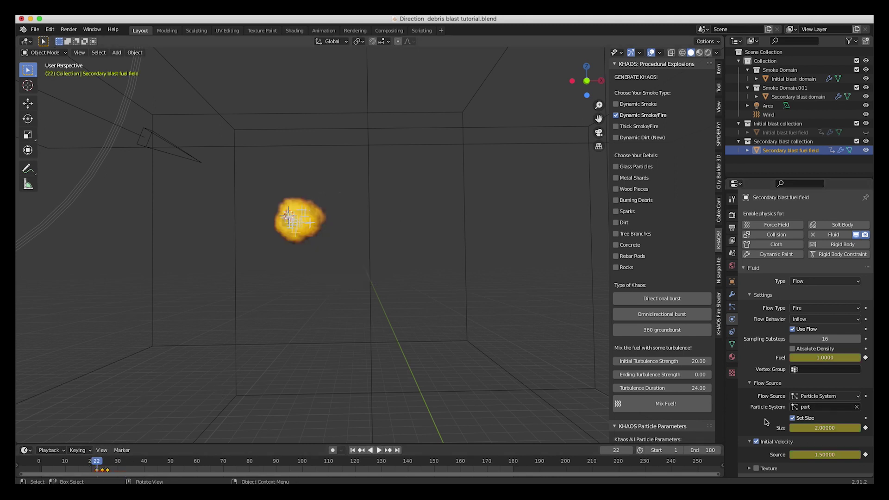
pyautogui.rightClick(824, 427)
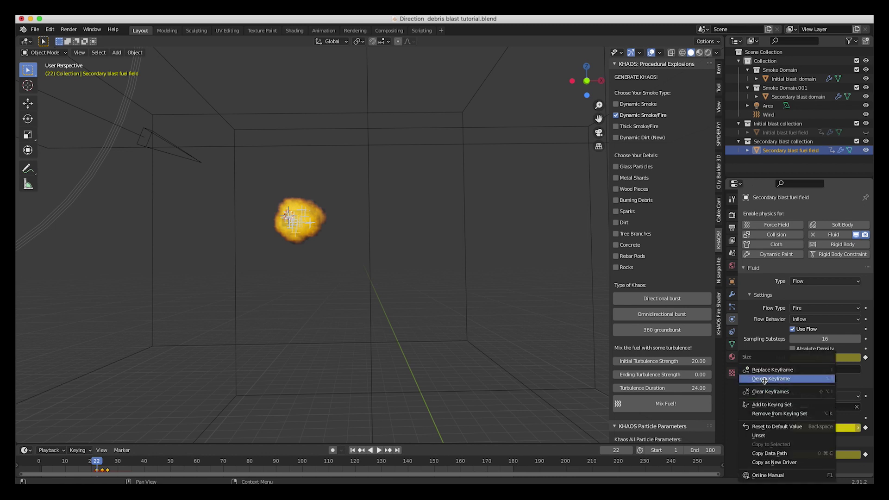
pyautogui.click(771, 392)
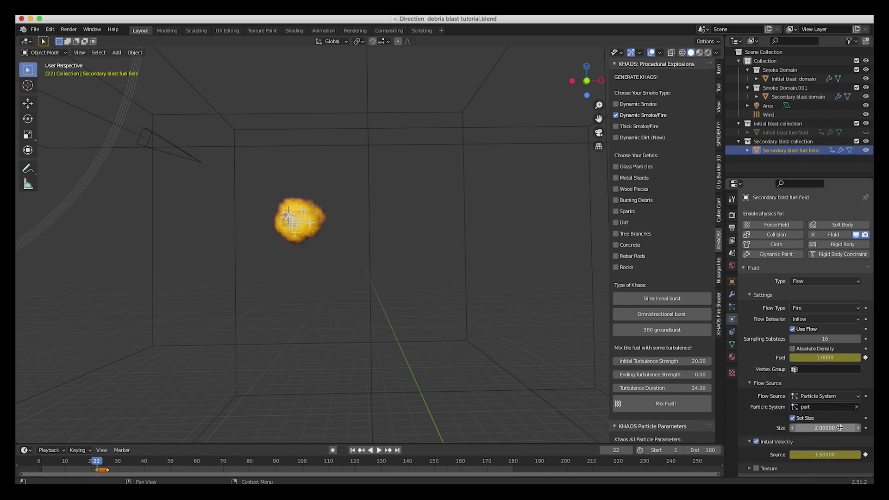
pyautogui.press('i')
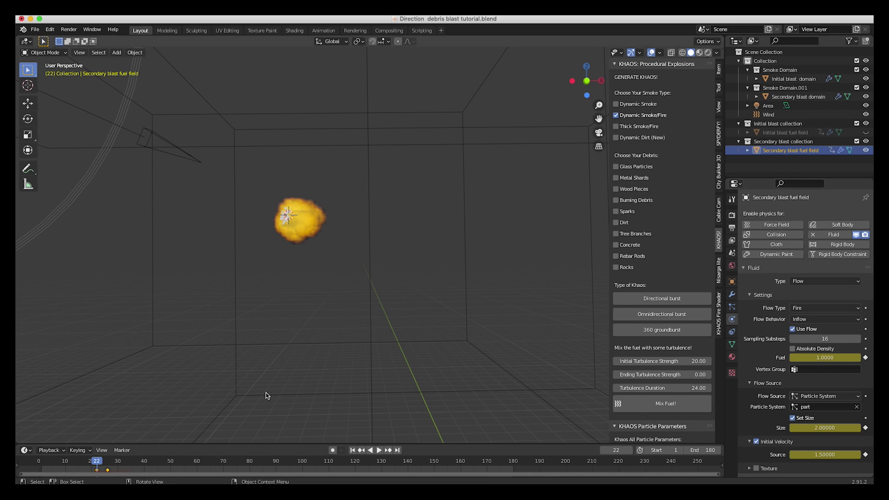
# Set the secondary flow's Size to 0.2 at frame 32 and keyframe it
pyautogui.click(97, 462)
pyautogui.moveTo(97, 462); pyautogui.dragTo(122, 462)
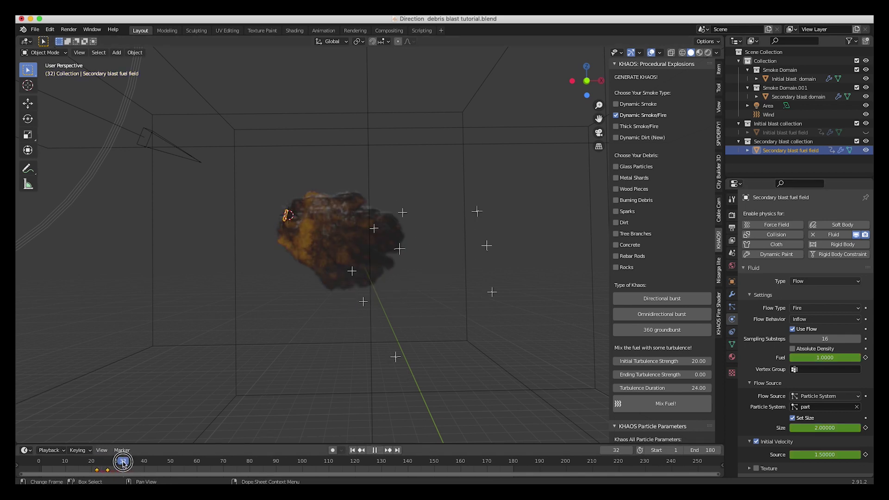
pyautogui.click(826, 428)
pyautogui.write('.2')
pyautogui.press('Return')
pyautogui.press('i')
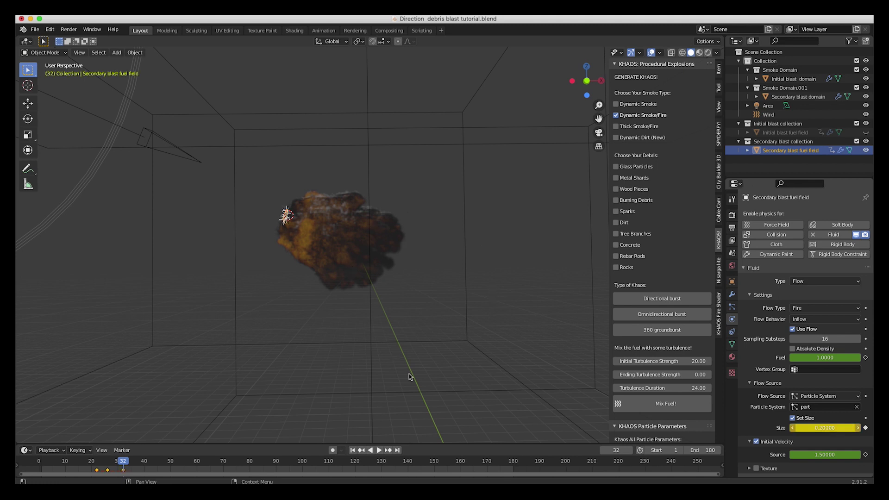
pyautogui.moveTo(123, 462)
pyautogui.mouseDown()
pyautogui.moveTo(107, 463)
pyautogui.moveTo(123, 465)
pyautogui.mouseUp()
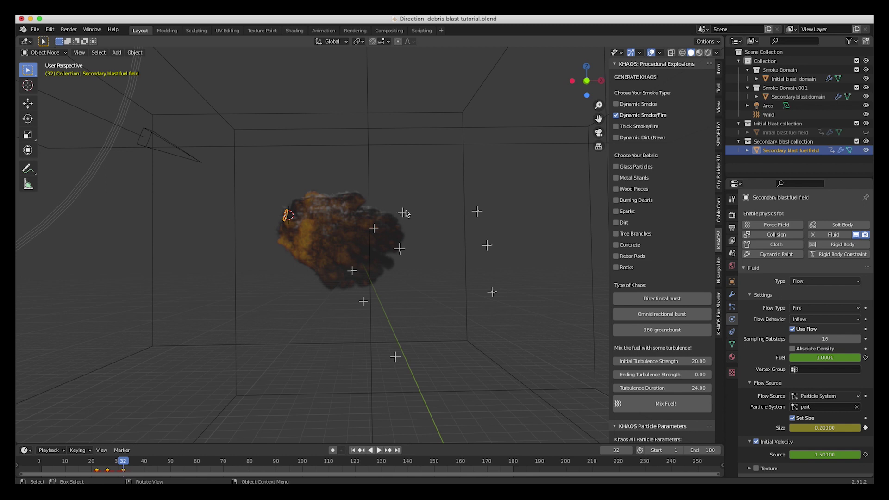
# Try a velocity Randomize of 8 on the secondary particles and preview the burst up to frame 31 from another angle
pyautogui.click(732, 307)
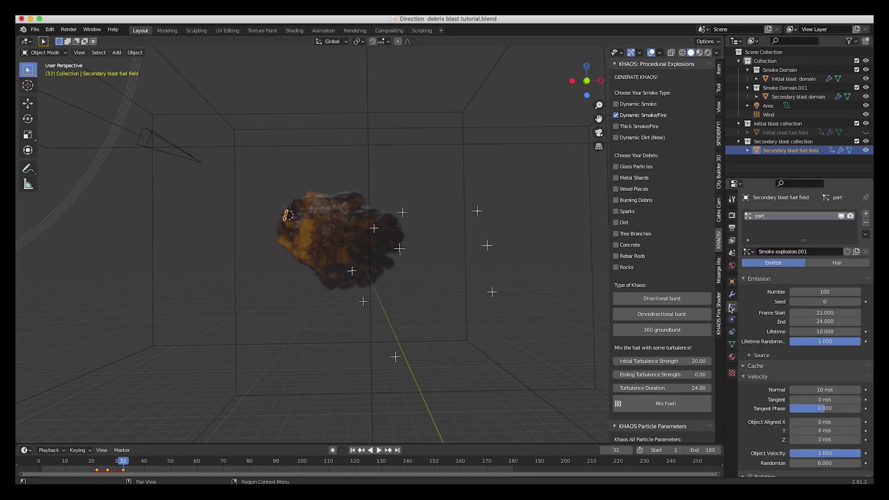
pyautogui.click(819, 463)
pyautogui.press('BackSpace')
pyautogui.press('BackSpace')
pyautogui.press('BackSpace')
pyautogui.write('8')
pyautogui.press('Return')
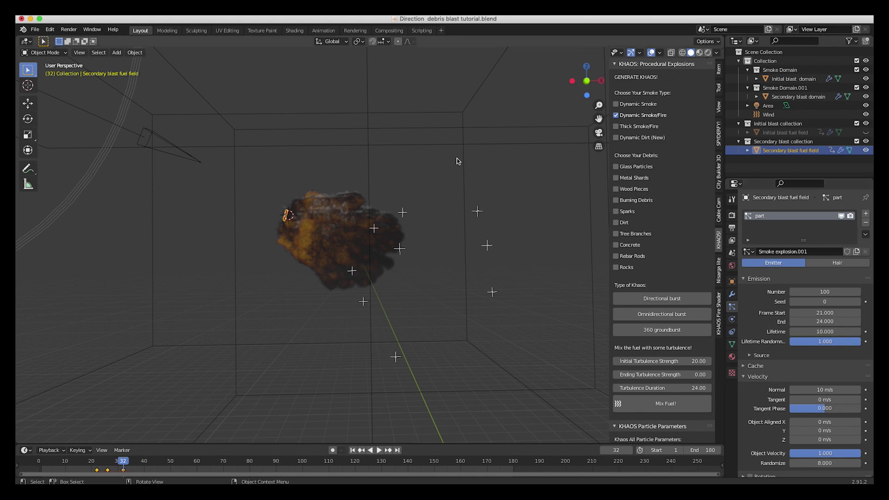
pyautogui.moveTo(81, 462); pyautogui.dragTo(119, 463)
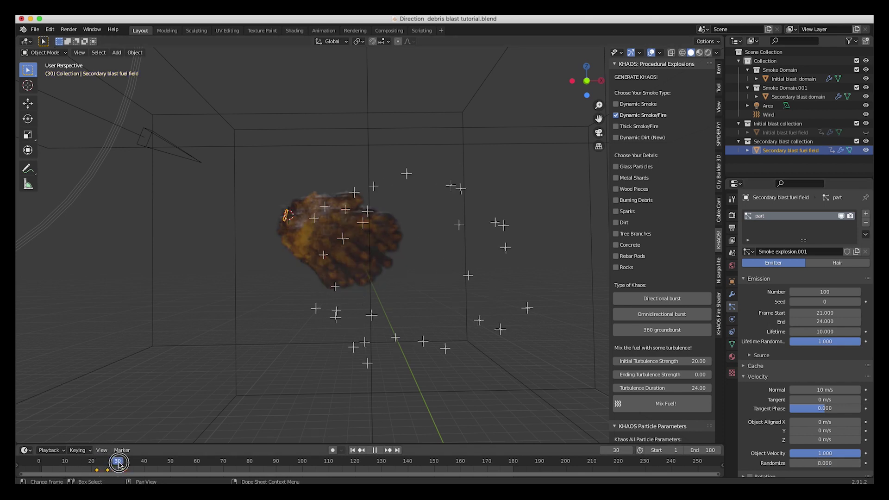
pyautogui.press('space')
pyautogui.moveTo(334, 217); pyautogui.dragTo(414, 211, button='middle')
pyautogui.moveTo(104, 464); pyautogui.dragTo(122, 464)
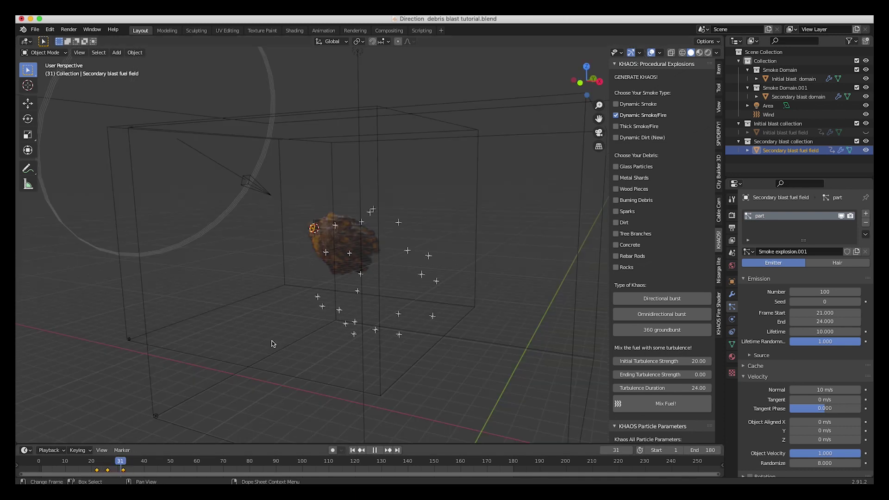
# Set the secondary particles' velocity Randomize to 6
pyautogui.click(843, 462)
pyautogui.write('6')
pyautogui.press('Return')
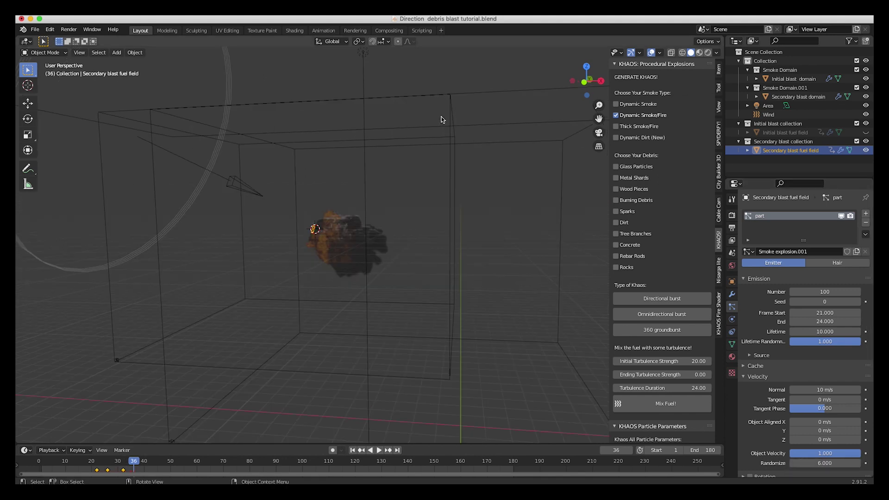
# Move and enlarge the Secondary blast domain so it surrounds the burst particles at frame 29 with room ahead of them
pyautogui.click(451, 178)
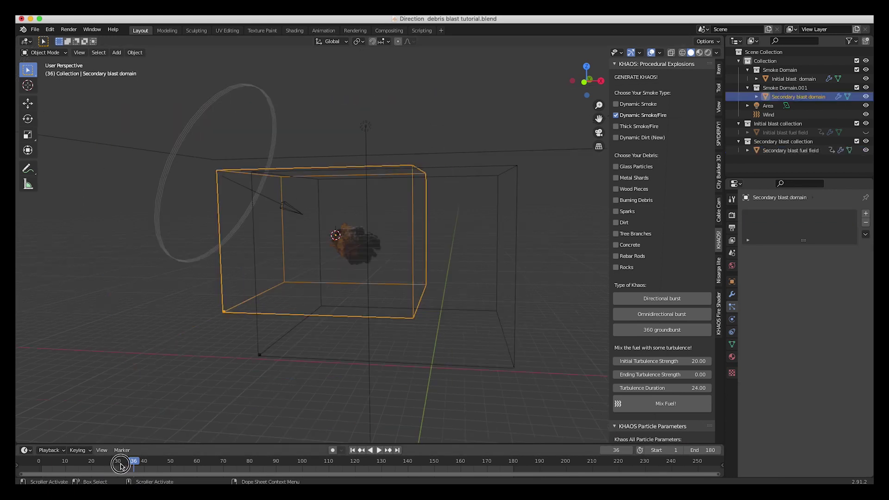
pyautogui.moveTo(121, 464)
pyautogui.mouseDown()
pyautogui.moveTo(96, 466)
pyautogui.moveTo(116, 467)
pyautogui.mouseUp()
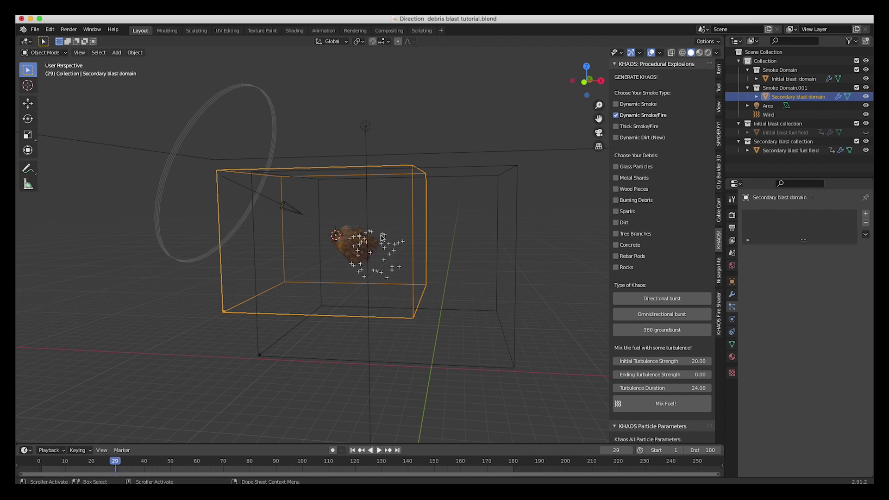
pyautogui.moveTo(395, 241); pyautogui.dragTo(395, 241, button='middle')
pyautogui.press('g')
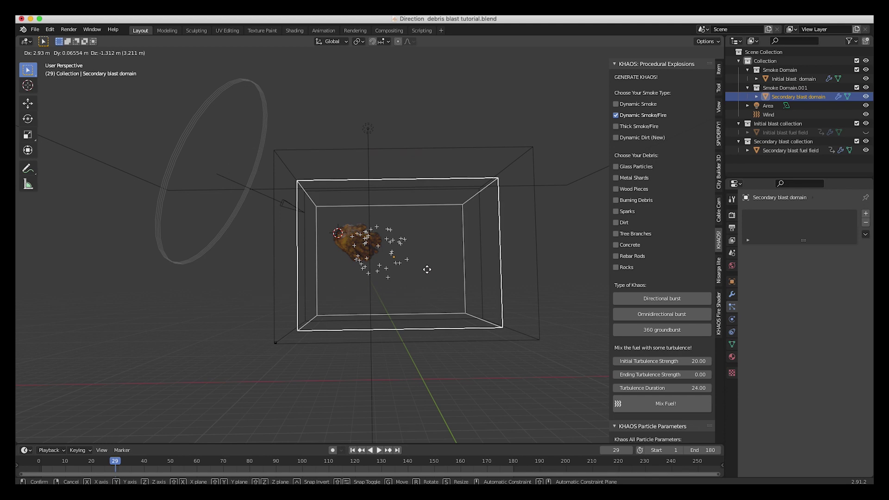
pyautogui.click(519, 252)
pyautogui.press('s')
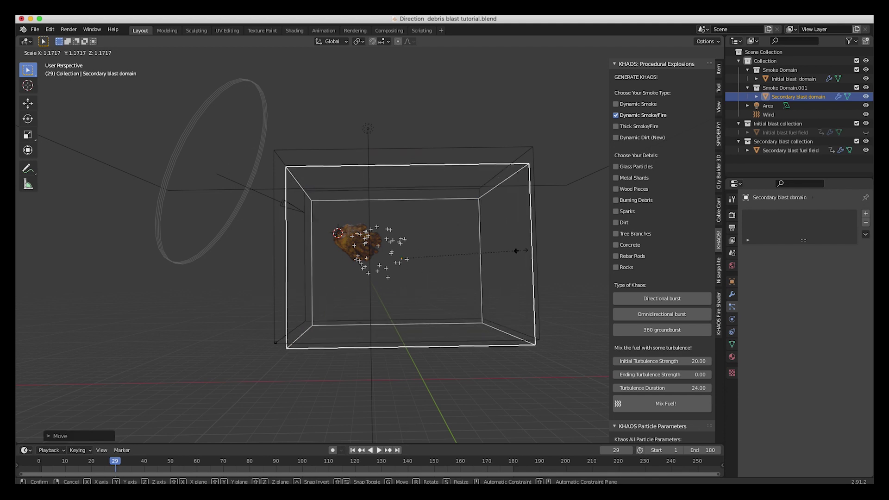
pyautogui.click(544, 246)
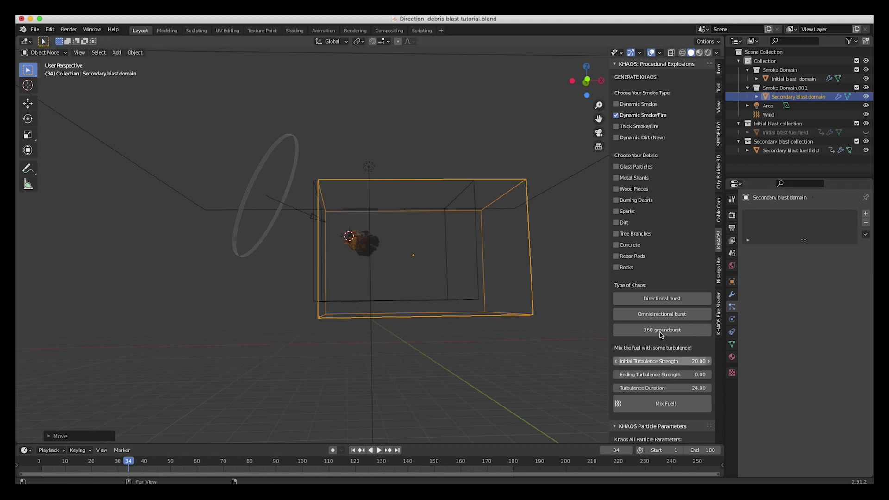
# Set the Secondary blast domain's fluid Resolution Division to 170
pyautogui.click(731, 320)
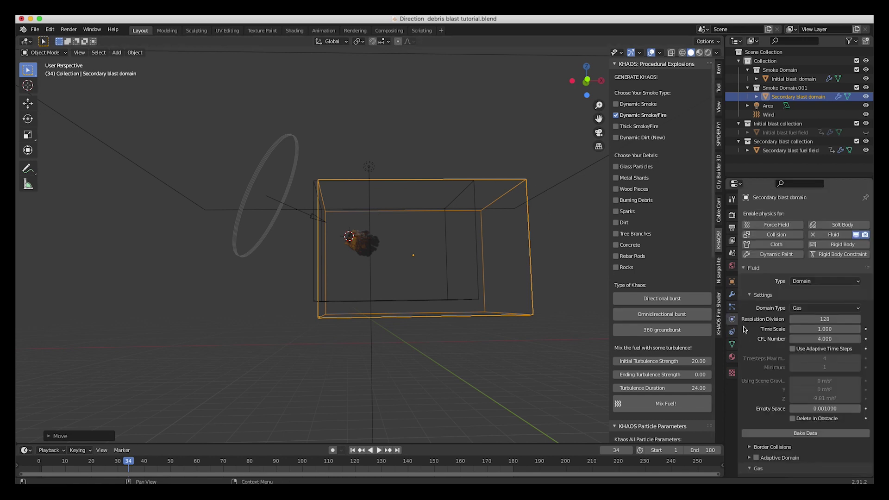
pyautogui.scroll(2, 389, 308)
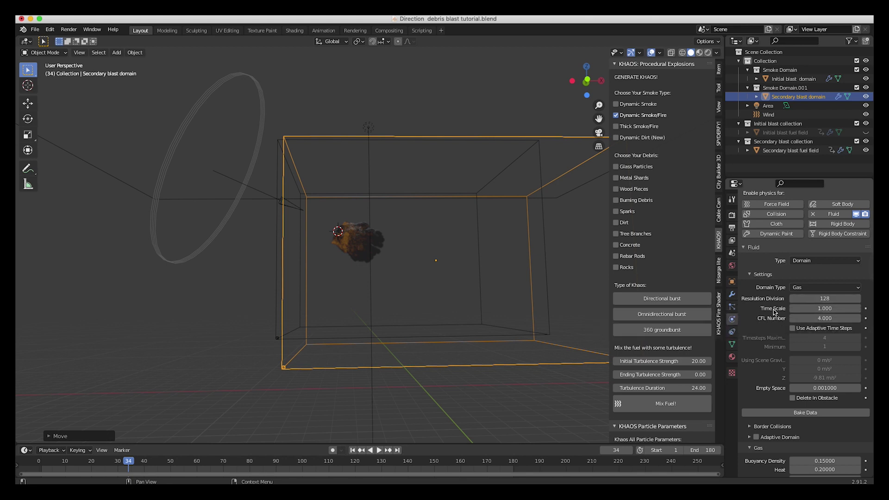
pyautogui.click(820, 299)
pyautogui.write('170')
pyautogui.press('Return')
# Start choosing a cache location for the secondary domain and browse to the Directional debris blast tutorial folder
pyautogui.scroll(-8, 759, 388)
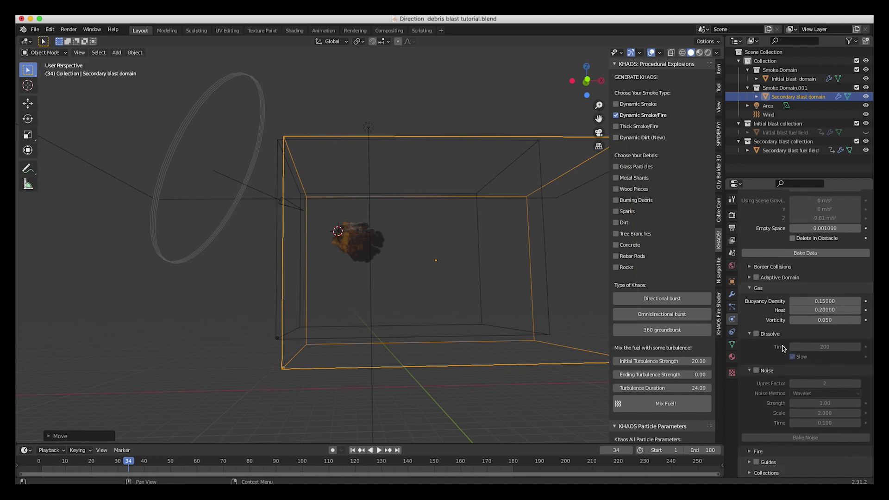
pyautogui.scroll(-5, 782, 349)
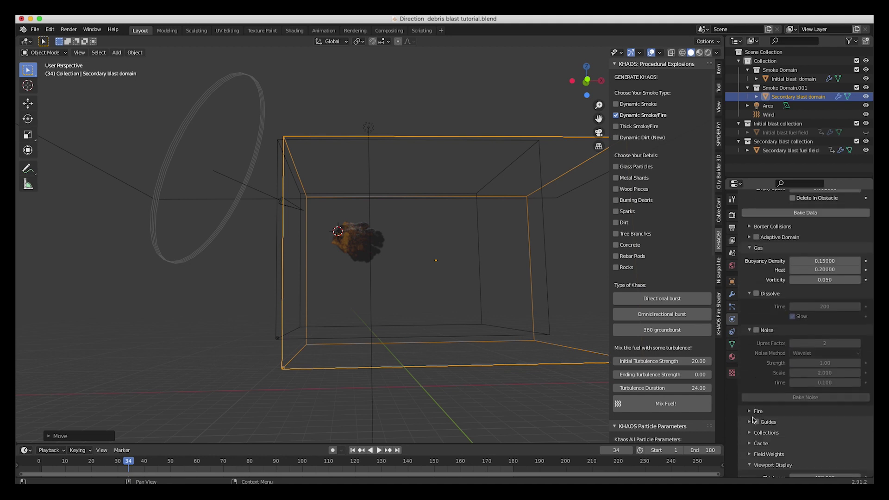
pyautogui.click(750, 383)
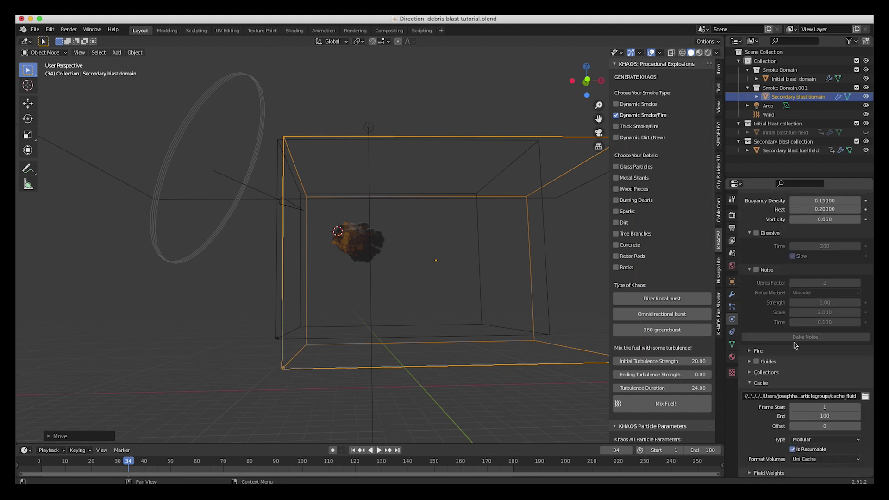
pyautogui.scroll(-4, 775, 375)
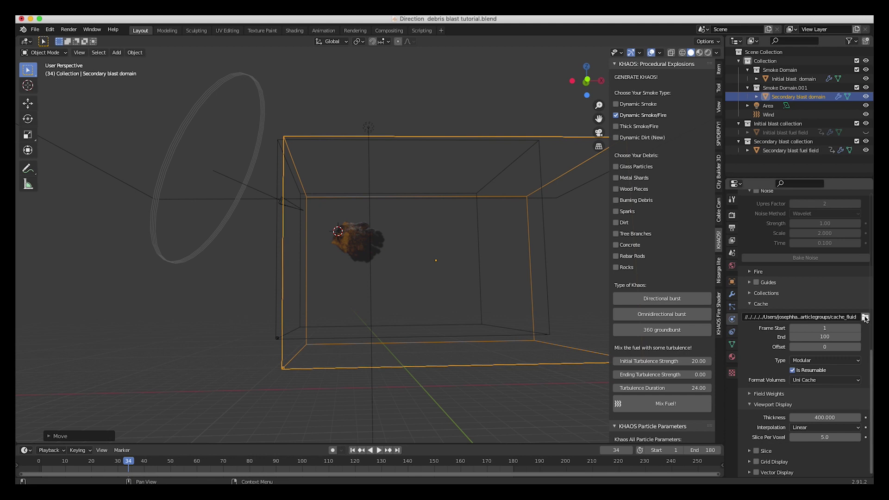
pyautogui.click(865, 318)
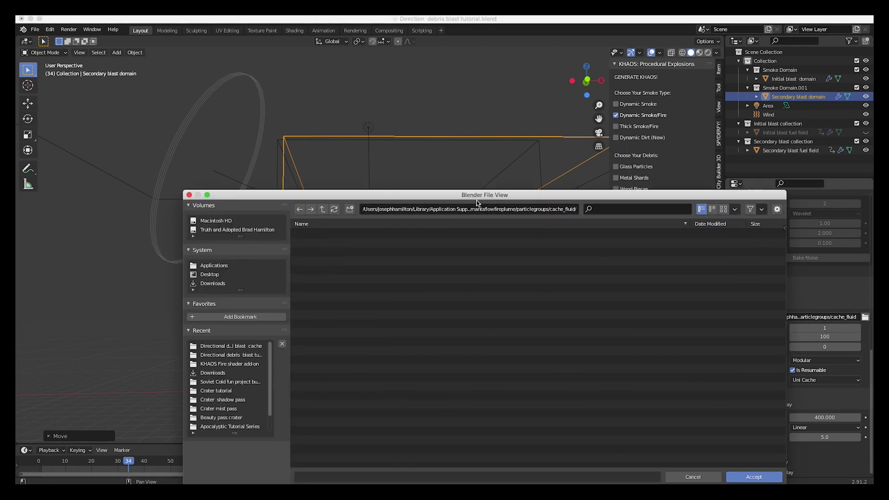
pyautogui.moveTo(484, 196); pyautogui.dragTo(456, 171)
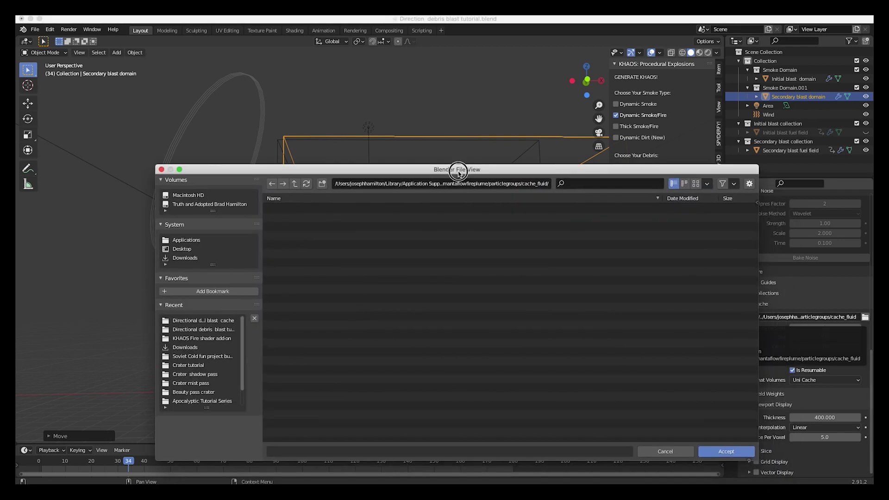
pyautogui.click(196, 321)
pyautogui.click(294, 184)
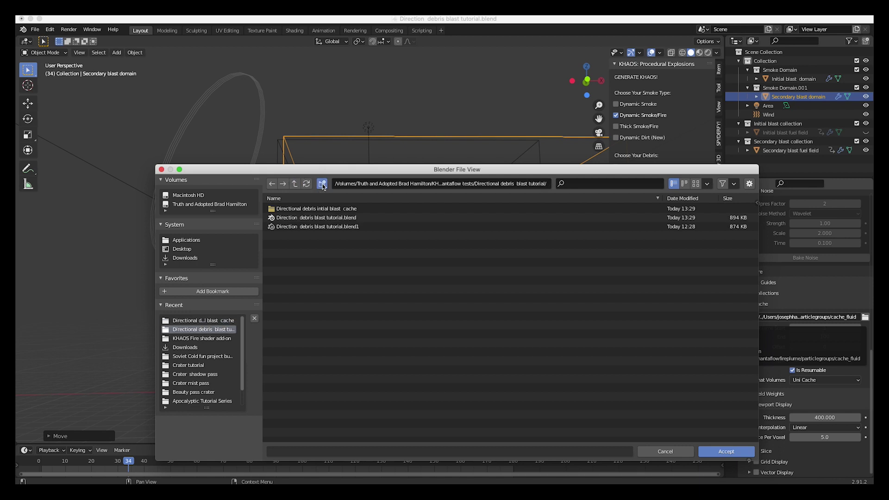
# Create a folder named Directional debris secondary blast cache and accept it as the domain's cache location
pyautogui.click(322, 183)
pyautogui.write('Directional debris secondary')
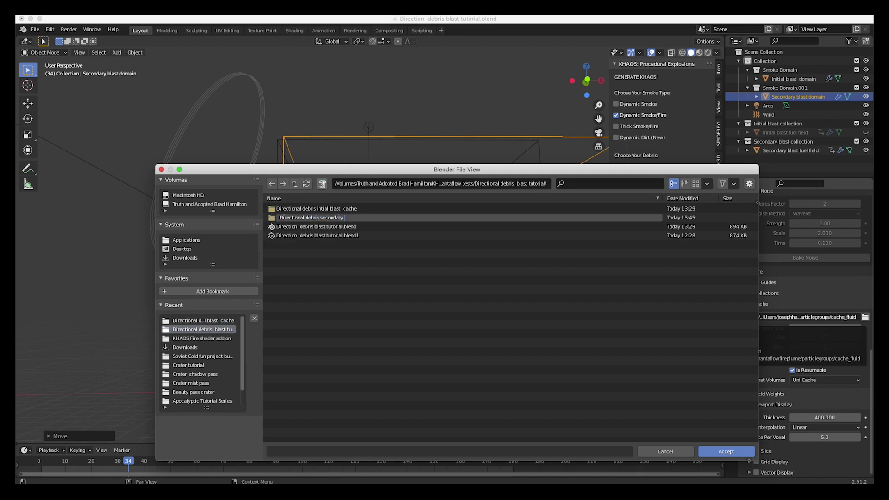
pyautogui.write(' blast cache')
pyautogui.press('Return')
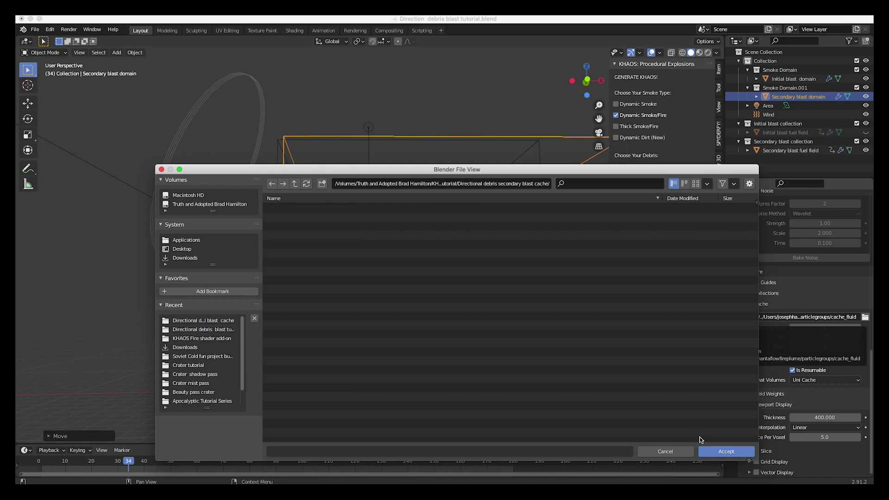
pyautogui.click(726, 451)
# Set the secondary domain's cache End frame to 180
pyautogui.click(820, 337)
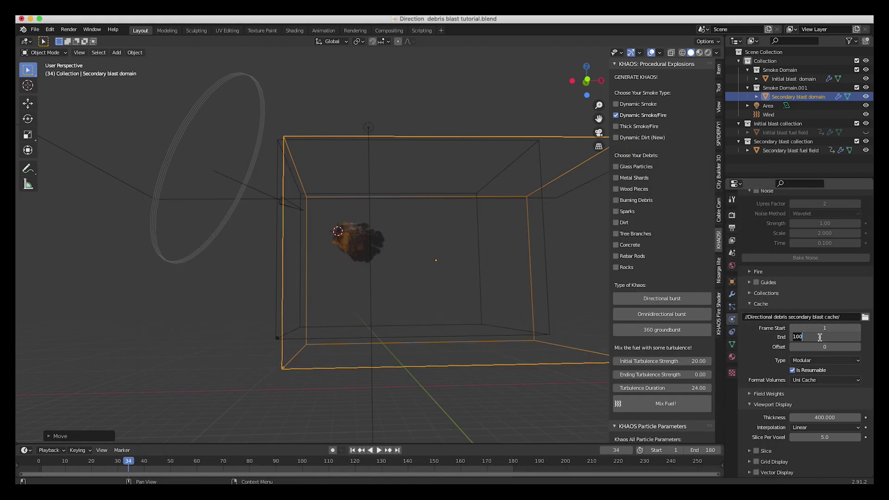
pyautogui.write('18')
pyautogui.press('Return')
# Set the secondary domain's fire Reaction Speed to 0.15
pyautogui.scroll(4, 799, 335)
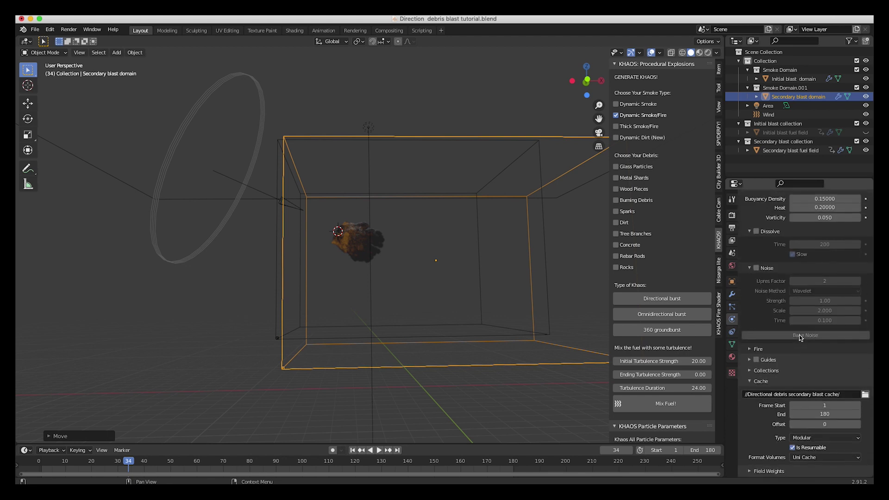
pyautogui.click(750, 353)
pyautogui.click(820, 366)
pyautogui.write('.15')
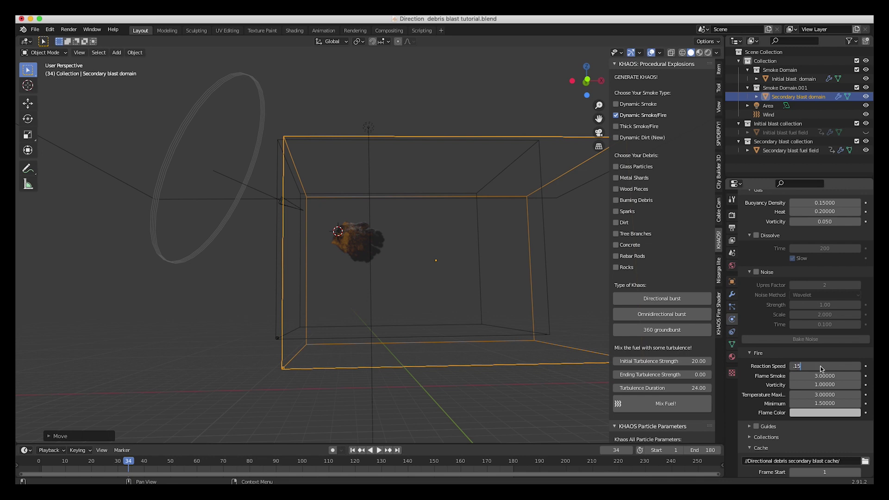
pyautogui.press('Return')
# Limit the secondary domain's Flow collection to Secondary blast collection
pyautogui.scroll(6, 785, 408)
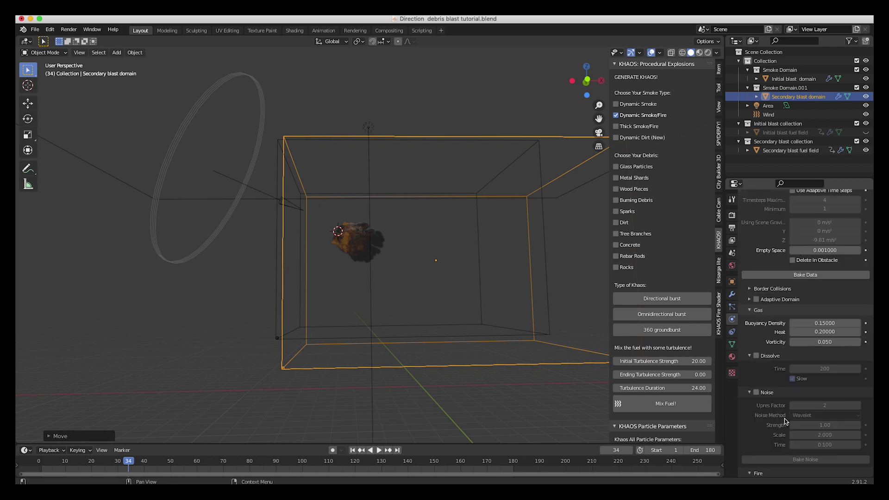
pyautogui.scroll(-10, 785, 408)
pyautogui.scroll(-2, 787, 385)
pyautogui.click(752, 294)
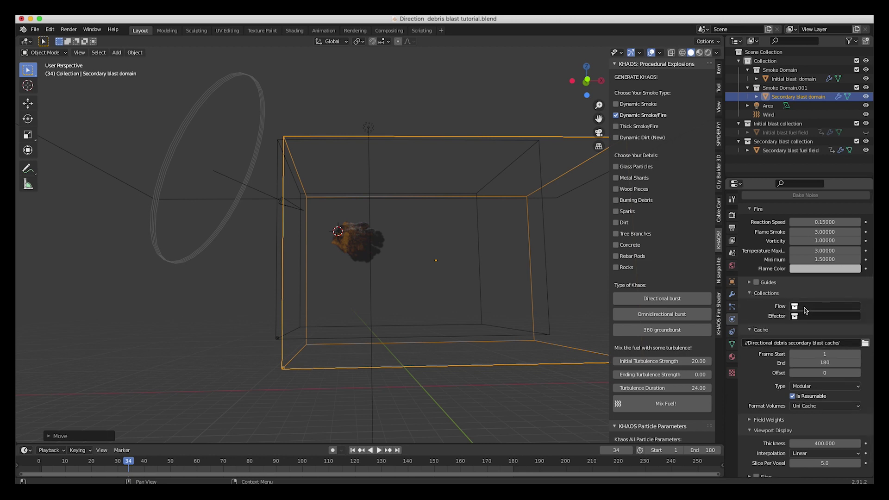
pyautogui.click(806, 308)
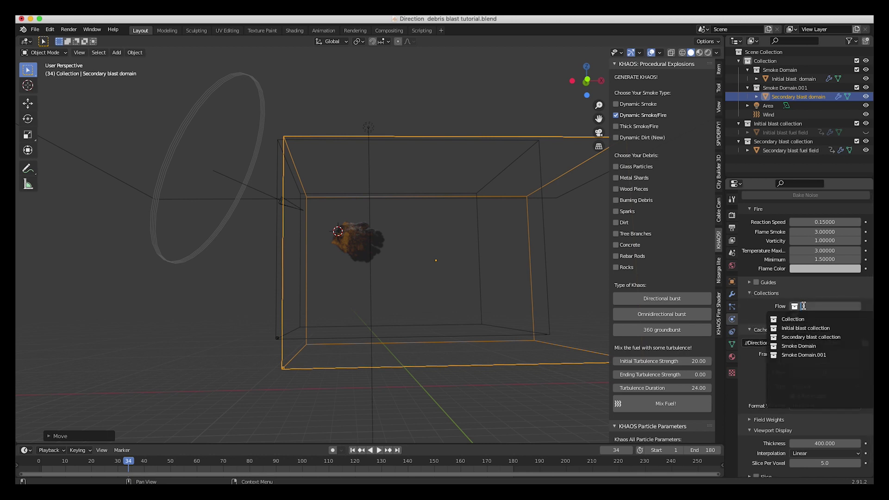
pyautogui.click(812, 337)
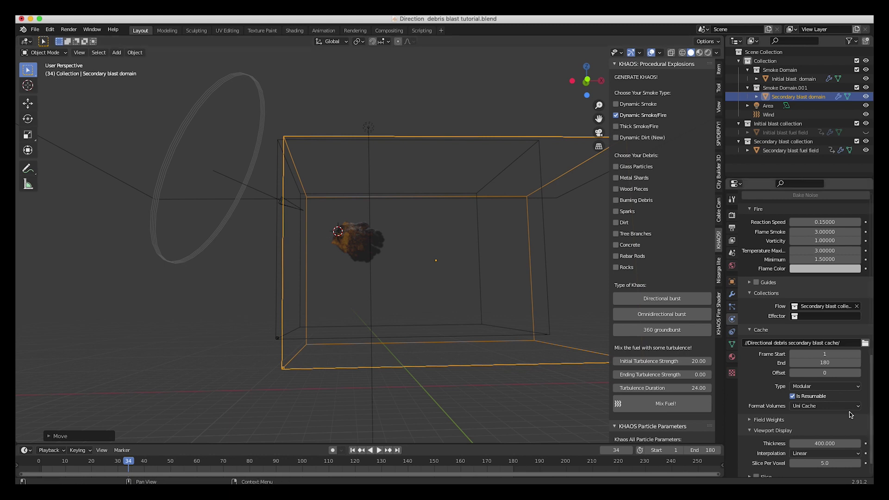
# Save the blend file and bake the secondary blast domain's fluid data
pyautogui.scroll(15, 778, 465)
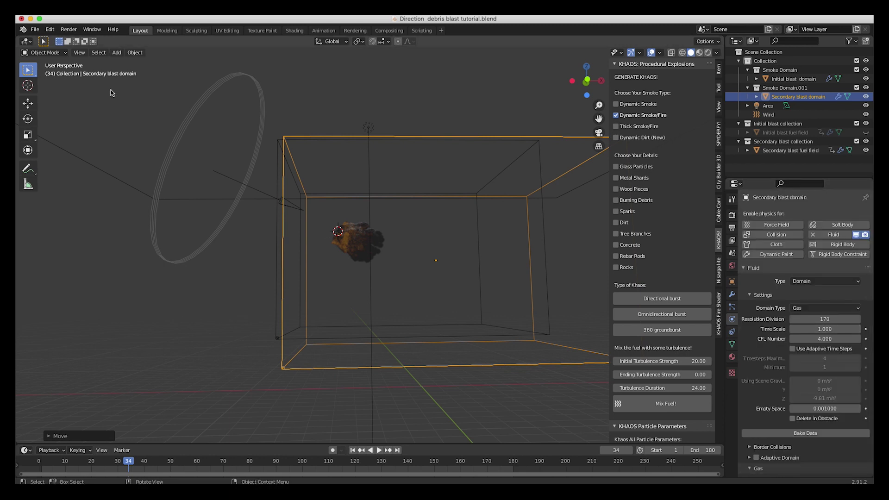
pyautogui.click(35, 29)
pyautogui.scroll(-3, 835, 412)
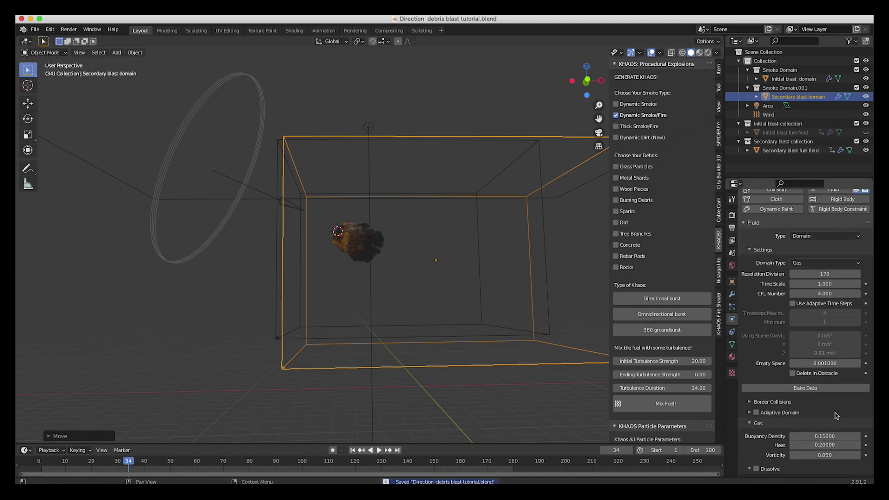
pyautogui.click(809, 388)
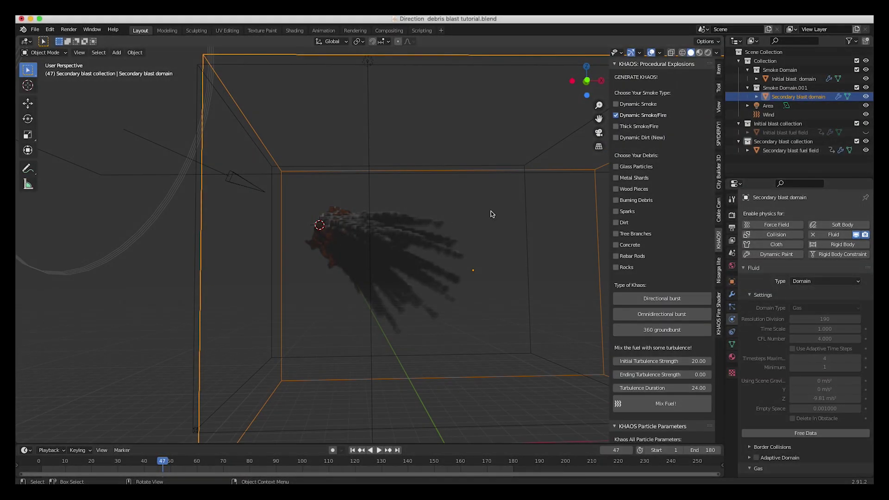
# Deselect the secondary blast domain and make a viewport render animation of both blasts from an angled side view
pyautogui.moveTo(491, 214); pyautogui.dragTo(403, 259, button='middle')
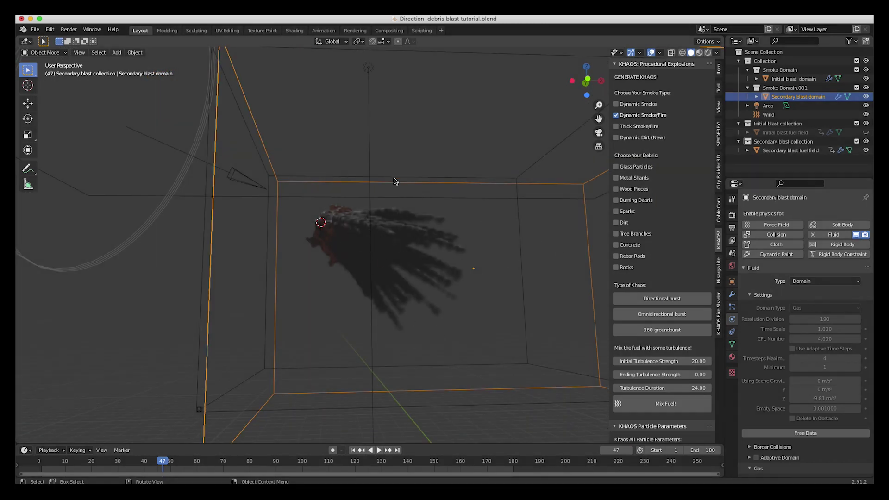
pyautogui.moveTo(394, 181); pyautogui.dragTo(435, 240, button='middle')
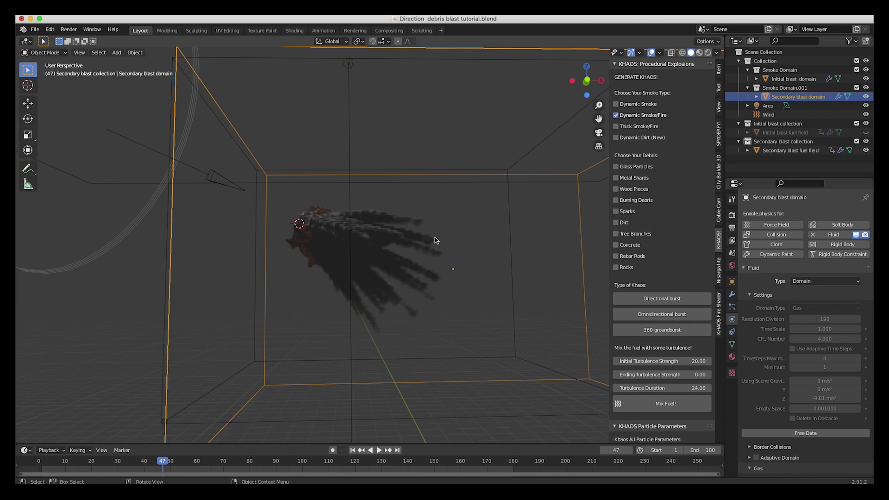
pyautogui.click(463, 221)
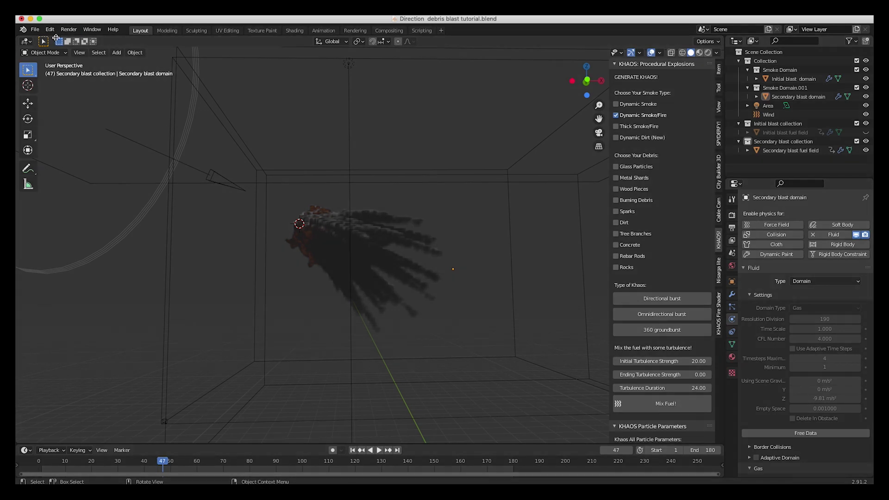
pyautogui.click(79, 52)
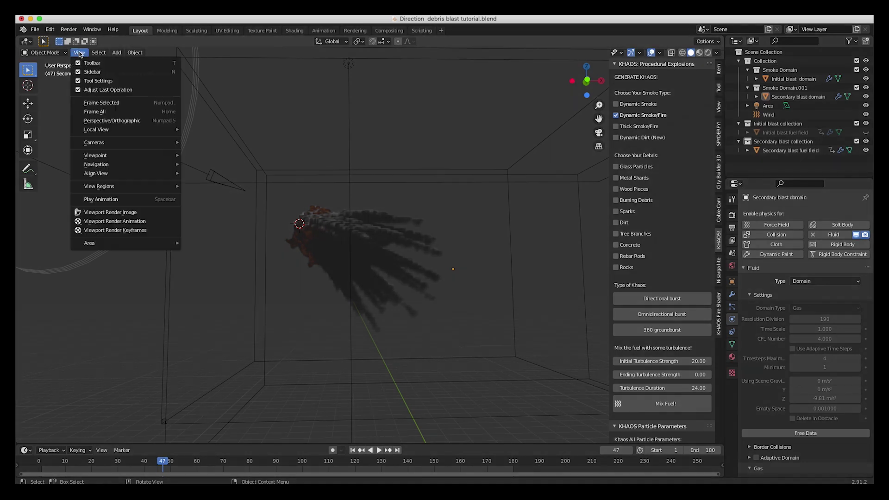
pyautogui.click(122, 221)
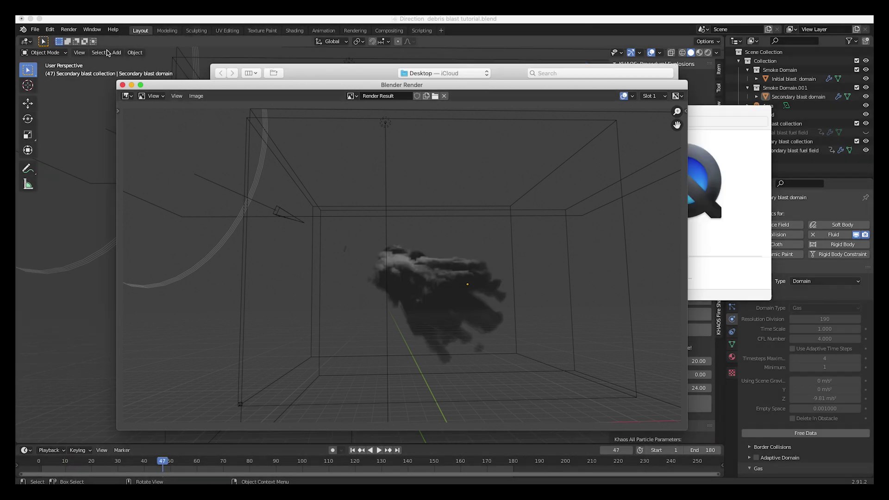
# Close the render result, play back the rendered viewport animation of the blast, and close the player
pyautogui.click(122, 84)
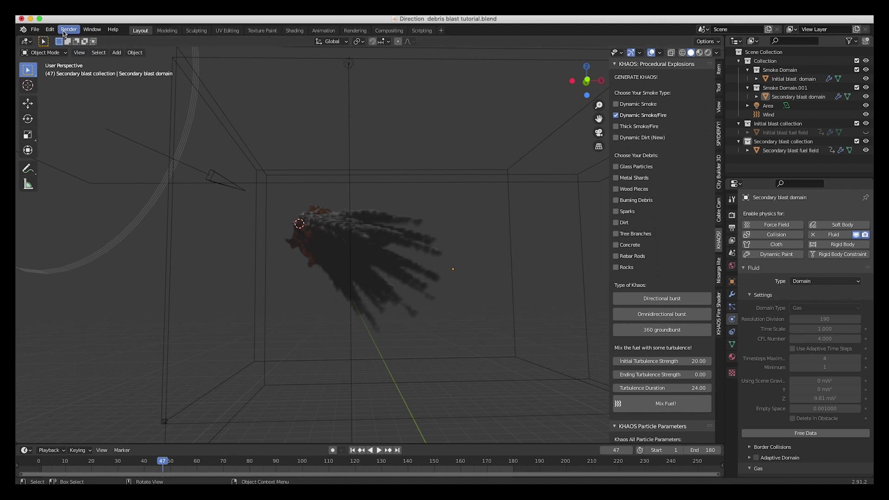
pyautogui.click(66, 31)
pyautogui.click(85, 83)
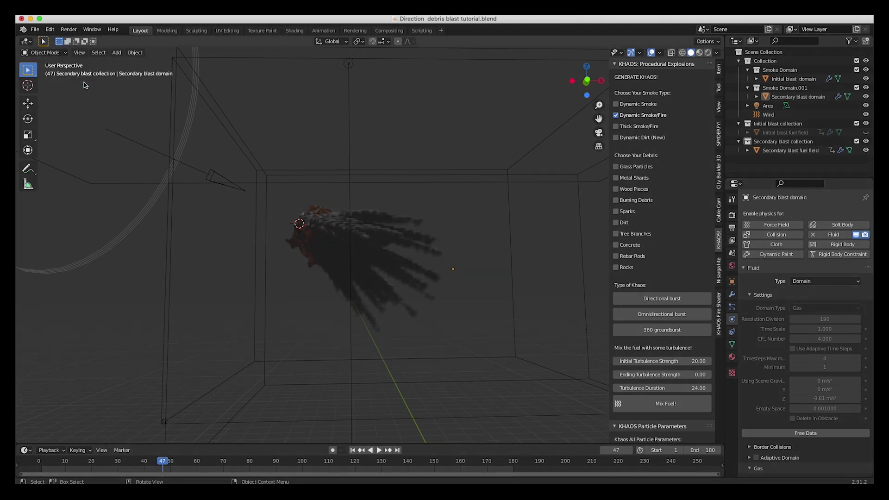
pyautogui.moveTo(357, 167); pyautogui.dragTo(441, 109)
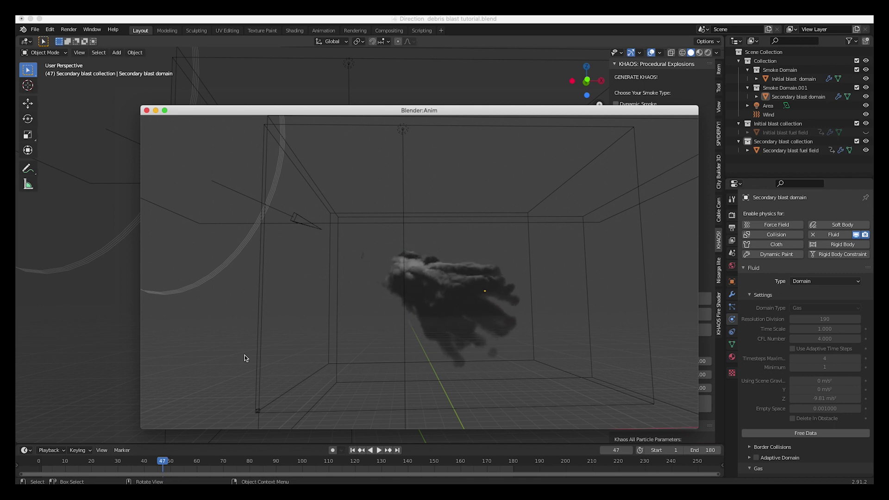
pyautogui.click(147, 111)
# Enable Noise on the Secondary blast domain's fluid simulation and set its Upres Factor to 3
pyautogui.click(449, 183)
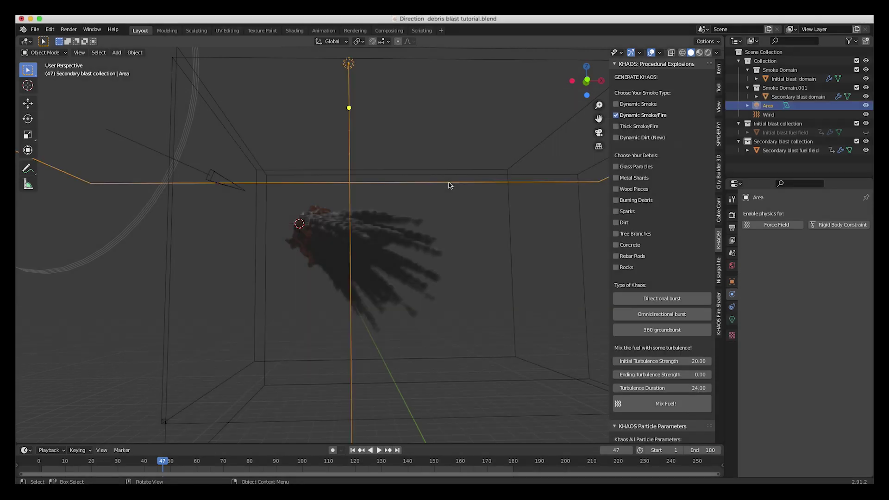
pyautogui.click(470, 177)
pyautogui.scroll(-10, 788, 372)
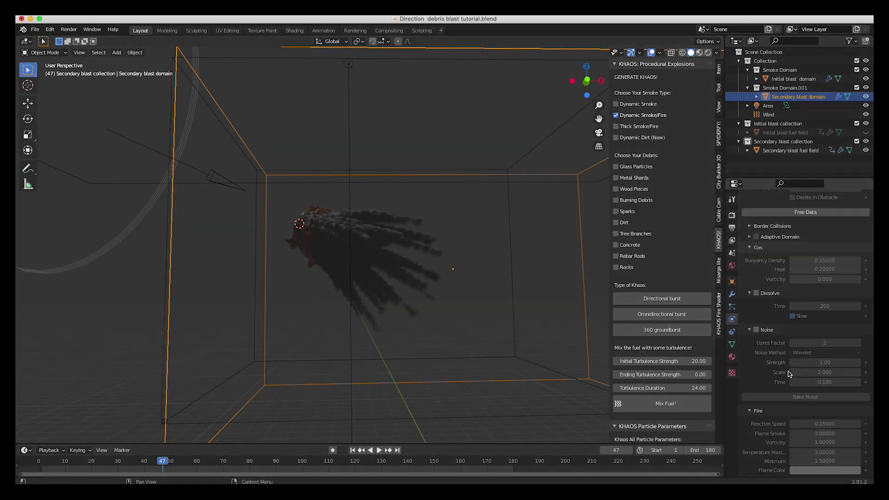
pyautogui.scroll(-3, 789, 371)
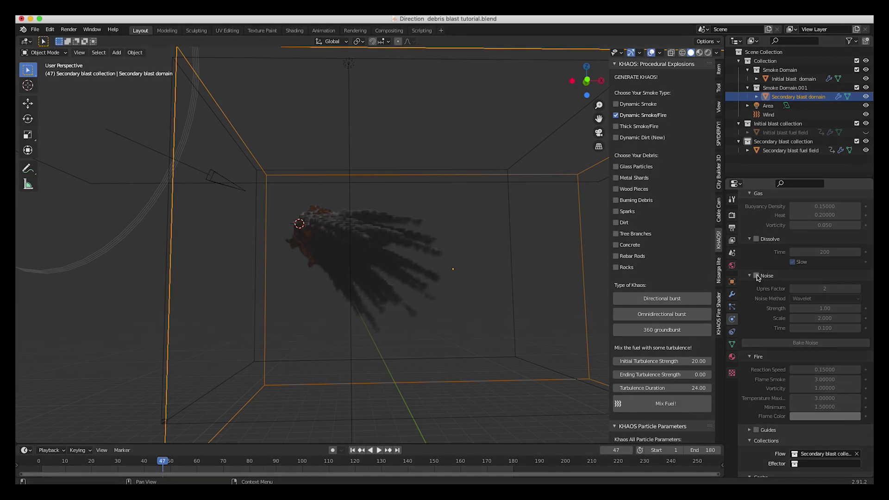
pyautogui.click(756, 277)
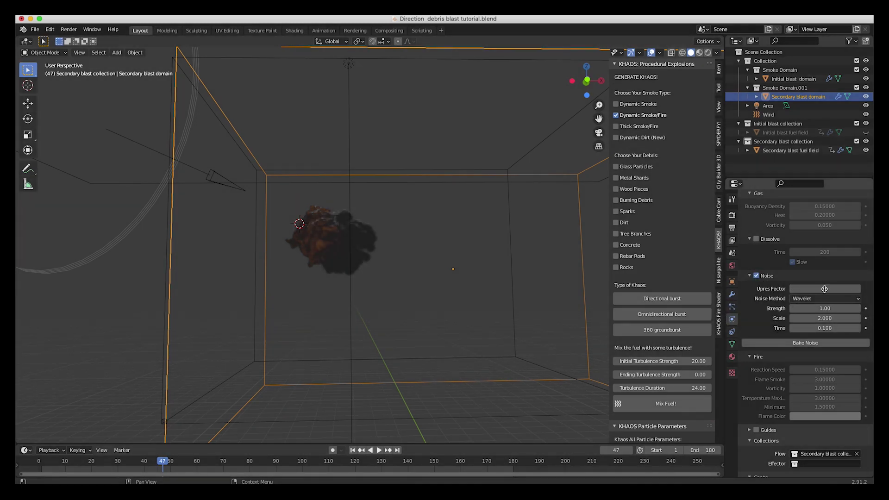
pyautogui.moveTo(818, 292); pyautogui.dragTo(825, 291)
# Set the Noise Scale of the Secondary blast domain to 0.4
pyautogui.scroll(1, 816, 291)
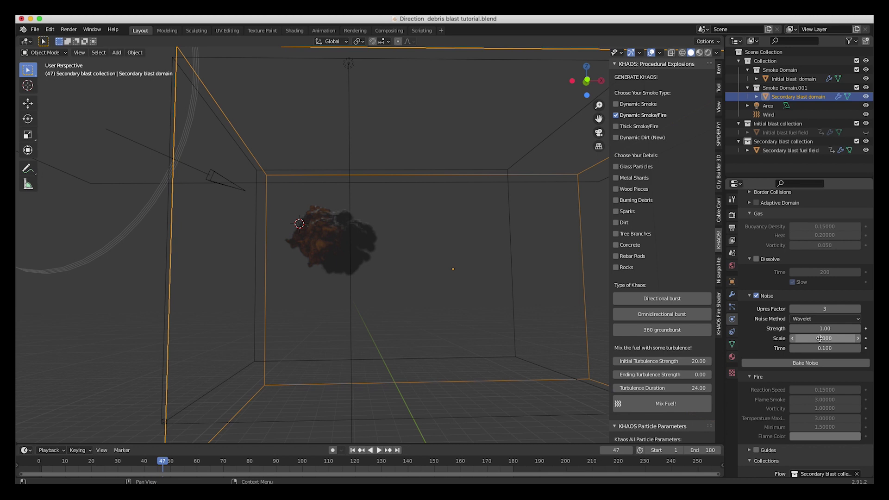
pyautogui.click(819, 339)
pyautogui.write('2.0')
pyautogui.press('BackSpace')
pyautogui.press('BackSpace')
pyautogui.press('BackSpace')
pyautogui.write('.4')
pyautogui.press('Return')
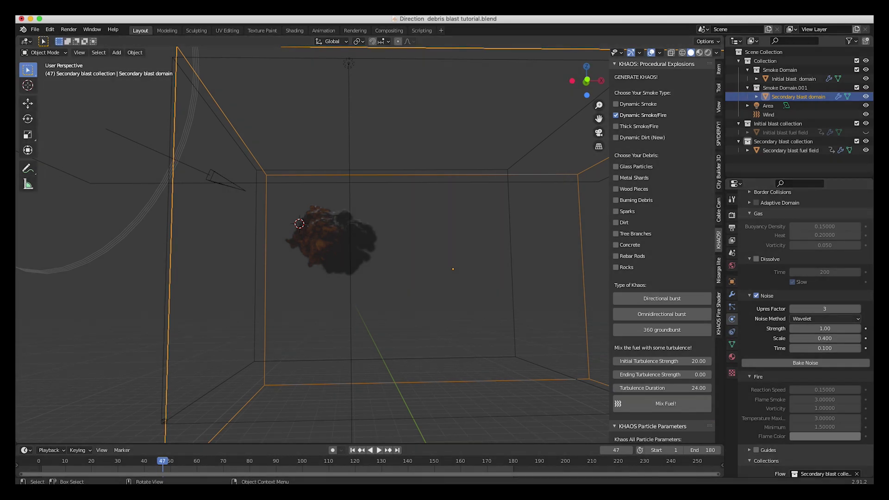
# Save the file and bake the noise for the Secondary blast domain
pyautogui.click(35, 29)
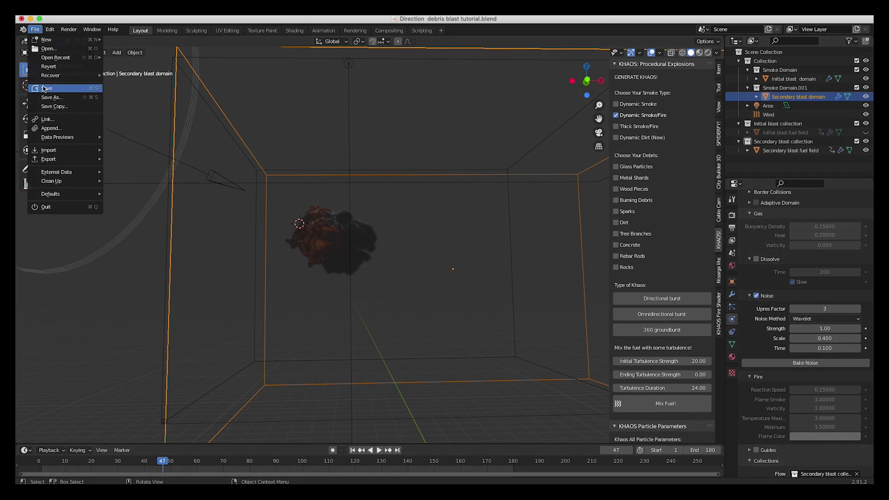
pyautogui.click(47, 88)
pyautogui.click(806, 363)
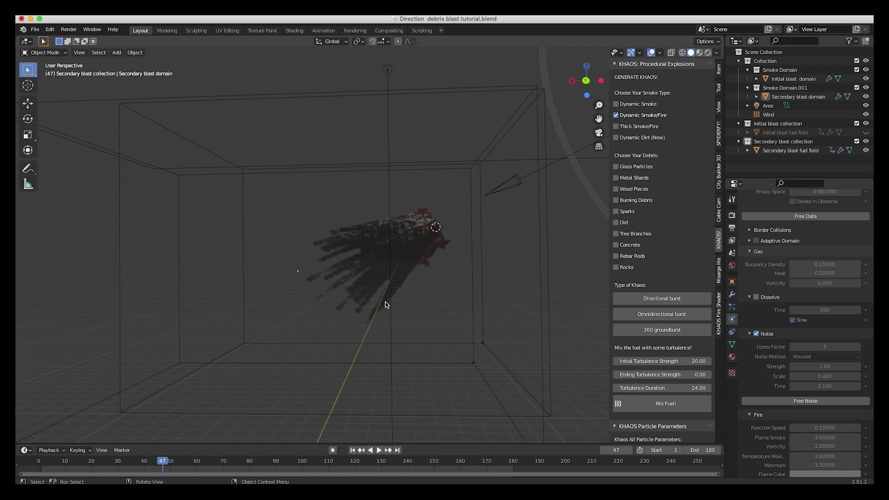
# With Dynamic Smoke/Fire deselected and only Dirt debris chosen in KHAOS, generate a Directional burst at frame 20
pyautogui.press('n')
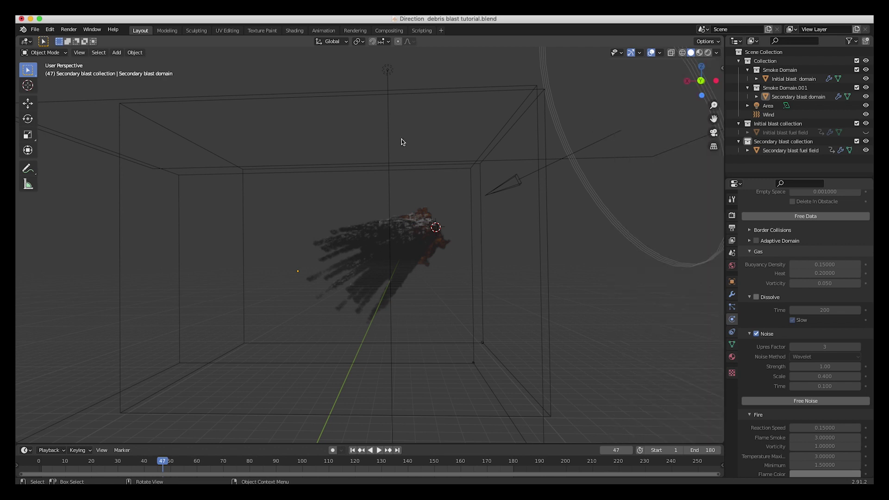
pyautogui.click(722, 68)
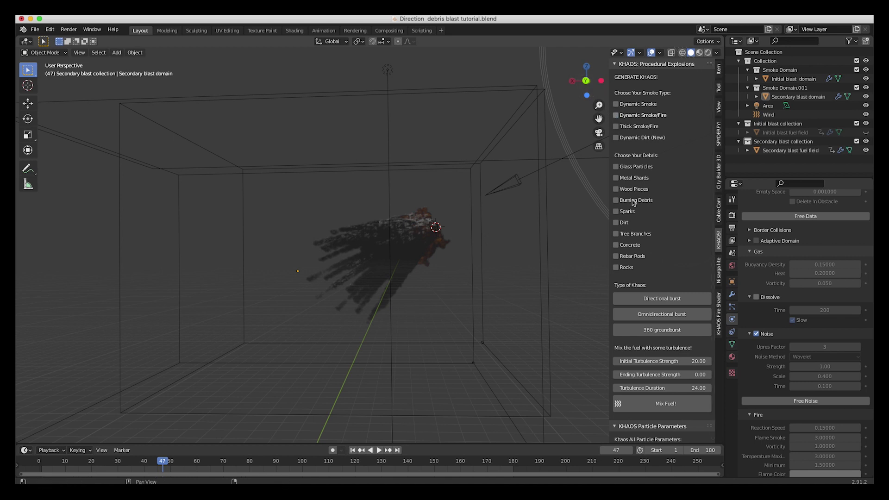
pyautogui.scroll(-1, 634, 219)
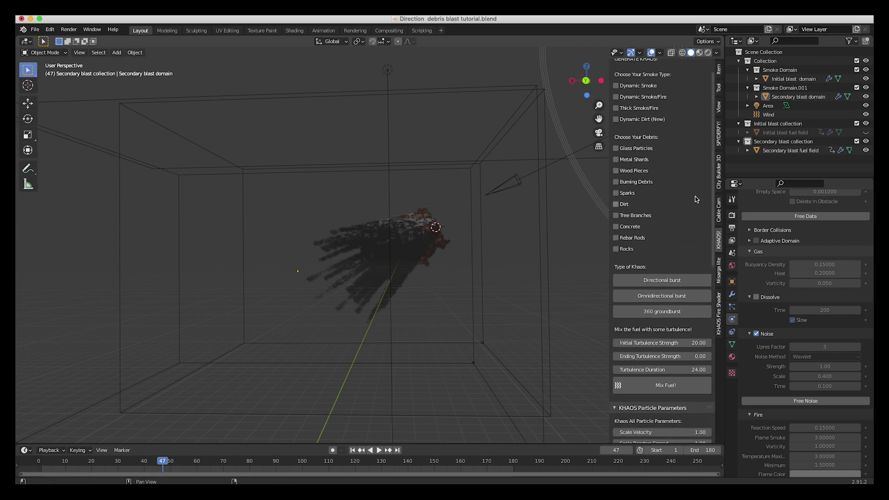
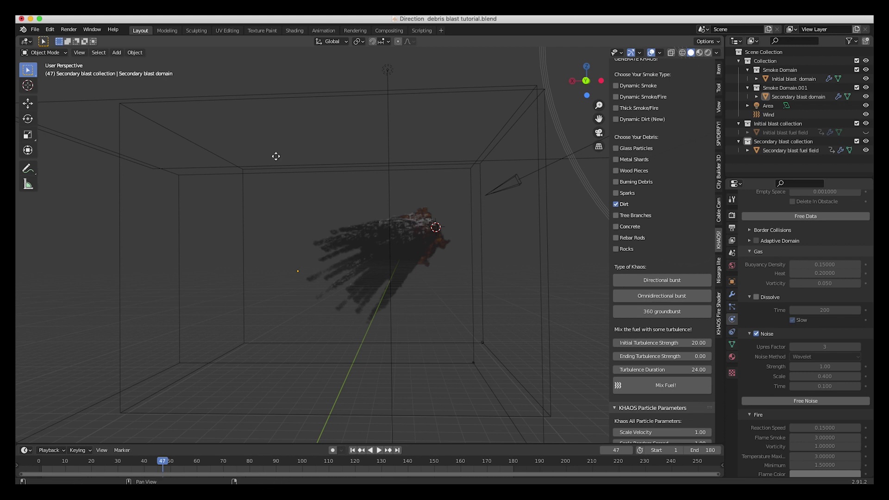
pyautogui.click(93, 465)
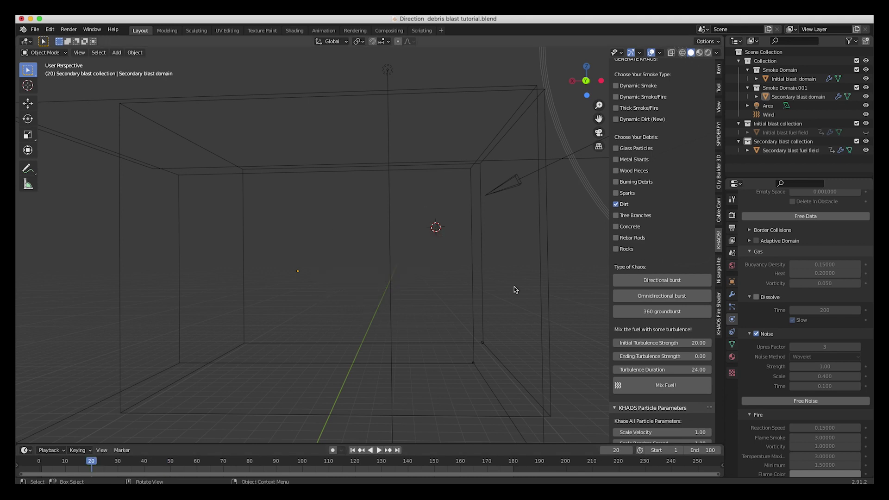
pyautogui.click(658, 280)
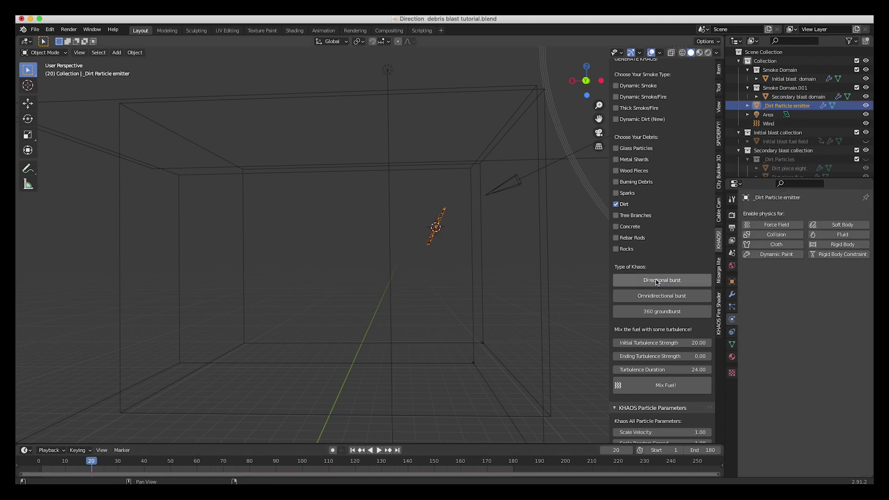
pyautogui.moveTo(450, 244); pyautogui.dragTo(450, 242, button='middle')
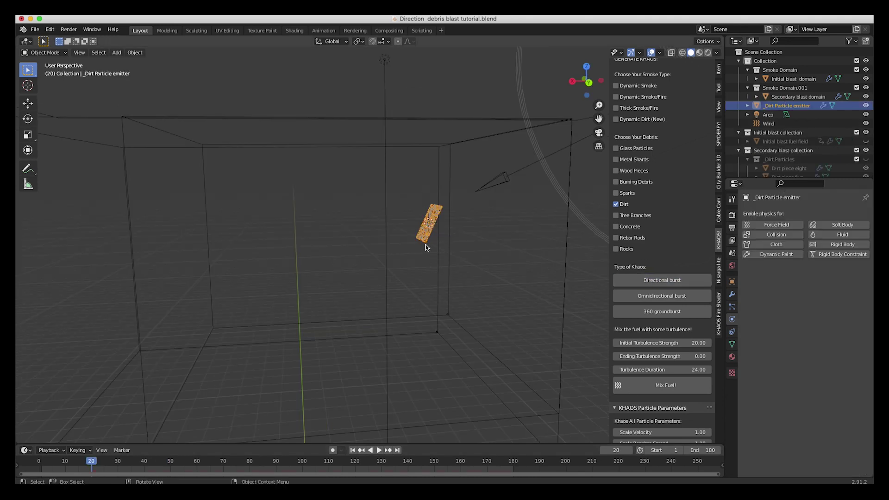
pyautogui.moveTo(421, 233); pyautogui.dragTo(430, 223, button='middle')
# Disable the Secondary blast domain's fluid in viewport and render, and preview the dirt burst from frame 20
pyautogui.click(437, 180)
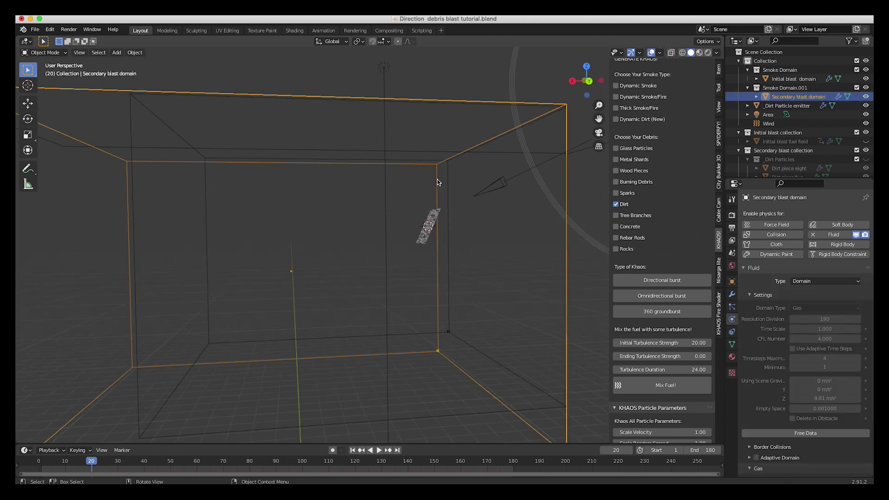
pyautogui.click(865, 234)
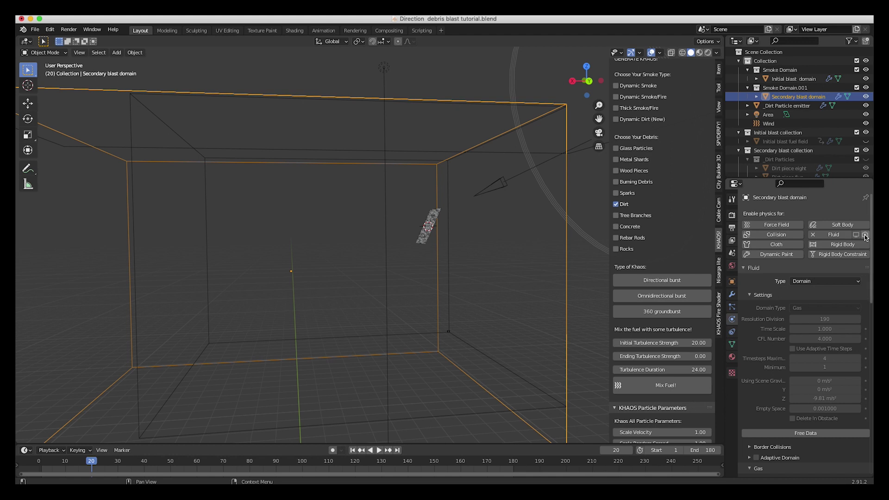
pyautogui.click(94, 463)
pyautogui.press('space')
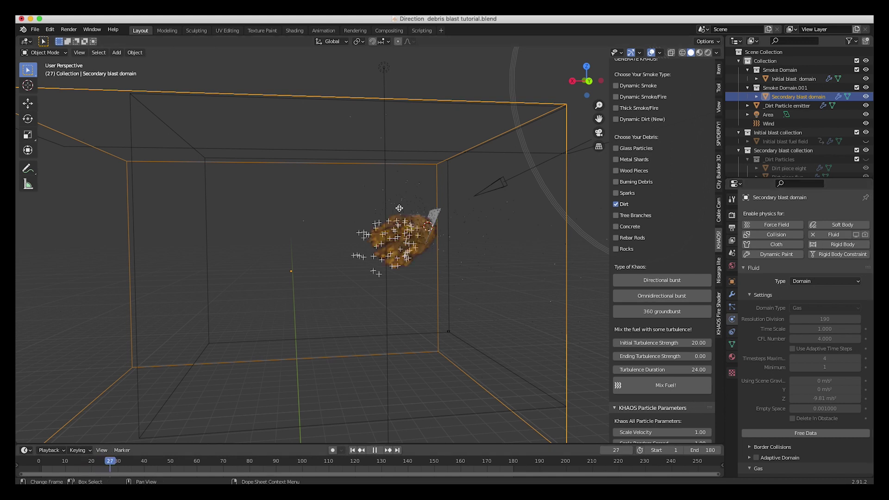
pyautogui.press('space')
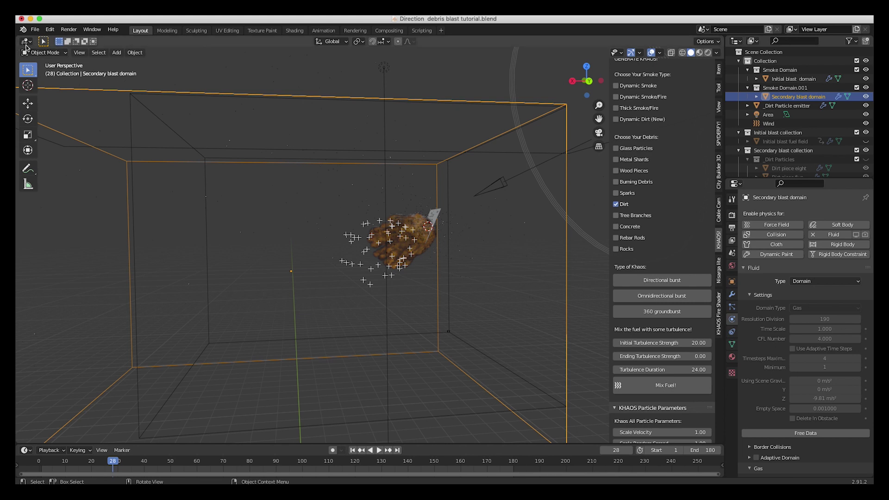
# Enlarge the Dirt Particle emitter, shift it back behind the blast origin, and replay the start of the burst
pyautogui.click(436, 221)
pyautogui.moveTo(401, 223); pyautogui.dragTo(382, 228, button='middle')
pyautogui.scroll(3, 391, 226)
pyautogui.click(79, 462)
pyautogui.press('space')
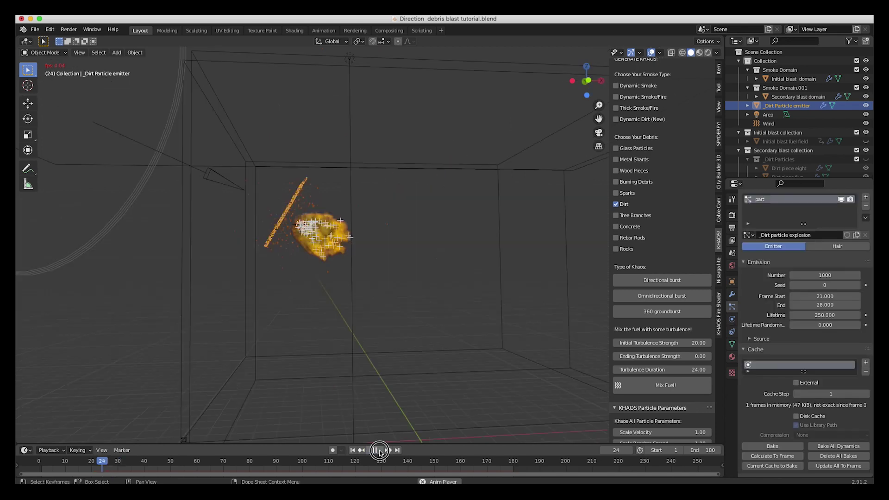
pyautogui.press('space')
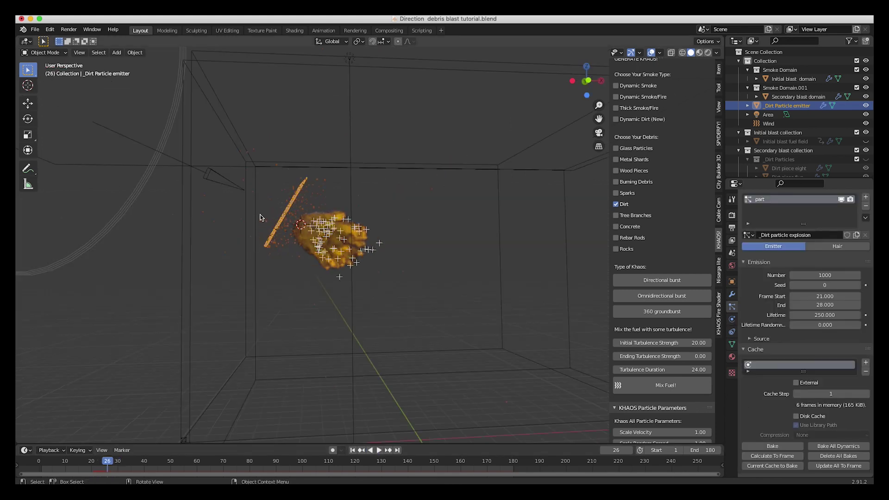
pyautogui.keyDown('shift'); pyautogui.moveTo(260, 218); pyautogui.dragTo(318, 257, button='middle'); pyautogui.keyUp('shift')
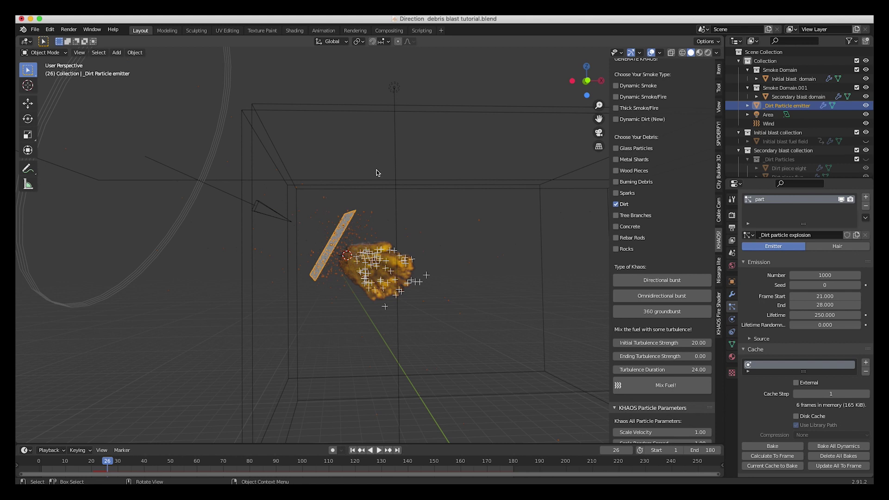
# Disable the viewport display of the Initial blast domain's fluid simulation
pyautogui.click(368, 189)
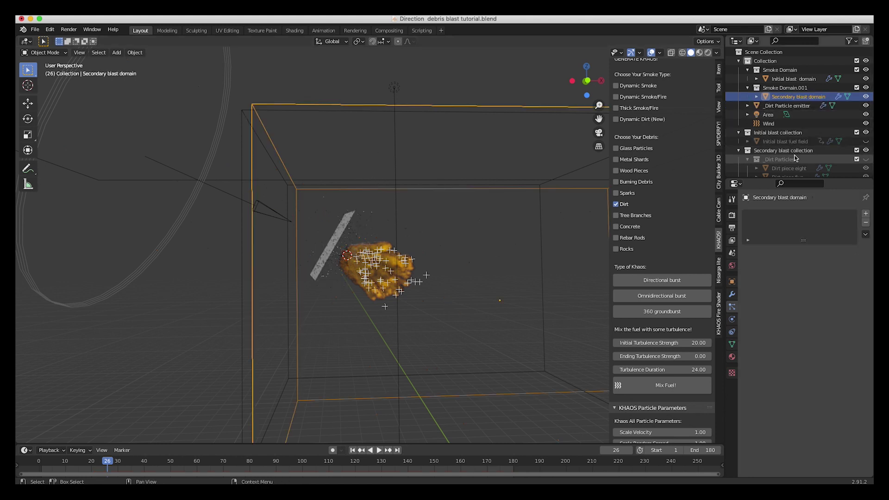
pyautogui.click(793, 79)
pyautogui.click(732, 319)
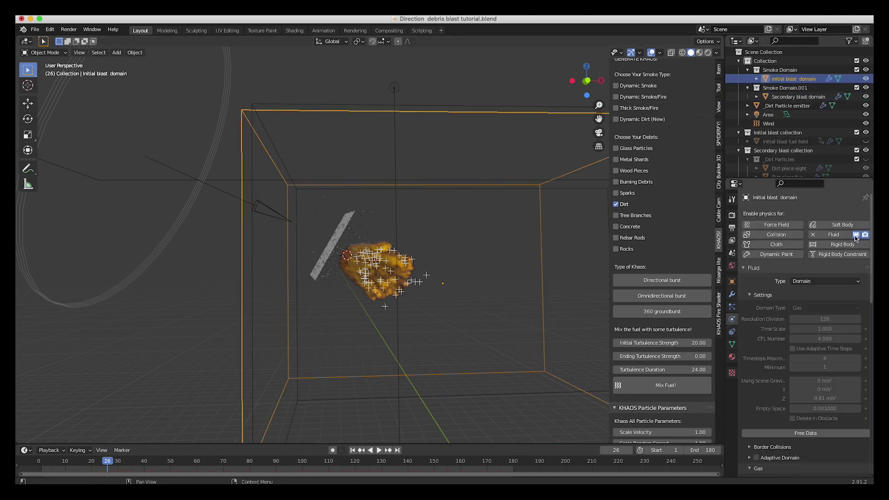
pyautogui.click(857, 235)
# Hide the Secondary blast fuel field in the viewport
pyautogui.click(516, 264)
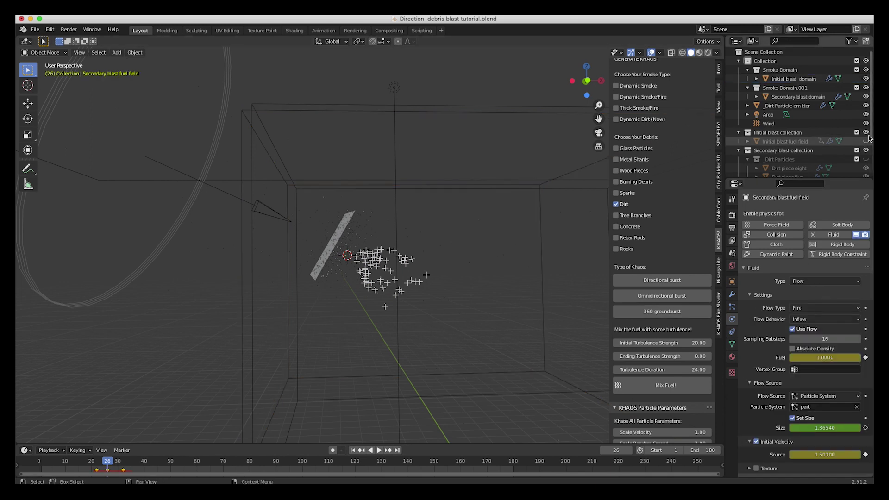
pyautogui.scroll(-4, 869, 152)
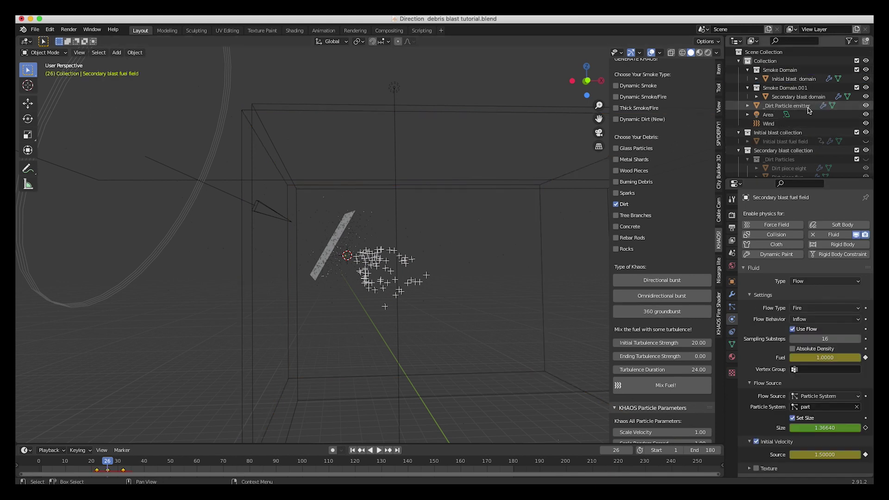
pyautogui.click(866, 169)
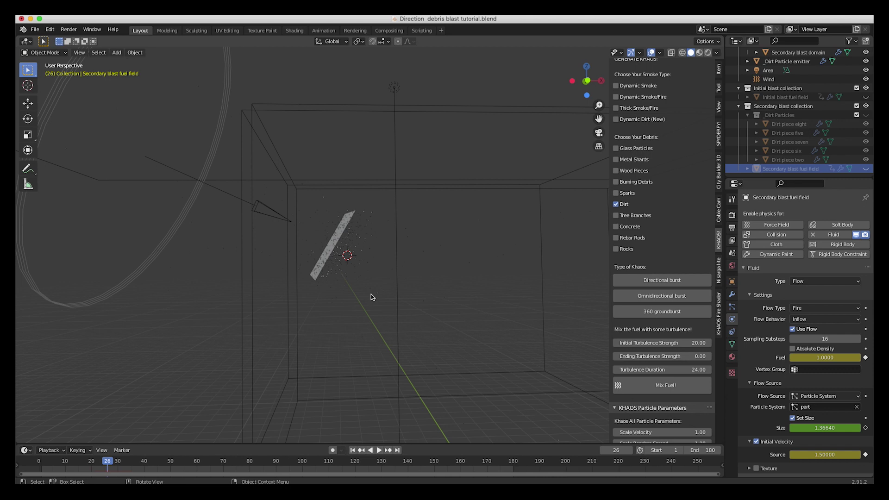
# Preview the motion of the dirt particles alone by scrubbing and playing the burst with the emitter selected
pyautogui.click(76, 462)
pyautogui.moveTo(77, 463); pyautogui.dragTo(102, 462)
pyautogui.scroll(4, 314, 226)
pyautogui.click(315, 226)
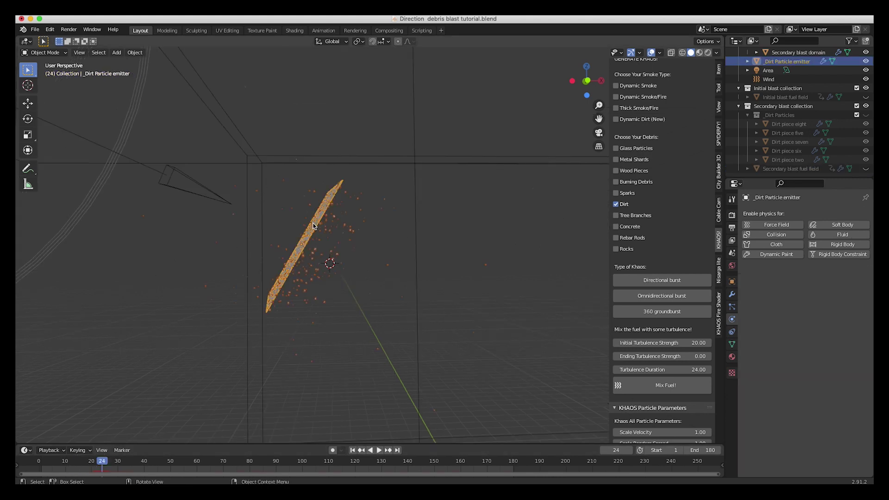
pyautogui.hscroll(-5, 315, 226)
pyautogui.scroll(-3, 314, 226)
pyautogui.hscroll(4, 315, 226)
pyautogui.press('space')
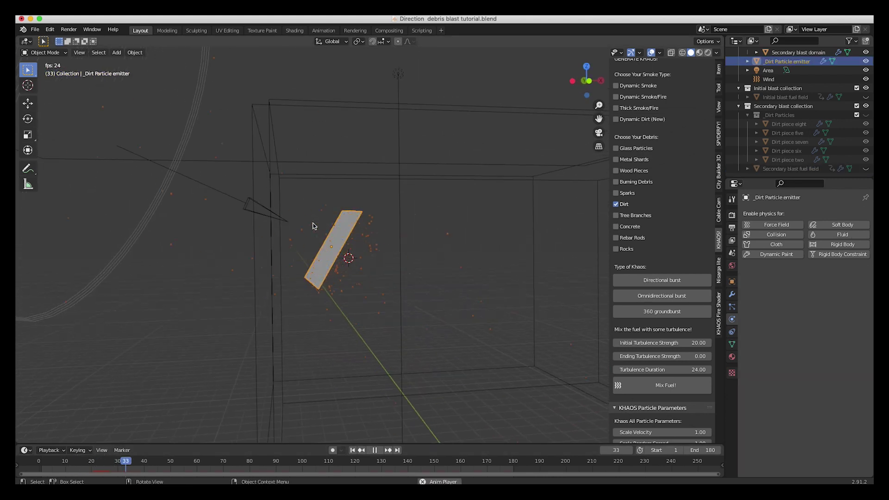
pyautogui.press('space')
# Set the Wind field weight of the Dirt Particle emitter's particle system to 0
pyautogui.scroll(-2, 393, 257)
pyautogui.hscroll(4, 393, 257)
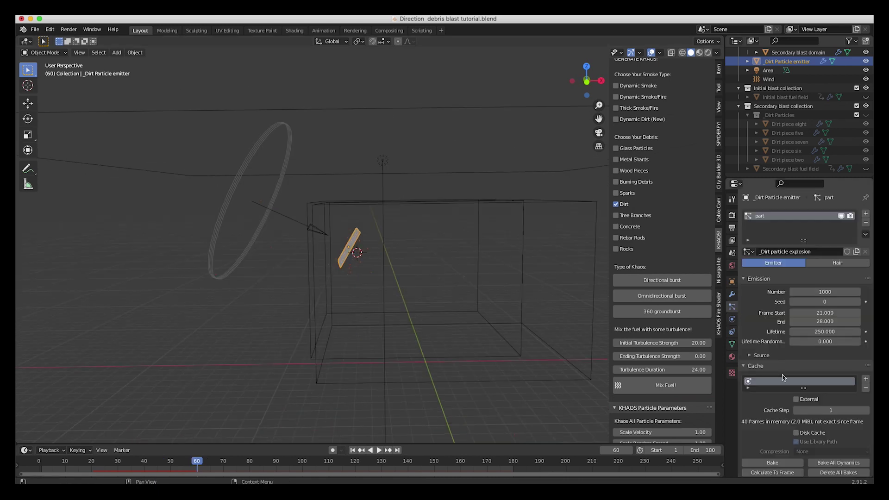
pyautogui.scroll(-10, 783, 377)
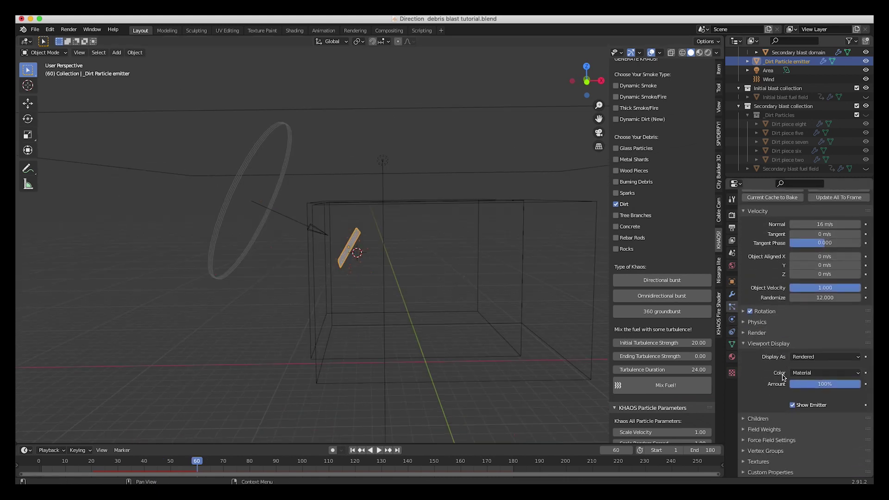
pyautogui.click(746, 440)
pyautogui.scroll(-5, 746, 443)
pyautogui.click(746, 327)
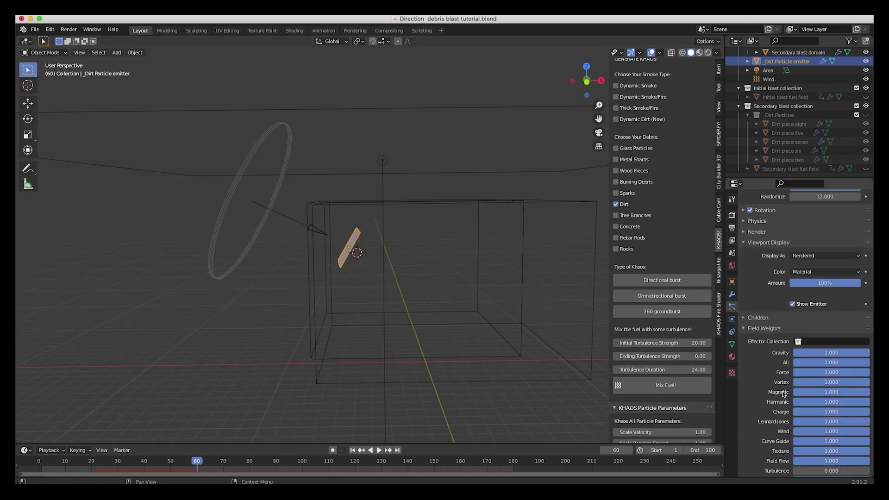
pyautogui.scroll(-2, 784, 394)
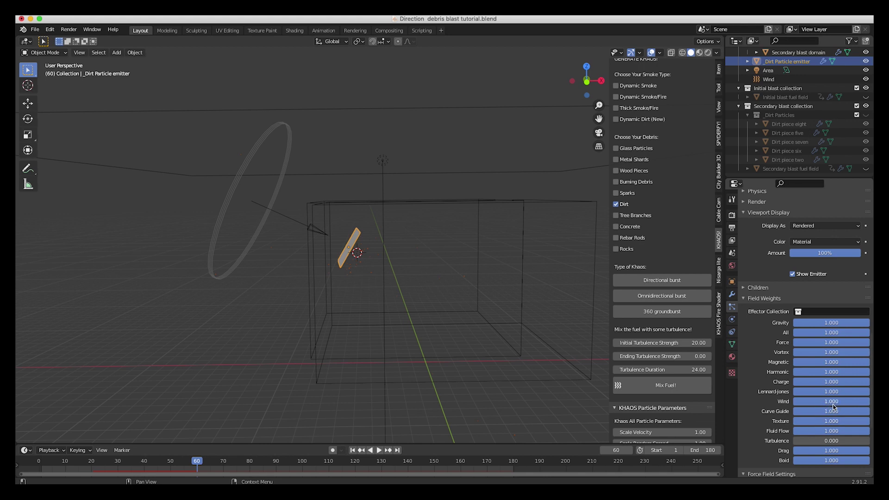
pyautogui.moveTo(845, 404); pyautogui.dragTo(766, 403)
# Replay the burst from the first frame and inspect how the dirt particles spread around the emitter
pyautogui.click(353, 450)
pyautogui.click(379, 450)
pyautogui.click(379, 450)
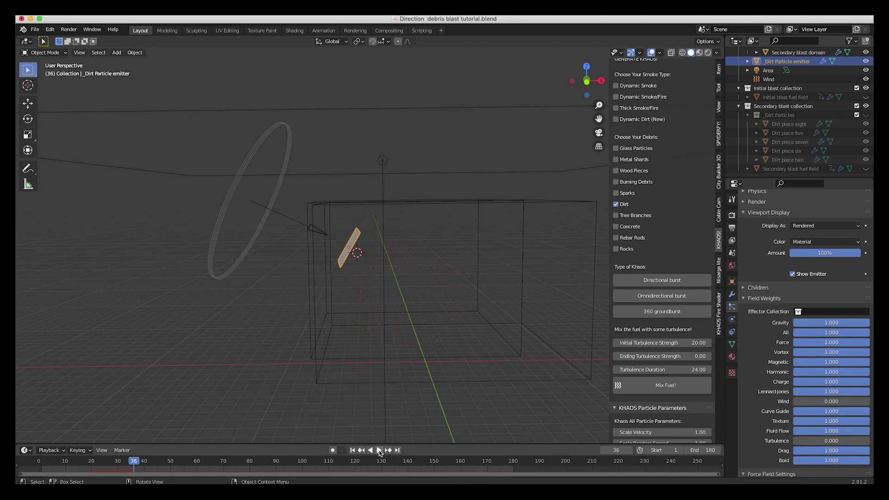
pyautogui.scroll(3, 371, 186)
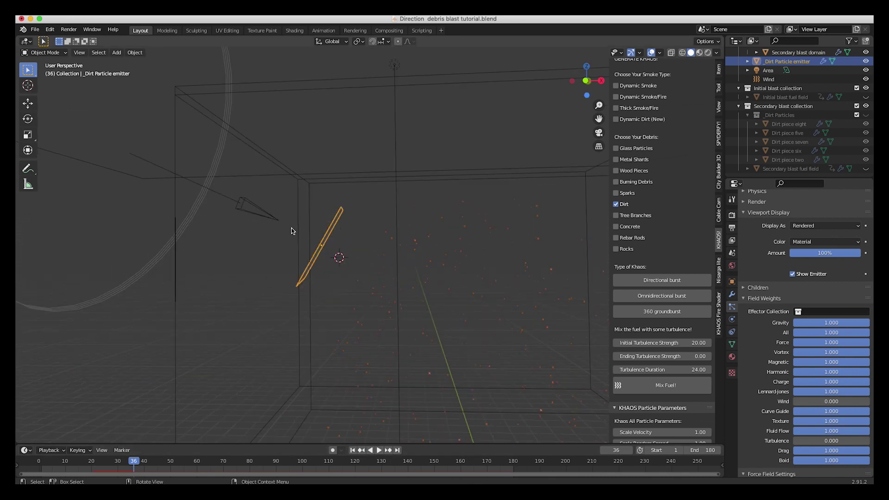
pyautogui.keyDown('shift'); pyautogui.hscroll(-5, 289, 230); pyautogui.keyUp('shift')
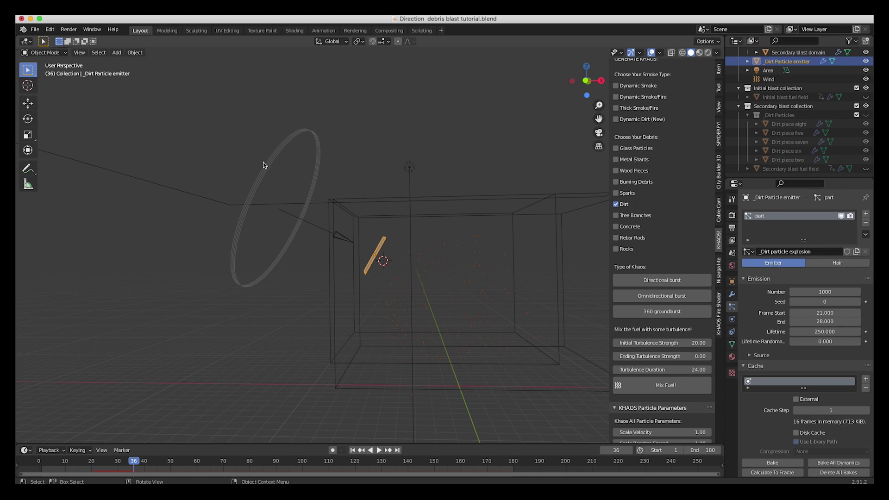
# Recheck the Wind weight in the Dirt Particle emitter's particle settings and collapse the Field Weights section
pyautogui.click(273, 170)
pyautogui.click(373, 264)
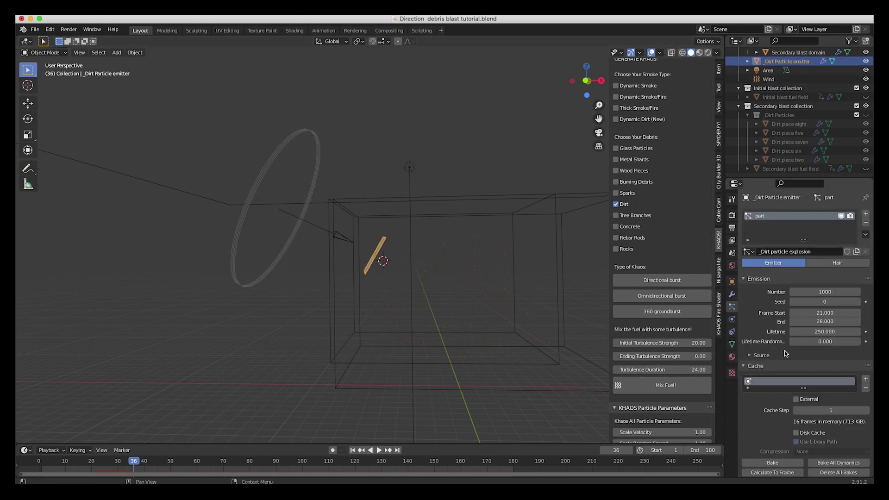
pyautogui.click(732, 307)
pyautogui.scroll(5, 781, 407)
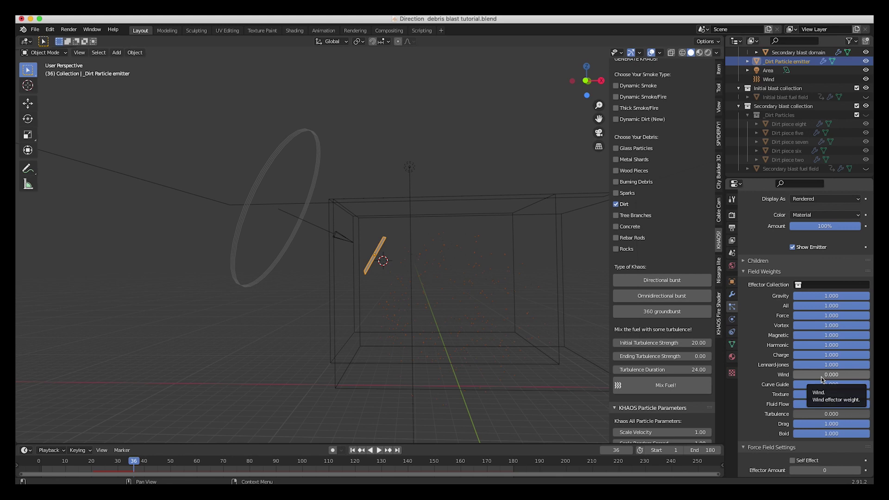
pyautogui.click(759, 273)
pyautogui.scroll(3, 324, 241)
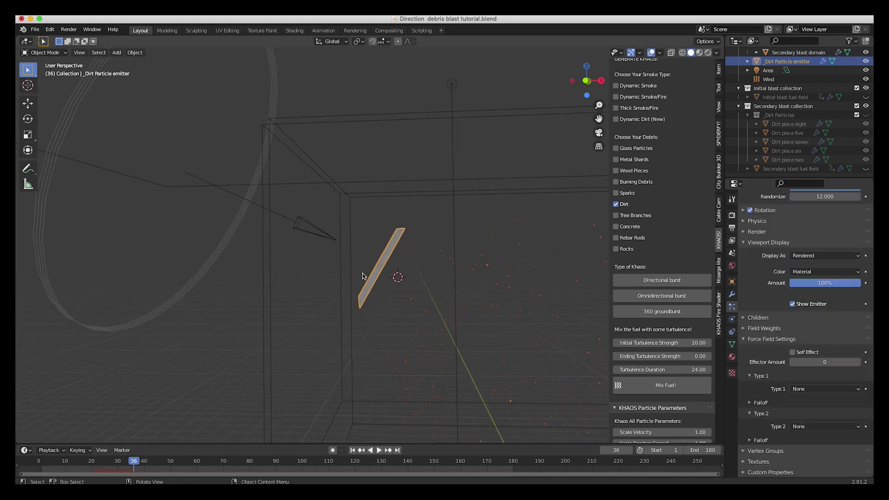
# Turn the viewport display of the Initial blast domain's fluid simulation back on
pyautogui.click(785, 97)
pyautogui.scroll(4, 786, 96)
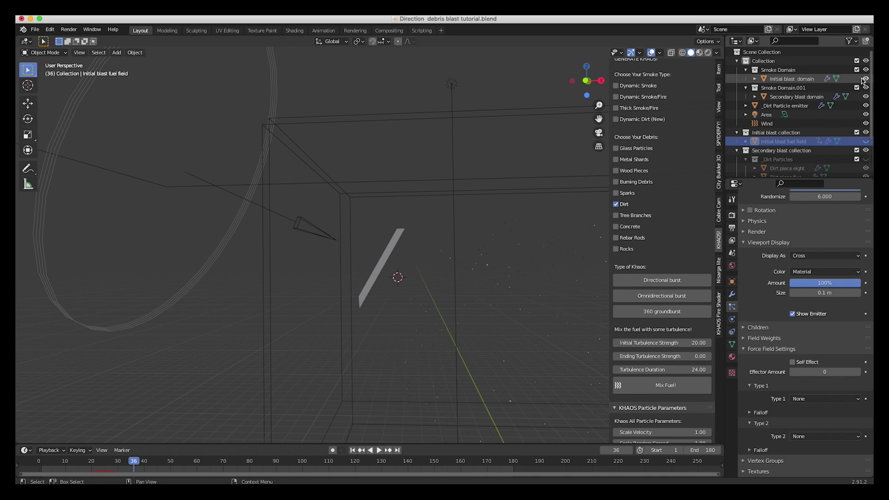
pyautogui.click(792, 79)
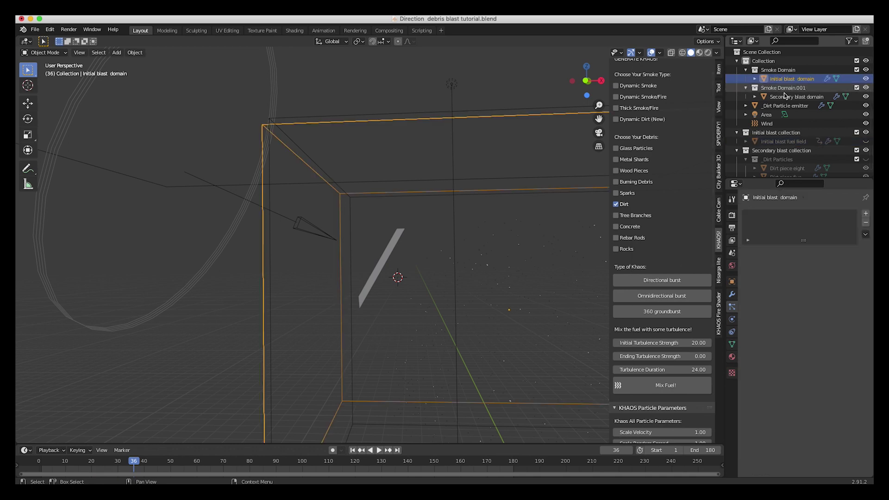
pyautogui.click(732, 319)
# Move the Dirt Particle emitter about 0.53 m toward the blast origin and scale it down to about half its size
pyautogui.click(388, 257)
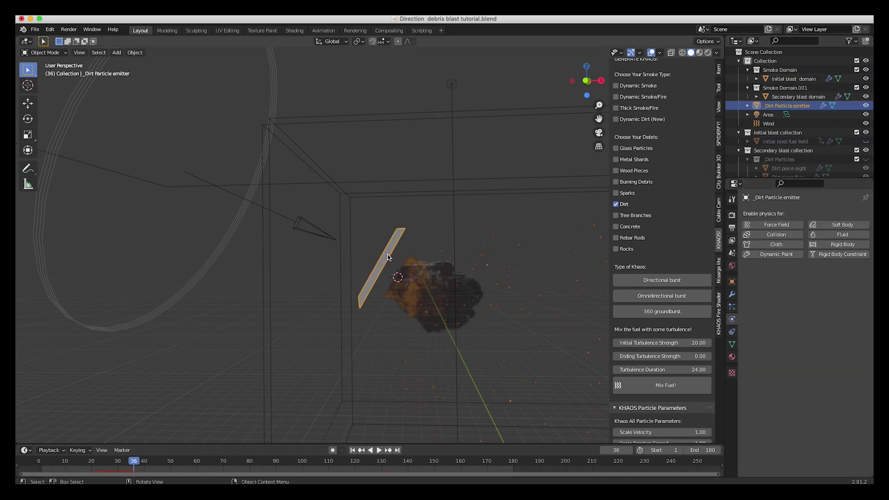
pyautogui.press('g')
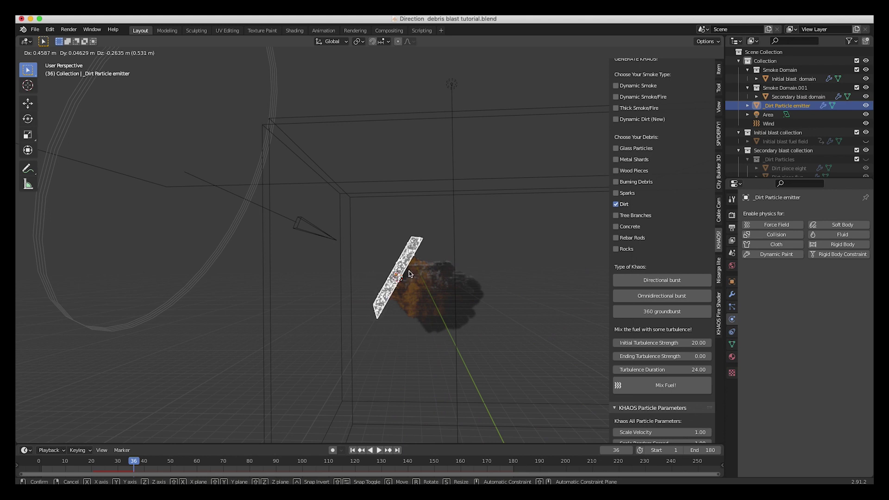
pyautogui.click(410, 271)
pyautogui.press('s')
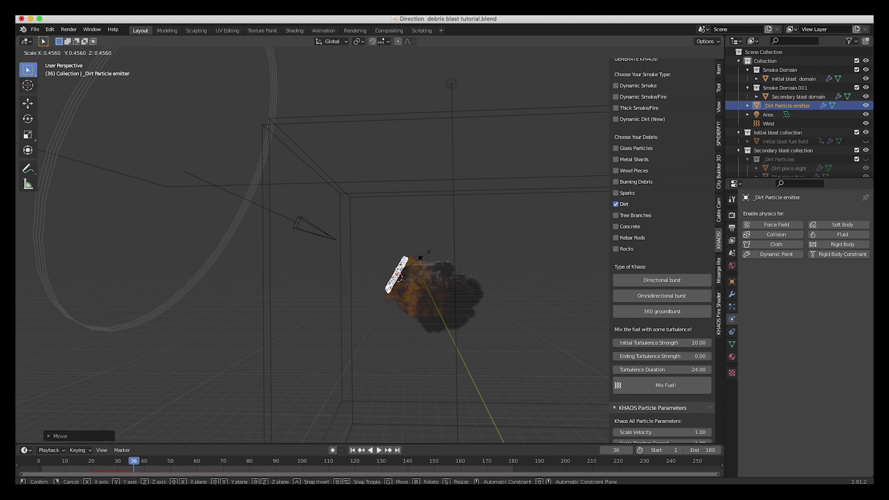
pyautogui.click(429, 254)
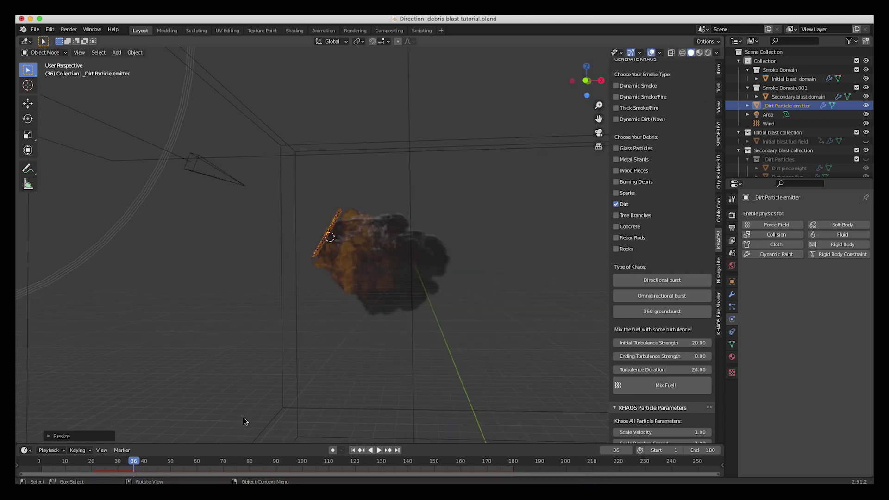
# Scrub the burst to frame 30 and set the dirt particle Number to 3000
pyautogui.moveTo(91, 460); pyautogui.dragTo(118, 464)
pyautogui.scroll(-2, 360, 311)
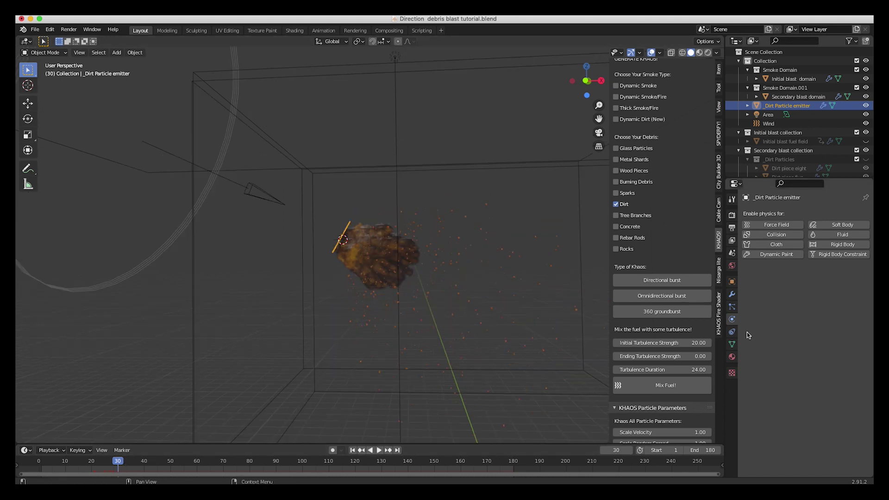
pyautogui.click(732, 307)
pyautogui.click(822, 292)
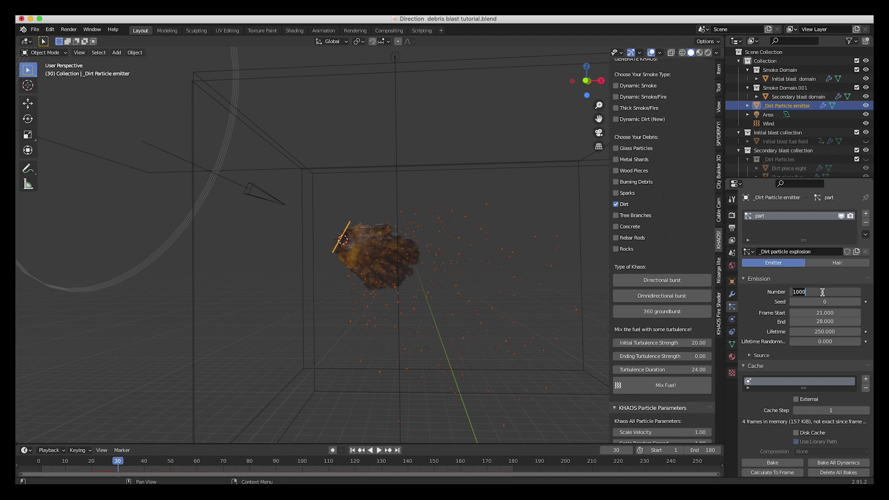
pyautogui.write('3')
pyautogui.press('Return')
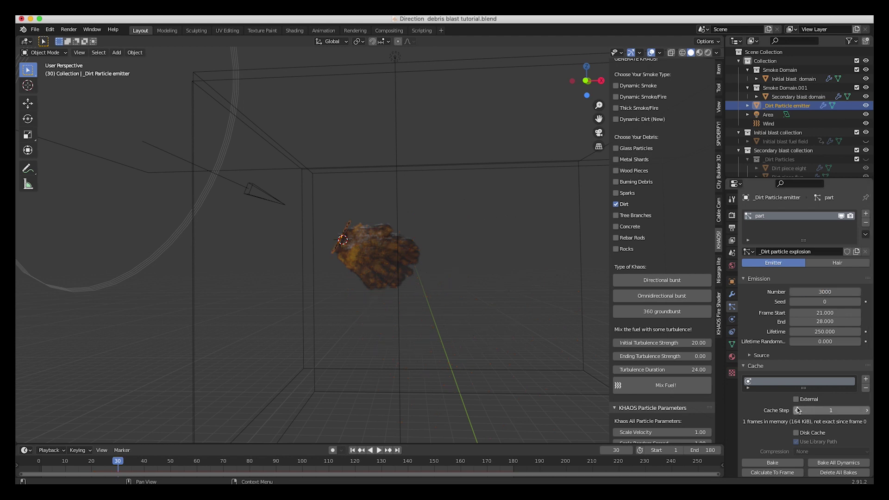
# Set the dirt particles' Normal velocity to 6 m/s and velocity Randomize to 6, and replay the burst
pyautogui.scroll(-5, 750, 296)
pyautogui.click(749, 291)
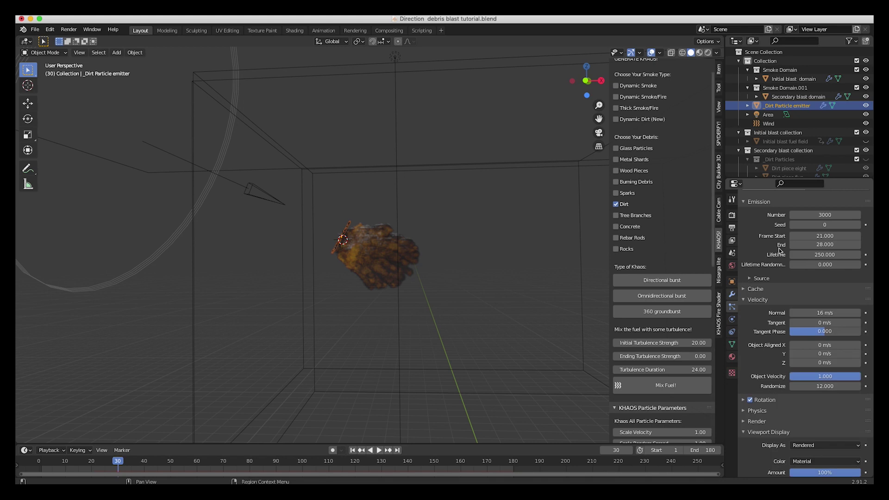
pyautogui.click(820, 311)
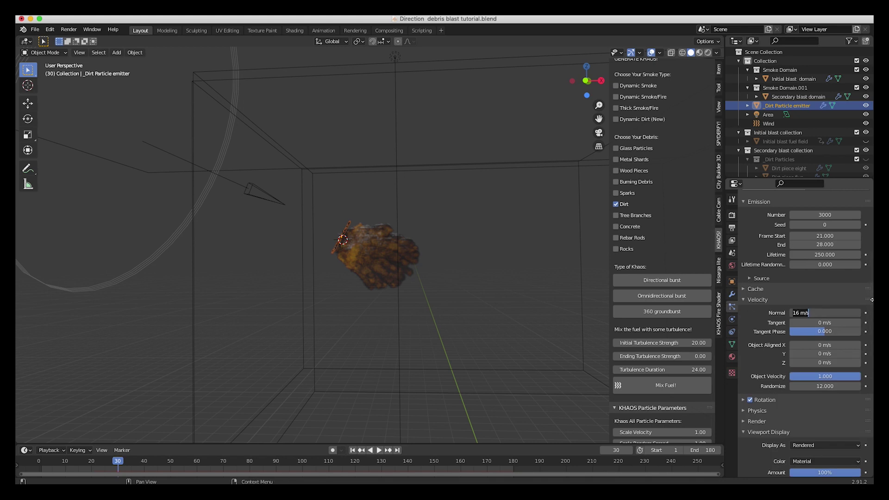
pyautogui.write('6')
pyautogui.press('Return')
pyautogui.click(822, 386)
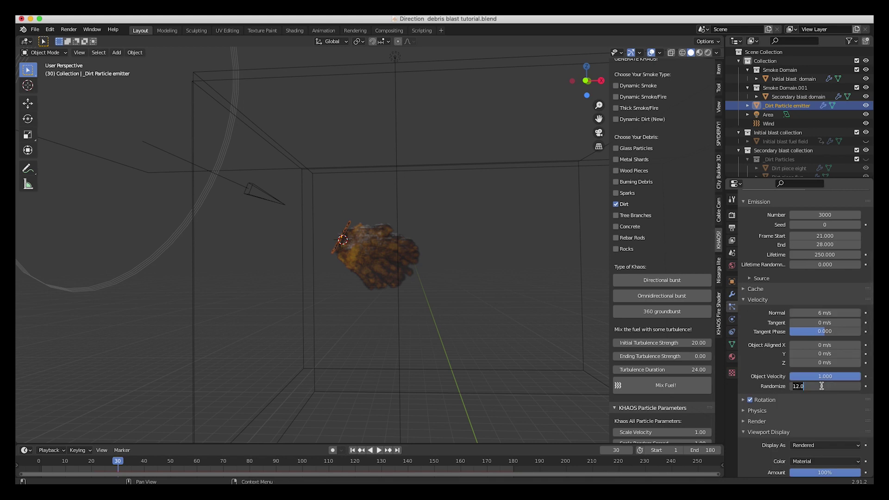
pyautogui.write('6')
pyautogui.press('Return')
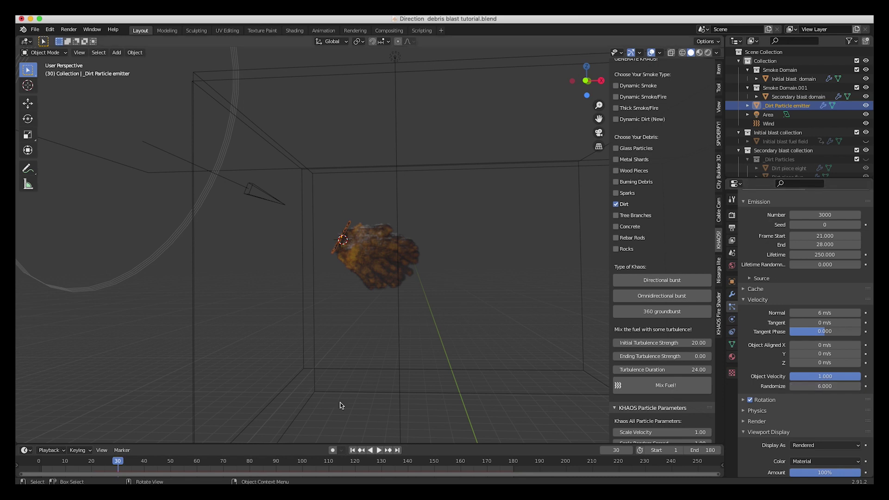
pyautogui.click(379, 450)
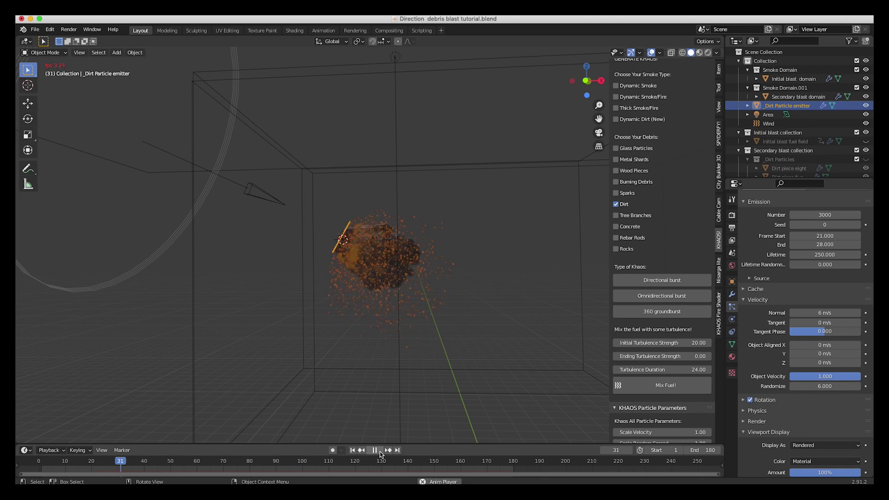
pyautogui.click(380, 451)
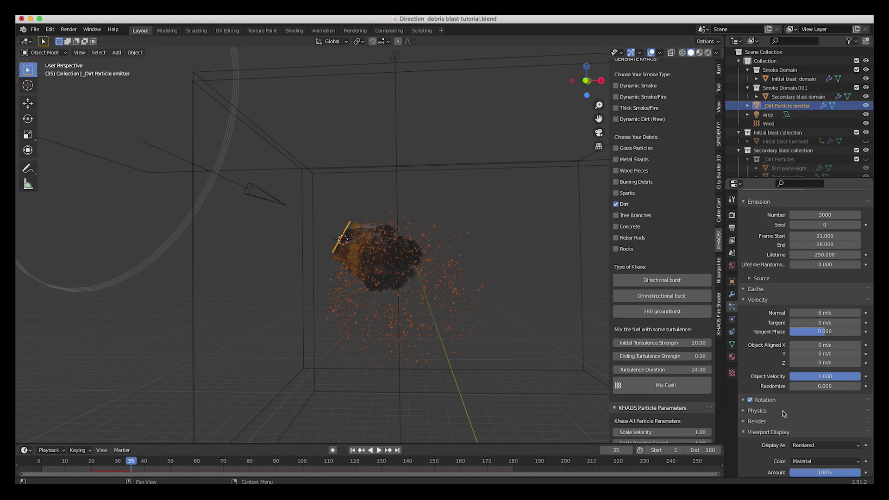
# Set the dirt particles' physics forces to a Drag of 0.5 and a Damp of 0.04
pyautogui.scroll(-3, 784, 414)
pyautogui.click(760, 351)
pyautogui.scroll(-2, 761, 413)
pyautogui.click(824, 390)
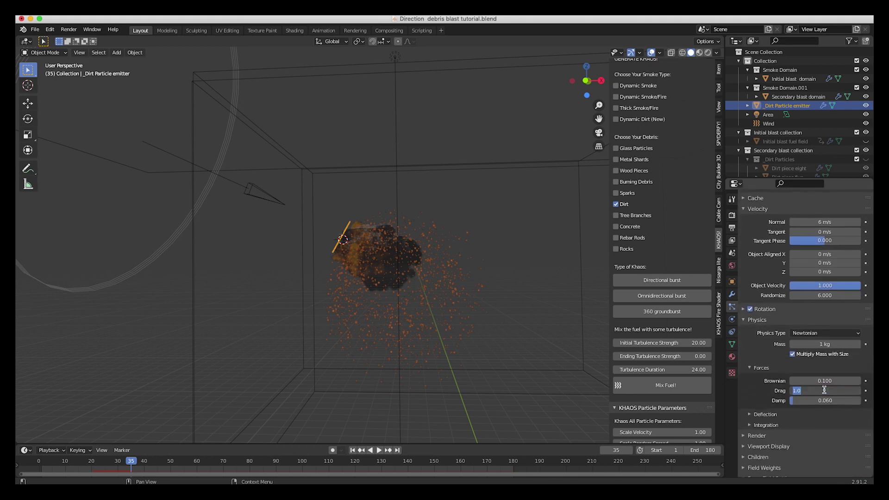
pyautogui.write('0.5')
pyautogui.press('Return')
pyautogui.click(821, 400)
pyautogui.click(821, 401)
pyautogui.press('Return')
# Set the dirt particles' velocity Randomize to 4 and replay the burst from the start
pyautogui.click(823, 295)
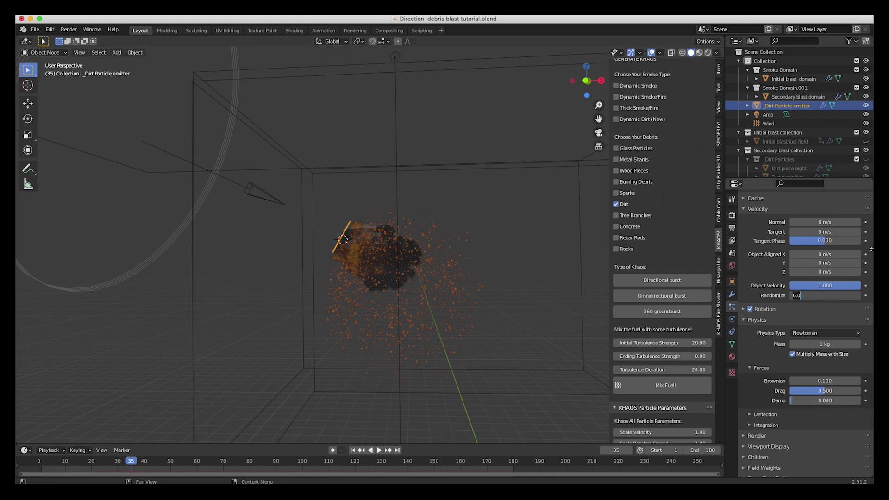
pyautogui.write('4')
pyautogui.press('Return')
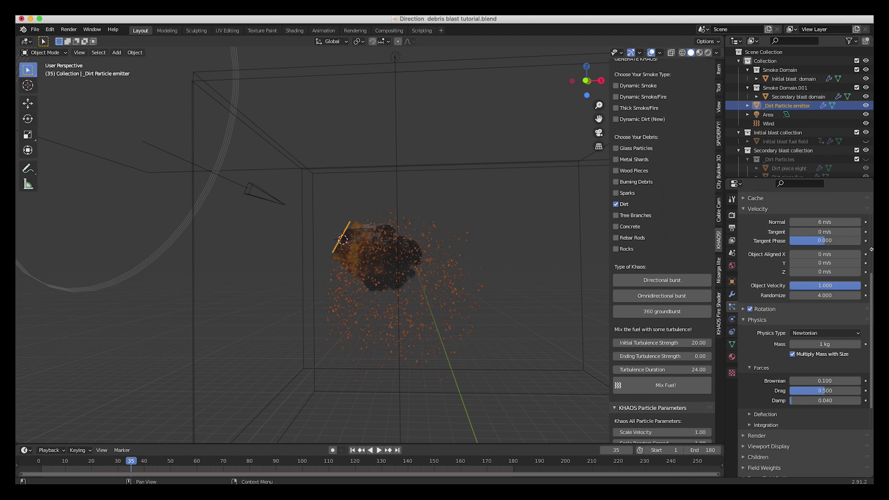
pyautogui.hotkey('shift', 'Left')
pyautogui.press('space')
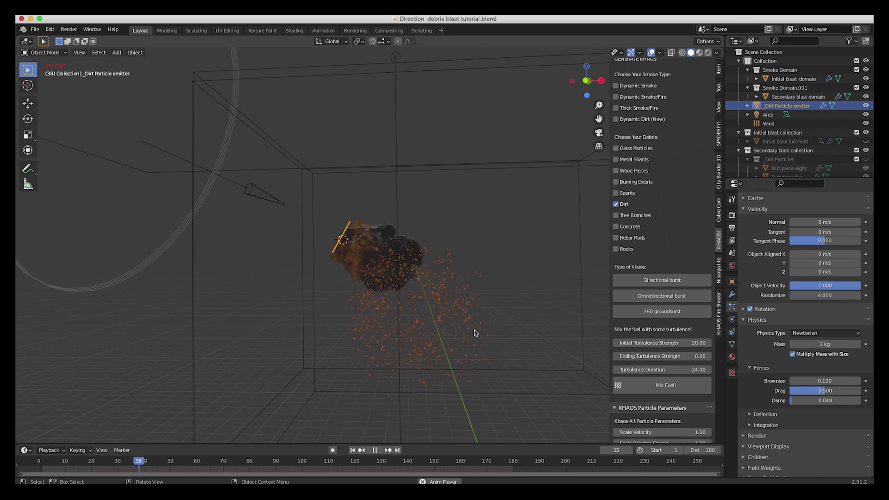
pyautogui.press('space')
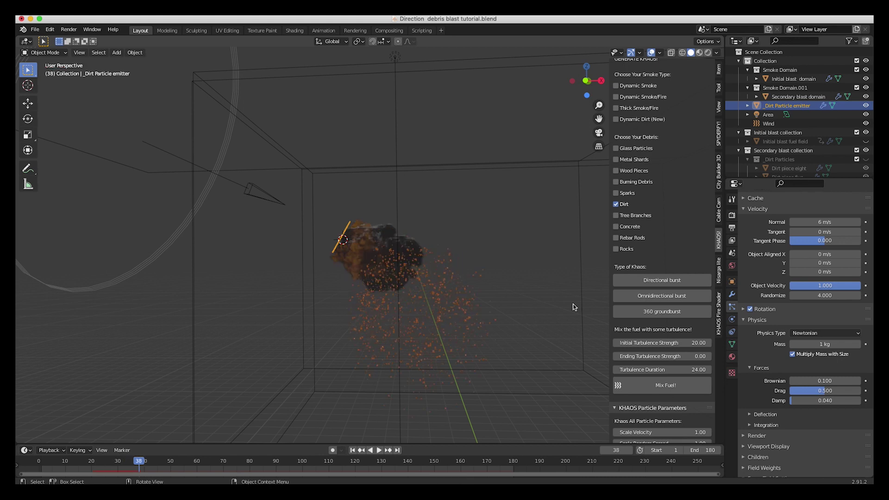
# Set the dirt particles' Damp to 0.02 and replay the burst from the first frame
pyautogui.click(827, 401)
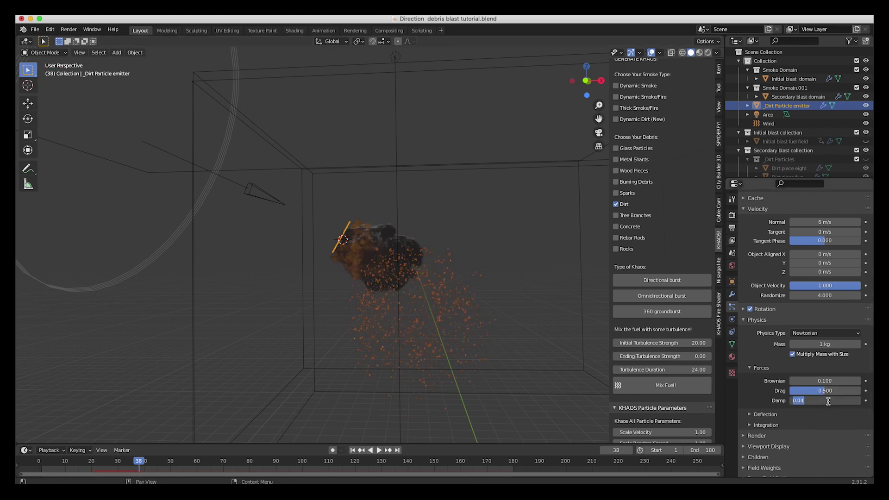
pyautogui.press('BackSpace')
pyautogui.write('2')
pyautogui.press('Return')
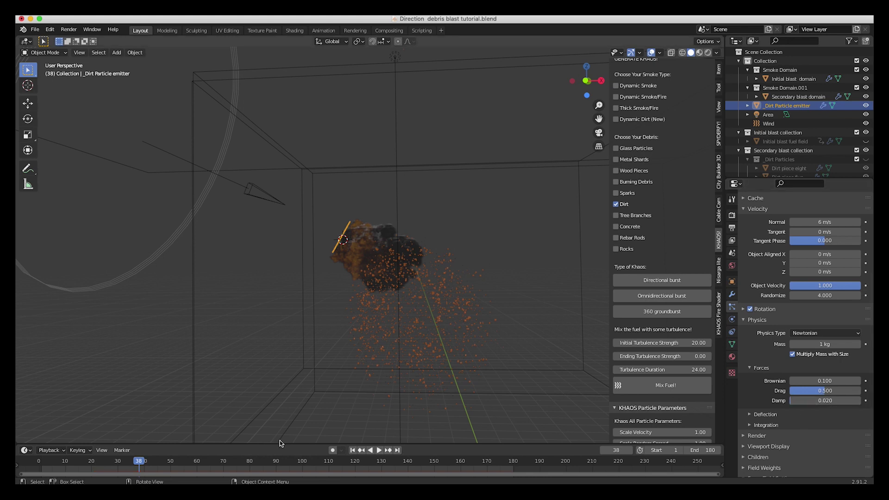
pyautogui.click(352, 451)
pyautogui.click(379, 450)
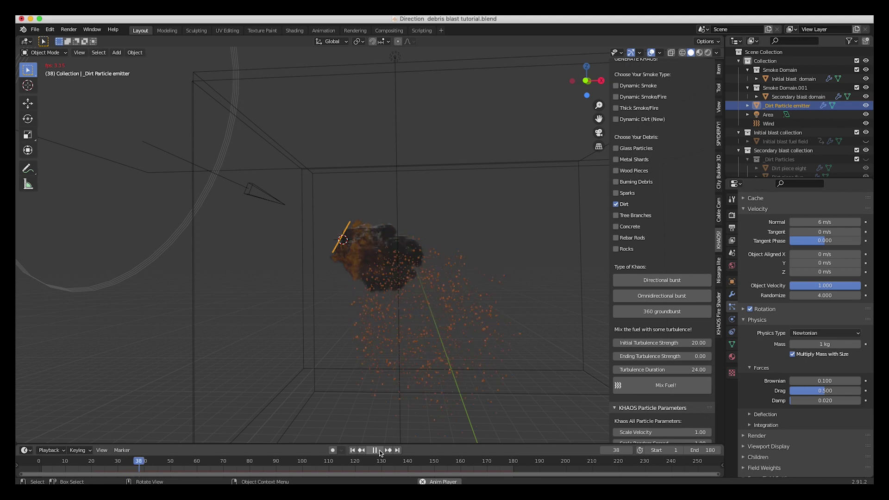
pyautogui.press('space')
# Rotate the Dirt Particle emitter slightly toward upright and nudge it by about 0.05 m
pyautogui.press('r')
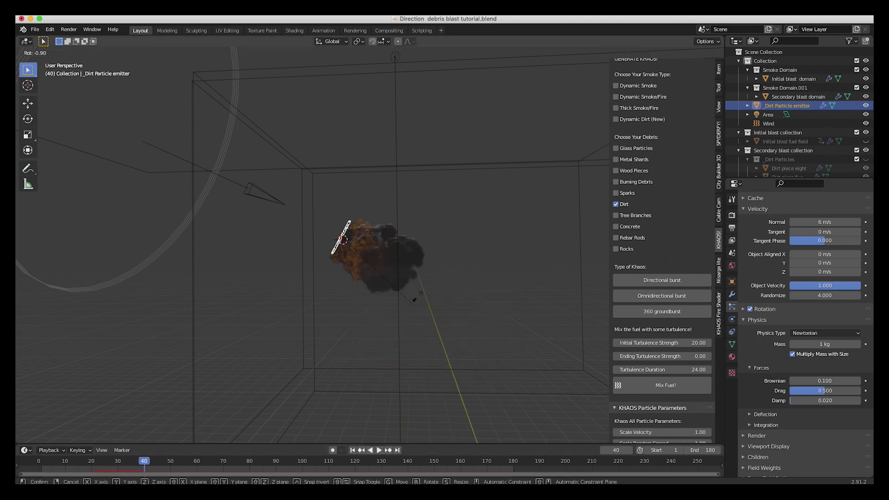
pyautogui.click(419, 296)
pyautogui.press('g')
pyautogui.click(413, 298)
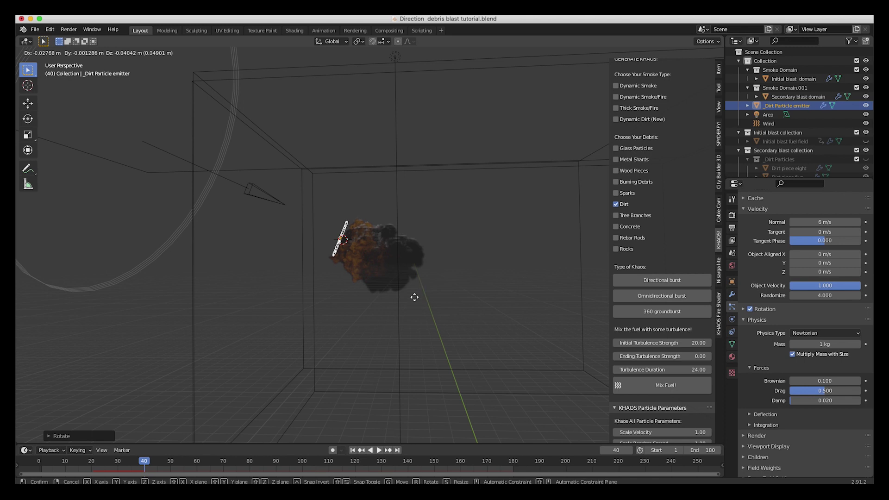
# Set the dirt particles' Drag to 0.2 and replay the burst to check the spread
pyautogui.click(820, 391)
pyautogui.press('Return')
pyautogui.click(819, 391)
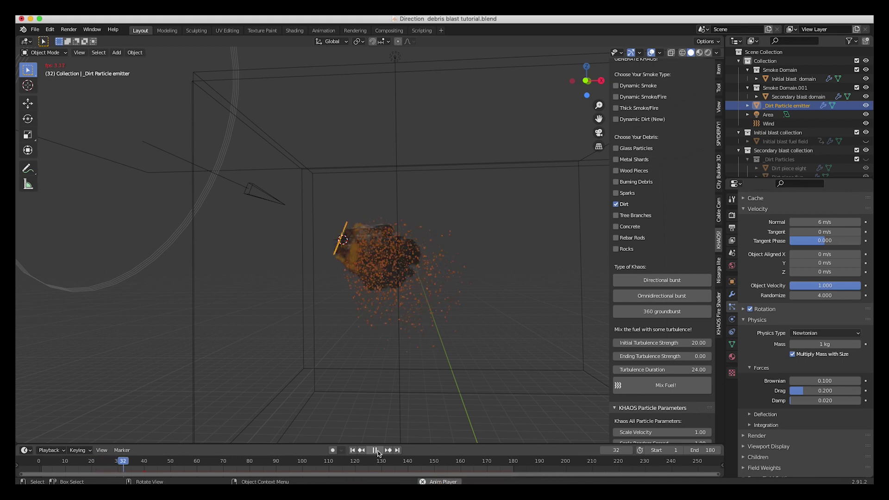
pyautogui.click(378, 452)
# Set the dirt particles' Normal velocity to 10 m/s and replay the burst from the first frame
pyautogui.click(816, 221)
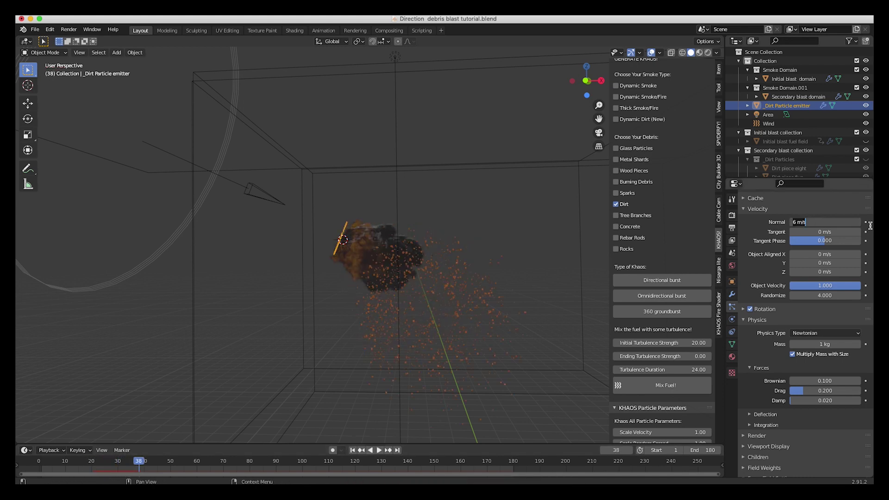
pyautogui.write('10')
pyautogui.press('Return')
pyautogui.click(353, 450)
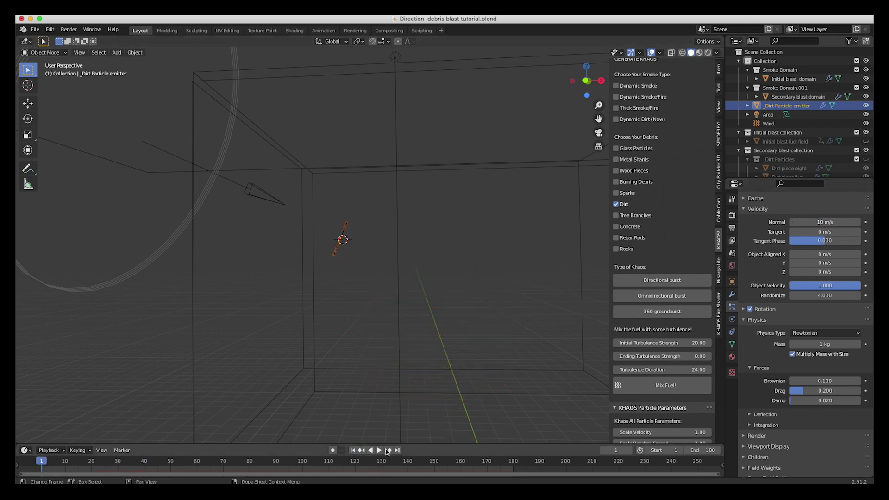
pyautogui.click(379, 450)
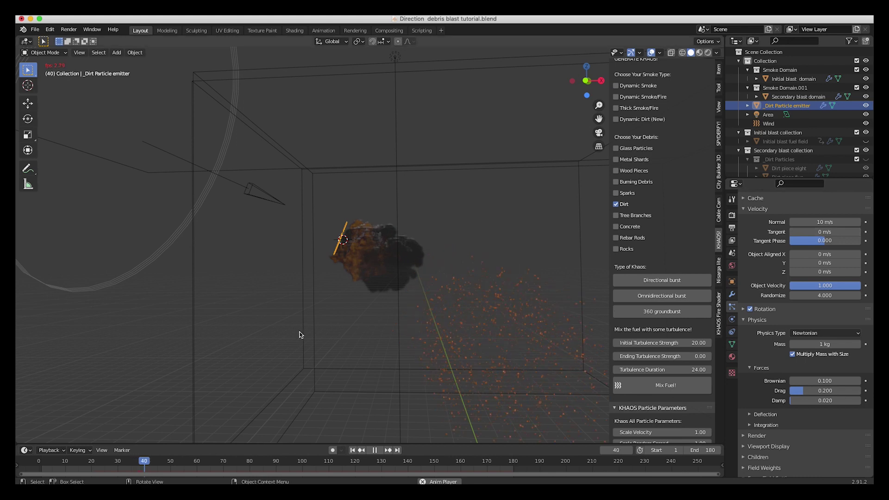
pyautogui.press('space')
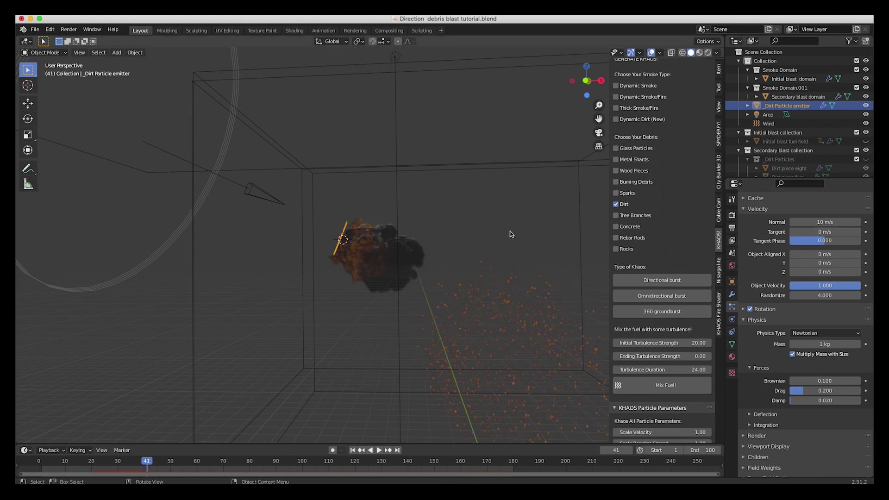
# Set the dirt particles' emission End frame to 25 and replay the burst from the first frame
pyautogui.scroll(8, 829, 296)
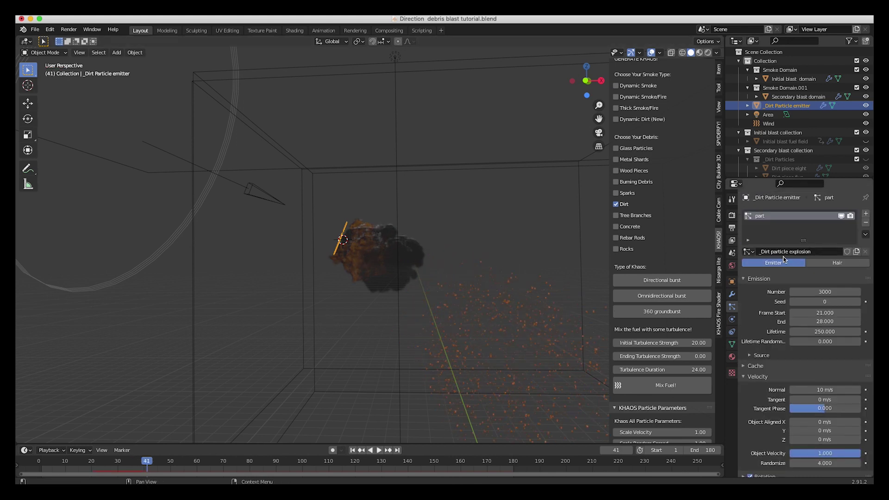
pyautogui.click(827, 309)
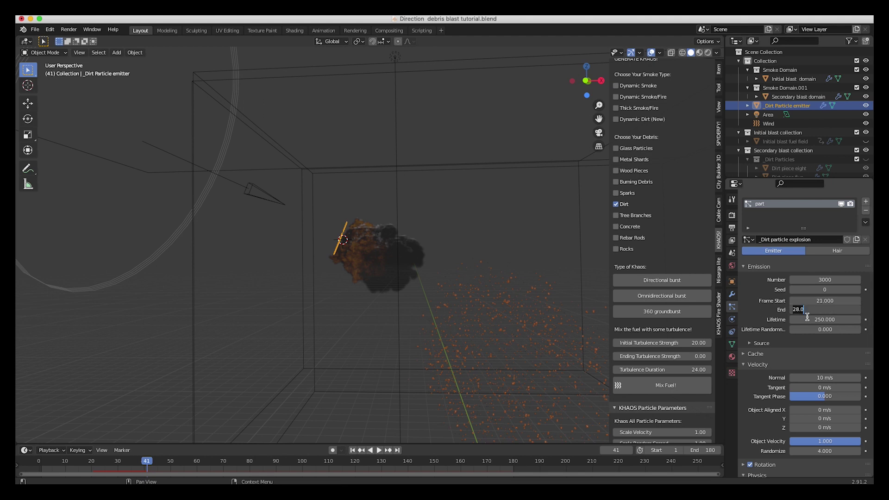
pyautogui.write('25')
pyautogui.press('Return')
pyautogui.click(353, 451)
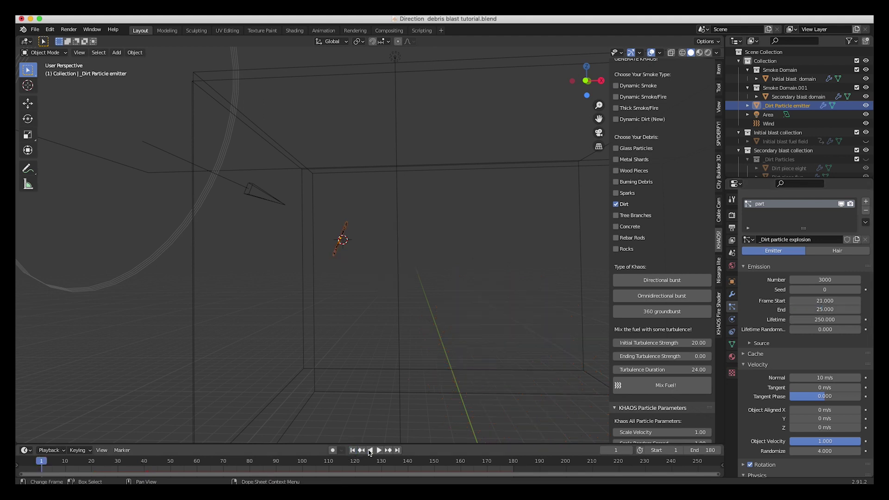
pyautogui.click(379, 451)
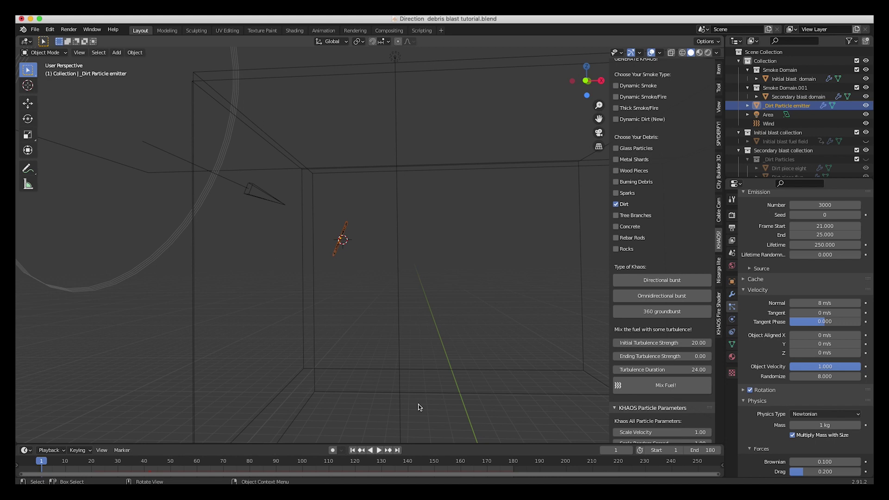
# Set the dirt particles' velocity to Normal 7 m/s and Randomize 6, and start replaying the burst
pyautogui.press('space')
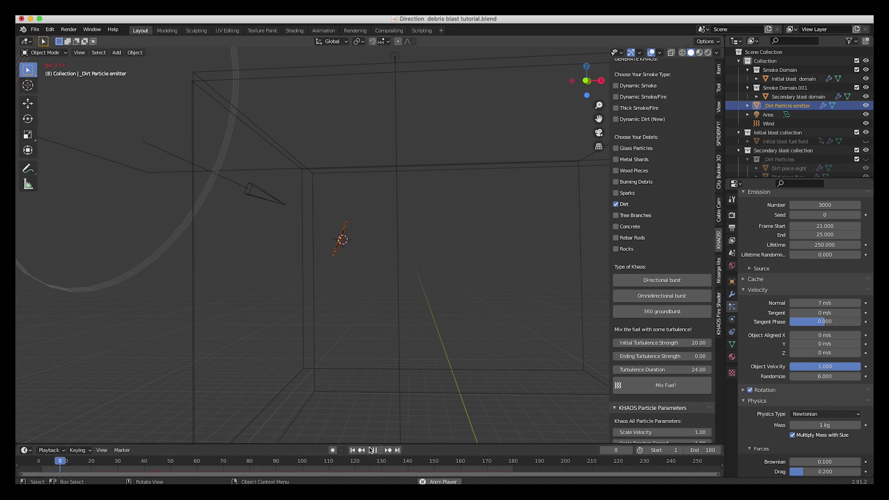
pyautogui.click(374, 450)
# Reveal the dirt particles' Render settings and play the burst on to about frame 32
pyautogui.scroll(-8, 789, 387)
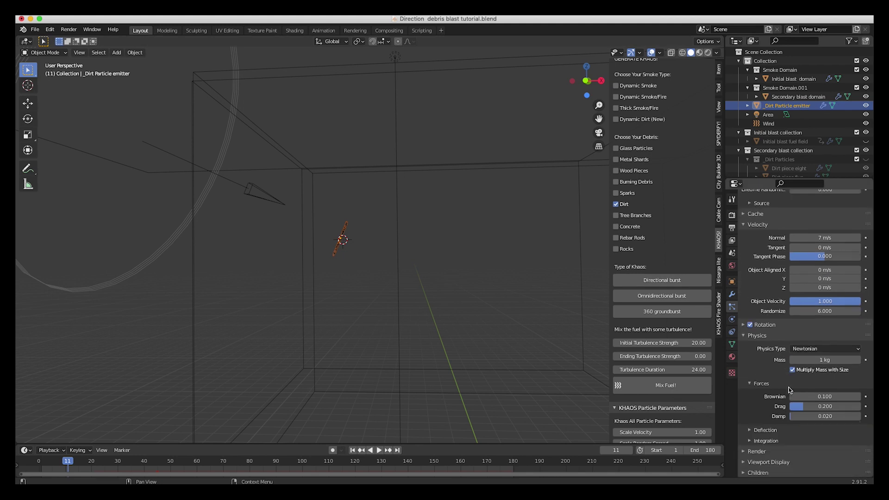
pyautogui.click(751, 374)
pyautogui.scroll(-3, 818, 363)
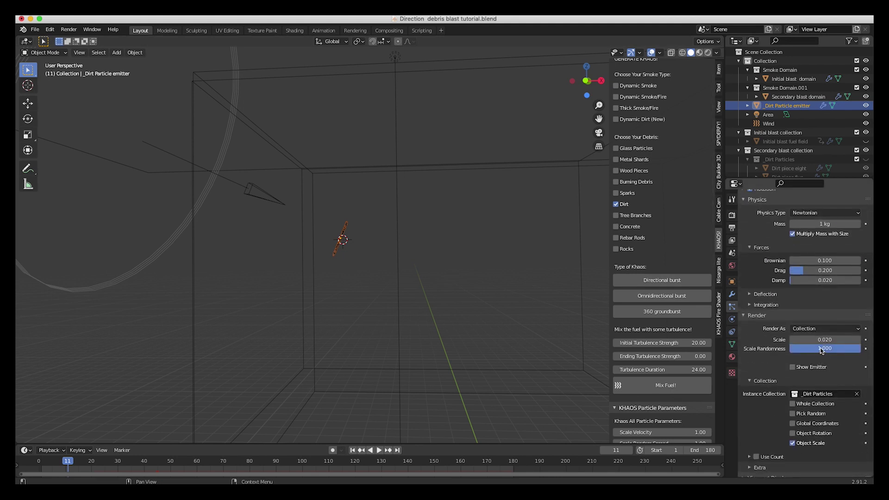
pyautogui.click(379, 450)
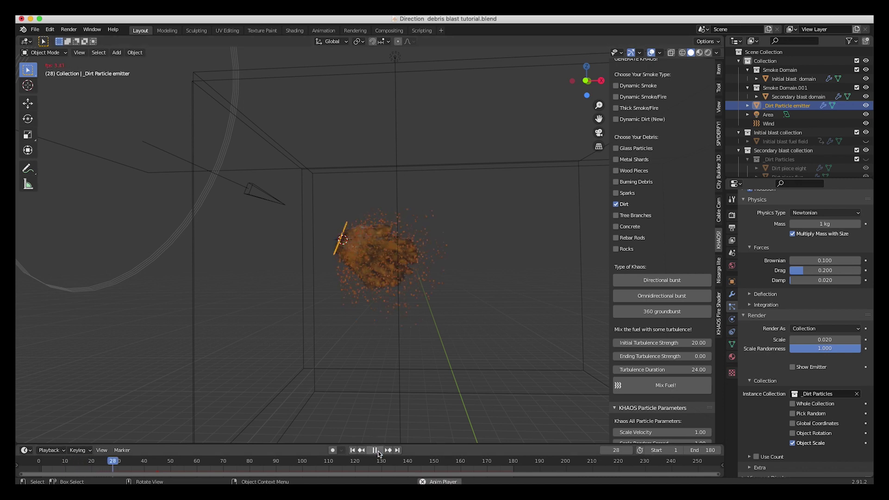
pyautogui.click(375, 450)
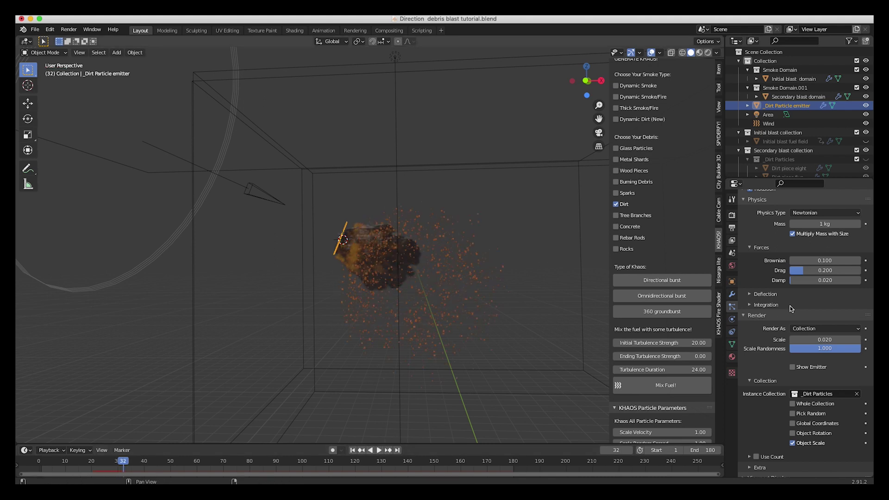
# Examine the Initial blast fuel field's particle settings and the Secondary blast domain's fluid settings, and compare the dirt with the smoke around frame 35
pyautogui.scroll(6, 829, 250)
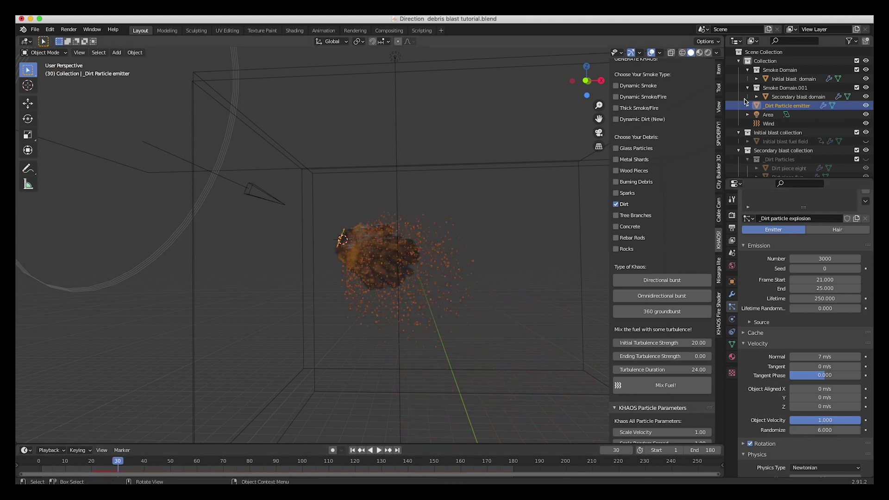
pyautogui.click(786, 141)
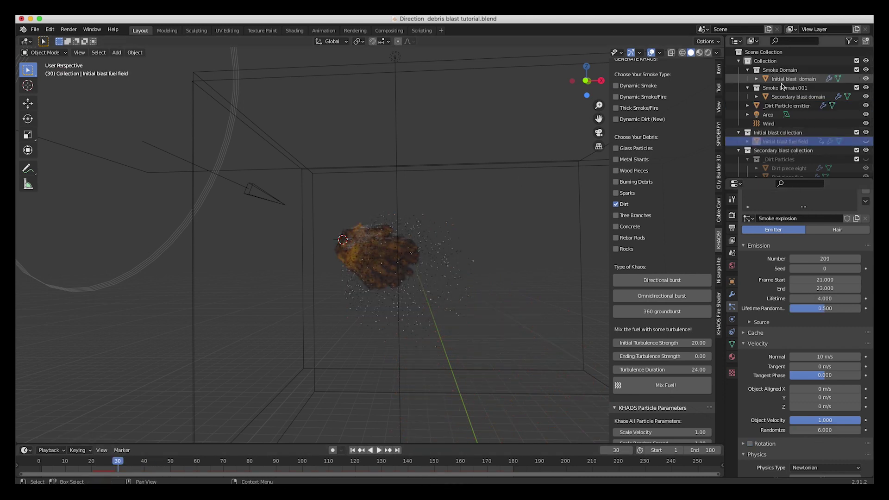
pyautogui.click(797, 97)
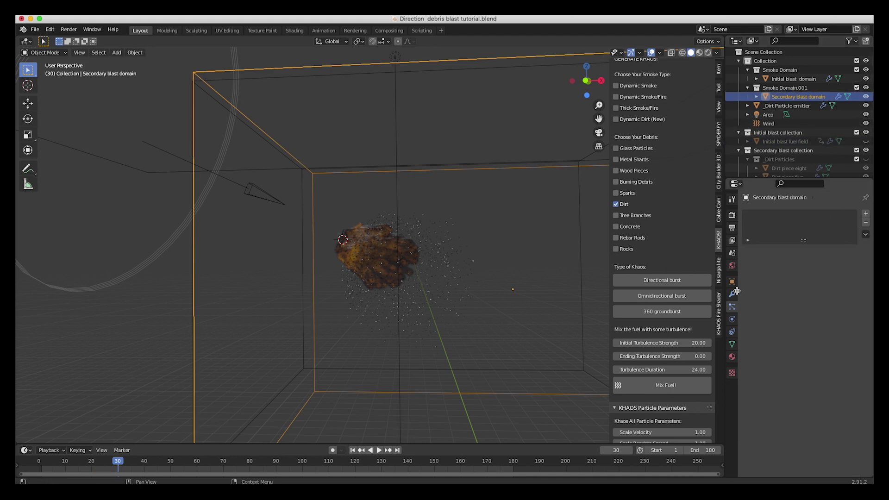
pyautogui.click(732, 319)
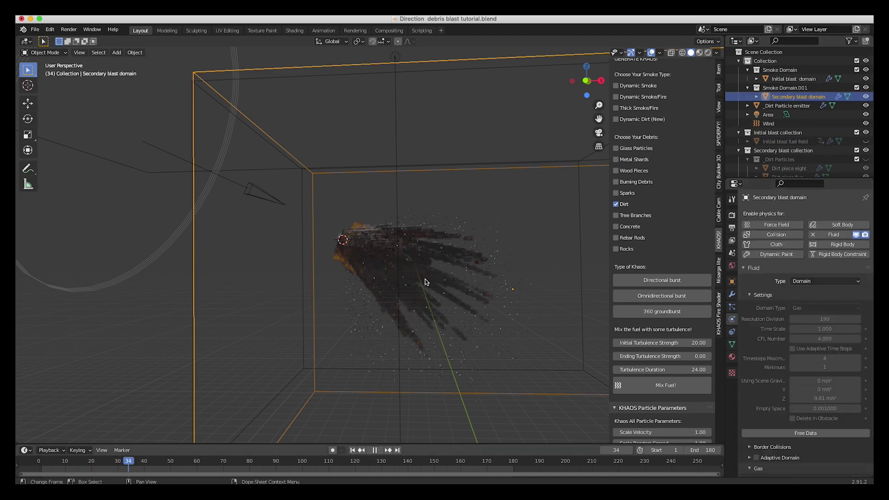
pyautogui.press('space')
pyautogui.moveTo(426, 281); pyautogui.dragTo(463, 258, button='middle')
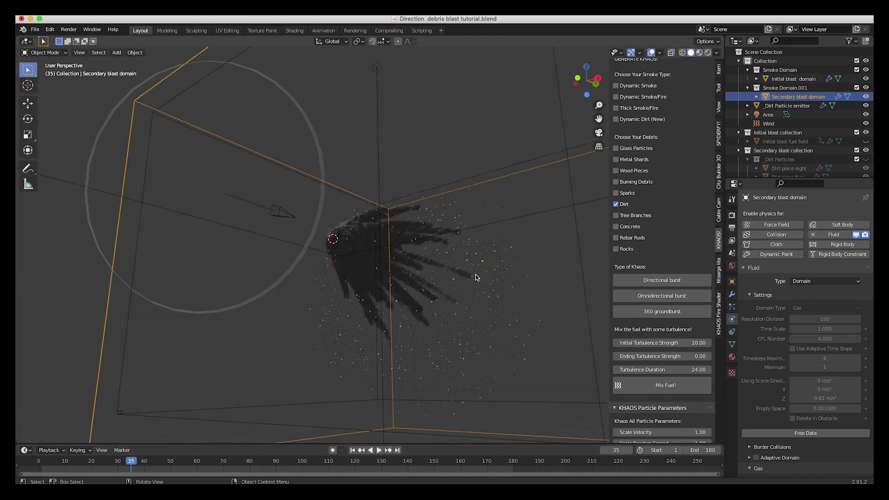
pyautogui.moveTo(445, 335); pyautogui.dragTo(445, 333, button='middle')
# Move the Dirt Particle emitter about 0.12 m back from the blast origin
pyautogui.click(341, 239)
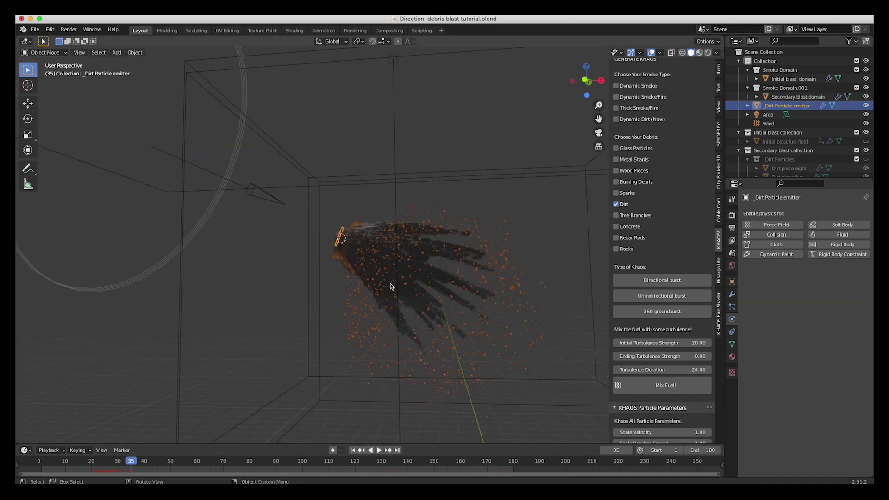
pyautogui.press('g')
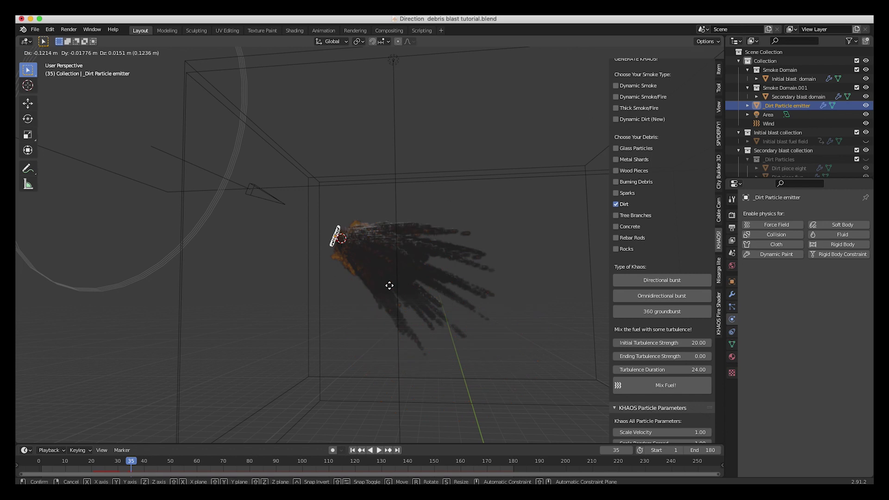
pyautogui.click(389, 285)
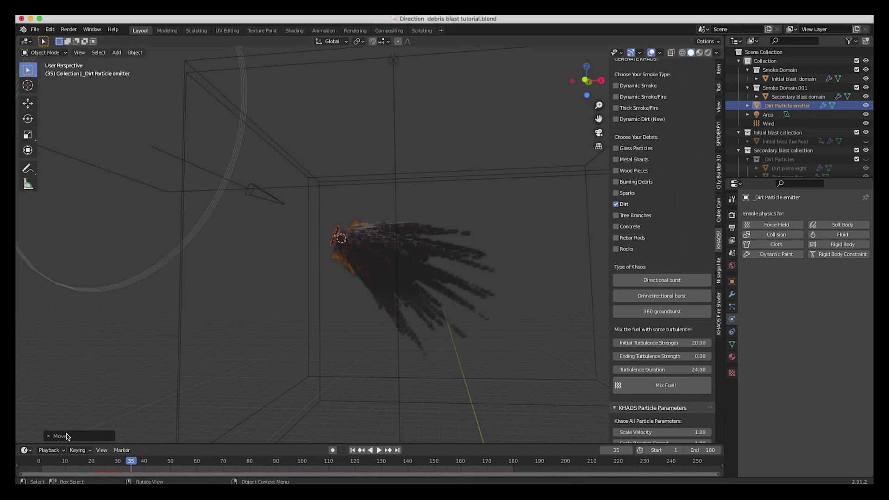
# Generate a directional burst of Rebar Rods instead of Dirt at frame 20 and rotate its emitter to follow the blast direction
pyautogui.click(92, 462)
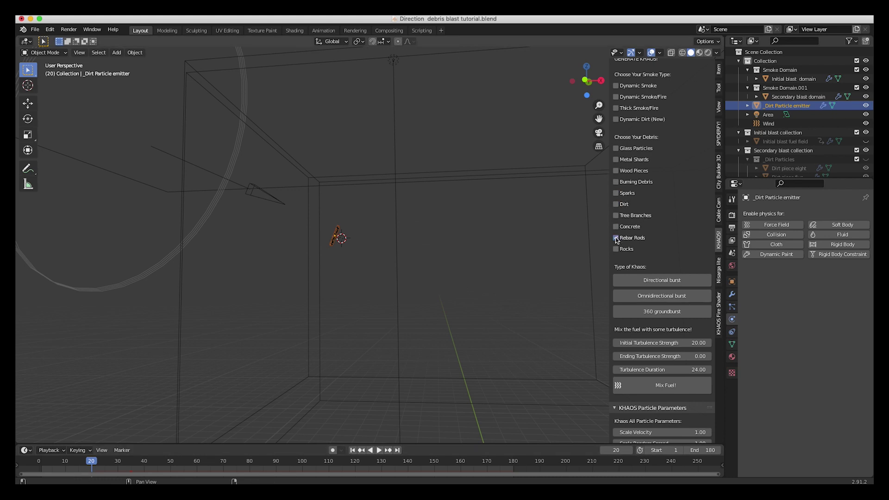
pyautogui.click(653, 280)
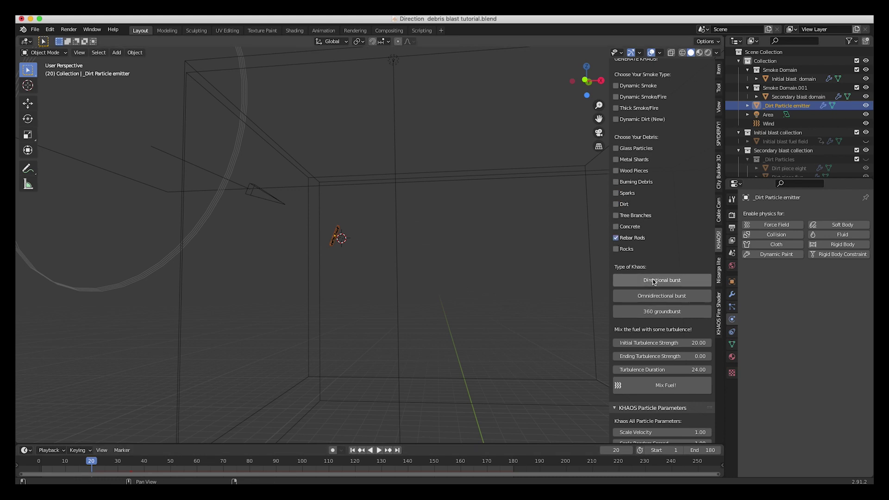
pyautogui.press('r')
pyautogui.click(482, 208)
# Set the Wind field weight of the rebar particles to 0 and play briefly to frame 23
pyautogui.click(732, 307)
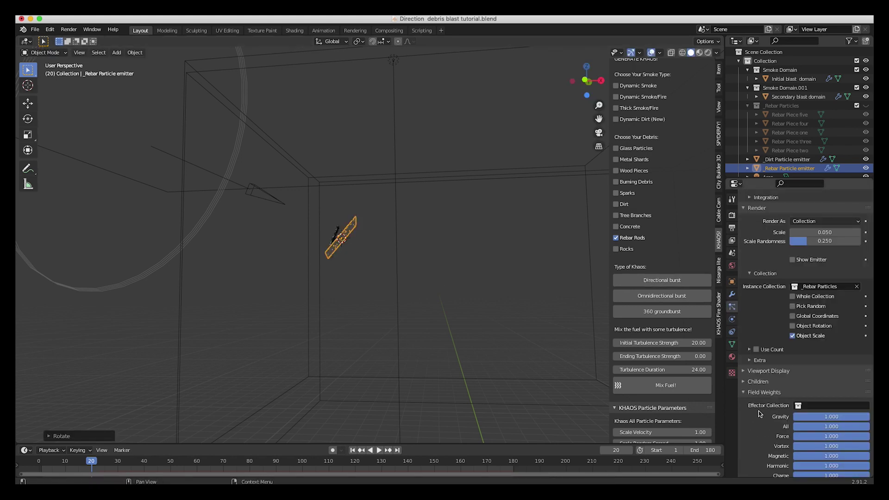
pyautogui.scroll(-5, 760, 420)
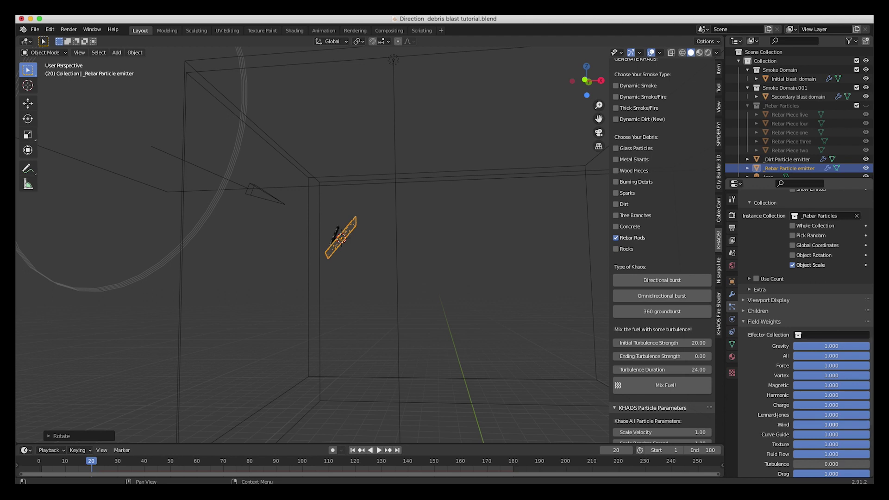
pyautogui.moveTo(831, 424); pyautogui.dragTo(794, 424)
pyautogui.press('space')
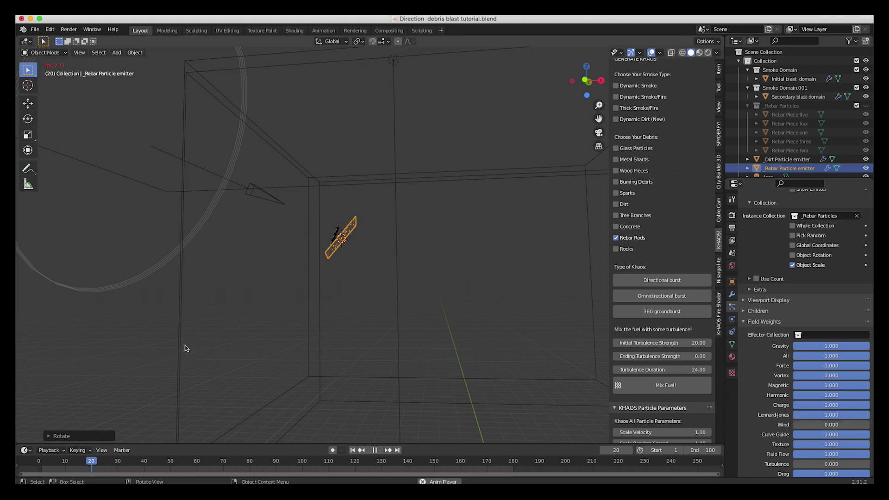
pyautogui.press('space')
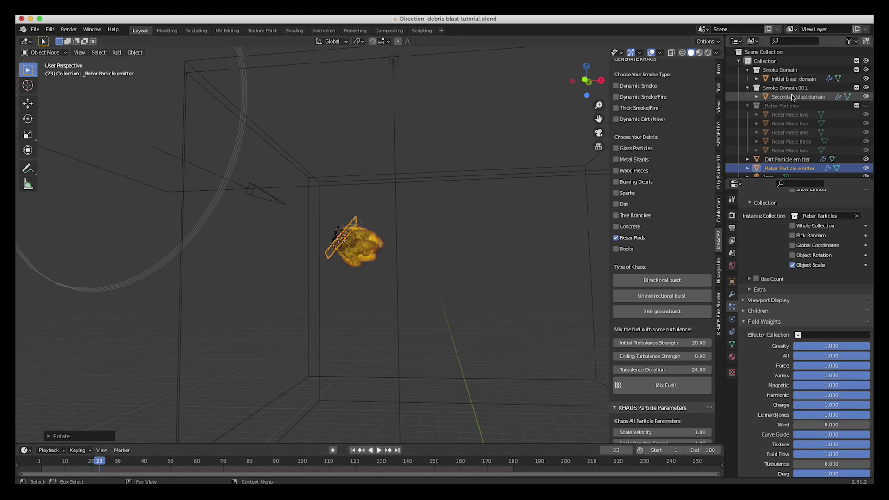
# Hide the Secondary blast domain and the Initial blast domain in the viewport
pyautogui.click(860, 97)
pyautogui.click(866, 96)
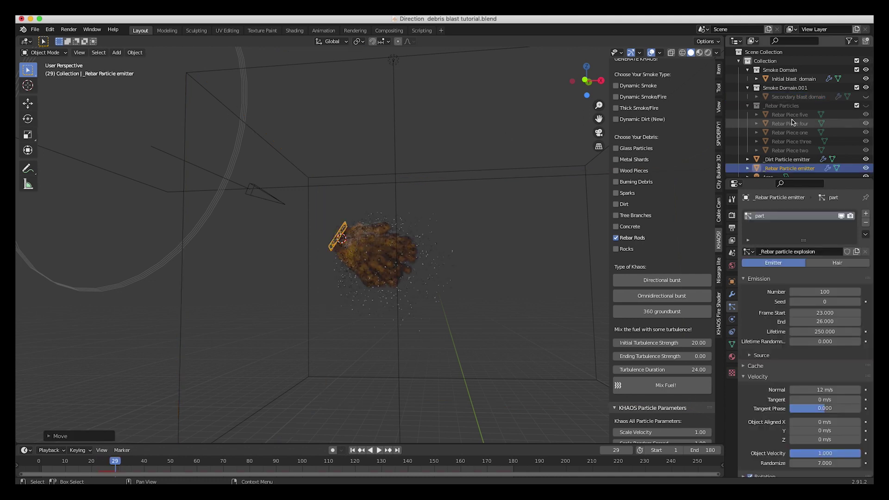
pyautogui.click(793, 79)
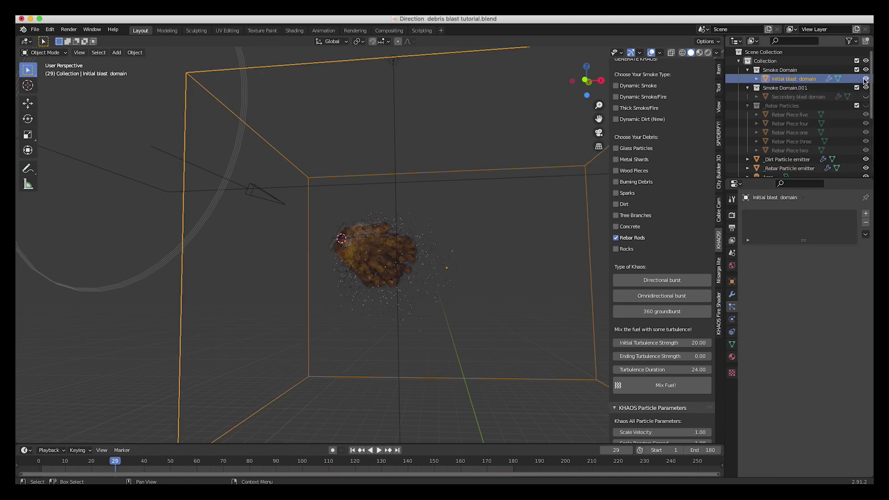
pyautogui.click(865, 79)
# Move, scale down and rotate the Rebar Particle emitter so it sits just behind and parallel to the Dirt Particle emitter
pyautogui.moveTo(342, 214); pyautogui.dragTo(323, 233, button='middle')
pyautogui.click(334, 229)
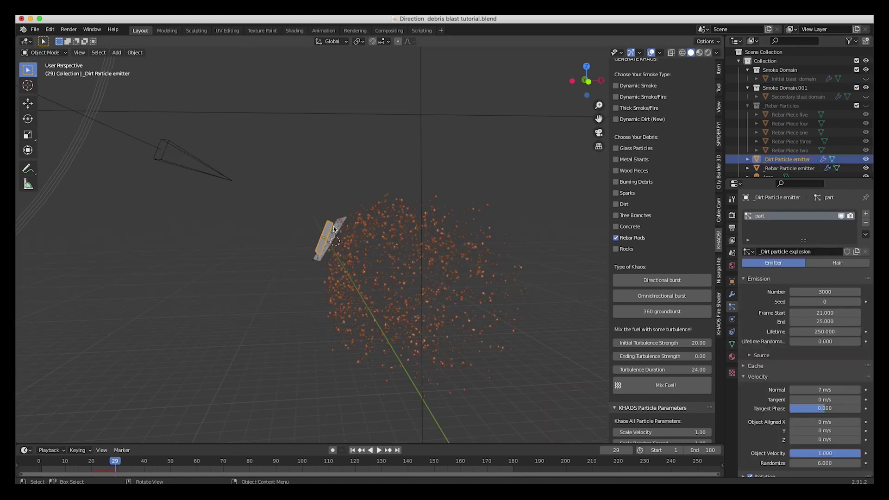
pyautogui.click(336, 228)
pyautogui.press('g')
pyautogui.click(343, 232)
pyautogui.press('s')
pyautogui.click(371, 220)
pyautogui.press('r')
pyautogui.click(384, 207)
pyautogui.press('r')
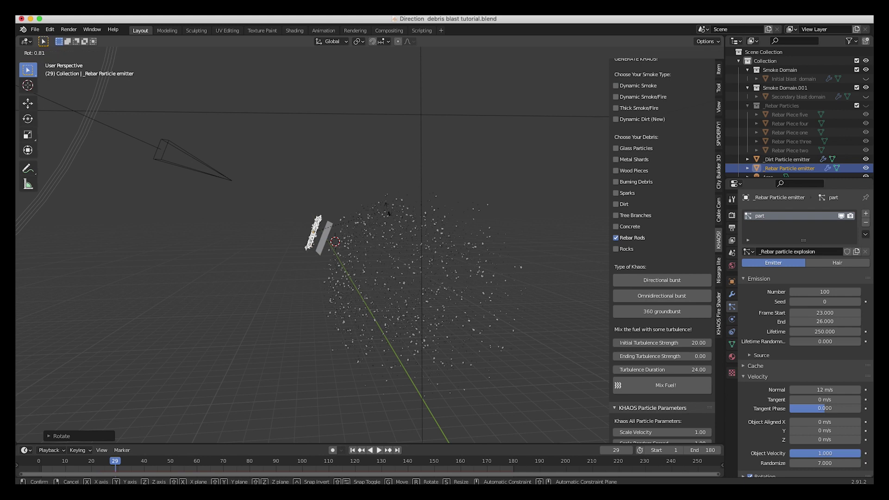
pyautogui.click(385, 207)
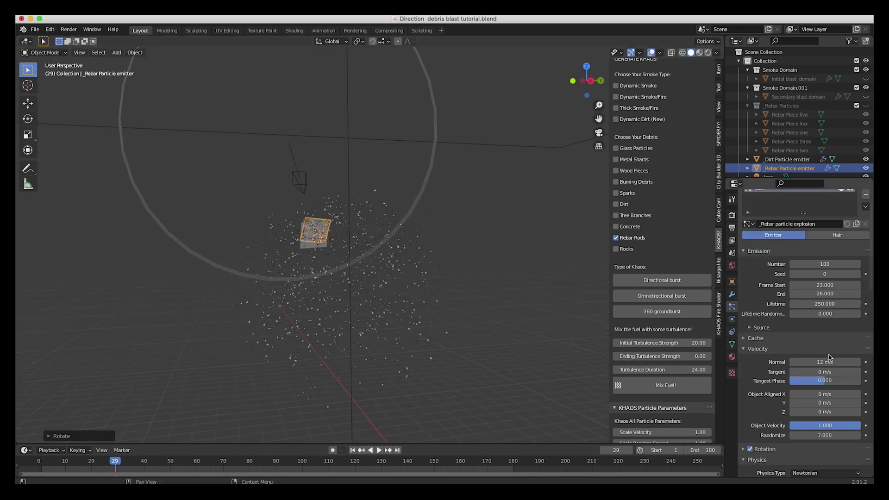
# Set the rebar particles' velocity Randomize to 10 and replay the burst to about frame 26
pyautogui.click(816, 435)
pyautogui.write('7.0')
pyautogui.write('10')
pyautogui.press('Return')
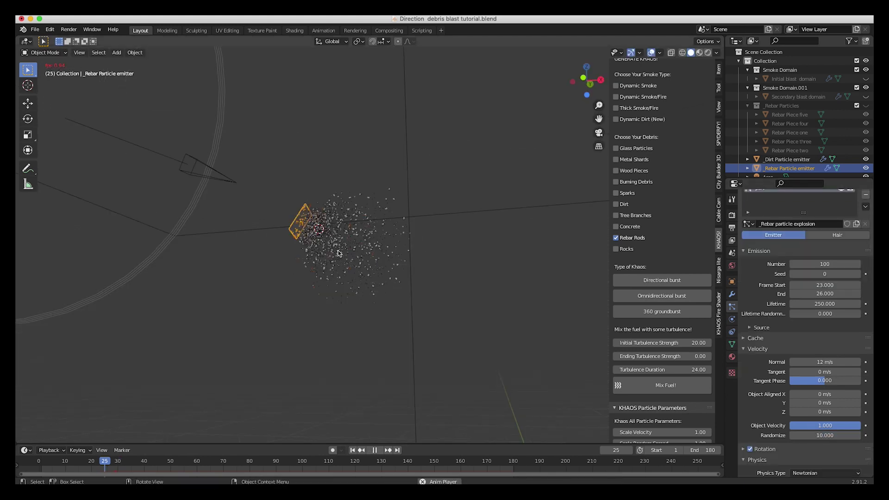
pyautogui.press('space')
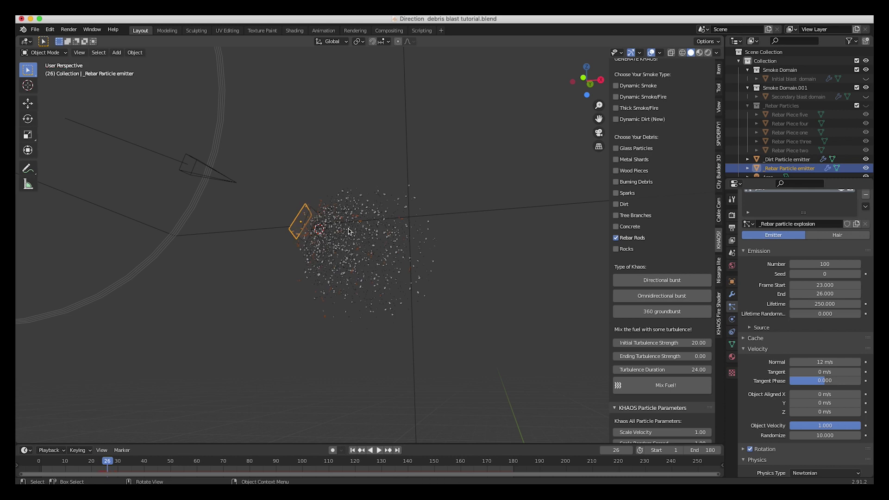
# Set the number of rebar particles to 500, replay the burst and scrub back to frame 21
pyautogui.click(829, 264)
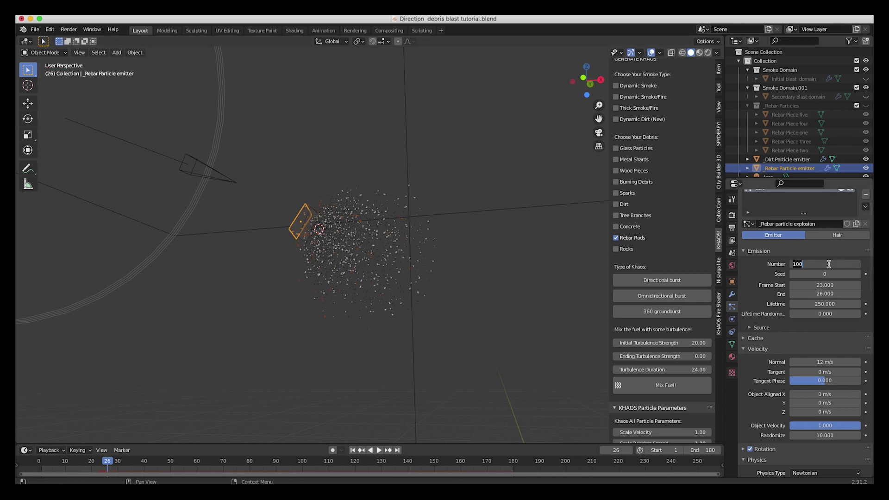
pyautogui.press('Return')
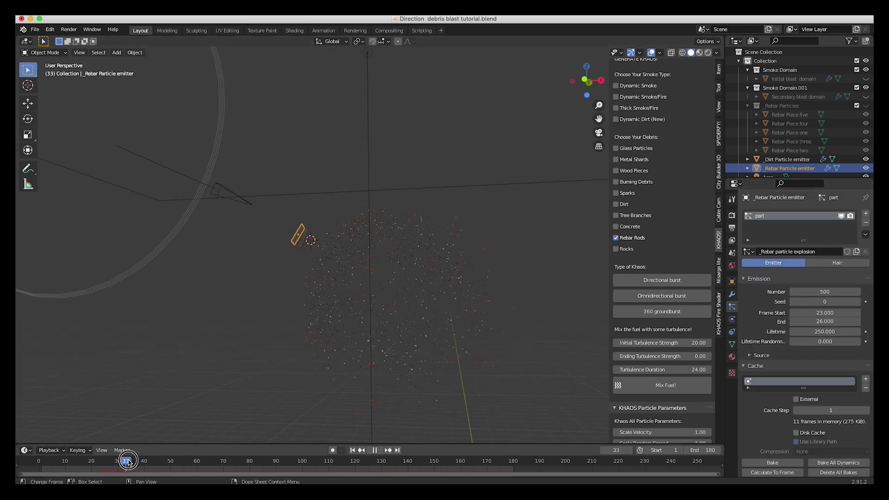
pyautogui.moveTo(128, 464); pyautogui.dragTo(95, 467)
pyautogui.scroll(2, 256, 240)
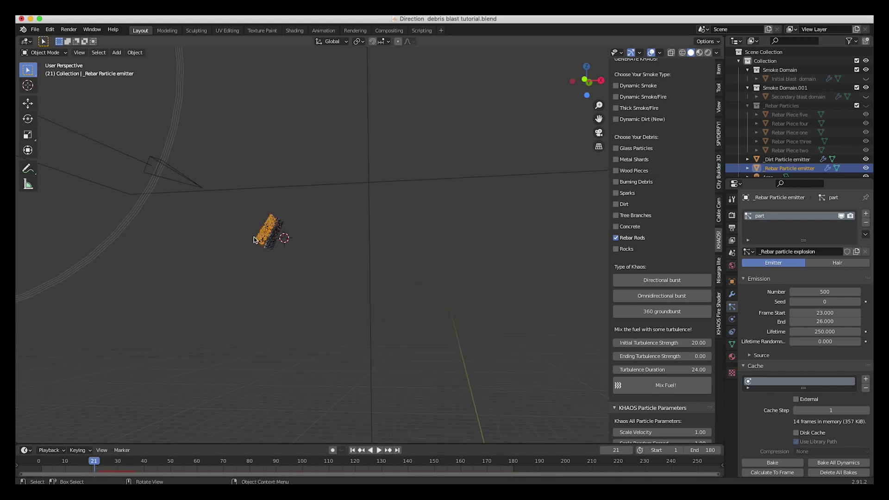
# Check the fluid physics settings of the Secondary blast domain
pyautogui.click(796, 97)
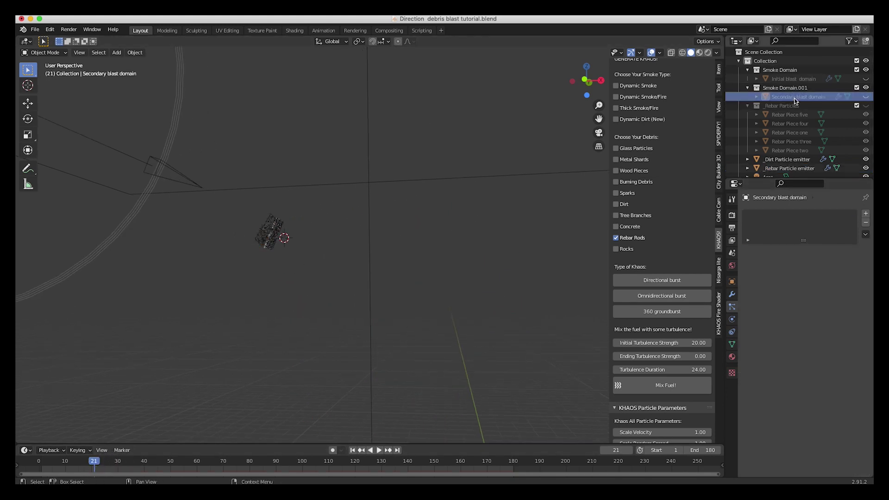
pyautogui.click(731, 319)
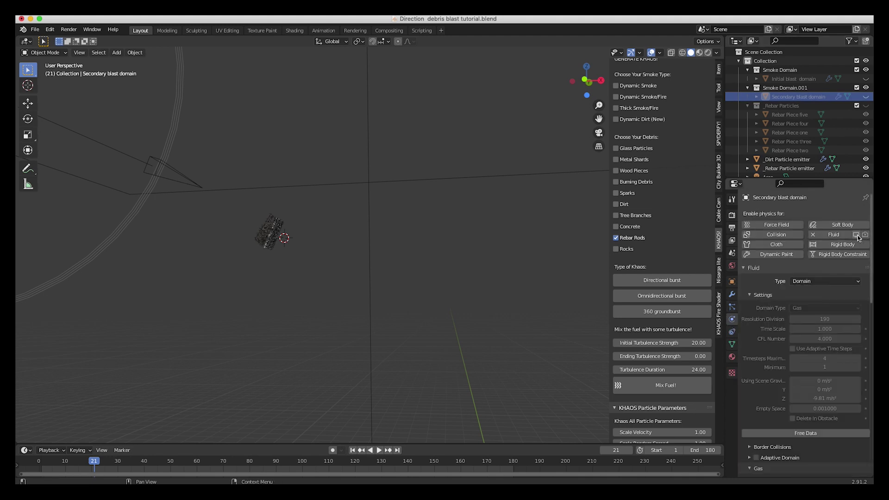
pyautogui.hscroll(3, 286, 265)
pyautogui.scroll(3, 286, 266)
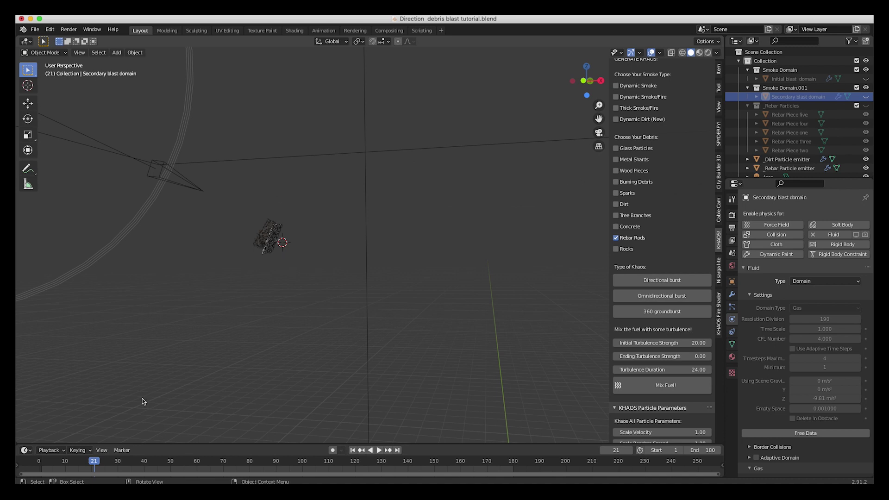
# Select the Rebar Particle emitter, go to frame 29 and bring up its particle settings
pyautogui.click(266, 232)
pyautogui.moveTo(282, 240); pyautogui.dragTo(254, 325, button='middle')
pyautogui.click(116, 463)
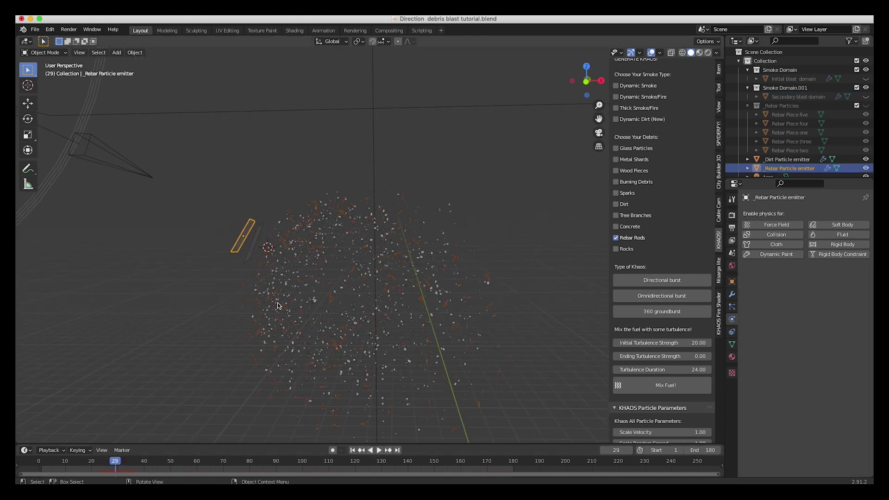
pyautogui.click(732, 306)
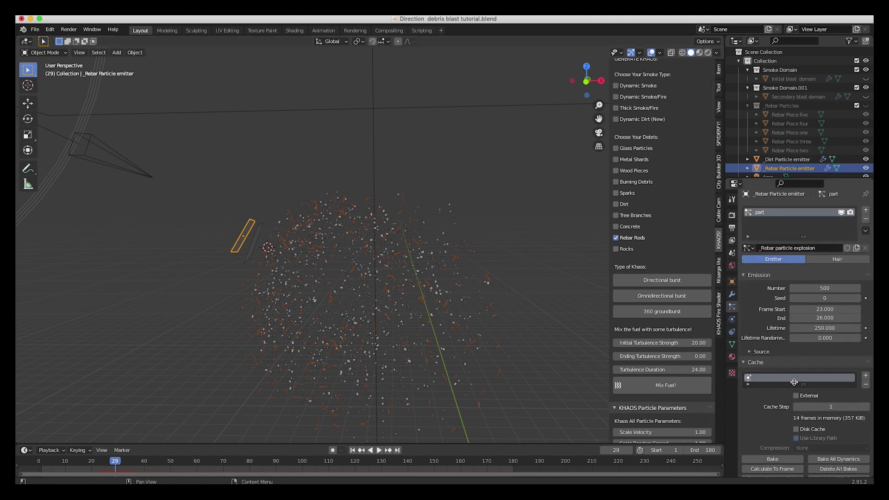
# Set the rebar particles' velocity Randomize to 13 and replay the burst from the first frame
pyautogui.scroll(-8, 824, 371)
pyautogui.click(825, 419)
pyautogui.write('10.03')
pyautogui.press('Return')
pyautogui.click(352, 450)
pyautogui.press('space')
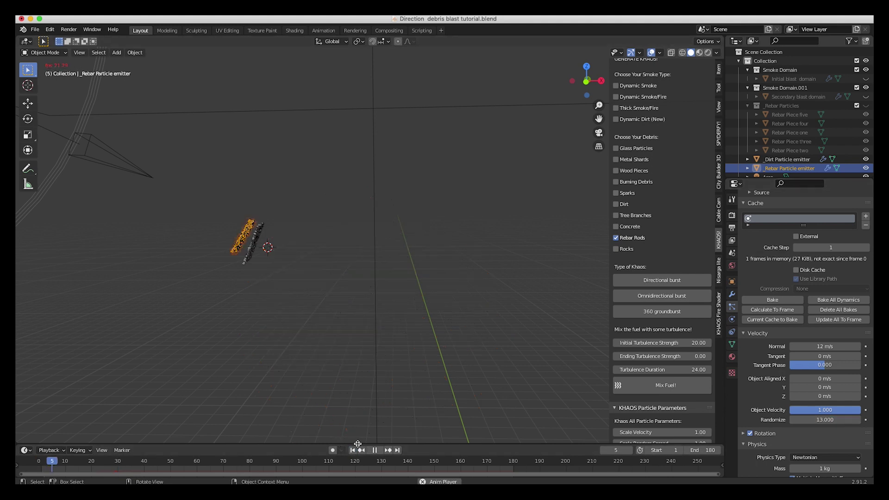
pyautogui.press('space')
# Set the rebar particles' velocity to Normal 9 m/s and Randomize 8 and replay the burst to frame 46
pyautogui.scroll(-3, 346, 255)
pyautogui.scroll(-5, 346, 256)
pyautogui.press('space')
pyautogui.press('space')
pyautogui.hscroll(5, 391, 258)
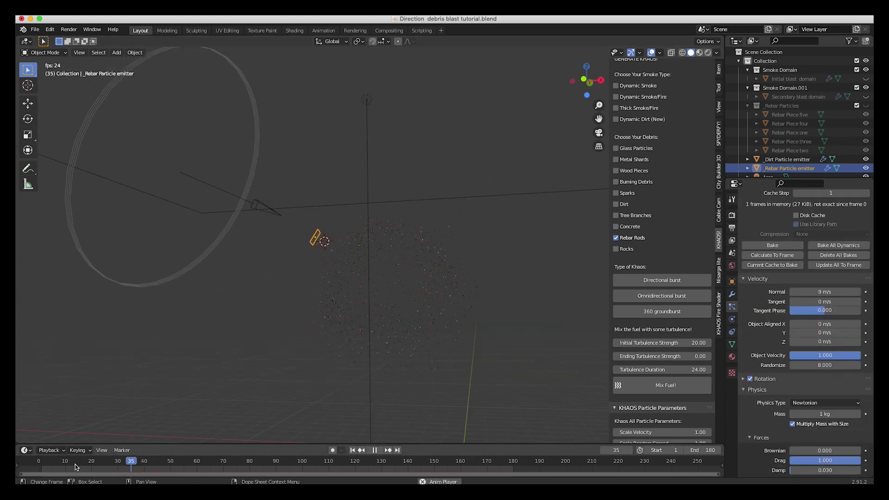
pyautogui.press('space')
pyautogui.hscroll(5, 419, 246)
pyautogui.hscroll(-8, 419, 247)
pyautogui.hscroll(3, 418, 246)
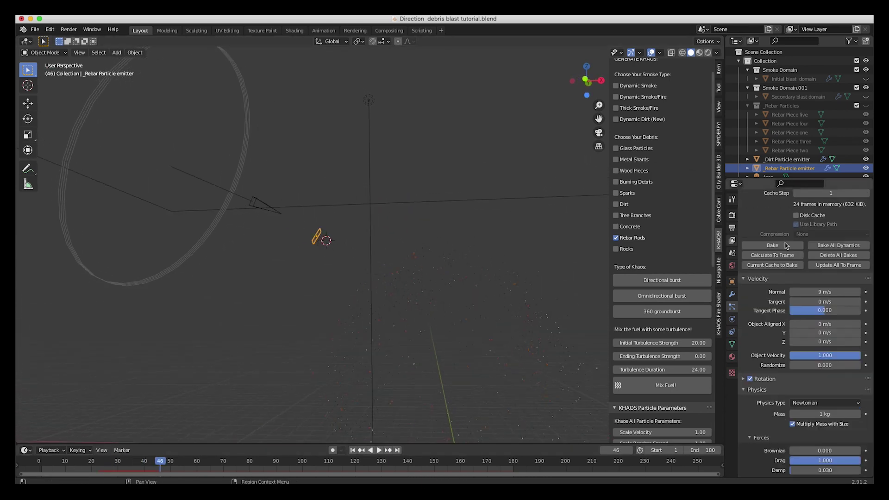
# Set the rebar emission to Frame Start 26 and End 28 and inspect the debris at frame 42
pyautogui.scroll(-5, 780, 397)
pyautogui.hscroll(-5, 330, 341)
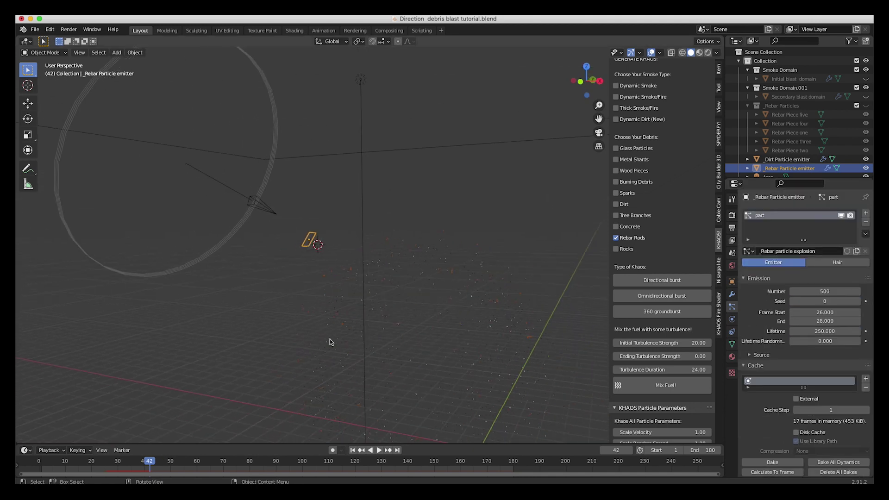
pyautogui.hscroll(-5, 329, 341)
pyautogui.hscroll(6, 330, 342)
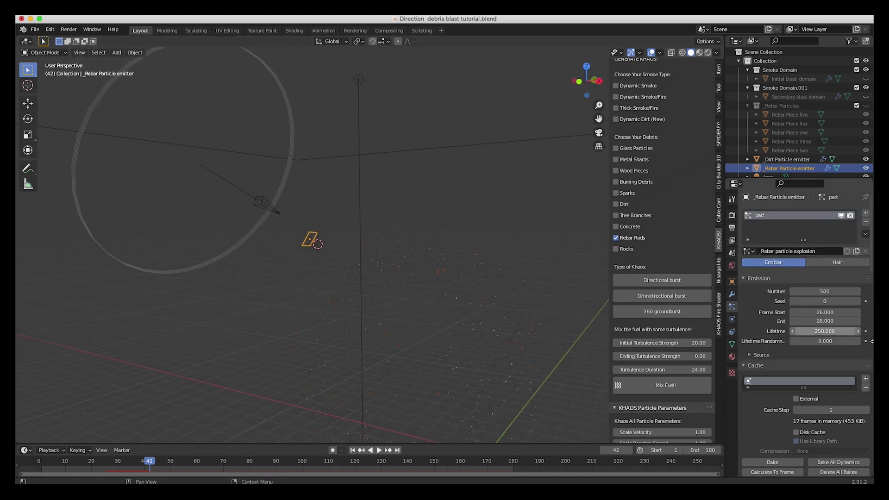
# Bake the rebar particle simulation
pyautogui.scroll(-3, 841, 332)
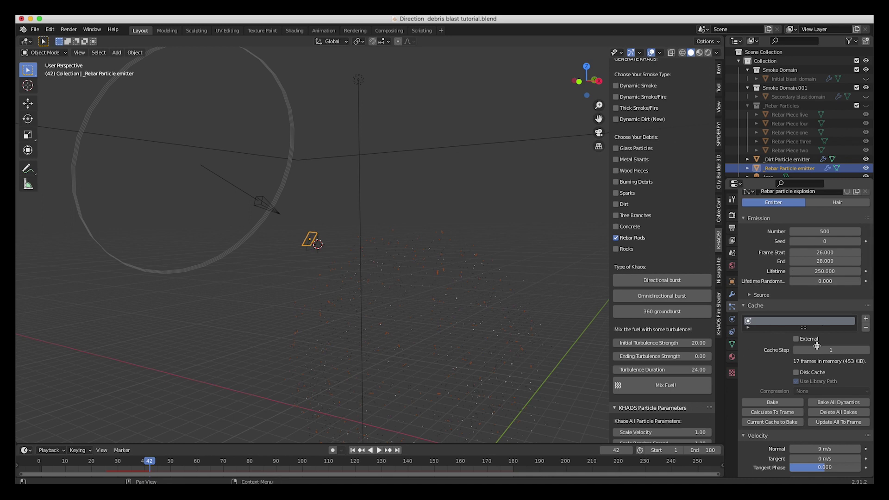
pyautogui.click(773, 403)
pyautogui.hscroll(-5, 405, 259)
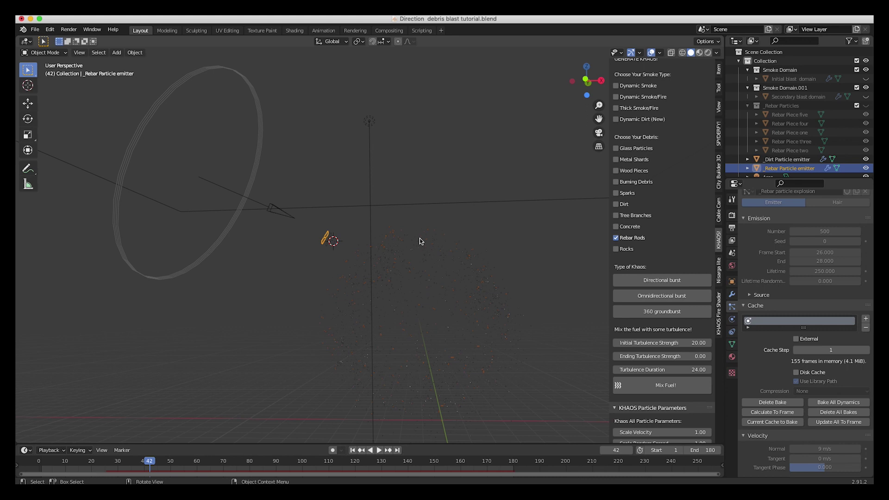
# Add a camera, move it well to the side of the blast and rotate it about the Z axis
pyautogui.hscroll(-10, 283, 231)
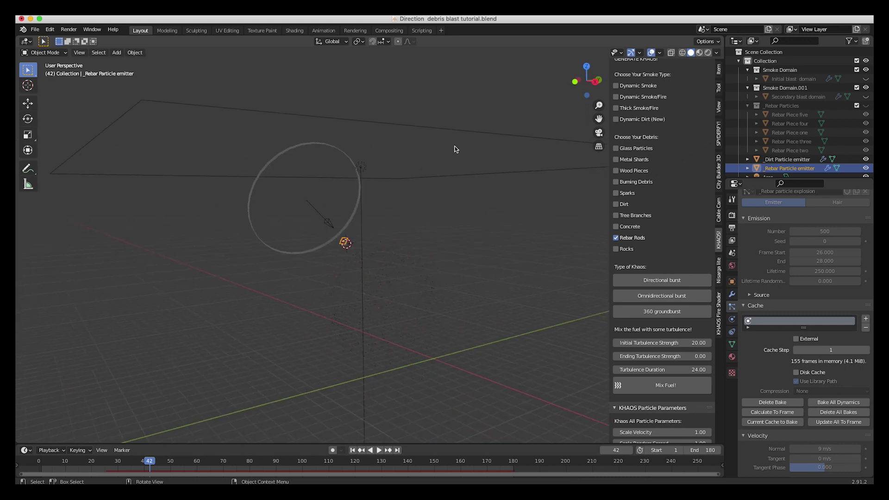
pyautogui.hotkey('shift', 'a')
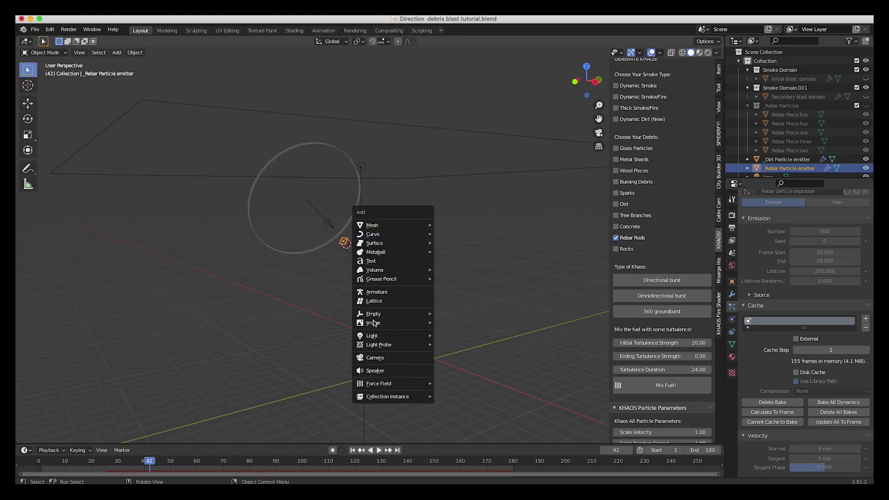
pyautogui.click(378, 357)
pyautogui.hscroll(-10, 356, 254)
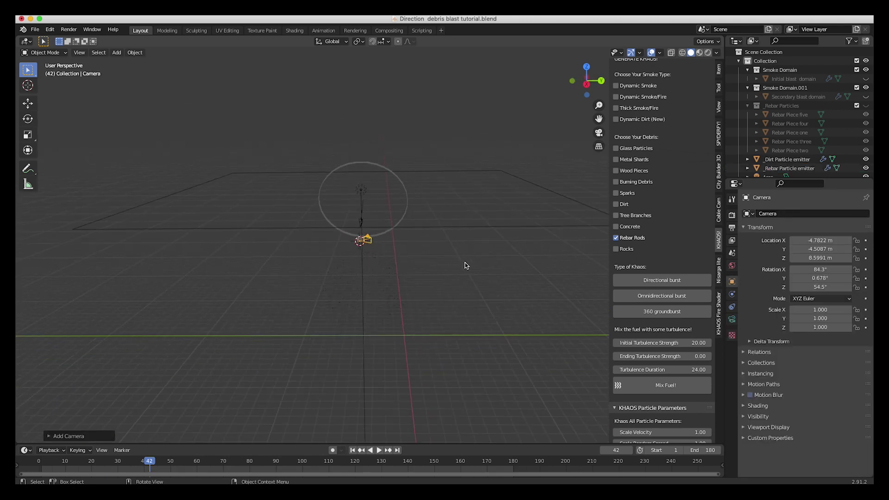
pyautogui.press('g')
pyautogui.click(298, 287)
pyautogui.press('r')
pyautogui.press('z')
pyautogui.click(368, 327)
# Look through the new camera and rotate it freely toward the debris cloud
pyautogui.click(78, 51)
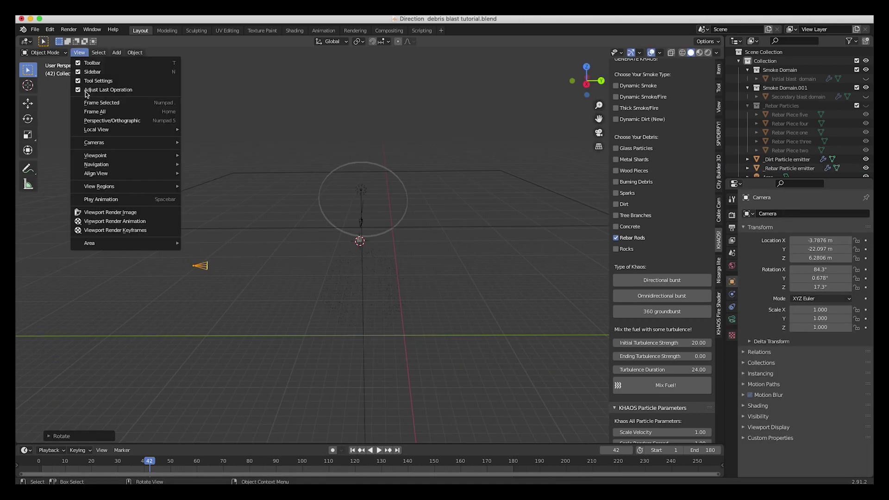
pyautogui.moveTo(109, 153)
pyautogui.click(249, 158)
pyautogui.press('r')
pyautogui.press('r')
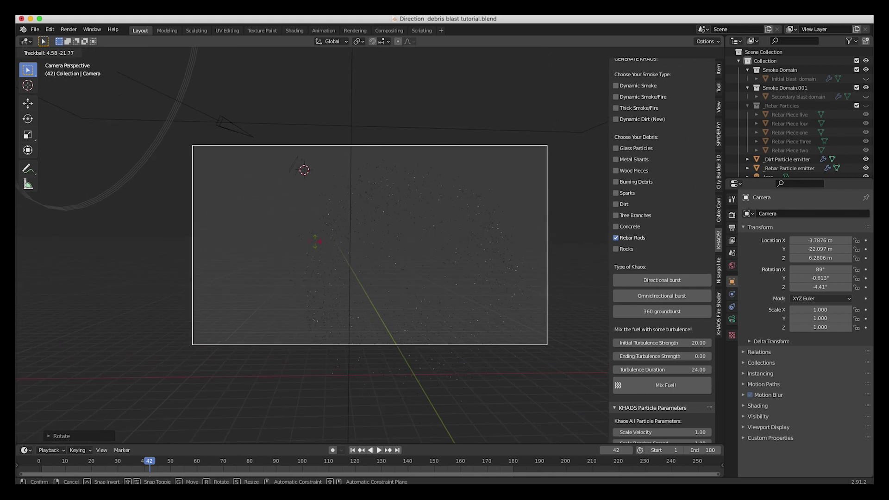
pyautogui.click(316, 244)
# Pull the camera back to about Y -39.7 m and Z 1.2 m and tilt it to frame the debris
pyautogui.press('g')
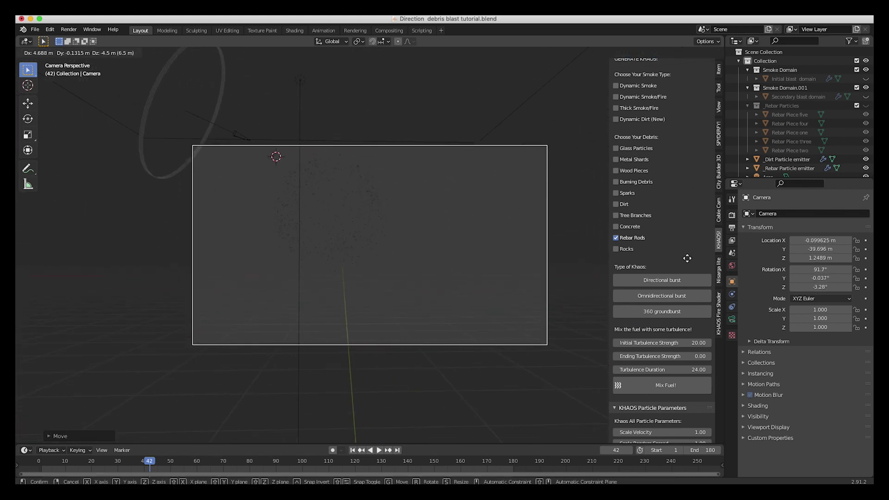
pyautogui.click(687, 258)
pyautogui.press('r')
pyautogui.press('r')
pyautogui.click(405, 251)
pyautogui.scroll(2, 404, 251)
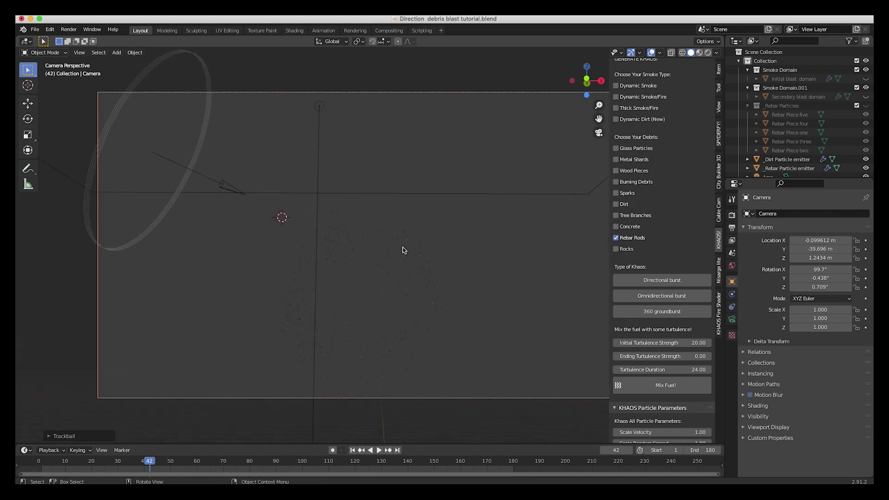
pyautogui.keyDown('shift'); pyautogui.moveTo(404, 251); pyautogui.dragTo(343, 246, button='middle'); pyautogui.keyUp('shift')
# Enable the fluid for viewport and render on the Secondary and Initial blast domains and unhide both domains
pyautogui.click(798, 97)
pyautogui.click(732, 319)
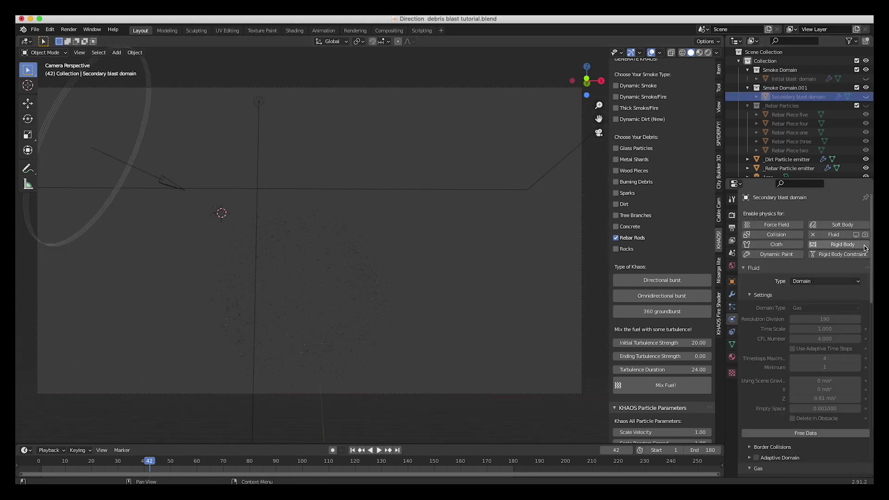
pyautogui.click(865, 234)
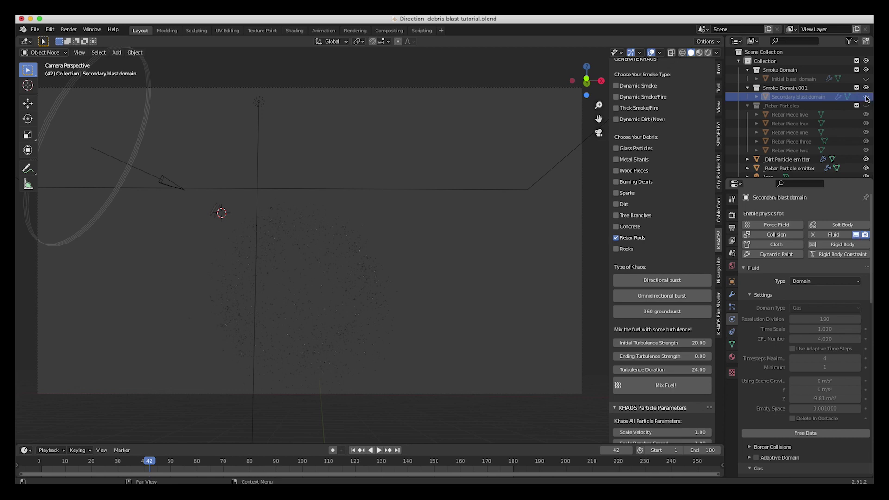
pyautogui.click(866, 97)
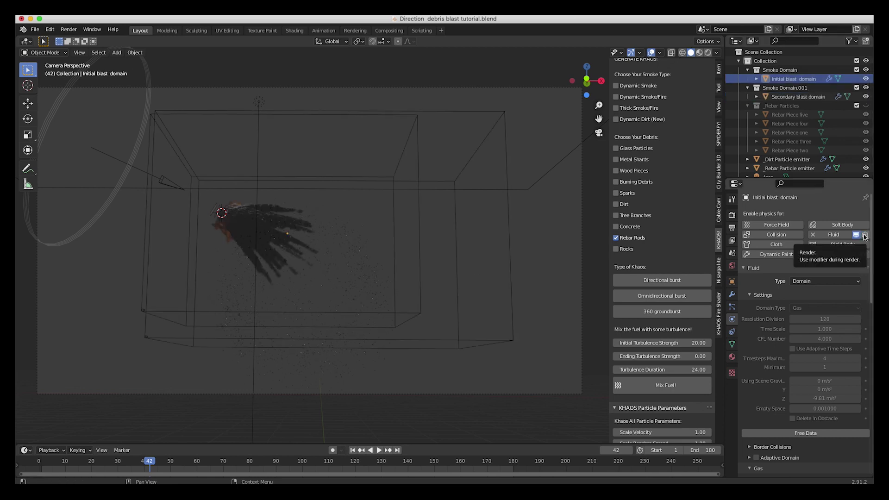
pyautogui.click(865, 234)
# Select the camera, shift it to reframe the smoke blast and hide the sidebar
pyautogui.click(392, 88)
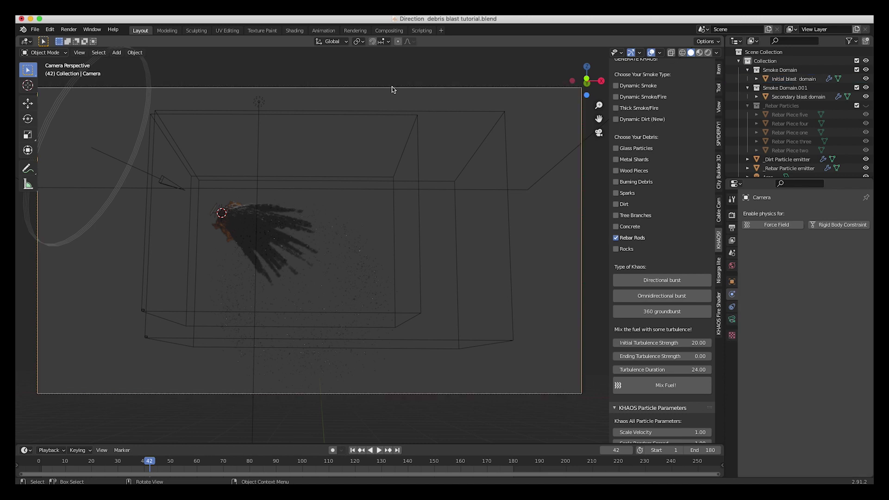
pyautogui.press('g')
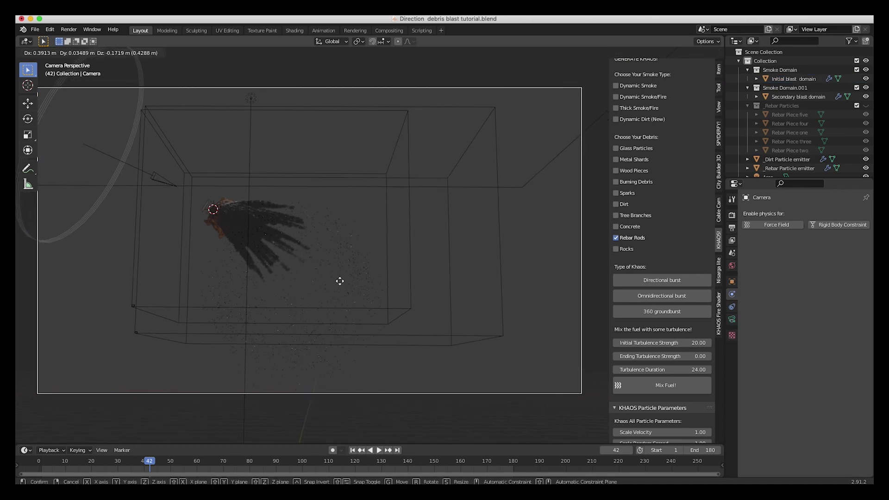
pyautogui.click(493, 352)
pyautogui.keyDown('shift'); pyautogui.moveTo(239, 273); pyautogui.dragTo(254, 278, button='middle'); pyautogui.keyUp('shift')
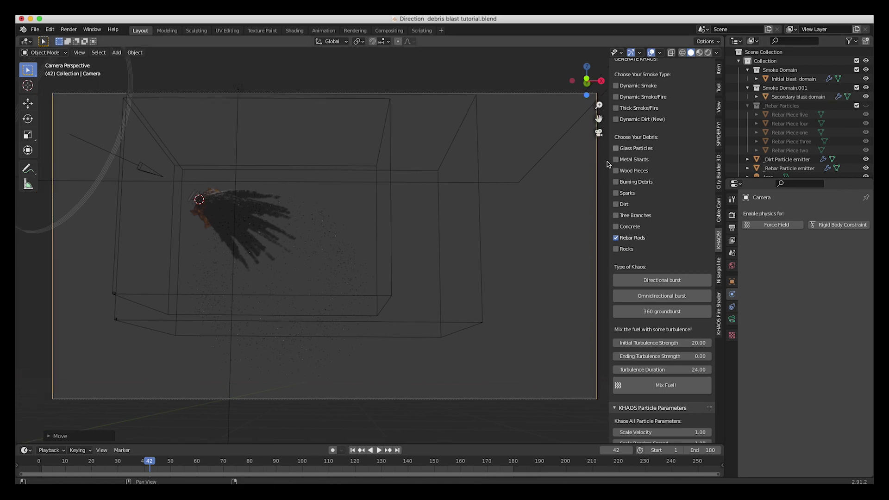
pyautogui.press('n')
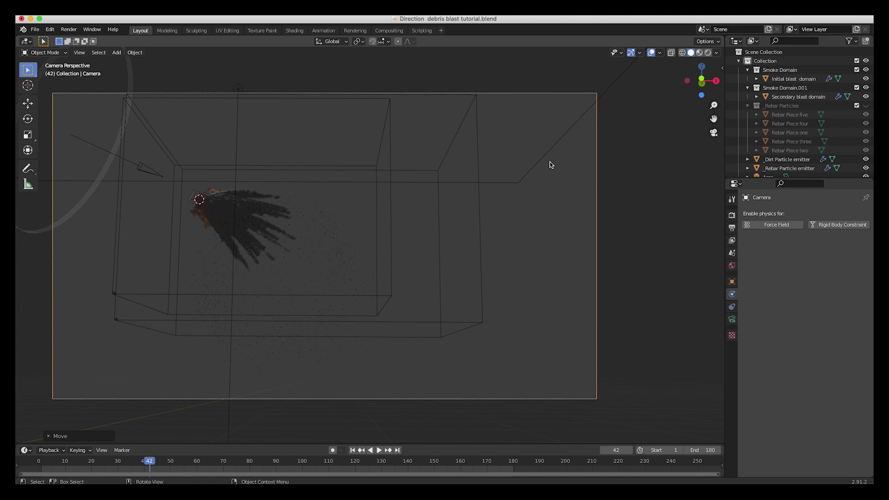
# Scale down the Area light and move it about 0.9 m to sit over the blast
pyautogui.click(570, 147)
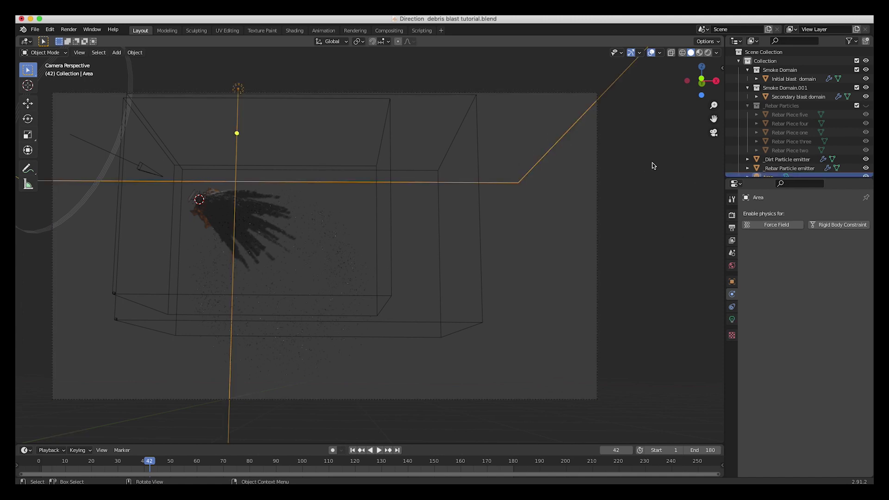
pyautogui.press('s')
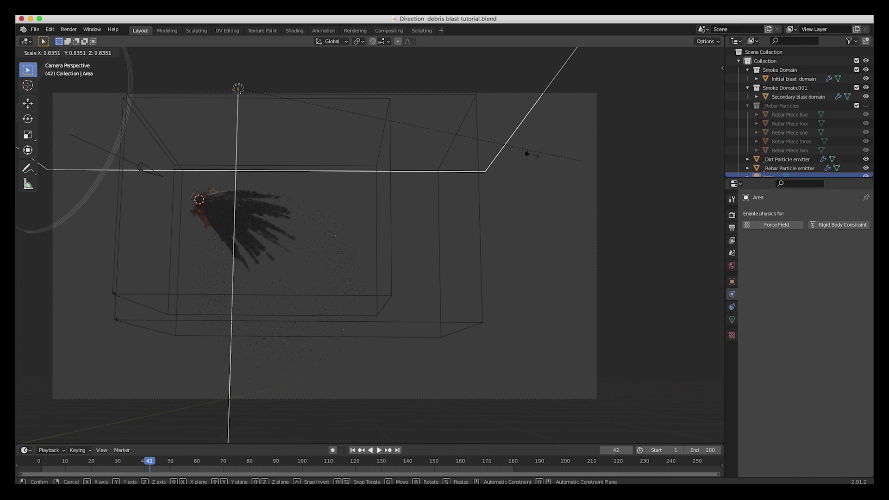
pyautogui.click(220, 112)
pyautogui.press('g')
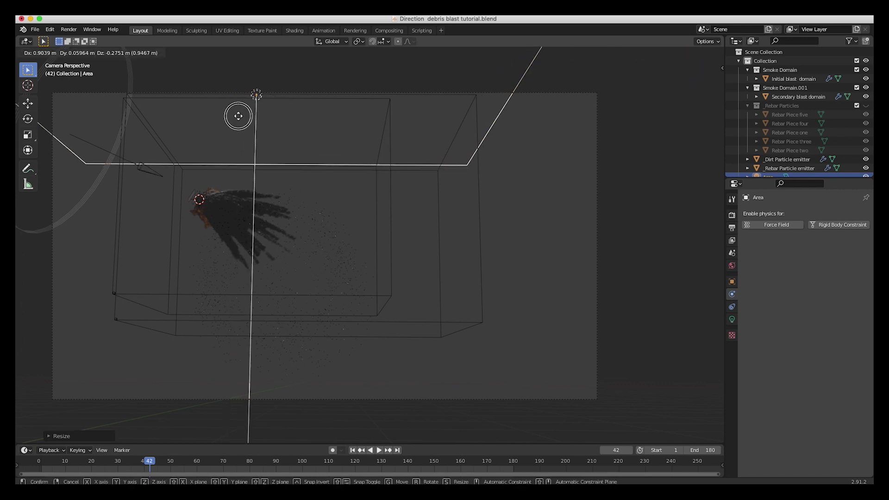
pyautogui.click(238, 119)
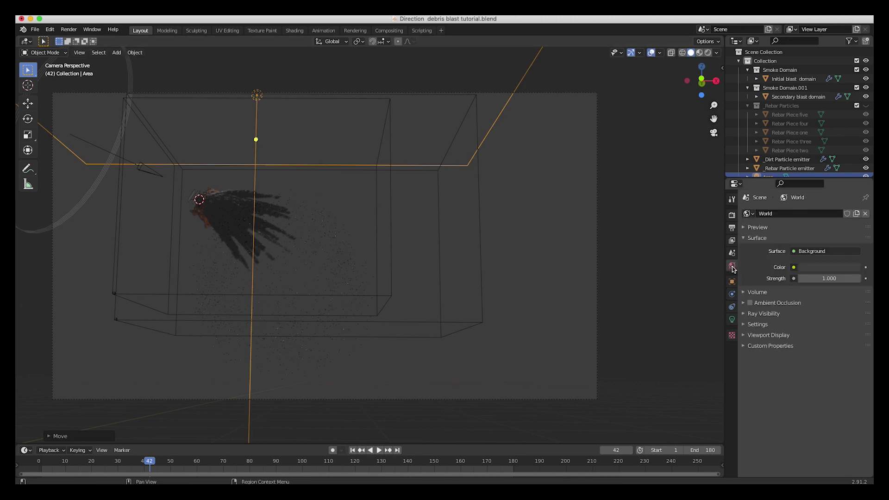
# Load canary_wharf_4k.hdr as an Environment Texture for the world's background colour
pyautogui.click(811, 268)
pyautogui.click(822, 252)
pyautogui.click(793, 267)
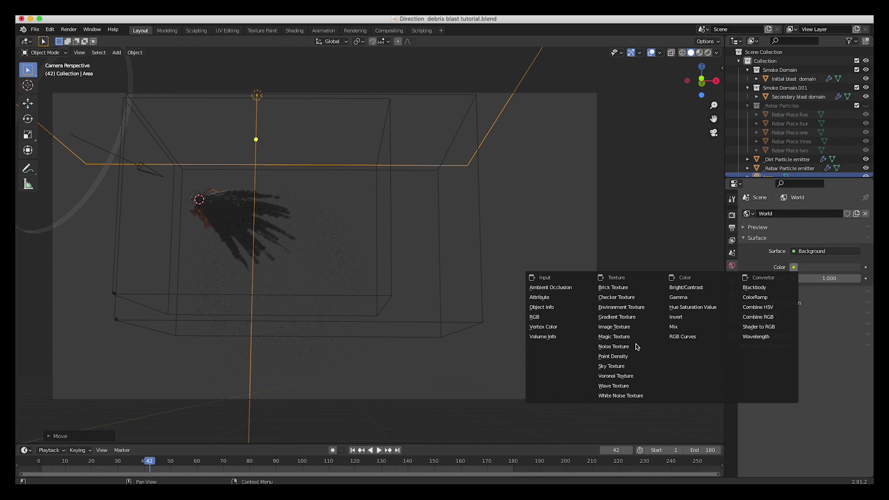
pyautogui.click(615, 307)
pyautogui.click(843, 280)
pyautogui.scroll(-20, 423, 350)
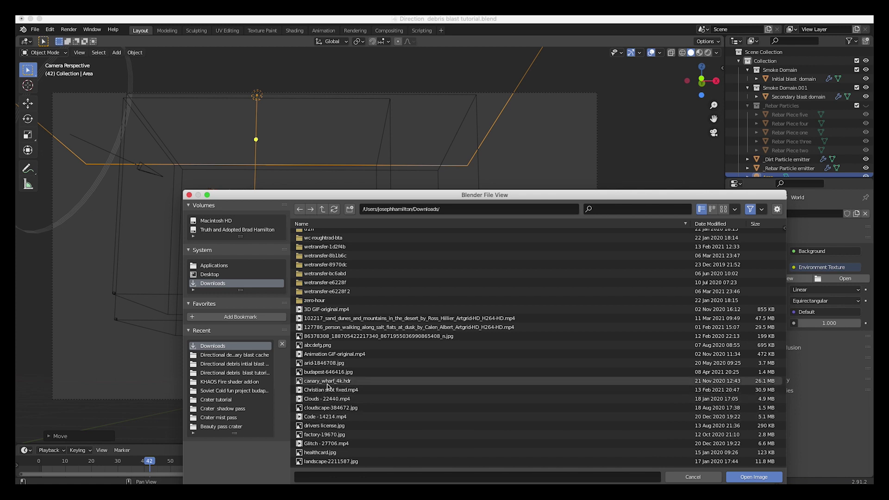
pyautogui.doubleClick(328, 382)
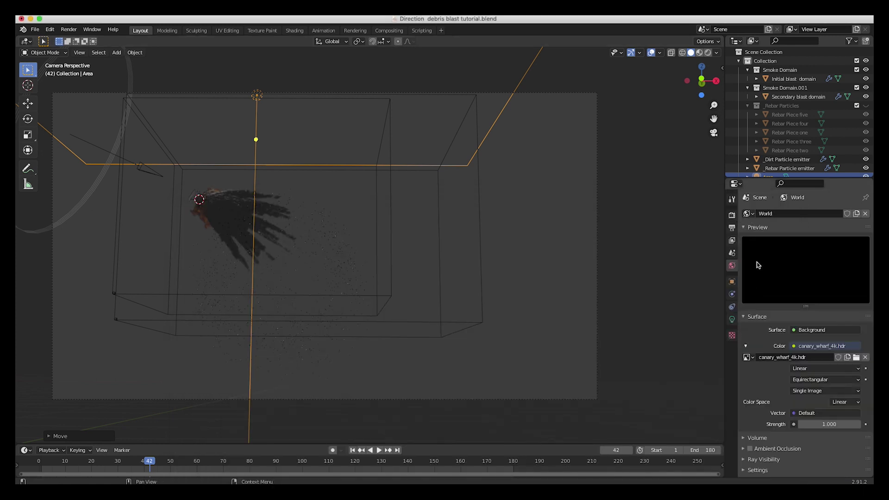
# Set the world background strength to 0.15
pyautogui.scroll(-1, 788, 417)
pyautogui.click(829, 405)
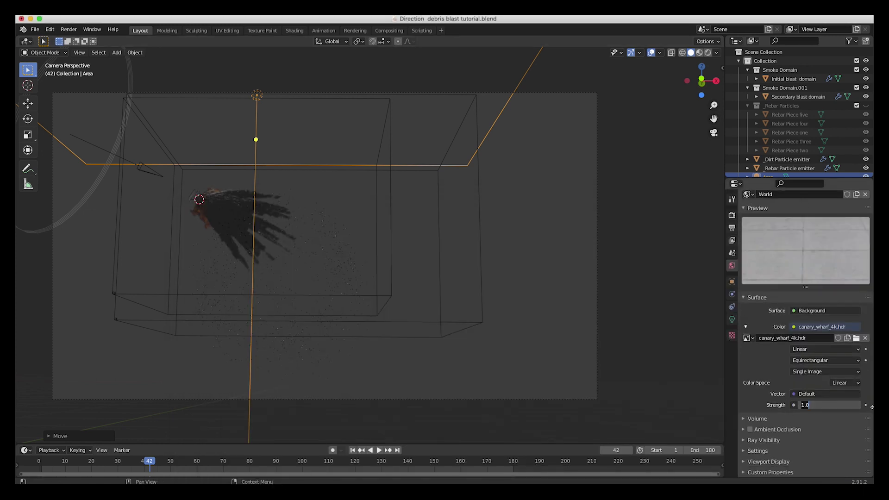
pyautogui.write('.15')
pyautogui.press('Return')
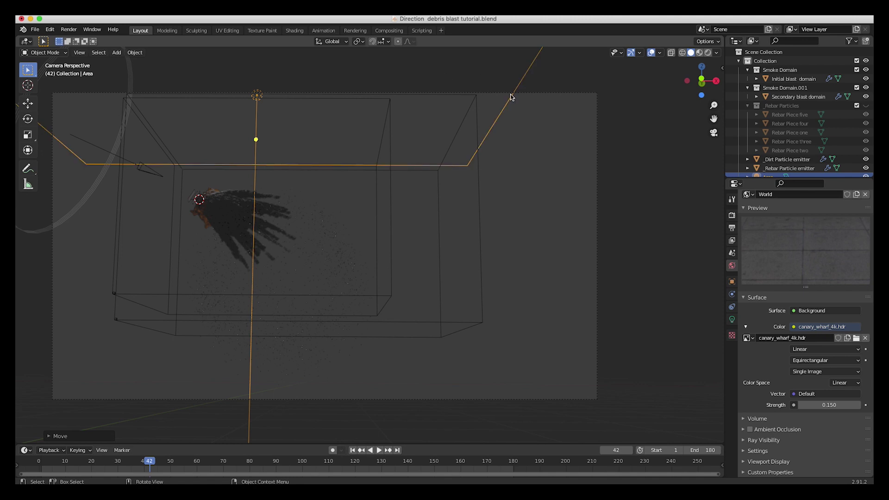
# Set the Area light's power to 3000 W
pyautogui.click(732, 319)
pyautogui.click(825, 271)
pyautogui.write('3000')
pyautogui.press('Return')
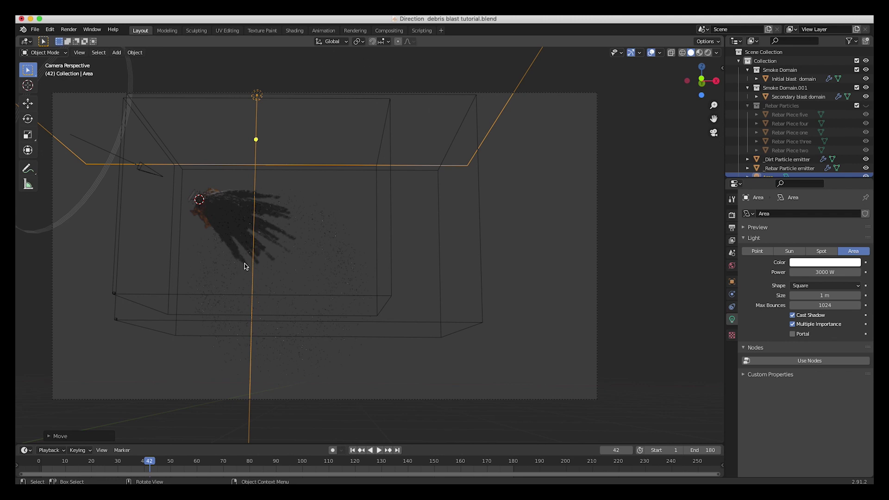
pyautogui.keyDown('shift'); pyautogui.hscroll(-3, 368, 241); pyautogui.keyUp('shift')
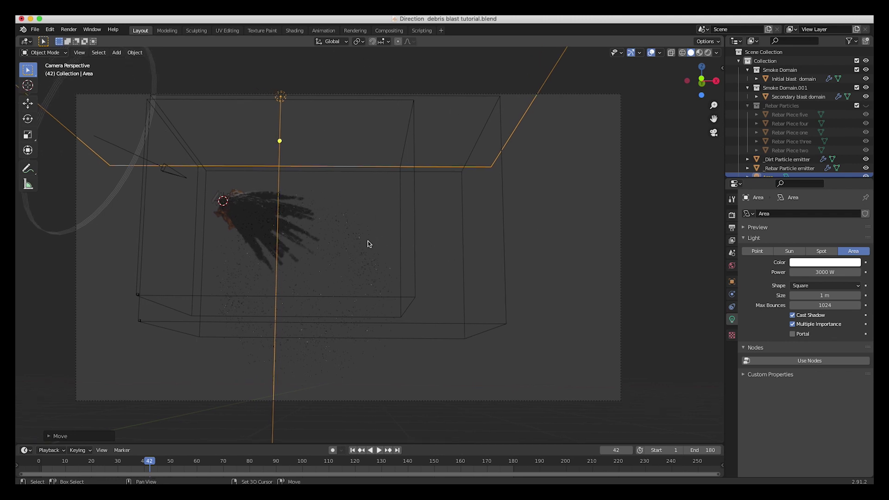
# Switch to the Shading workspace and preview the blast in rendered mode through the camera
pyautogui.click(293, 30)
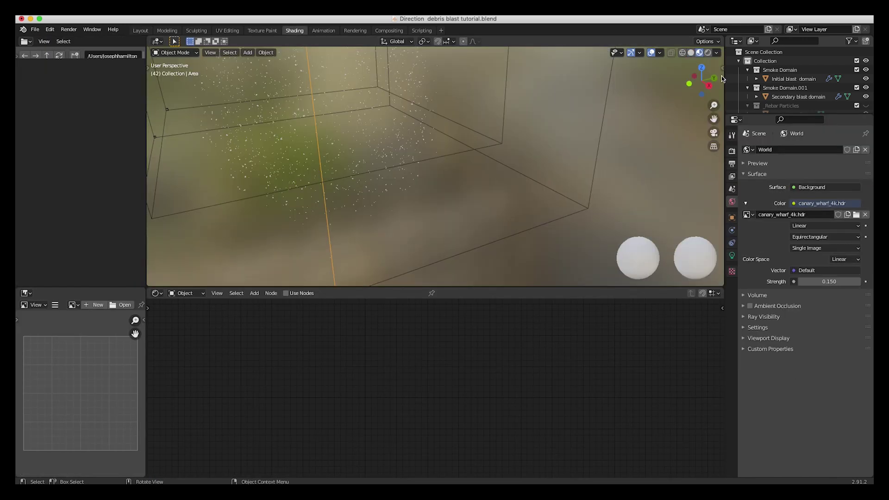
pyautogui.click(708, 52)
pyautogui.click(210, 53)
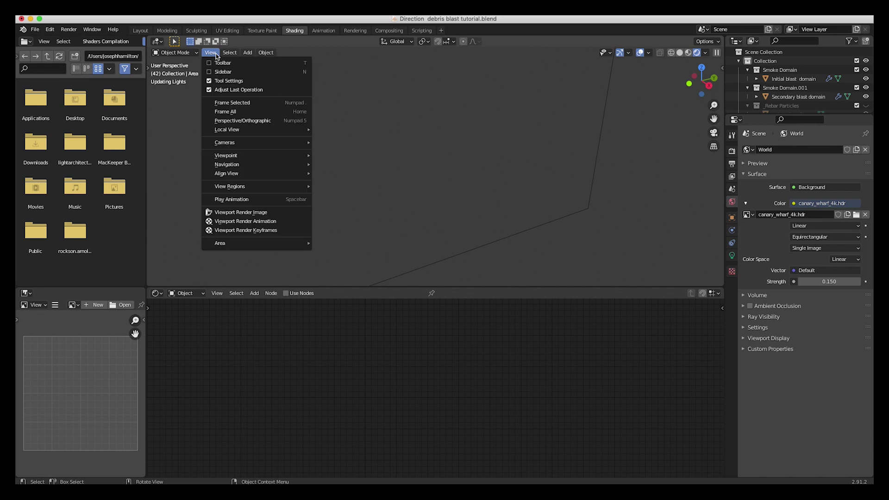
pyautogui.click(344, 158)
pyautogui.press('Home')
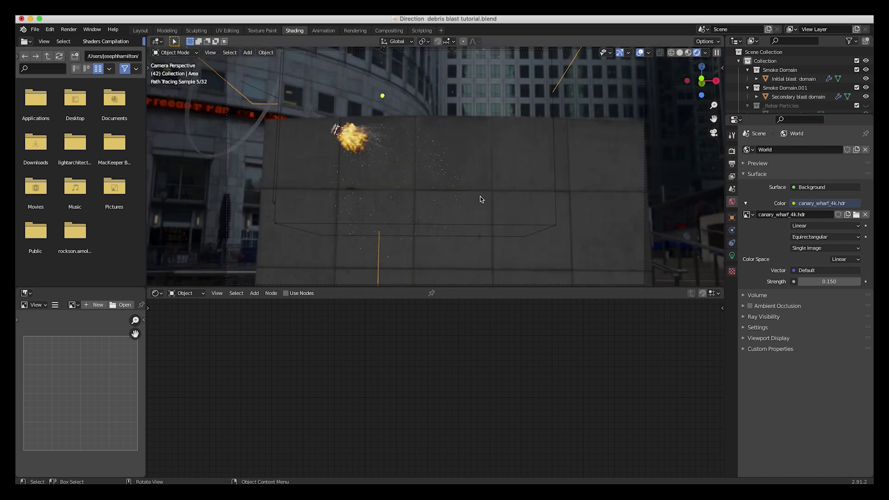
pyautogui.scroll(-2, 482, 200)
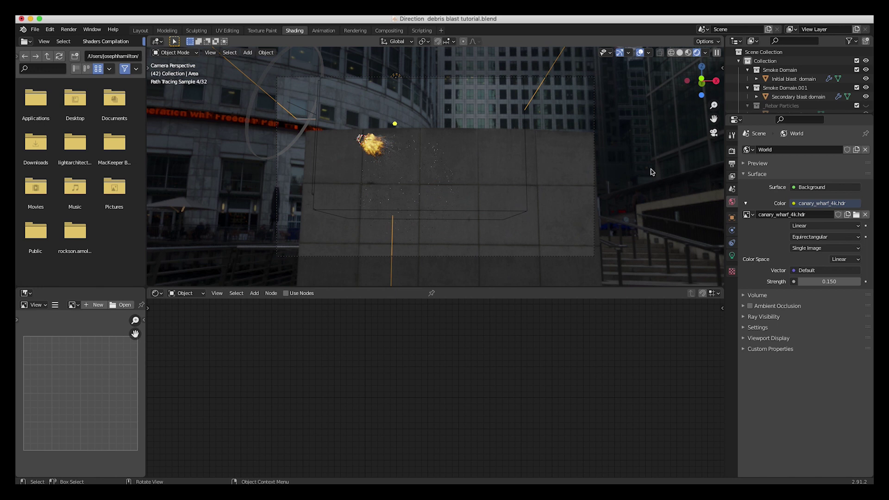
# Make the render film transparent and return the viewport to the camera view
pyautogui.click(732, 151)
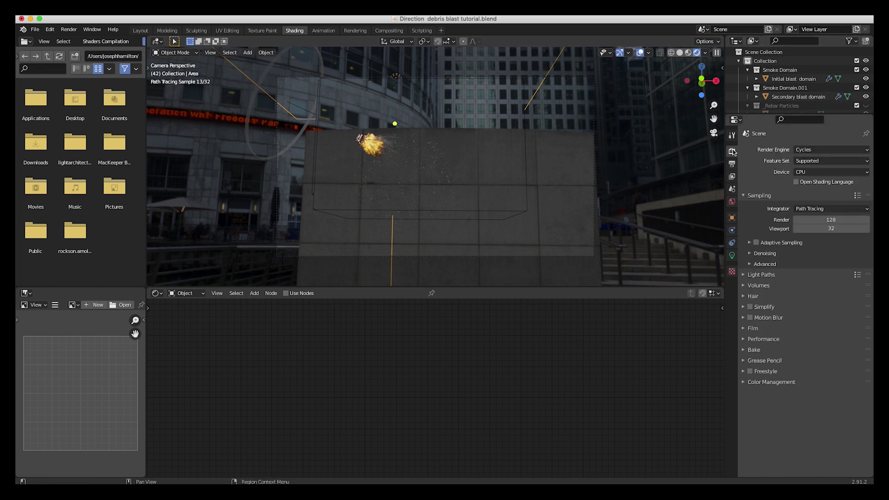
pyautogui.click(751, 329)
pyautogui.click(756, 392)
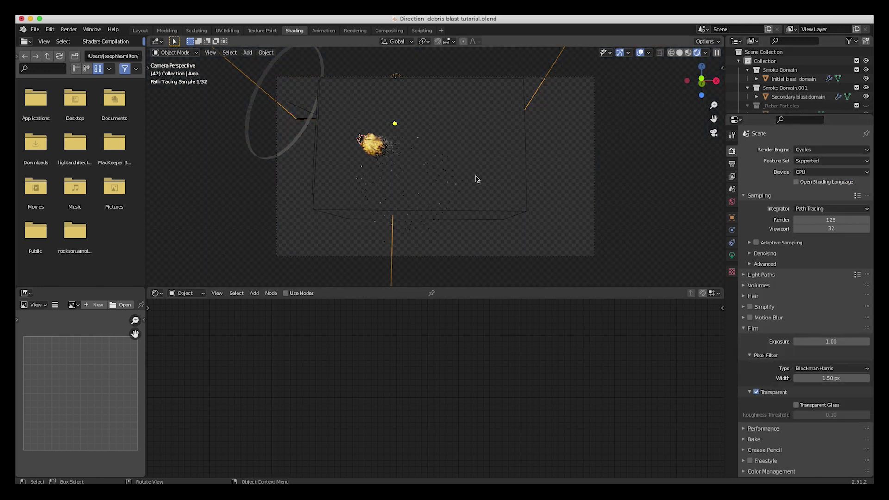
pyautogui.moveTo(474, 179); pyautogui.dragTo(440, 165, button='middle')
pyautogui.click(210, 52)
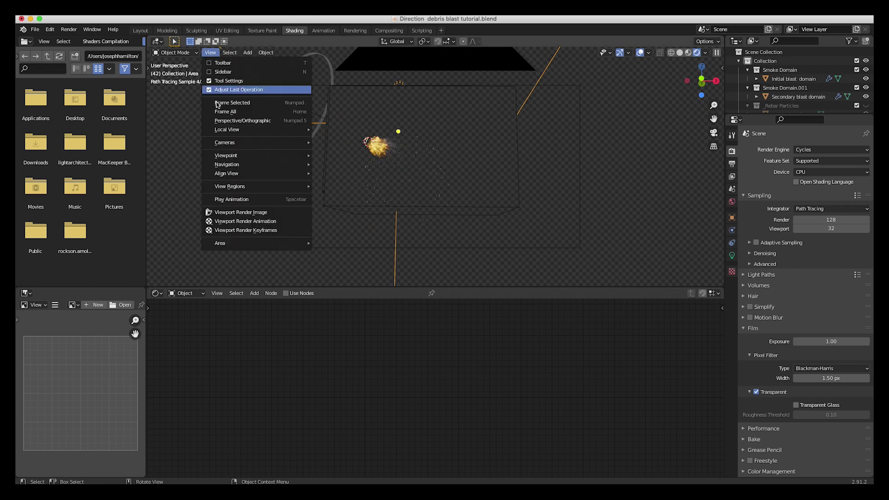
pyautogui.moveTo(218, 156)
pyautogui.click(323, 158)
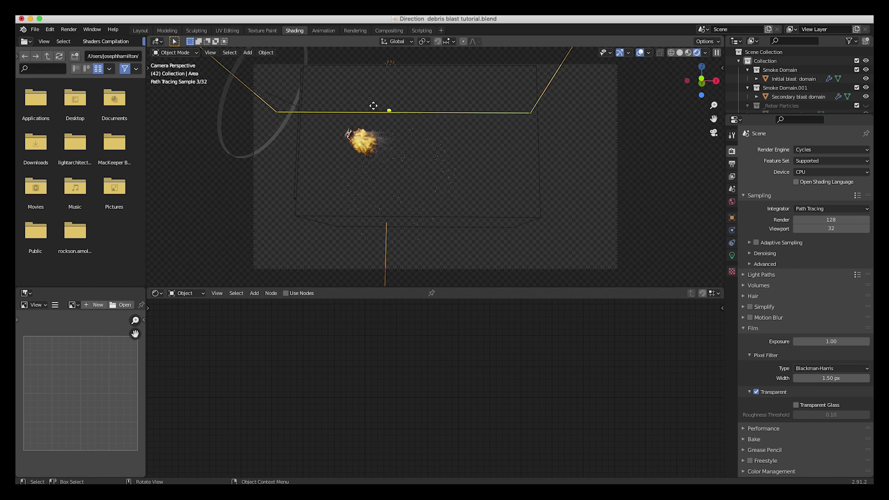
# Bring up the Initial blast domain's material nodes and set the KHAOS Fire Shader's Smoke Density to 1000
pyautogui.click(783, 80)
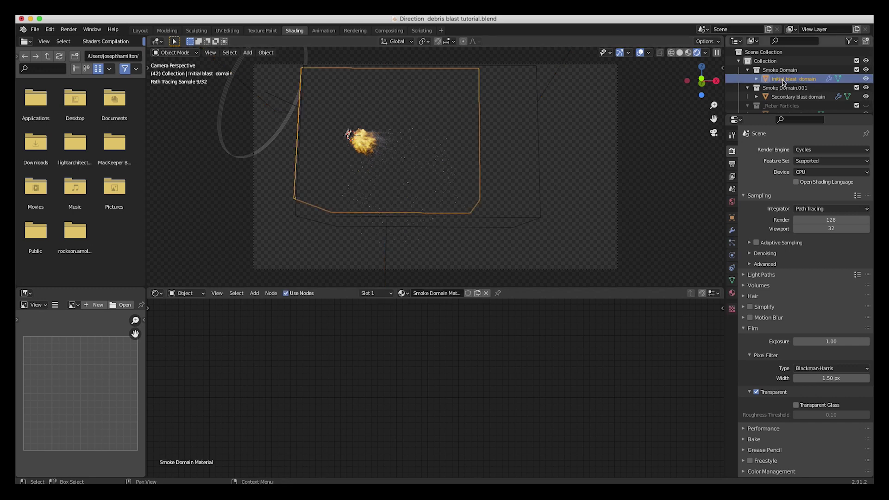
pyautogui.press('super+Tab')
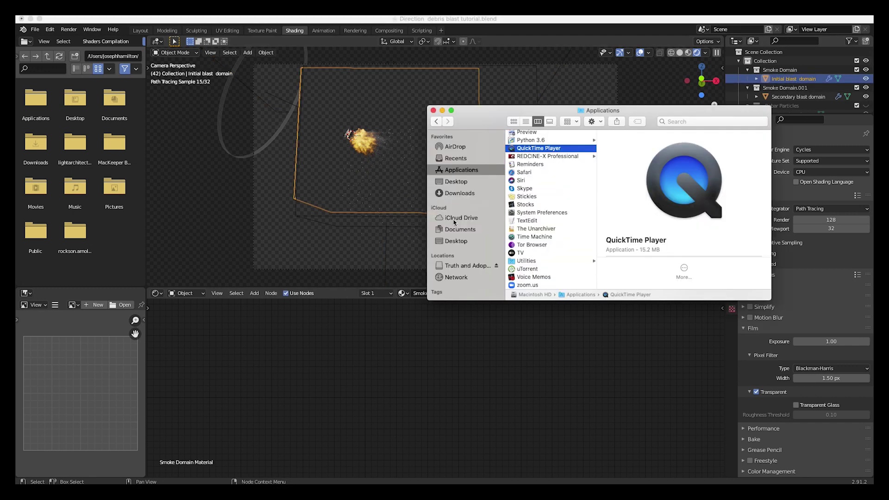
pyautogui.press('super+Tab')
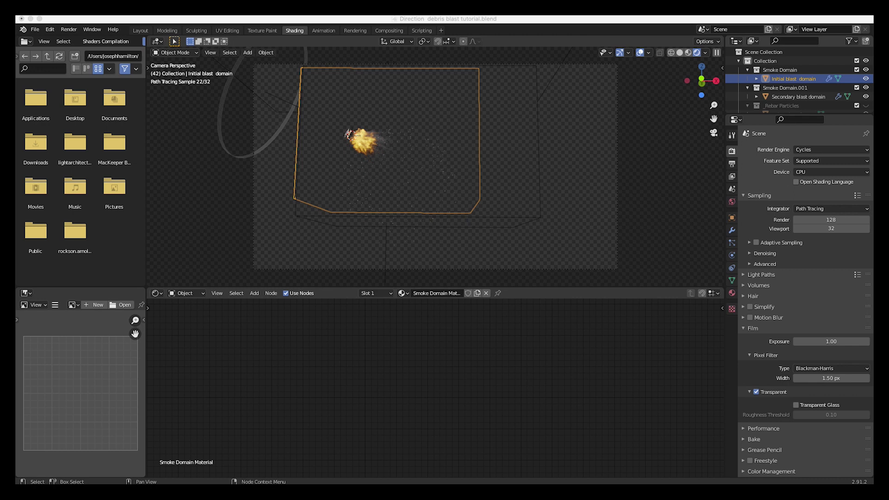
pyautogui.press('Home')
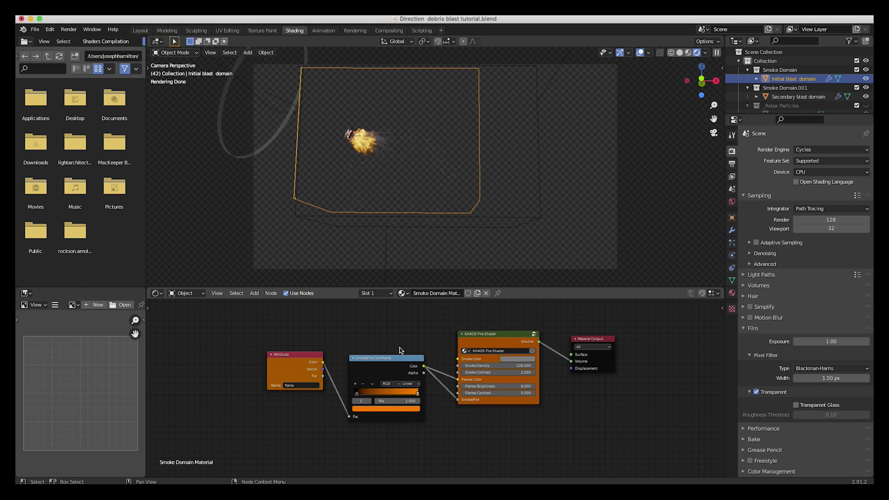
pyautogui.scroll(1, 445, 403)
pyautogui.click(513, 371)
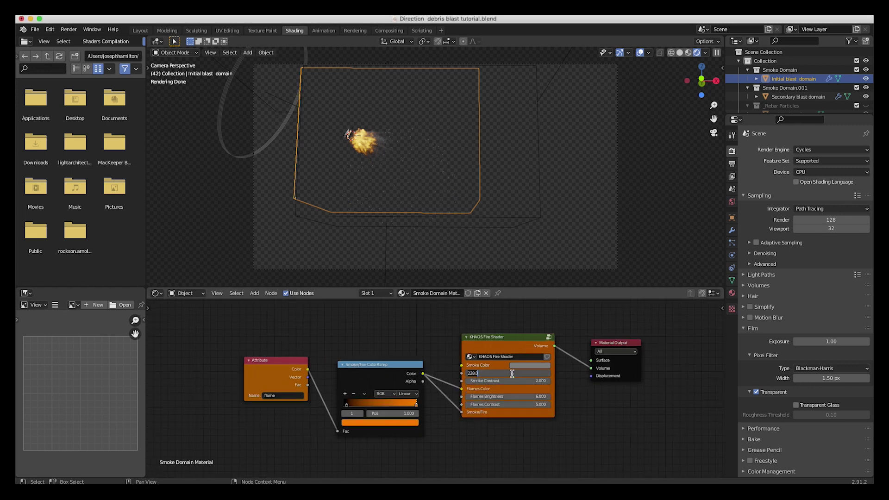
pyautogui.write('1000')
pyautogui.press('Return')
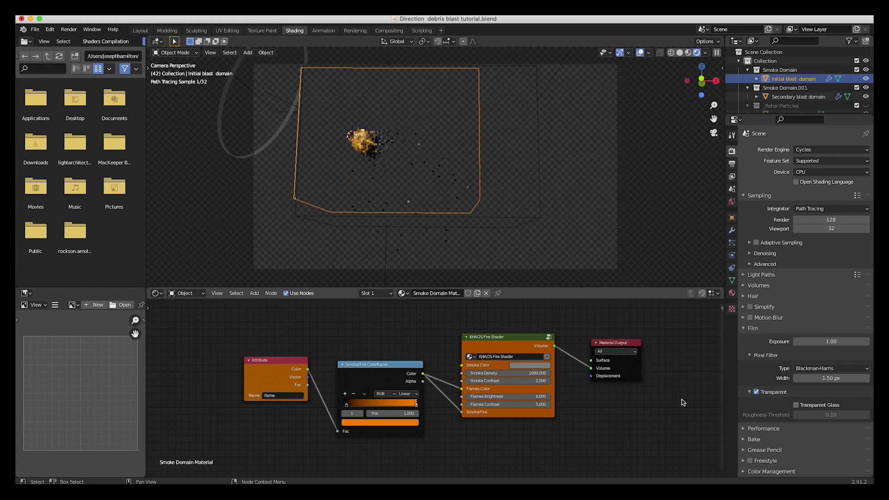
# Set the Smoke Contrast of the initial blast's KHAOS Fire Shader to 6
pyautogui.scroll(5, 361, 145)
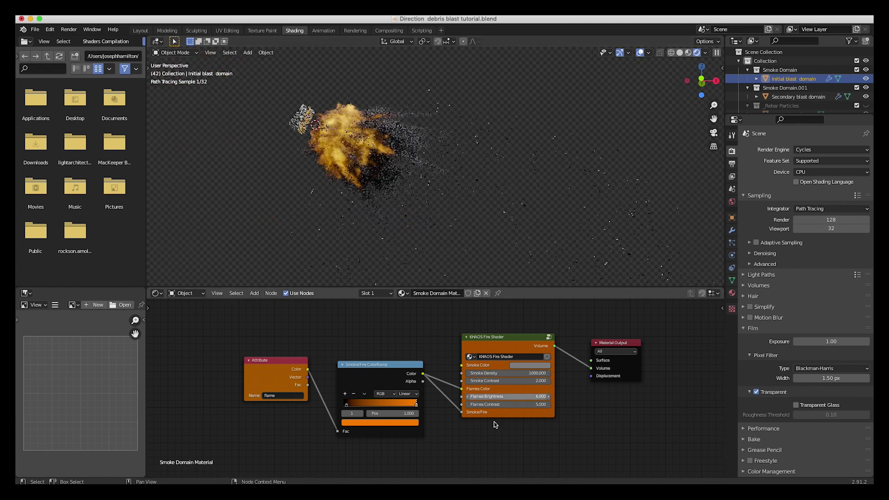
pyautogui.click(512, 381)
pyautogui.write('6')
pyautogui.press('Return')
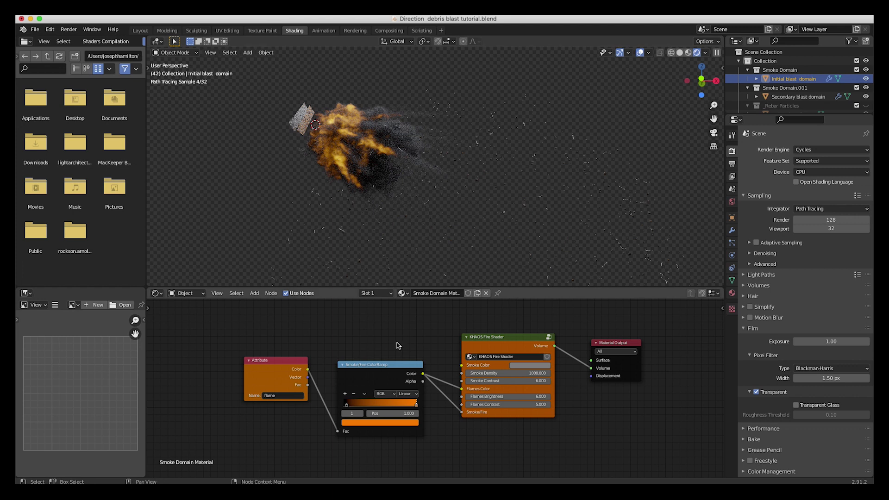
# Try a Flames Brightness of 100 on the initial blast's fire shader and settle on 80
pyautogui.click(511, 397)
pyautogui.press('Return')
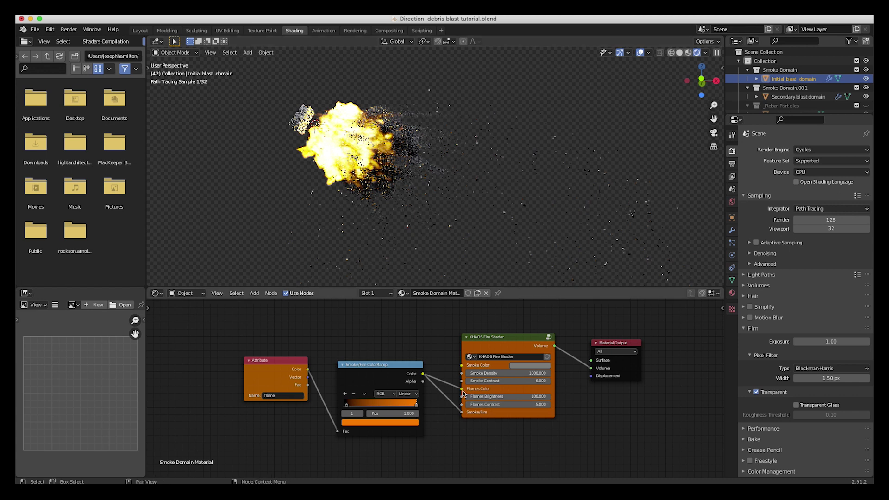
pyautogui.click(530, 397)
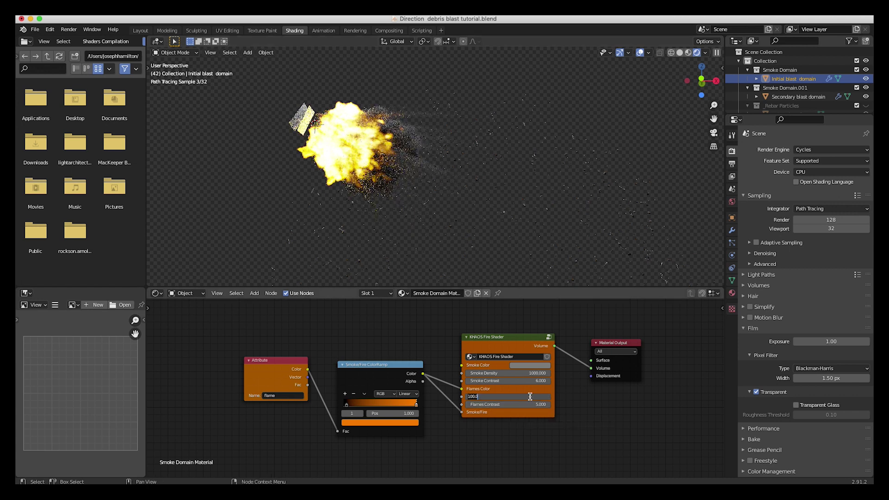
pyautogui.press('Return')
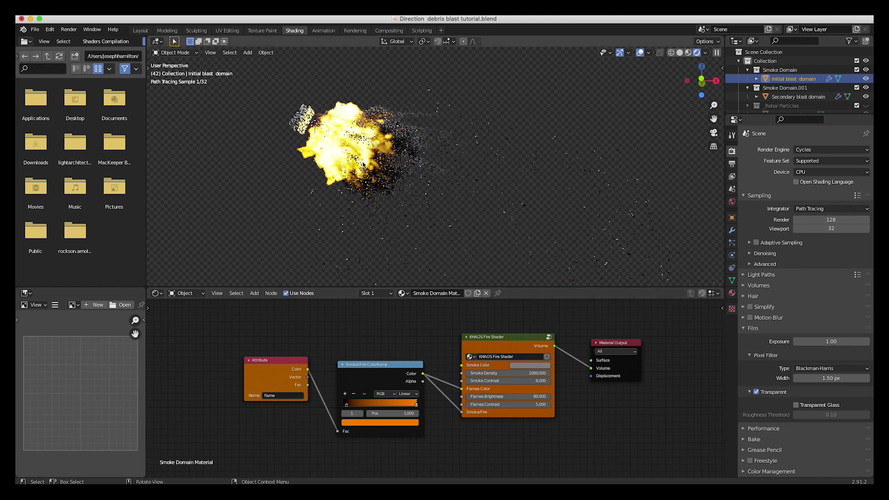
# Set the Smoke Density of the Secondary blast domain's KHAOS Fire Shader to 10000
pyautogui.click(801, 97)
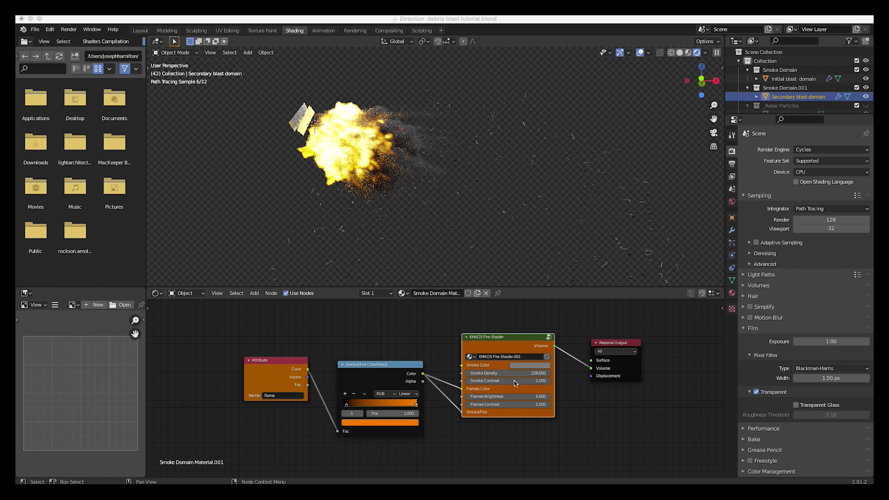
pyautogui.click(501, 373)
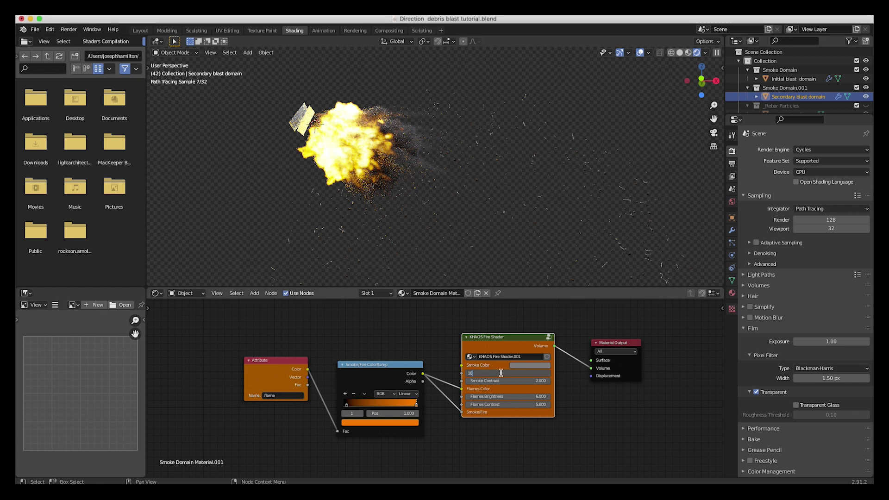
pyautogui.press('Return')
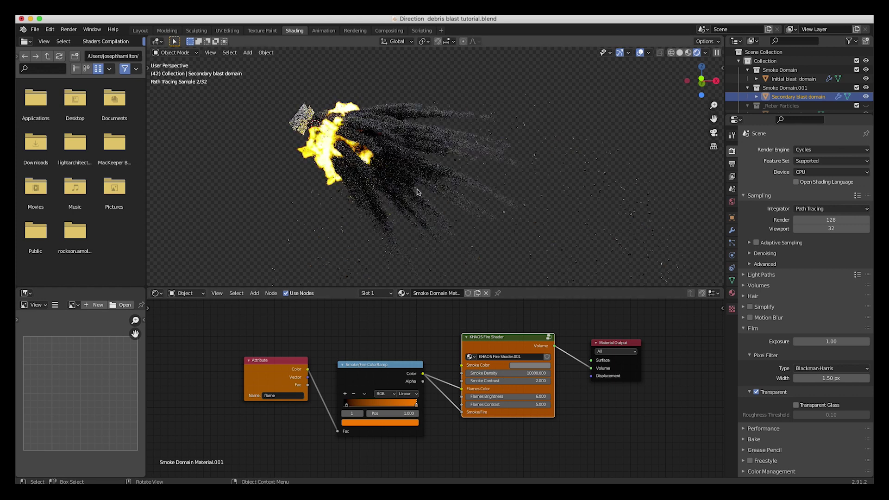
# Lighten the secondary blast's Smoke Color to a pale grey and inspect the smoke trails from farther back
pyautogui.click(526, 366)
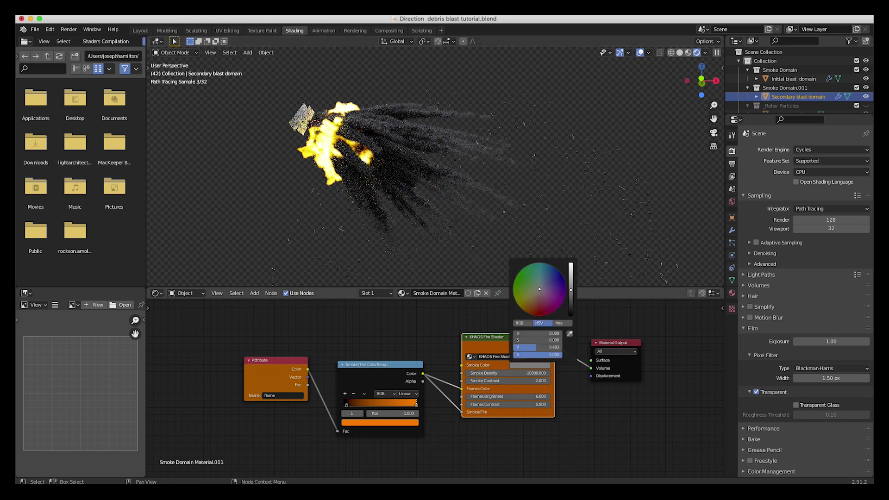
pyautogui.moveTo(572, 276); pyautogui.dragTo(571, 274)
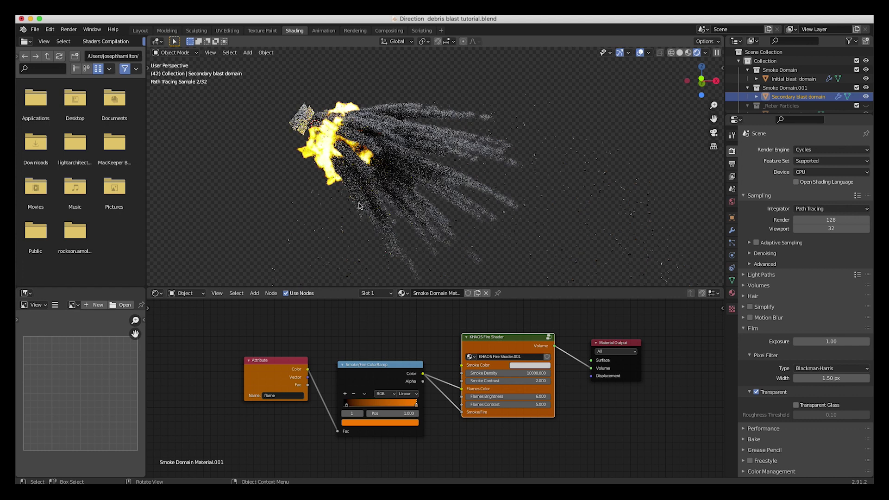
pyautogui.moveTo(457, 137); pyautogui.dragTo(371, 145, button='middle')
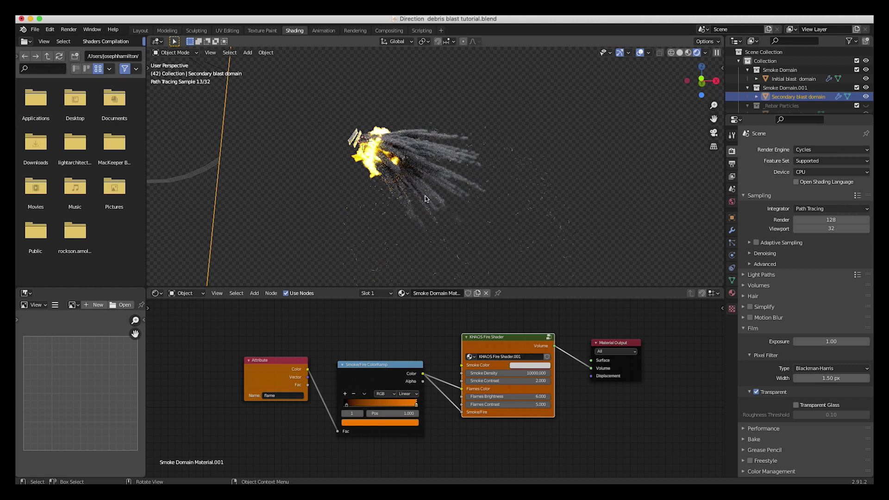
# Set the Flames Brightness of the secondary blast's fire shader to 10
pyautogui.click(523, 397)
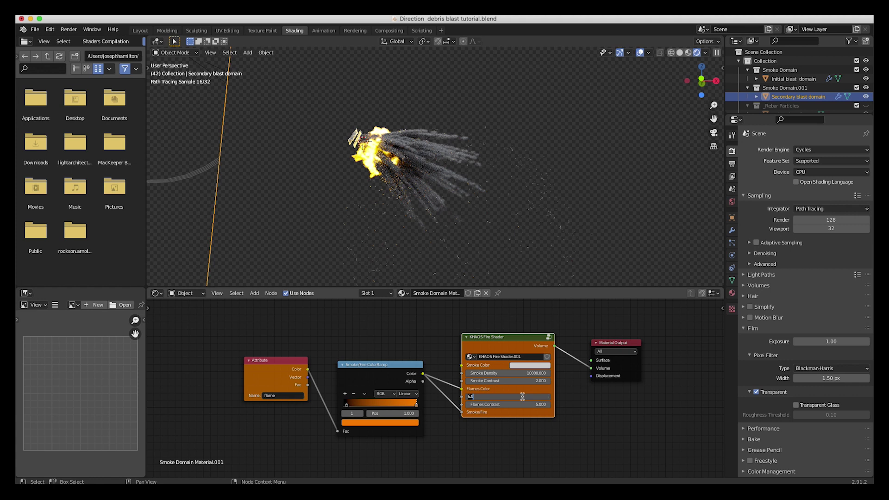
pyautogui.write('10')
pyautogui.press('Return')
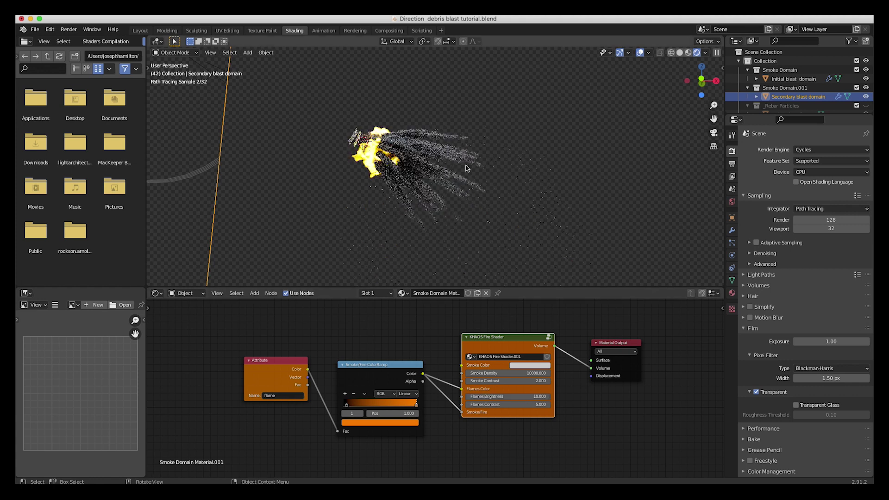
# Lighten the Smoke Color of the Initial blast domain's KHAOS Fire Shader slightly to a lighter grey
pyautogui.click(788, 79)
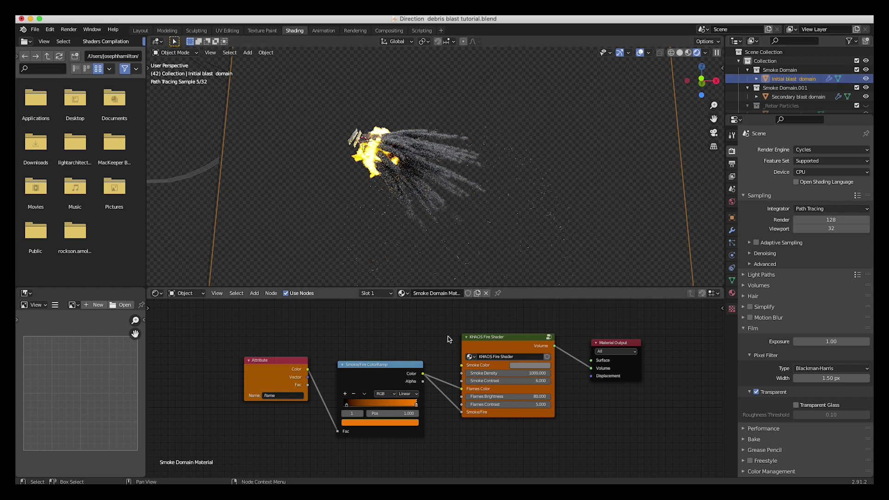
pyautogui.click(527, 366)
pyautogui.moveTo(571, 289)
pyautogui.mouseDown()
pyautogui.moveTo(570, 274)
pyautogui.moveTo(570, 285)
pyautogui.mouseUp()
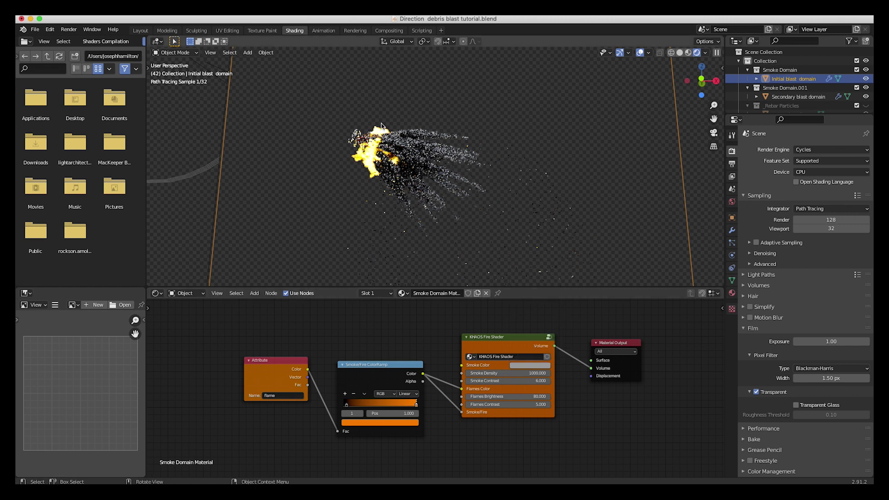
# Set the Smoke Density of the Secondary blast domain's KHAOS Fire Shader to 5000
pyautogui.doubleClick(532, 373)
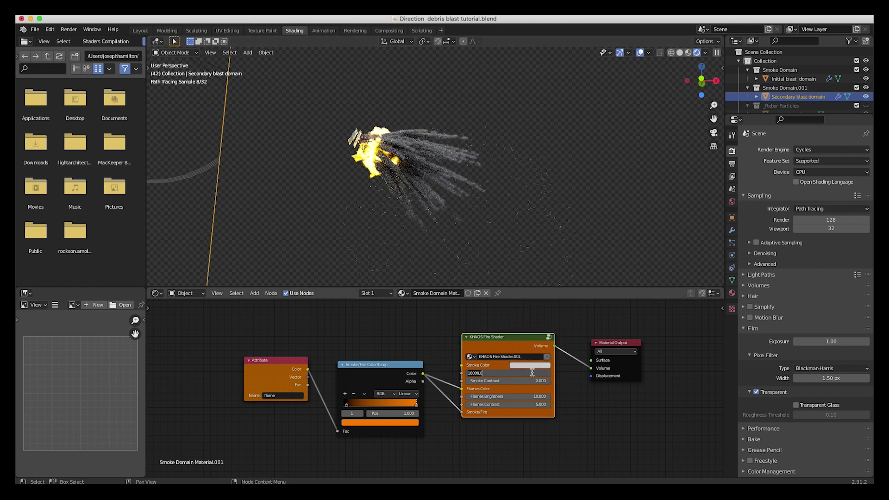
pyautogui.write('5000')
pyautogui.press('Return')
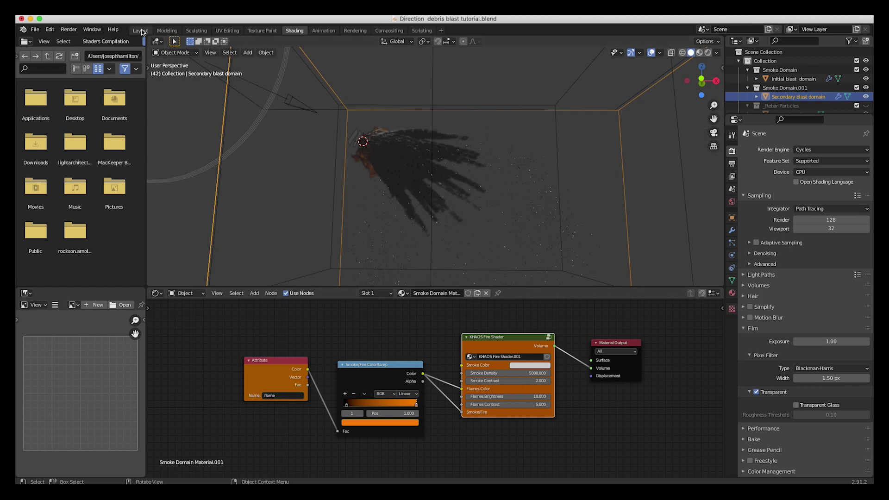
# Preview frame 80 through the camera with rendered shading in the Layout workspace, and return to solid shading
pyautogui.click(143, 32)
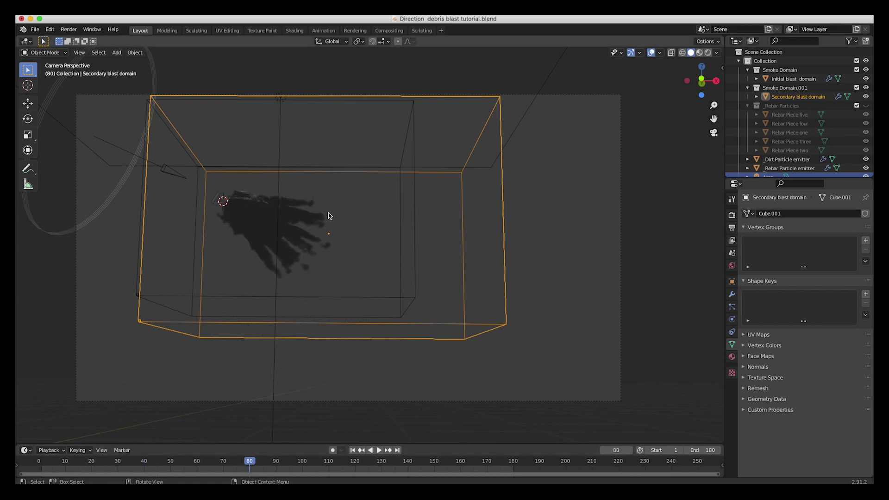
pyautogui.press('z')
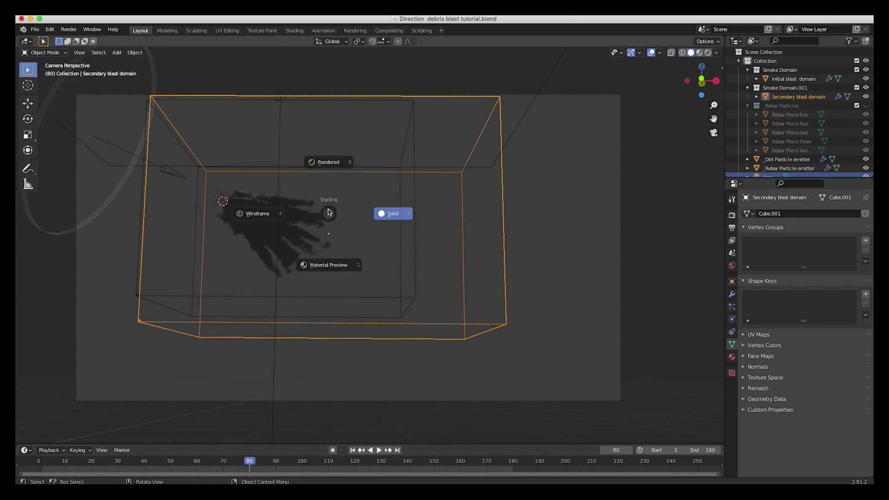
pyautogui.click(329, 169)
pyautogui.click(649, 138)
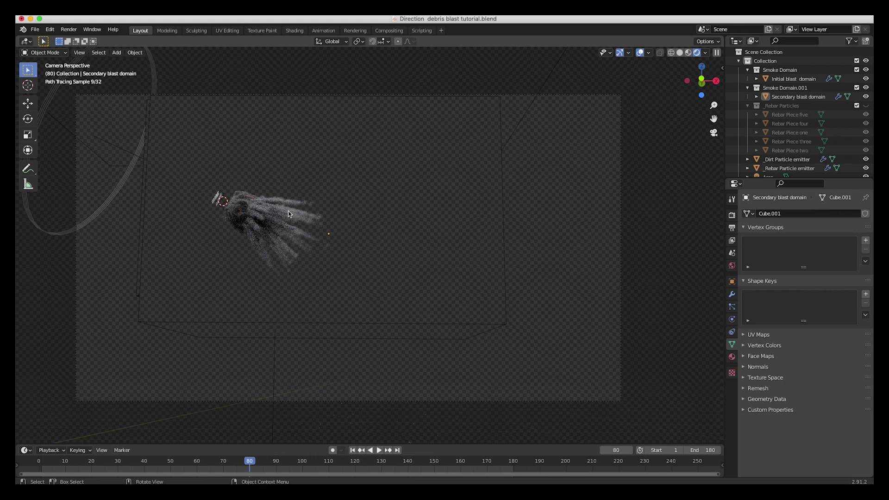
pyautogui.press('z')
pyautogui.click(360, 222)
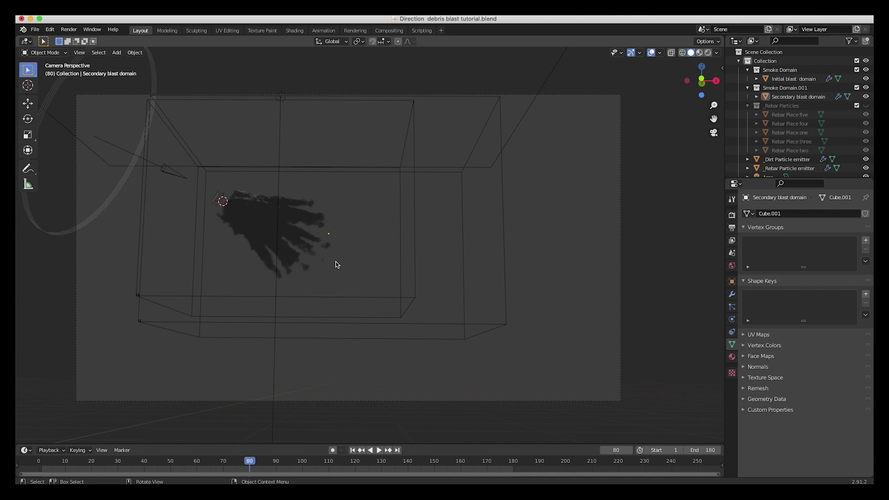
# Set the Cycles render sample count for the scene to 32
pyautogui.click(731, 215)
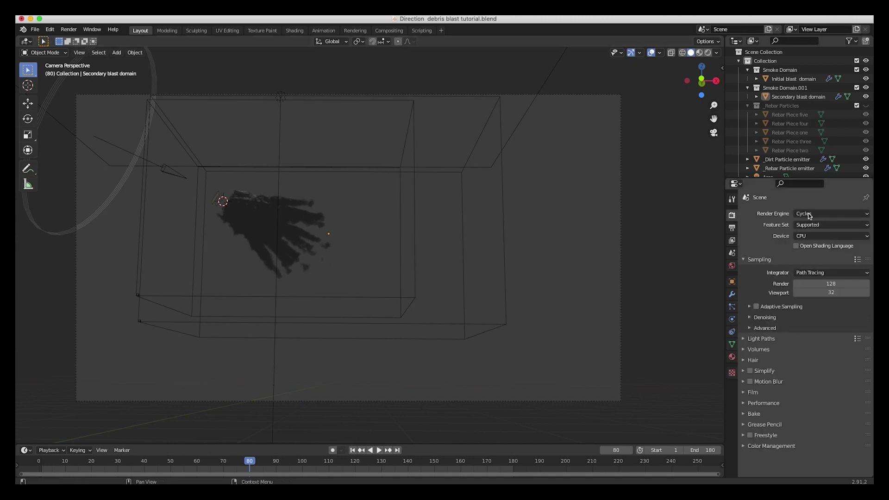
pyautogui.click(834, 284)
pyautogui.write('32')
pyautogui.press('Return')
# Set the volumes' render step rate to 0.2 and their max steps to 300
pyautogui.click(746, 350)
pyautogui.doubleClick(831, 362)
pyautogui.write('.2')
pyautogui.press('Return')
pyautogui.doubleClick(830, 383)
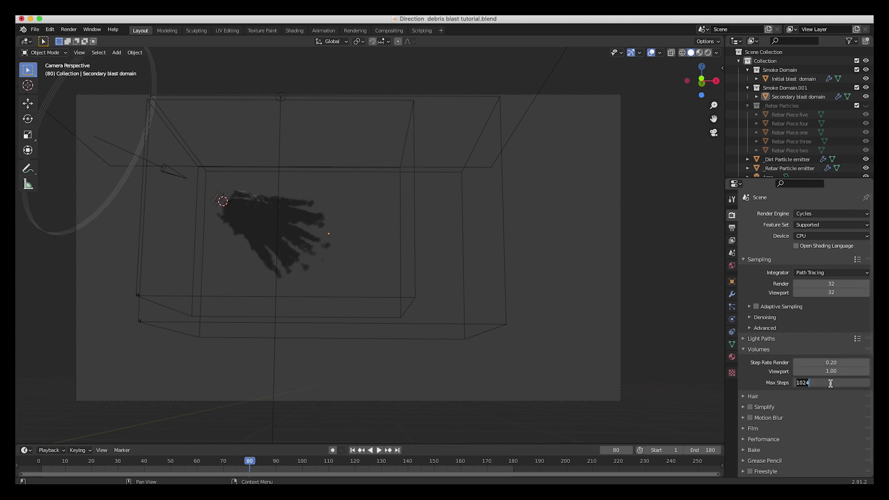
pyautogui.write('300')
pyautogui.press('Return')
# Set the light paths' maximum Volume bounces to 4 and expand the advanced sampling settings
pyautogui.click(744, 338)
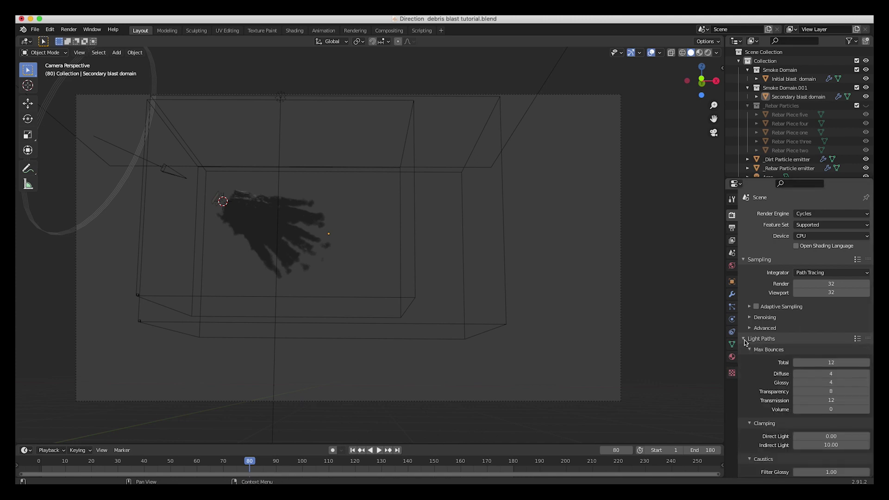
pyautogui.click(824, 407)
pyautogui.write('4')
pyautogui.press('Return')
pyautogui.click(744, 341)
pyautogui.click(753, 327)
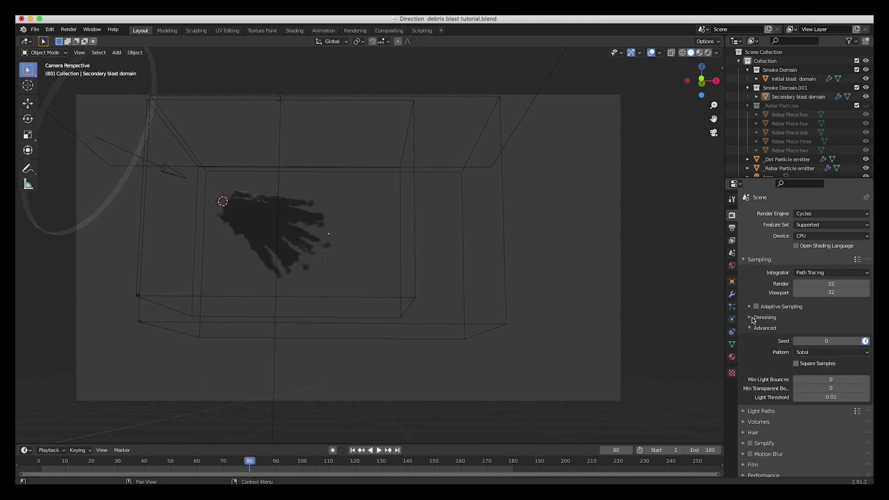
# Change the render output file format to OpenEXR
pyautogui.click(731, 228)
pyautogui.scroll(-1, 774, 389)
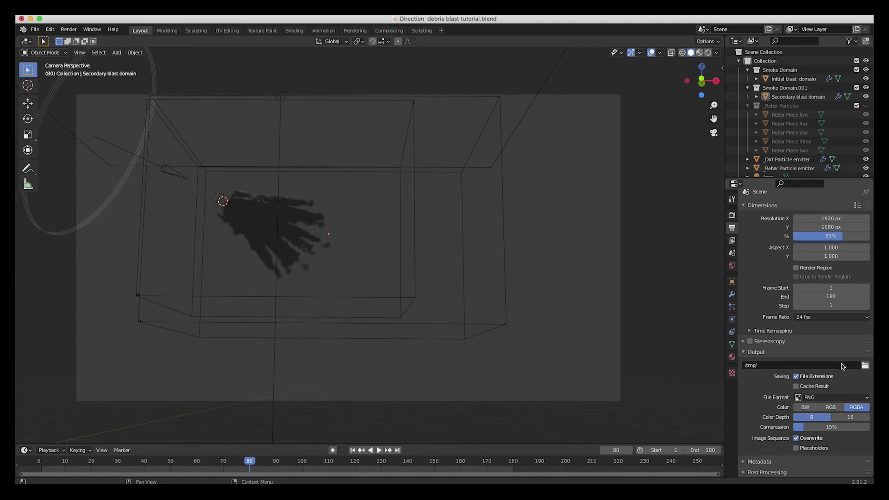
pyautogui.click(838, 399)
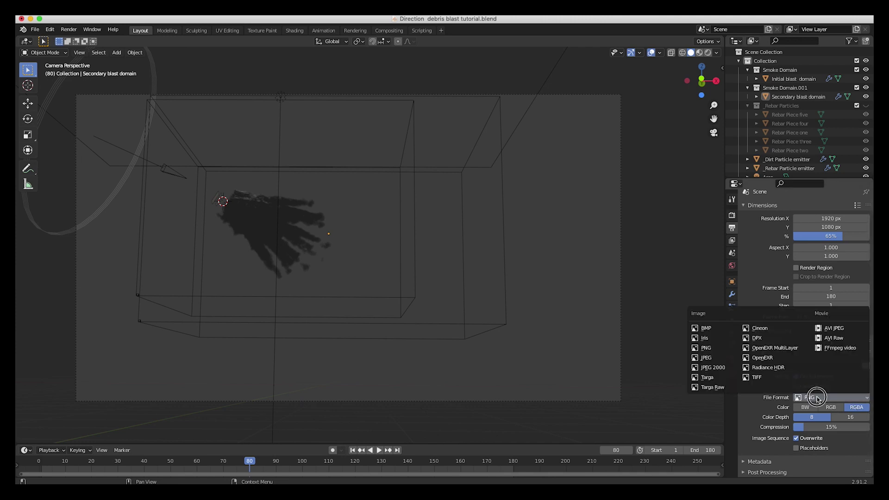
pyautogui.click(759, 358)
pyautogui.scroll(-1, 763, 418)
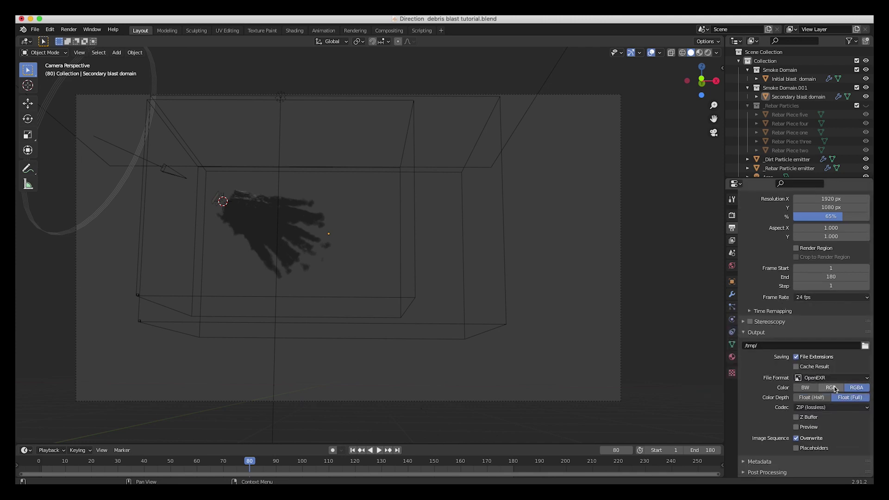
# Create a folder named "Directional debris beauty pass" in the blast tutorial project folder for the render output
pyautogui.click(865, 346)
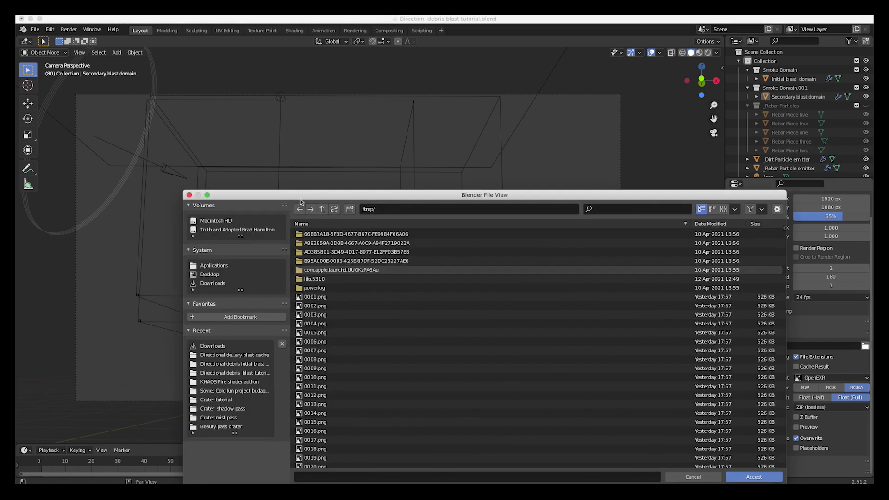
pyautogui.moveTo(318, 195); pyautogui.dragTo(274, 123)
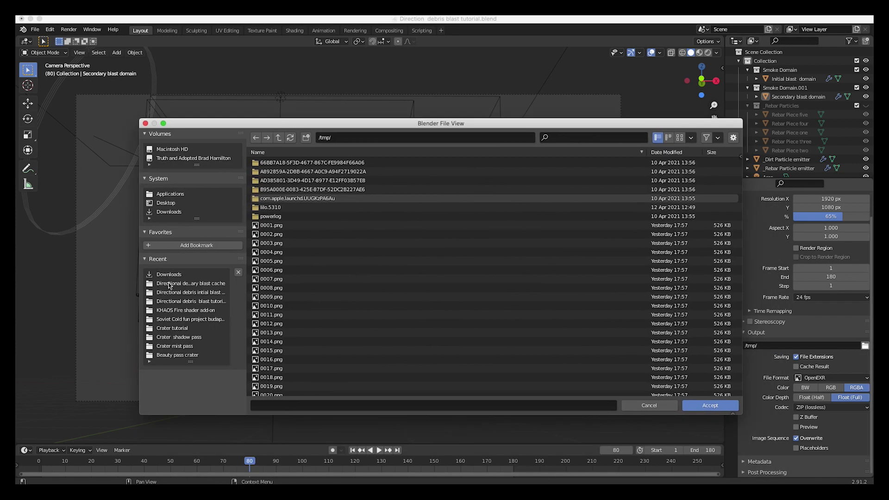
pyautogui.click(186, 301)
pyautogui.click(306, 138)
pyautogui.write('Directional  debris be')
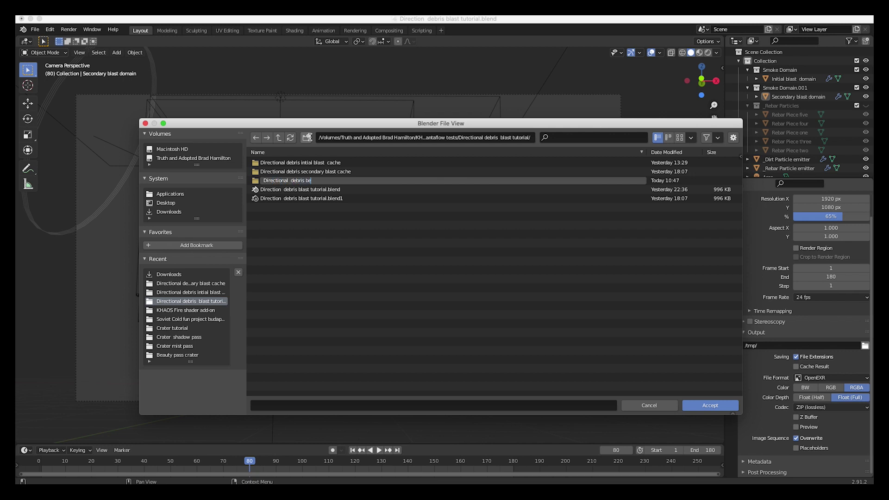
pyautogui.press('Return')
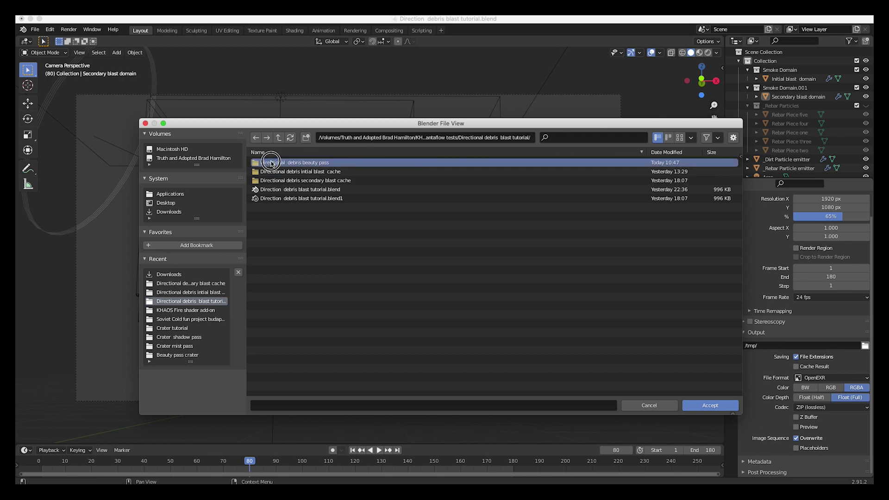
# Set the render output to the new beauty pass folder with the file name "Directional debris beauty pass"
pyautogui.doubleClick(275, 163)
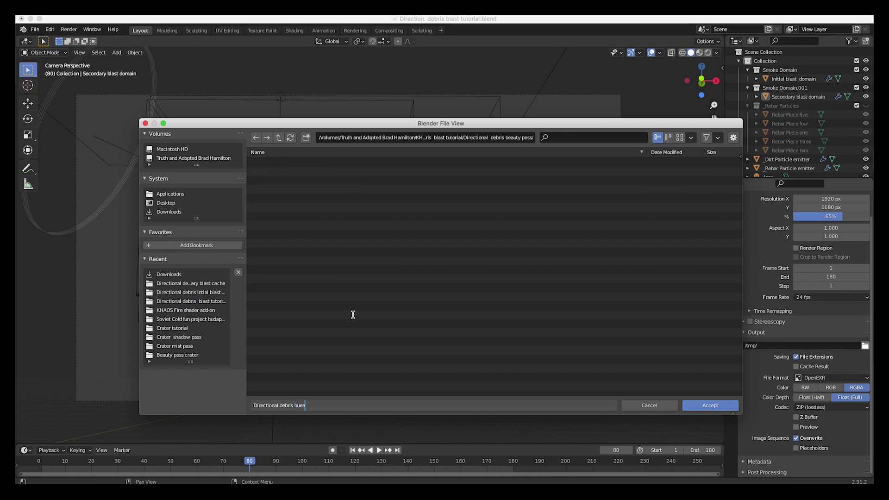
pyautogui.press('BackSpace')
pyautogui.press('BackSpace')
pyautogui.press('BackSpace')
pyautogui.write('eauty pass')
pyautogui.press('Return')
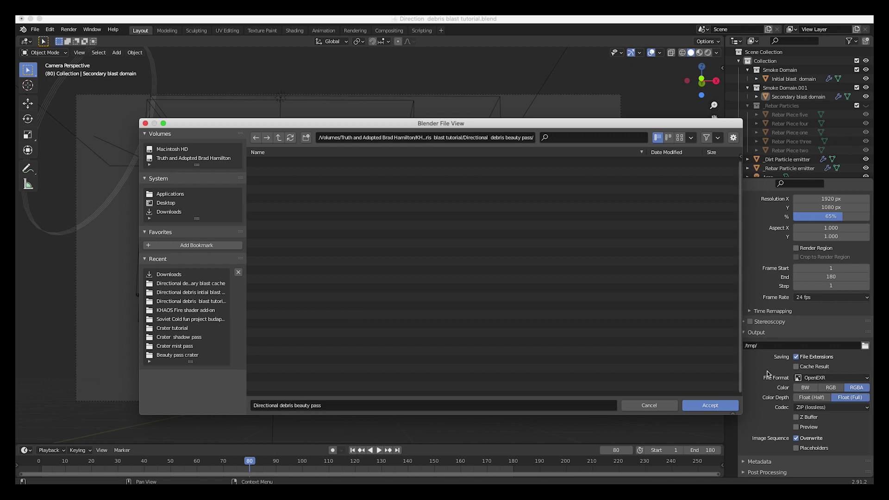
pyautogui.click(711, 405)
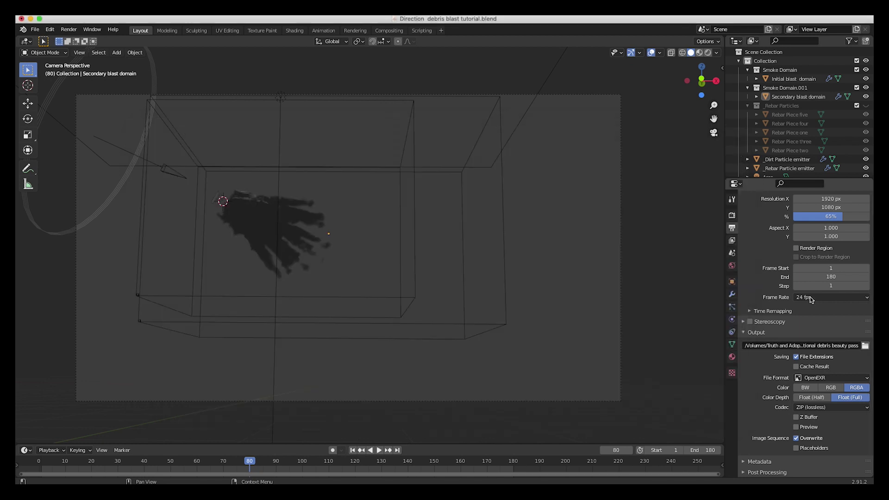
# Enable the Emission light pass for the view layer
pyautogui.click(733, 241)
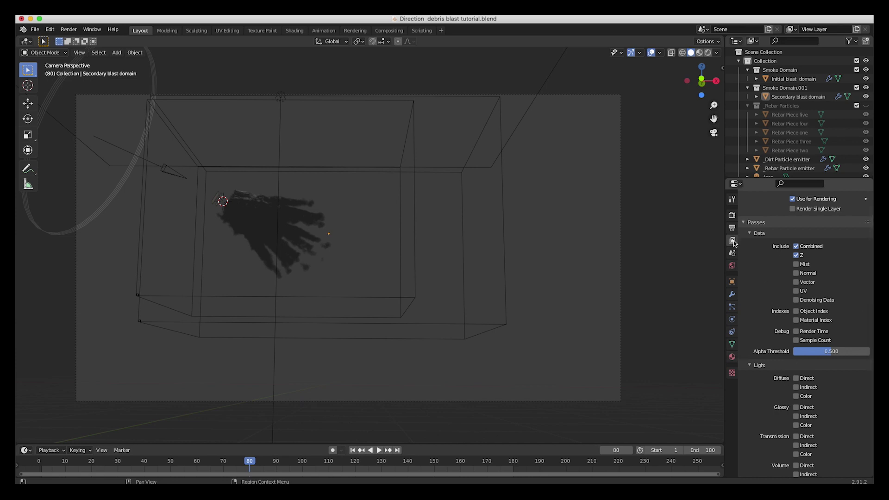
pyautogui.scroll(-1, 786, 279)
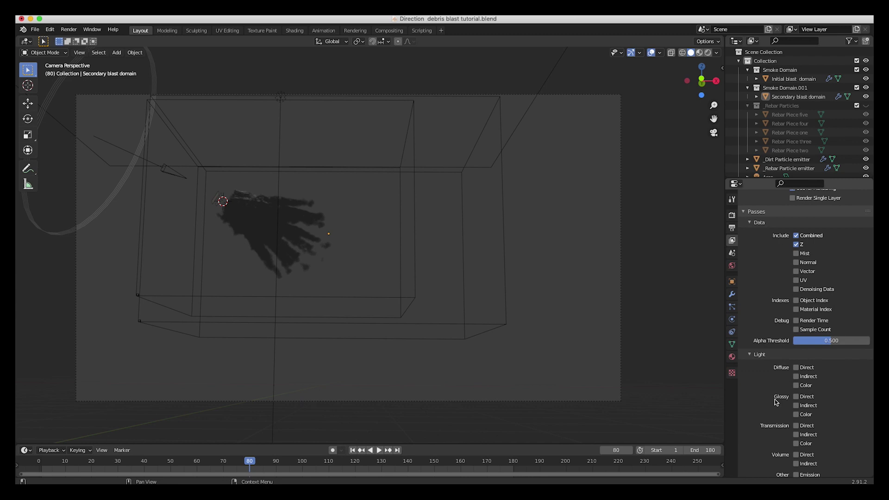
pyautogui.scroll(-4, 782, 408)
pyautogui.click(796, 430)
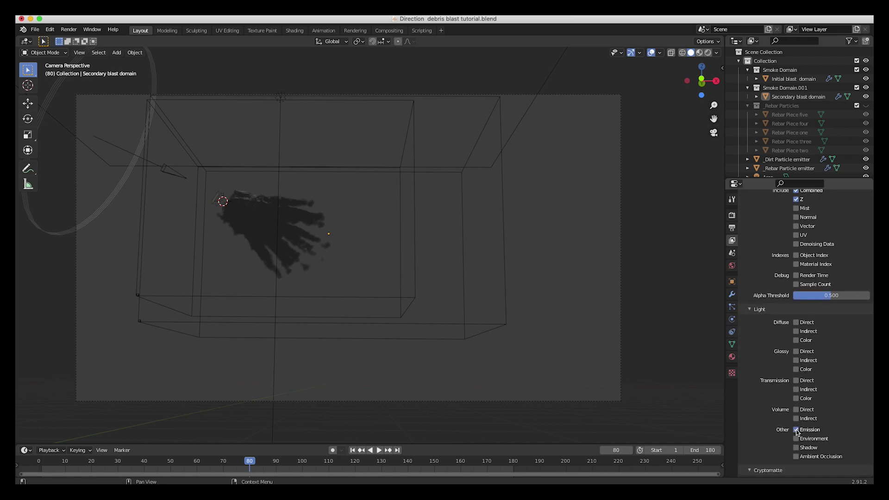
# Enable nodes in the Compositing workspace and move the Render Layers node farther away from the Composite node
pyautogui.click(388, 30)
pyautogui.click(113, 41)
pyautogui.moveTo(277, 194); pyautogui.dragTo(232, 188)
pyautogui.moveTo(233, 188); pyautogui.dragTo(73, 182)
pyautogui.hscroll(-5, 208, 266)
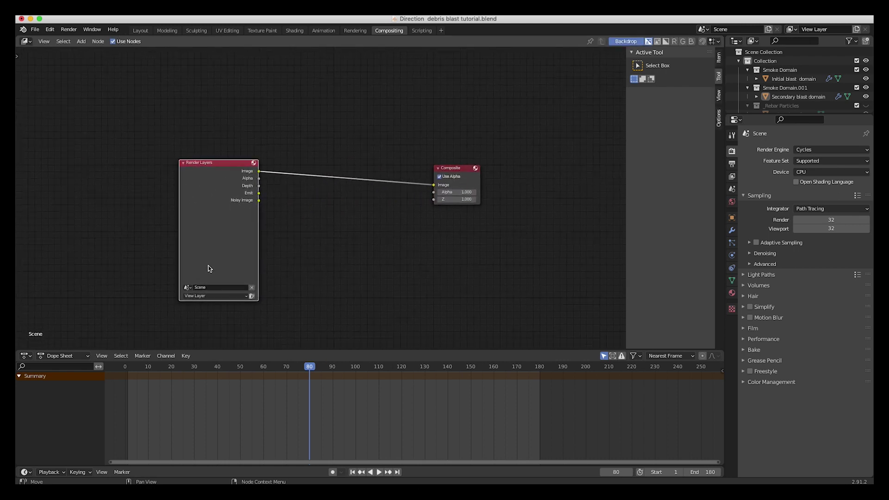
pyautogui.hscroll(-3, 208, 268)
pyautogui.scroll(-2, 208, 268)
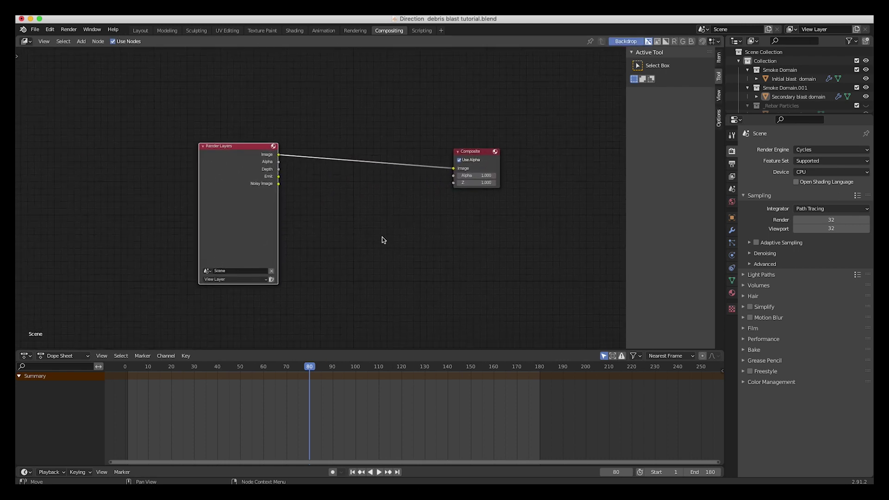
# Add a File Output node below the Composite node and connect the Render Layers' Emit output to its Image input
pyautogui.hotkey('shift', 'a')
pyautogui.moveTo(328, 283)
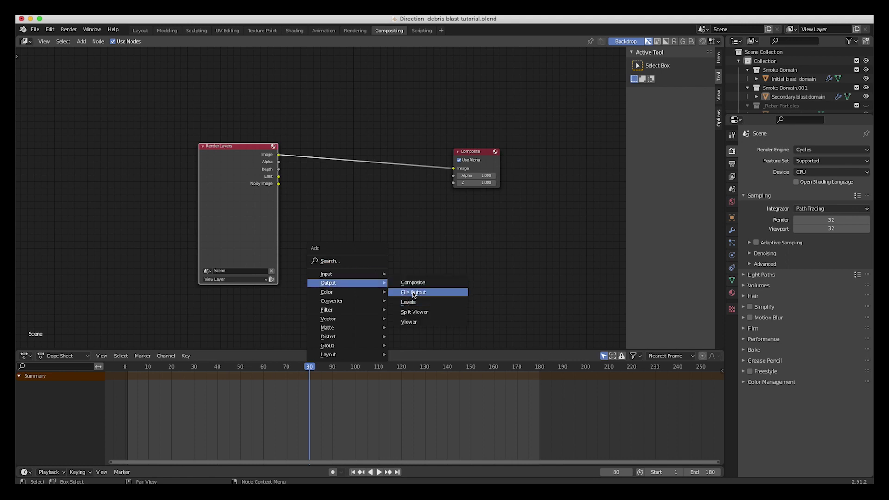
pyautogui.click(408, 309)
pyautogui.click(381, 205)
pyautogui.moveTo(278, 177); pyautogui.dragTo(381, 232)
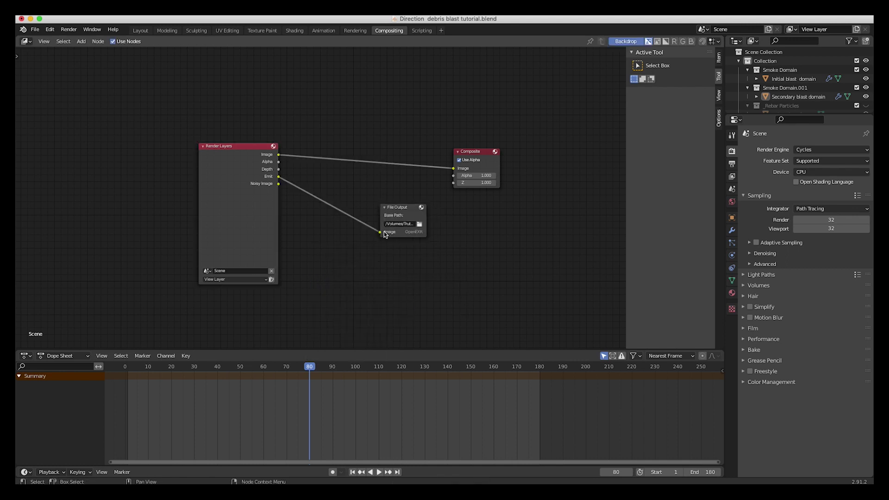
# Create a folder named "Directional debris emission pass" in the blast tutorial project folder for the File Output node
pyautogui.click(419, 225)
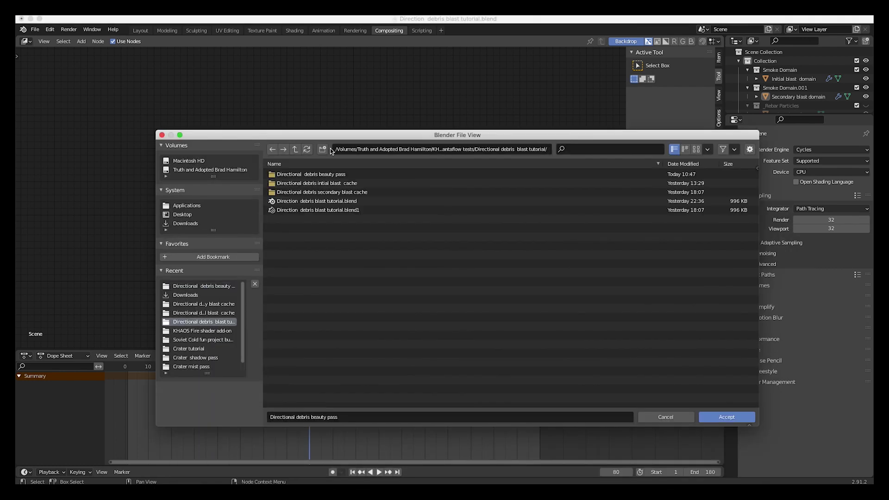
pyautogui.click(323, 149)
pyautogui.write('Directio')
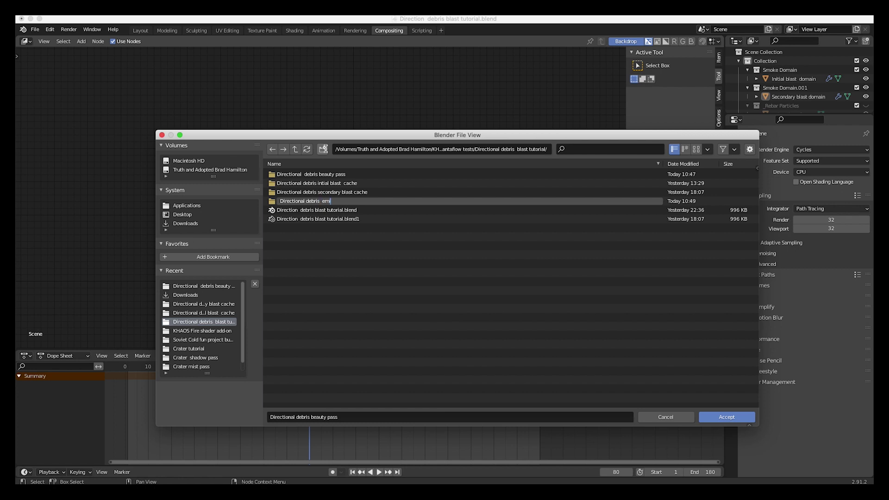
pyautogui.write('nal debris  emission pass')
pyautogui.press('Return')
# Set the File Output node's base path to the emission pass folder with the file name "Directional debris emission pass"
pyautogui.doubleClick(305, 184)
pyautogui.click(323, 419)
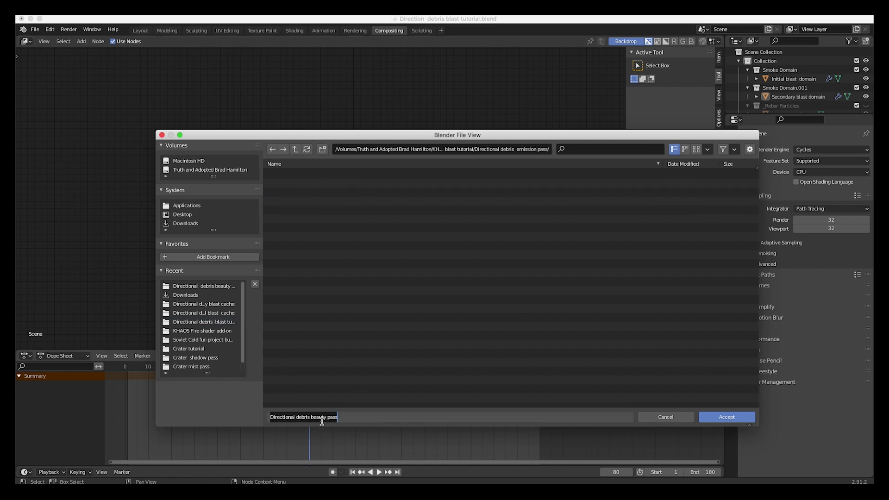
pyautogui.doubleClick(317, 418)
pyautogui.write('emission')
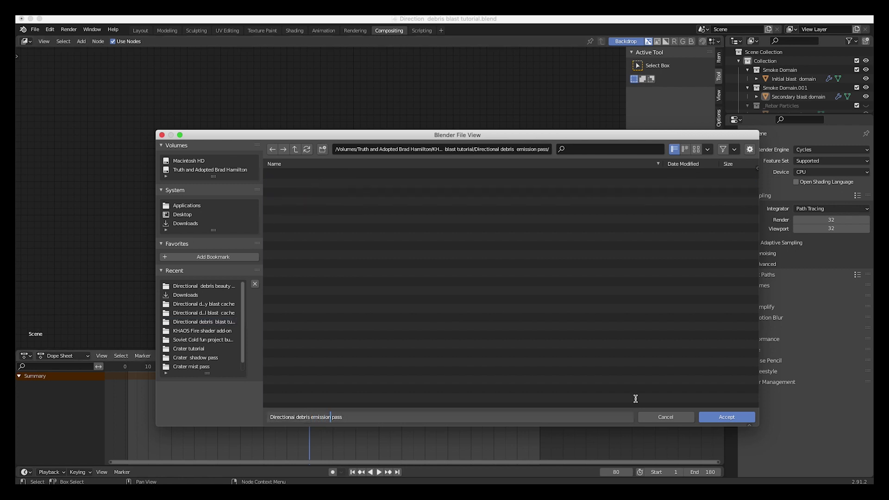
pyautogui.click(732, 421)
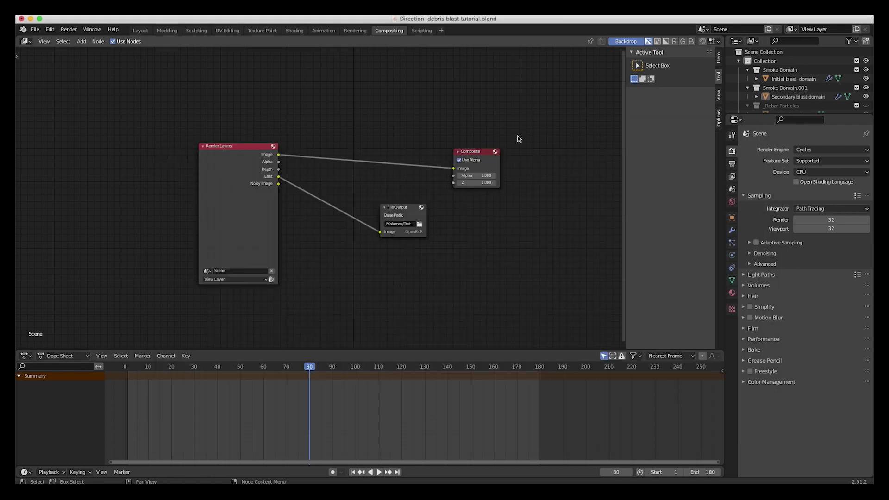
# Enable the Denoising Data pass and connect the Render Layers' Noisy Image output to the Composite node's Image input
pyautogui.click(732, 177)
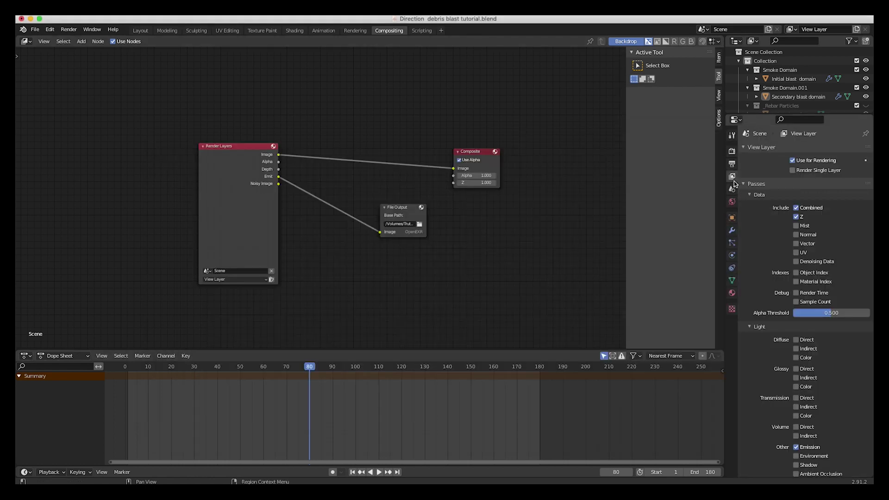
pyautogui.click(796, 262)
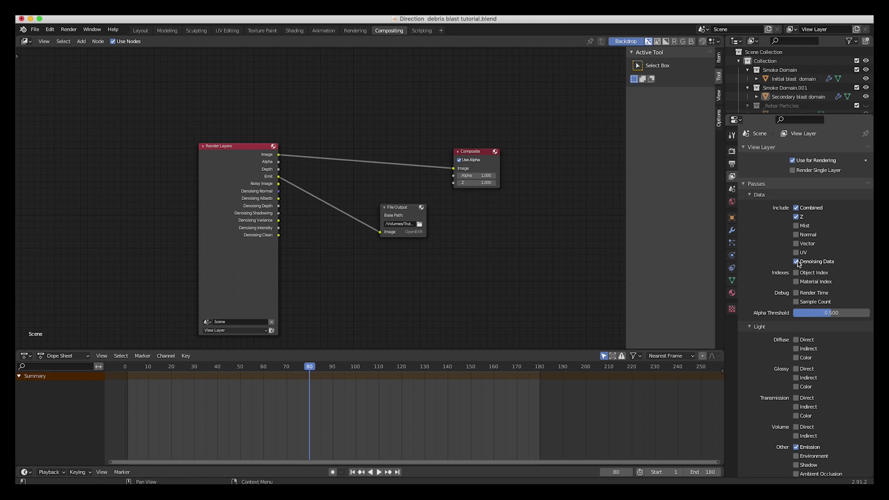
pyautogui.moveTo(278, 183); pyautogui.dragTo(453, 169)
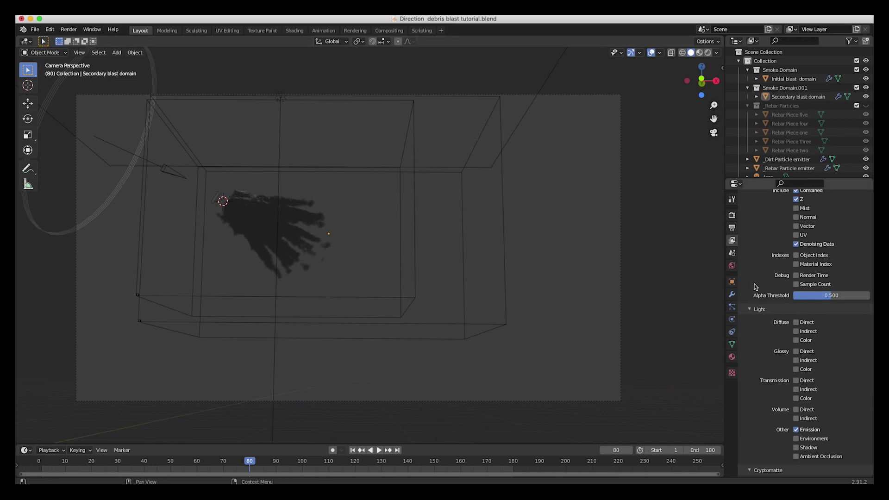
# Set the output resolution percentage to 100%
pyautogui.scroll(6, 755, 286)
pyautogui.click(732, 215)
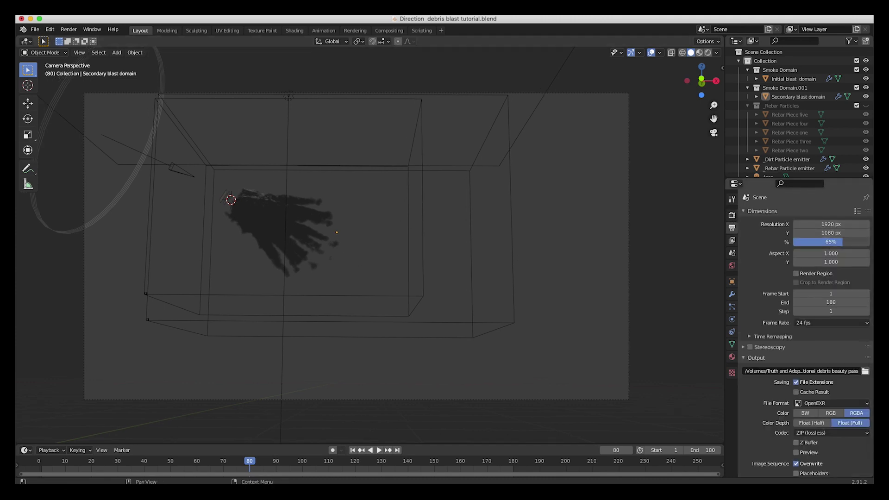
pyautogui.moveTo(842, 241); pyautogui.dragTo(870, 243)
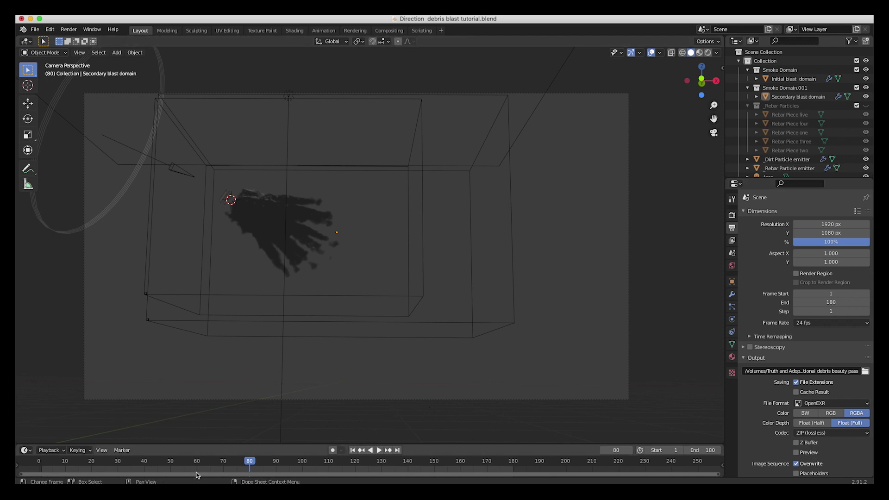
# Move the timeline to frame 37 and render it as a still image
pyautogui.click(171, 465)
pyautogui.click(158, 463)
pyautogui.click(69, 29)
pyautogui.click(83, 38)
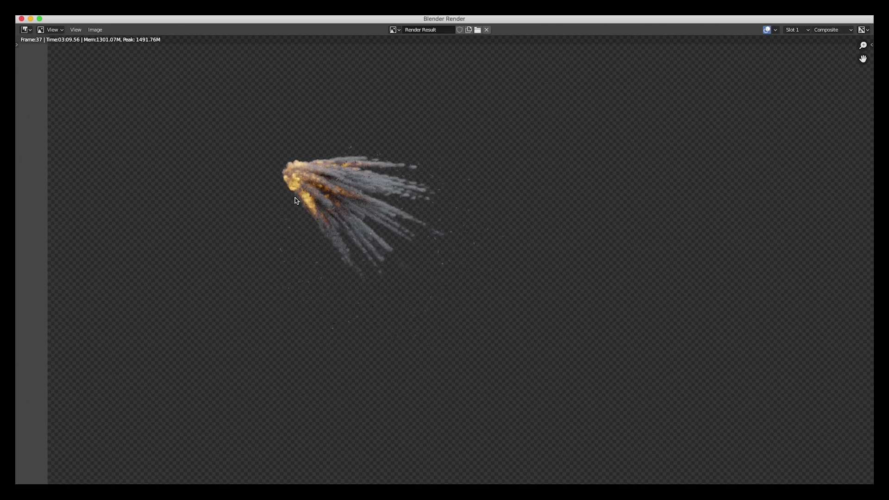
# Examine the rendered explosion's fire, smoke trails and debris up close and as a whole, and close the render window
pyautogui.hscroll(3, 296, 201)
pyautogui.scroll(2, 296, 201)
pyautogui.hscroll(-2, 296, 200)
pyautogui.hscroll(1, 297, 200)
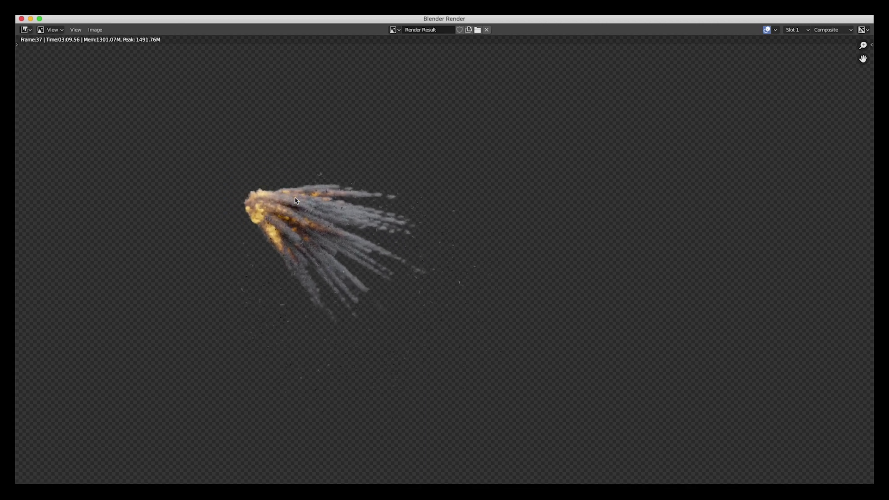
pyautogui.hscroll(-2, 296, 201)
pyautogui.keyDown('ctrl'); pyautogui.scroll(-2, 297, 201); pyautogui.keyUp('ctrl')
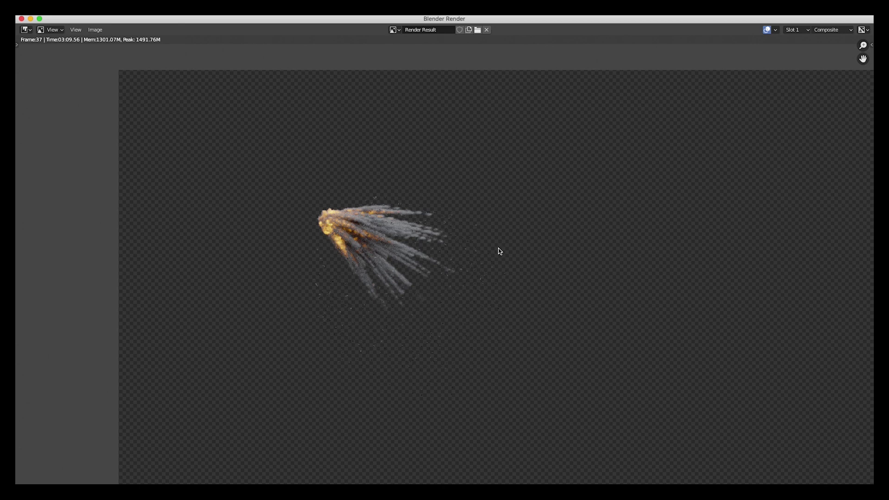
pyautogui.scroll(-2, 477, 282)
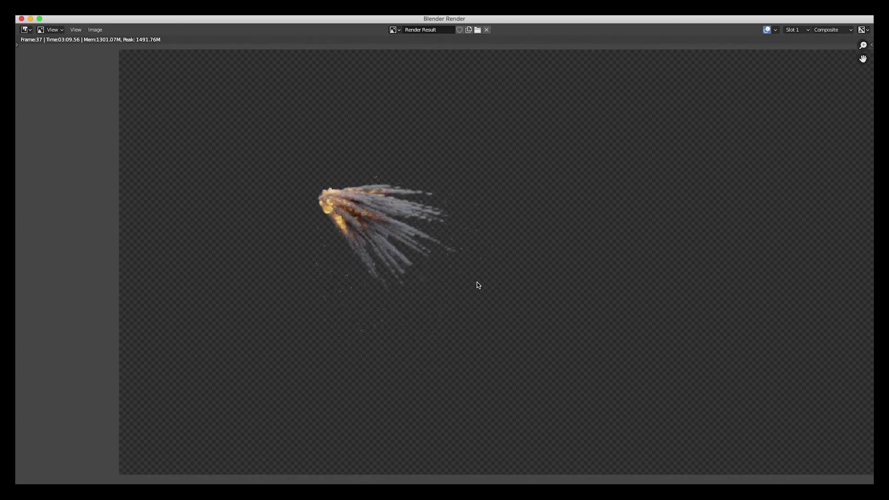
pyautogui.hscroll(2, 477, 282)
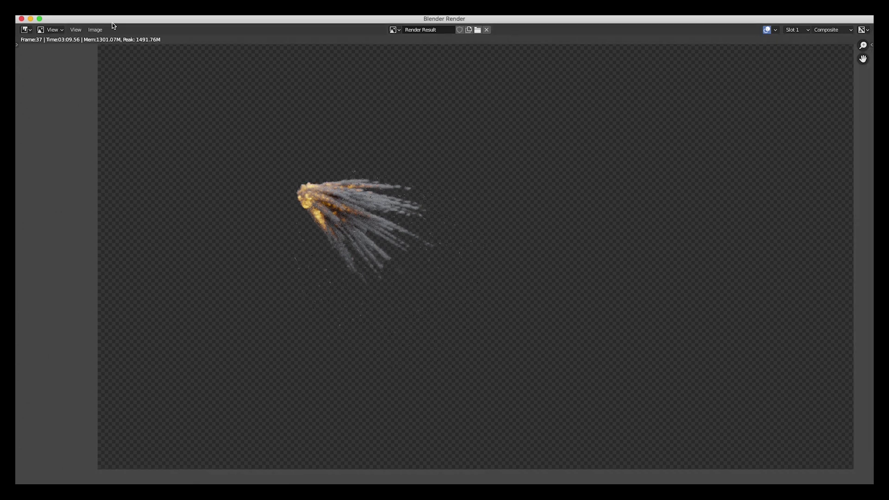
pyautogui.click(21, 19)
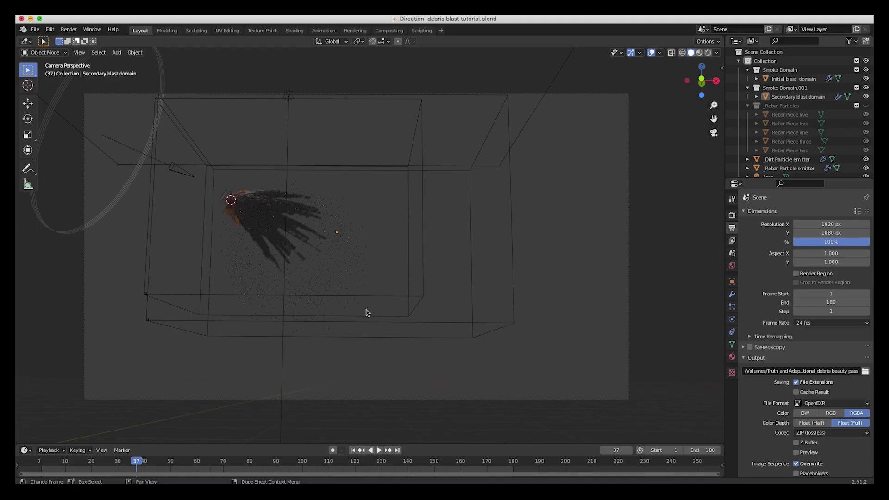
pyautogui.click(68, 30)
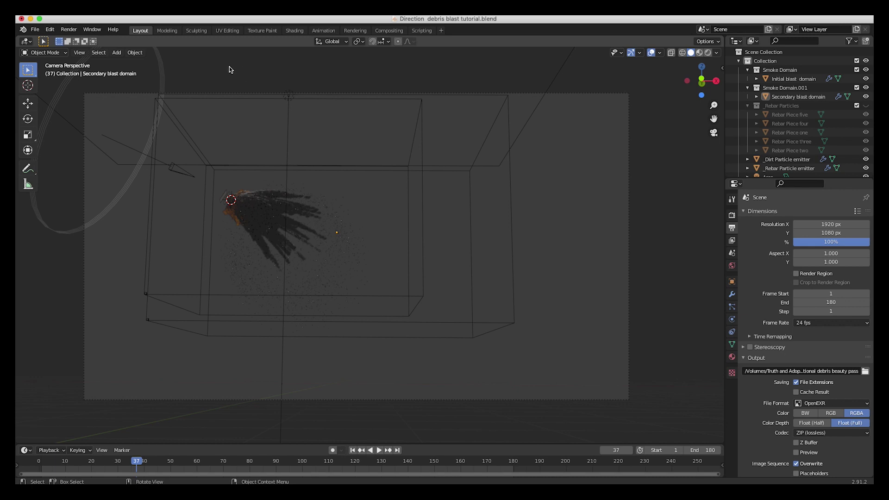
# Select the dirt particle emitter at the blast's origin in the camera view
pyautogui.click(229, 198)
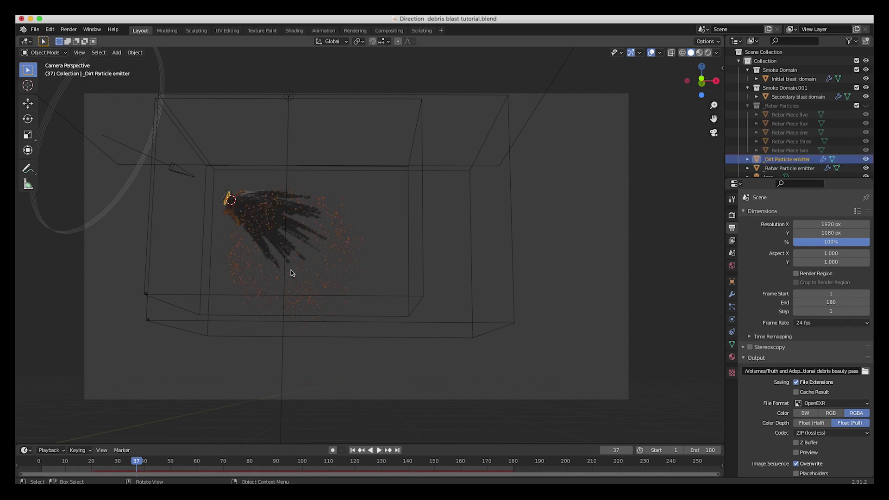